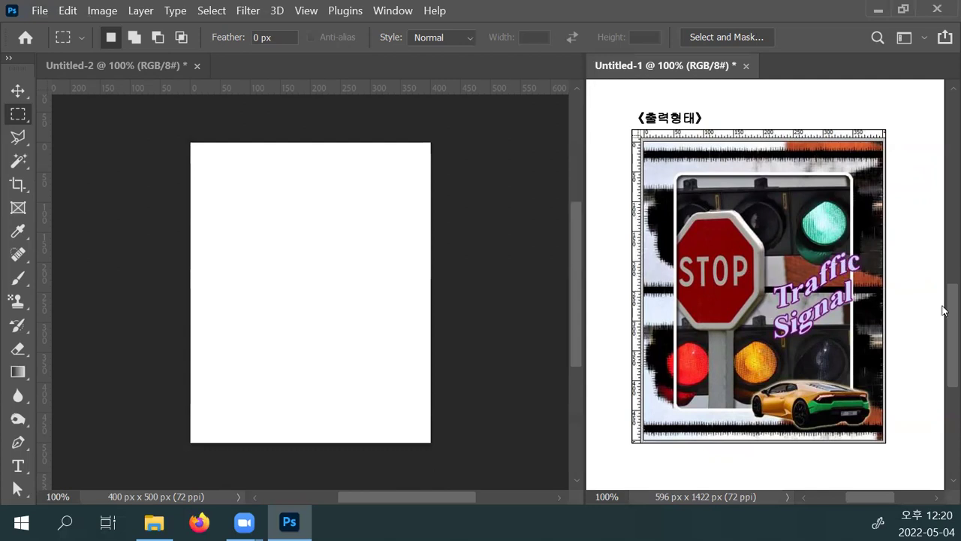
# Review the source images, file specifications, image effects and text effects listed in the task sheet.
pyautogui.moveTo(944, 307); pyautogui.dragTo(943, 186)
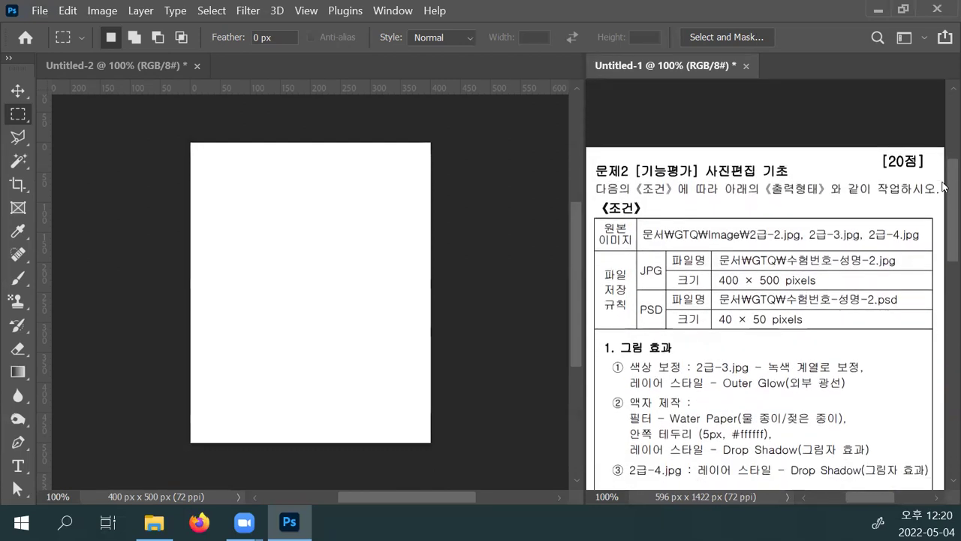
pyautogui.moveTo(944, 186); pyautogui.dragTo(944, 214)
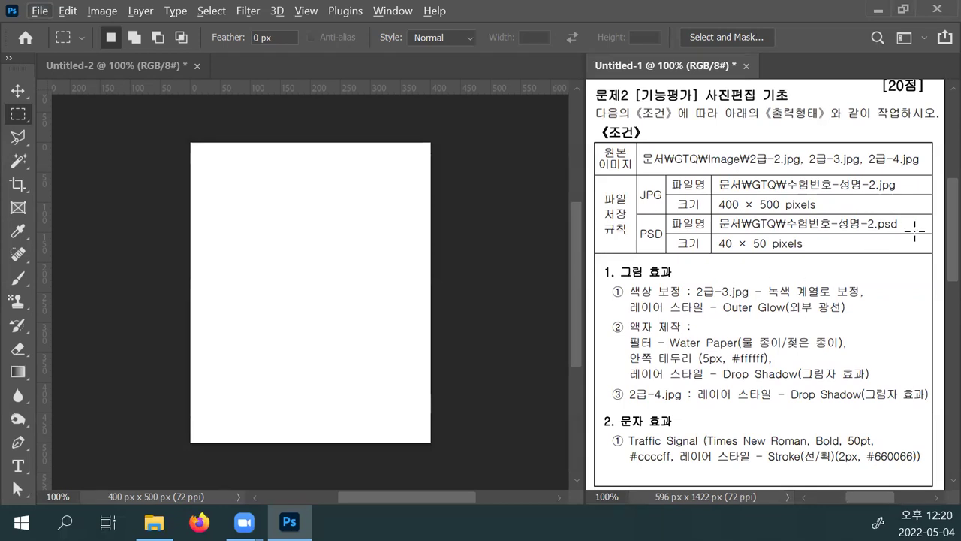
pyautogui.moveTo(944, 223)
pyautogui.mouseDown()
pyautogui.moveTo(945, 314)
pyautogui.moveTo(944, 223)
pyautogui.mouseUp()
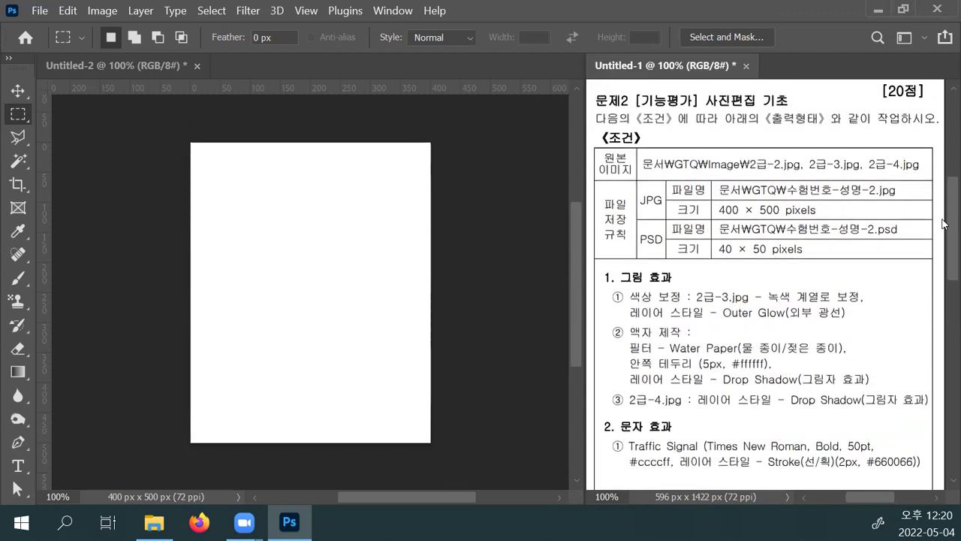
pyautogui.press('alt')
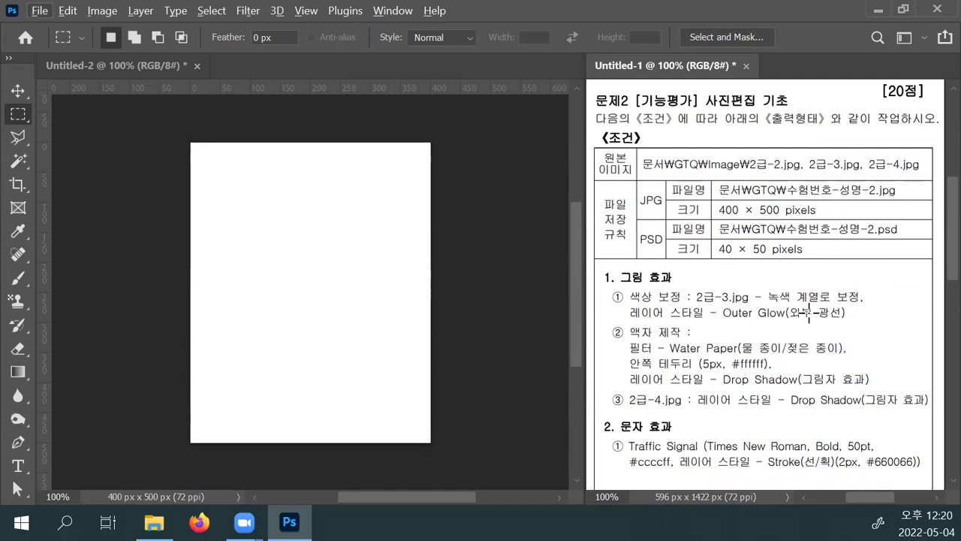
pyautogui.press('alt')
# Place 2급-2.jpg, 2급-3.jpg and 2급-4.jpg from the 소스파일 folder in File Explorer into the blank 400 x 500 px document.
pyautogui.click(153, 522)
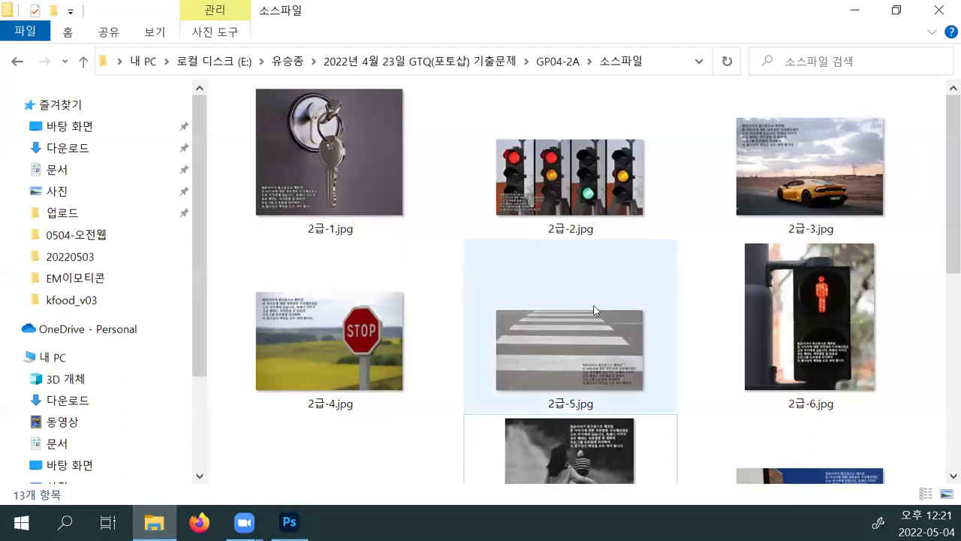
pyautogui.click(601, 199)
pyautogui.click(790, 188)
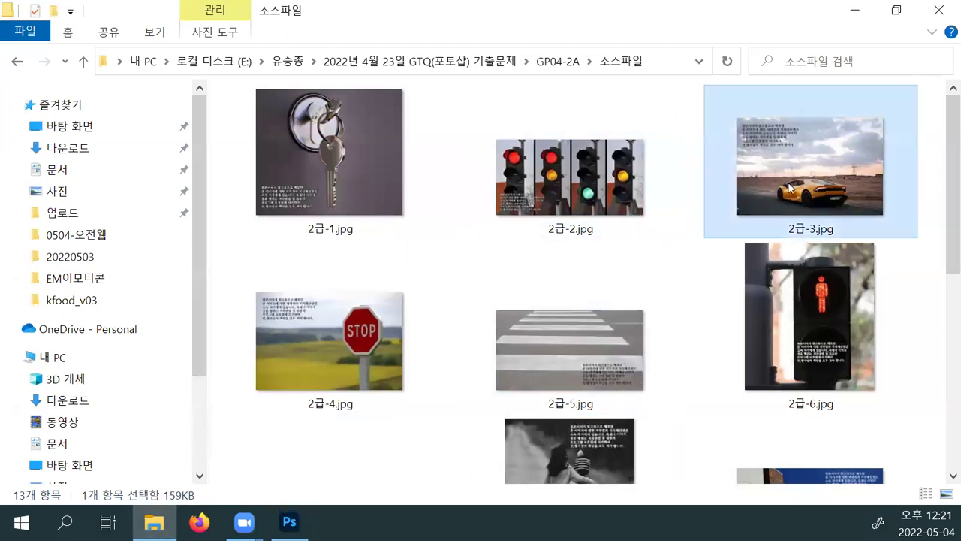
pyautogui.keyDown('ctrl'); pyautogui.click(634, 179); pyautogui.keyUp('ctrl')
pyautogui.keyDown('ctrl'); pyautogui.click(341, 368); pyautogui.keyUp('ctrl')
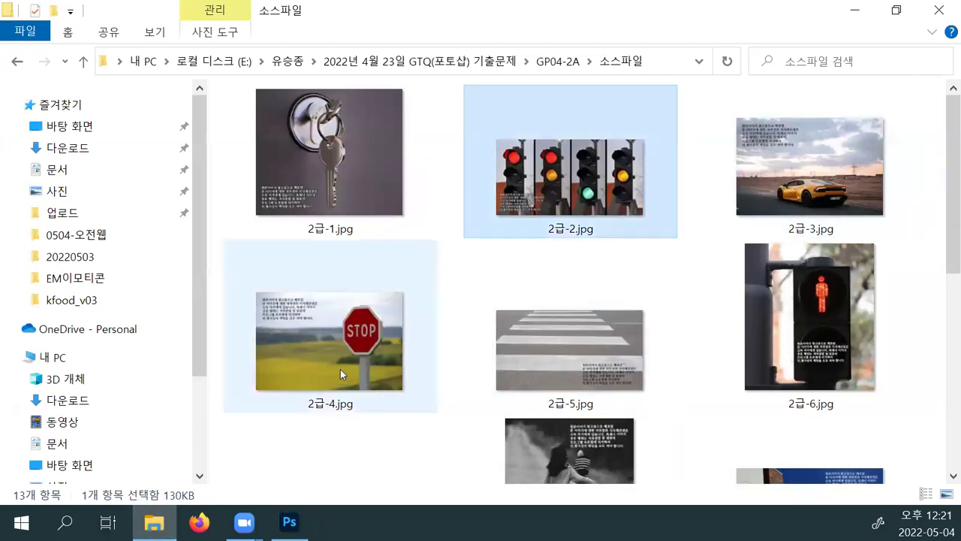
pyautogui.doubleClick(625, 30)
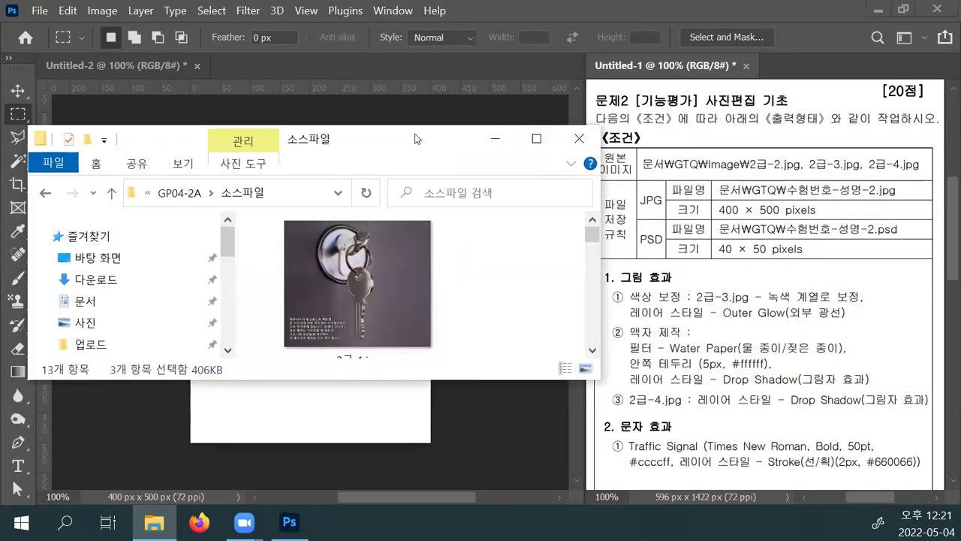
pyautogui.moveTo(417, 139); pyautogui.dragTo(722, 59)
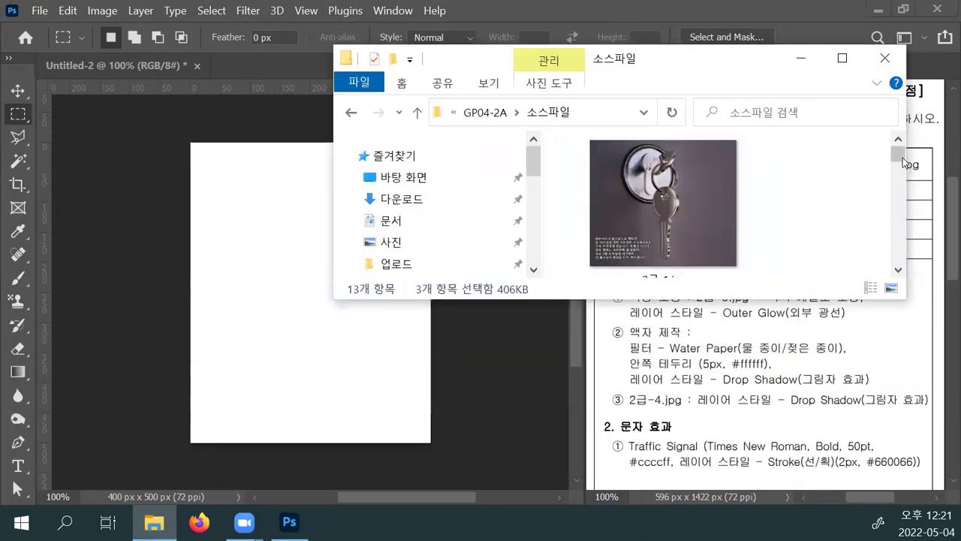
pyautogui.scroll(-2, 898, 156)
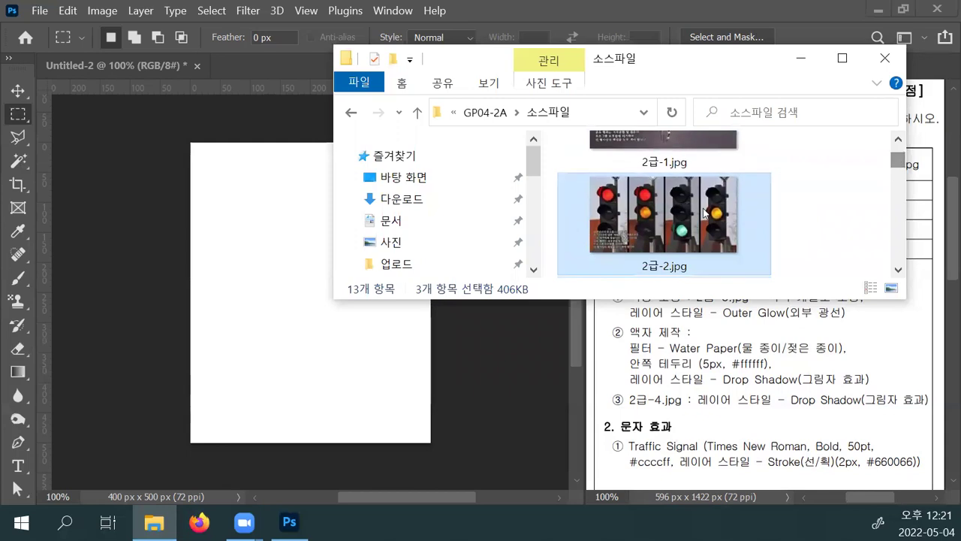
pyautogui.moveTo(677, 218); pyautogui.dragTo(280, 260)
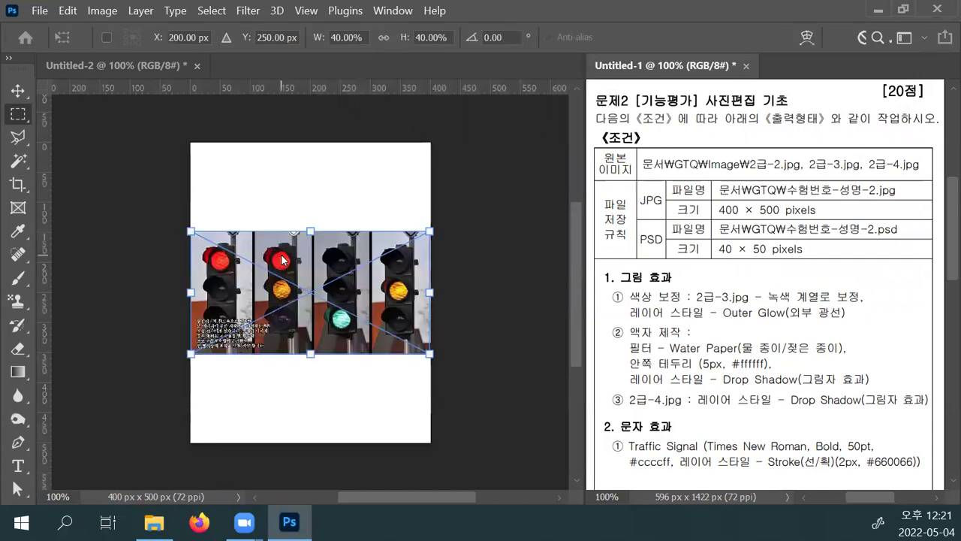
pyautogui.press('Return')
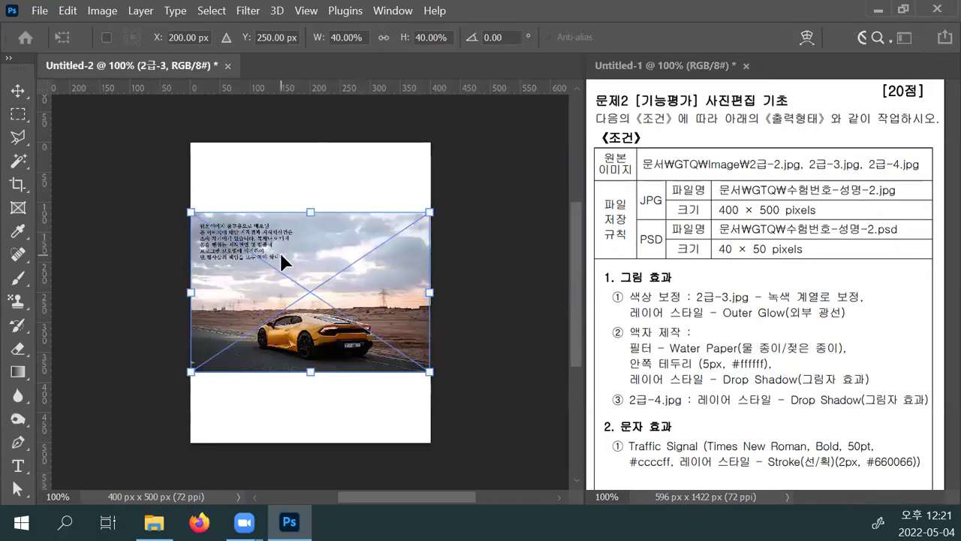
pyautogui.press('Return')
pyautogui.press('Return')
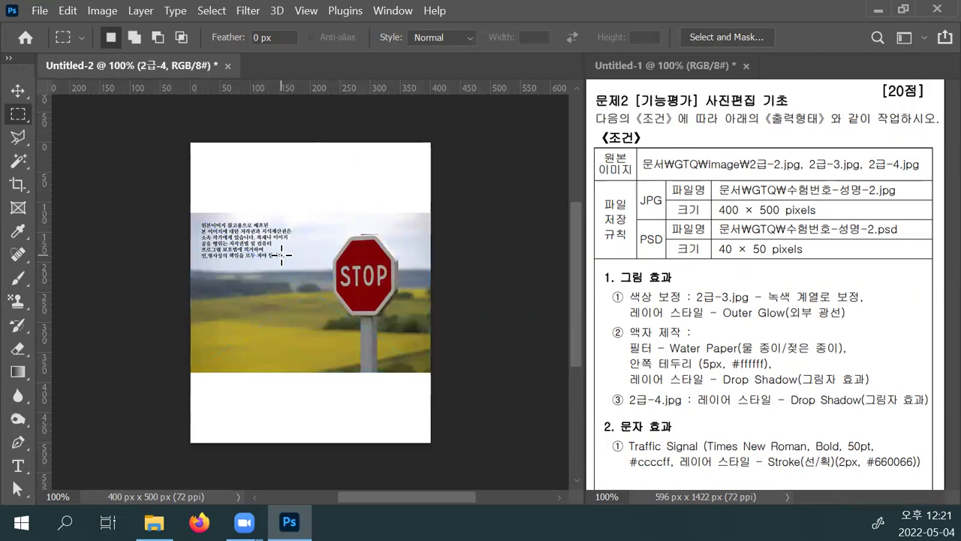
# Save the working document as a Photoshop file named 0001-2 in the 문서 folder.
pyautogui.hotkey('ctrl', 'shift', 's')
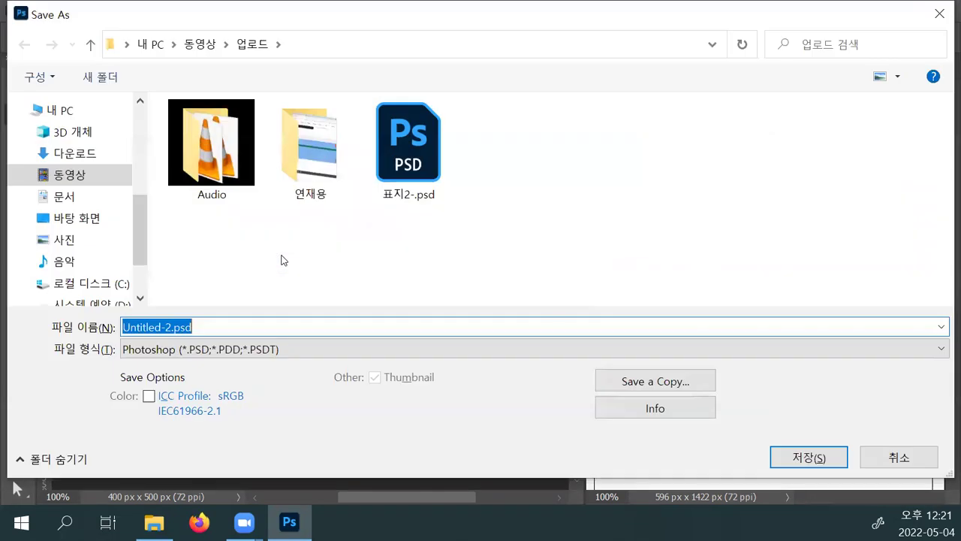
pyautogui.click(90, 152)
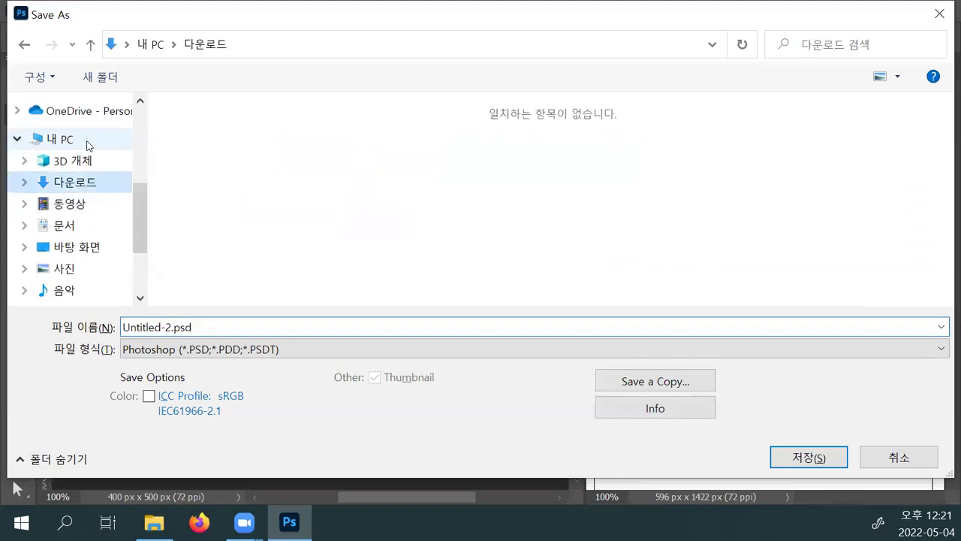
pyautogui.click(71, 225)
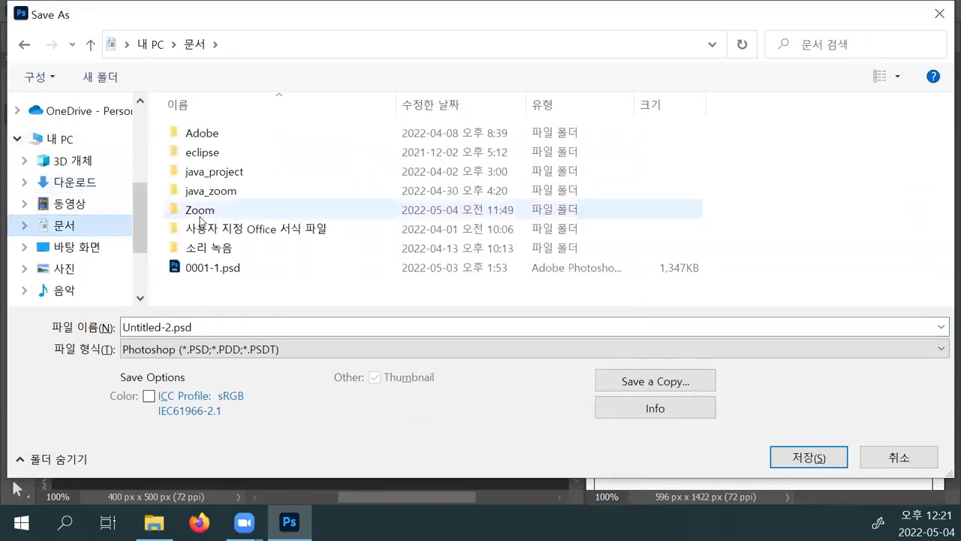
pyautogui.click(226, 269)
pyautogui.click(185, 326)
pyautogui.moveTo(151, 326); pyautogui.dragTo(241, 327)
pyautogui.write('2')
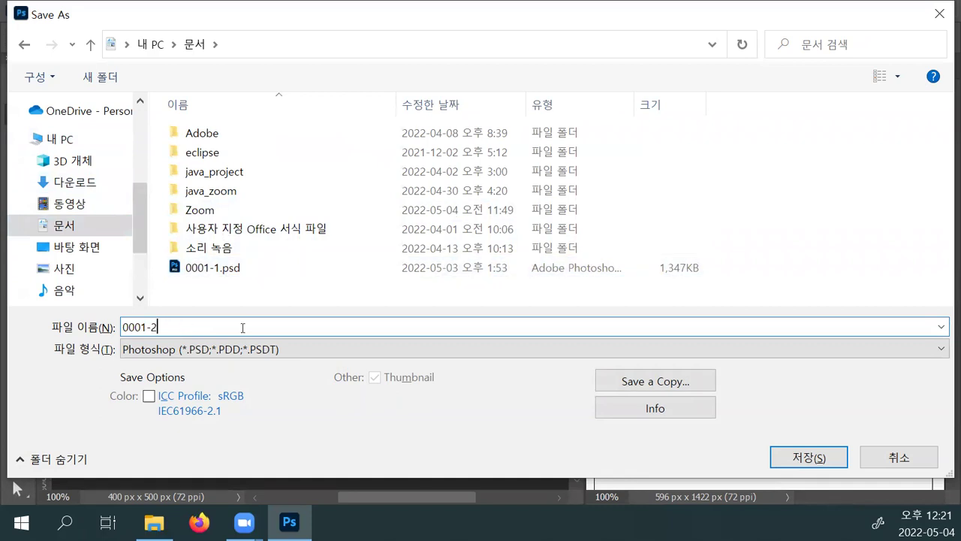
pyautogui.press('Return')
pyautogui.press('Return')
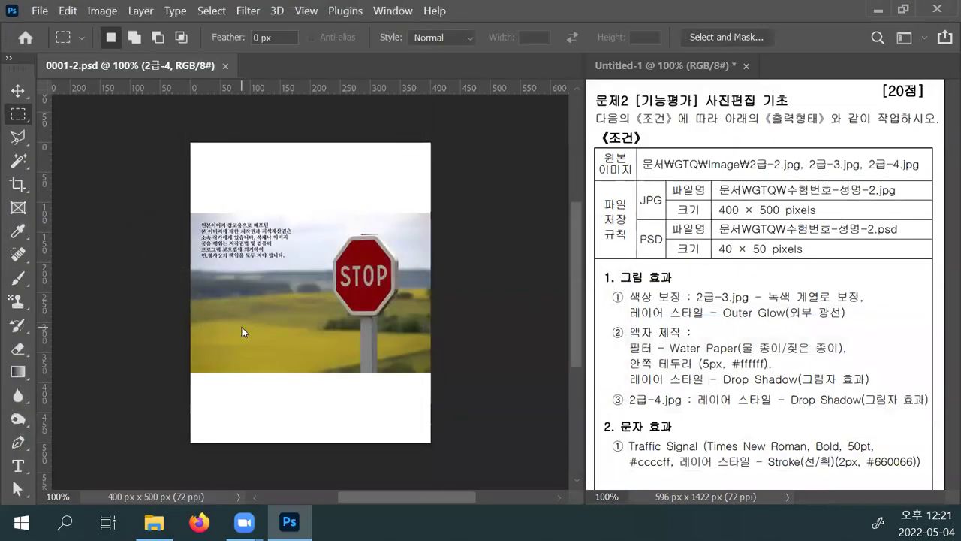
# Examine the 출력형태 sample output picture in the task sheet.
pyautogui.click(708, 314)
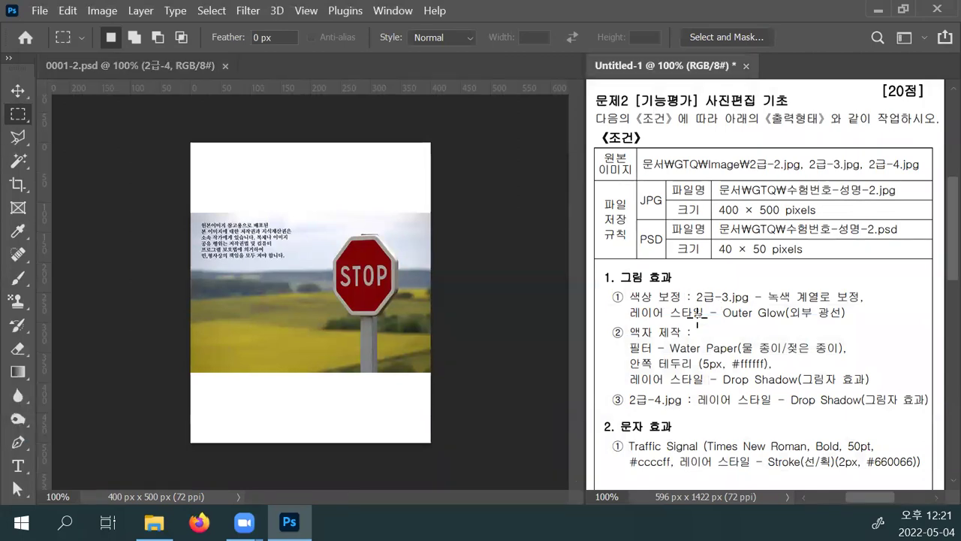
pyautogui.scroll(-10, 698, 325)
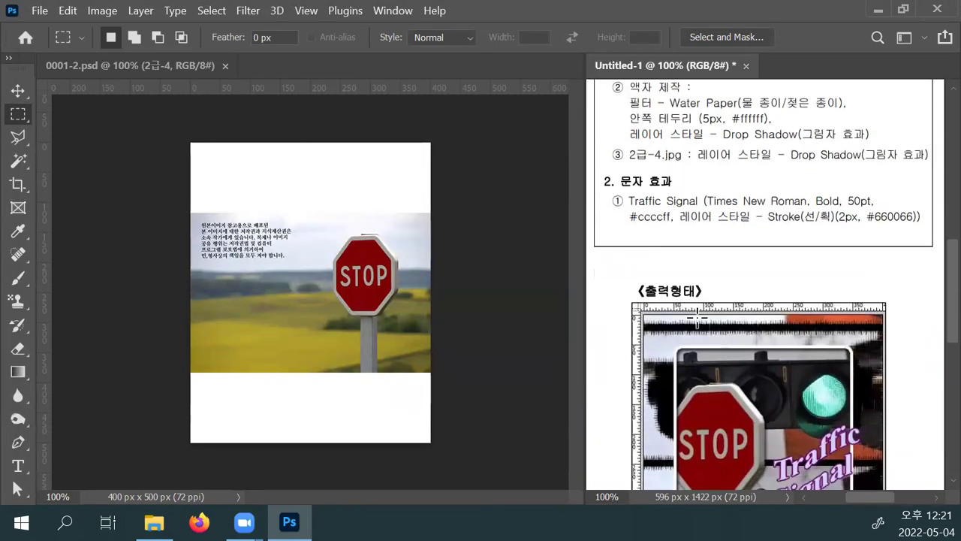
pyautogui.scroll(-1, 697, 321)
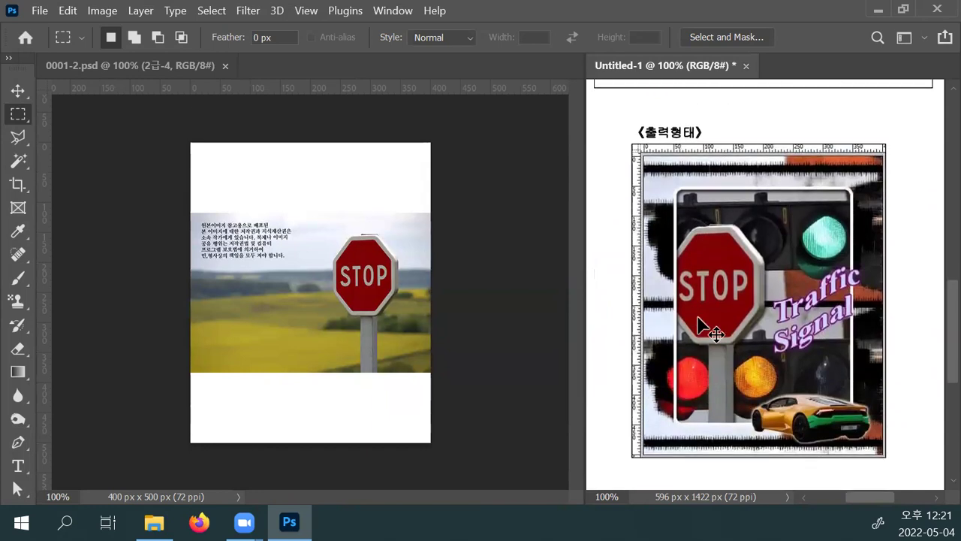
pyautogui.hotkey('ctrl', '+')
pyautogui.hotkey('ctrl', '-')
pyautogui.press('alt')
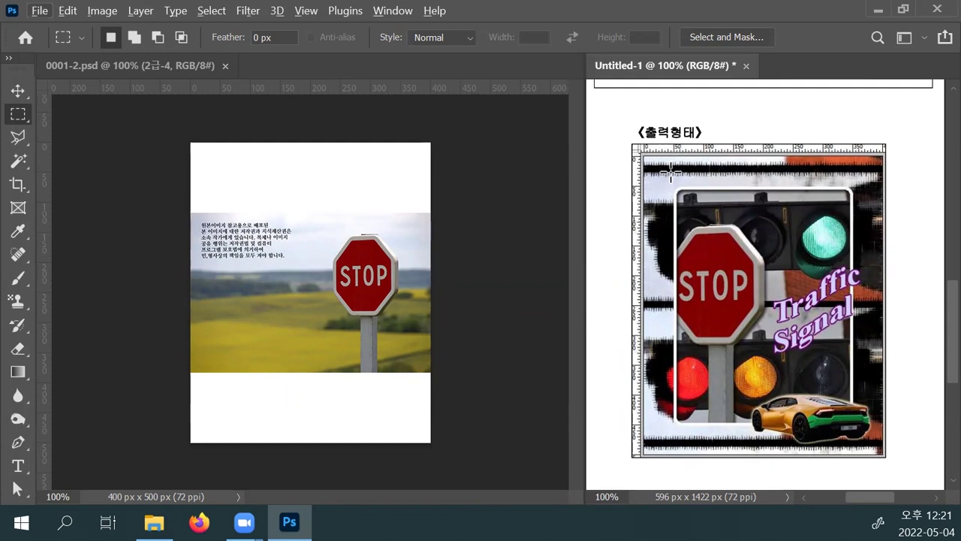
pyautogui.press('alt')
# Select the entire canvas of 0001-2.psd, check the selection's width and height, and deselect it.
pyautogui.click(298, 187)
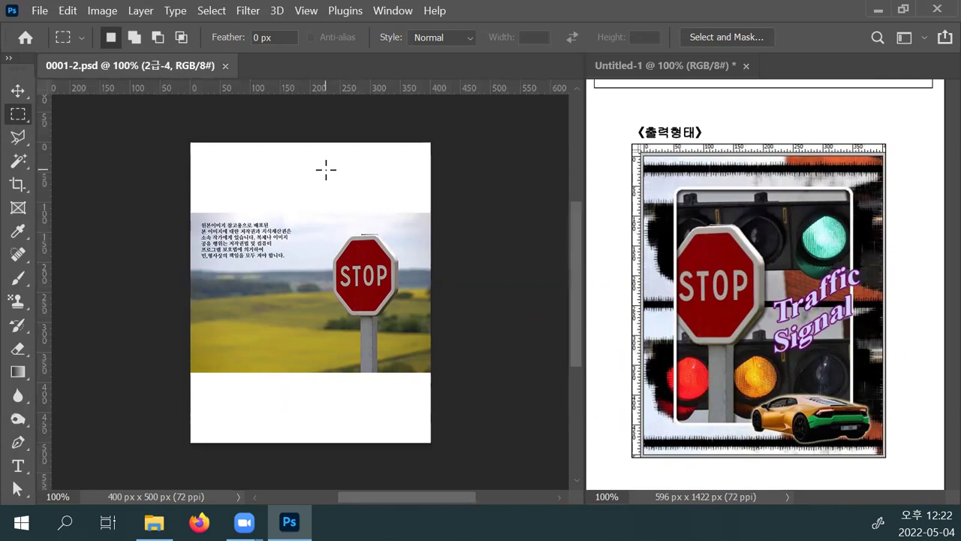
pyautogui.press('alt')
pyautogui.hotkey('ctrl', 'a')
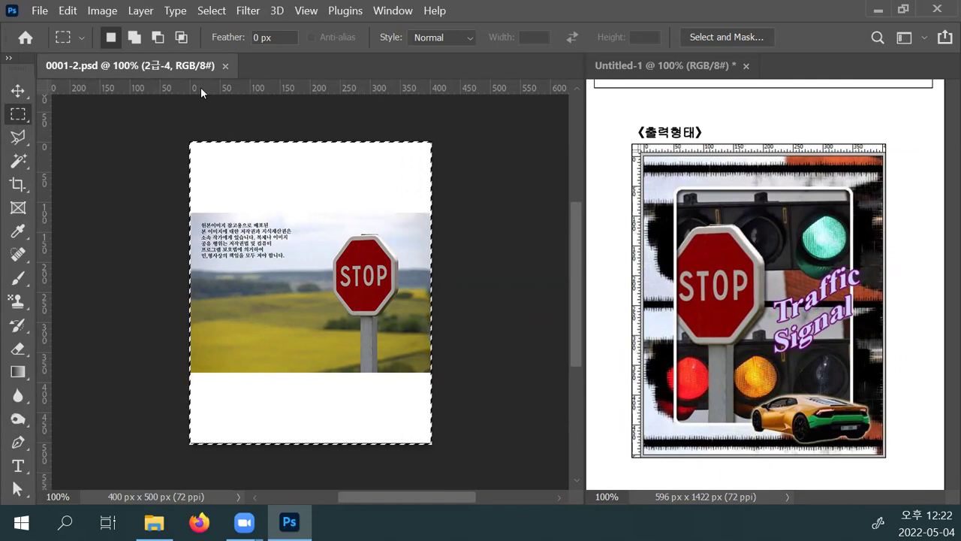
pyautogui.press('F8')
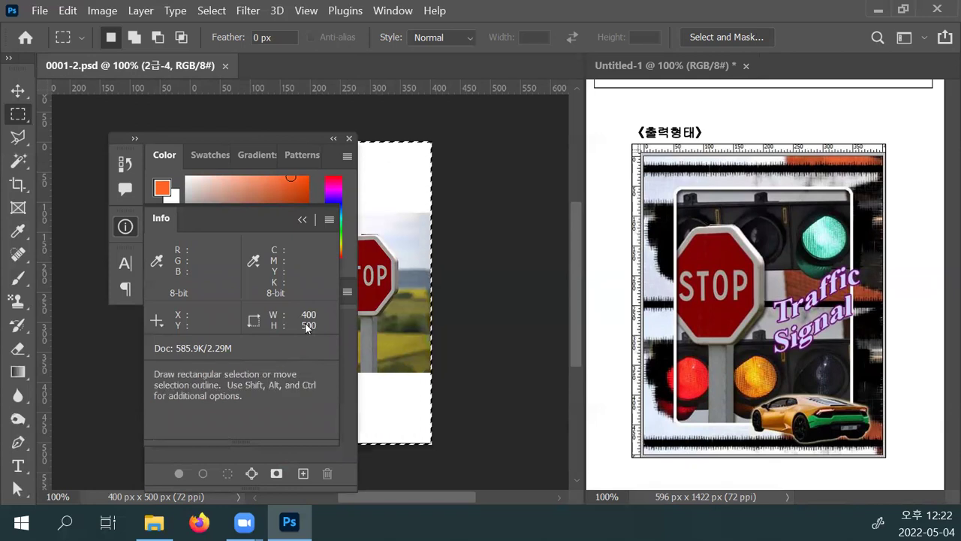
pyautogui.press('F8')
pyautogui.click(348, 137)
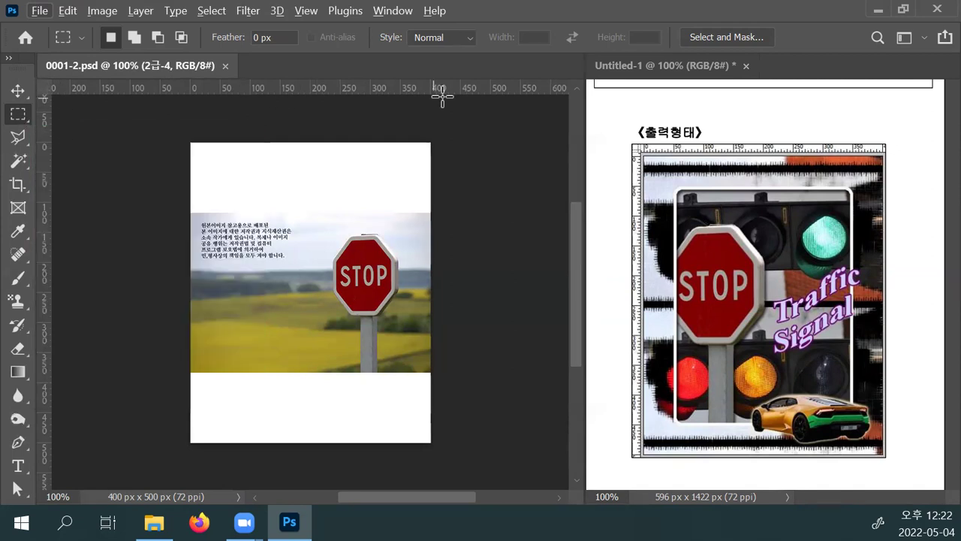
# Set the rectangular marquee to a fixed size of 50 x 50 px and place the selection in the canvas's upper-left corner.
pyautogui.click(467, 38)
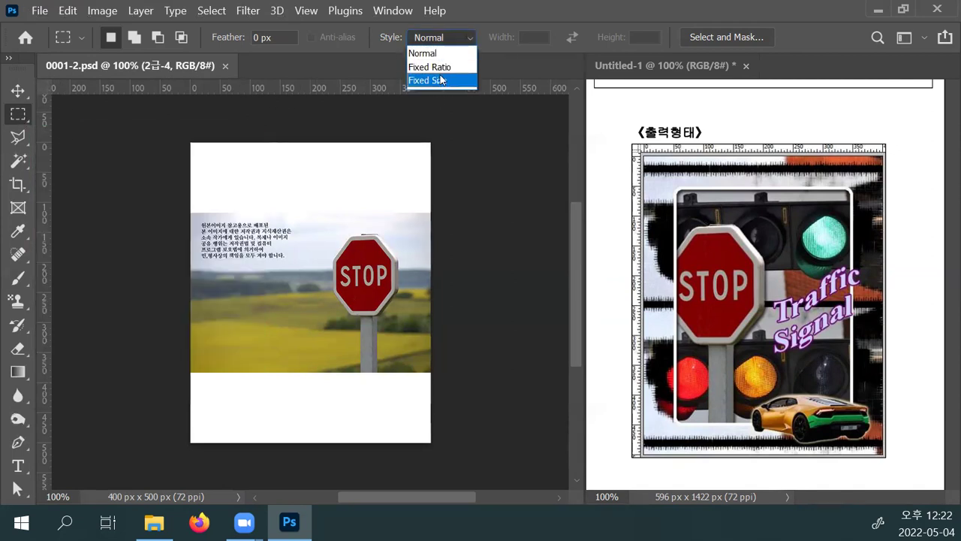
pyautogui.click(441, 80)
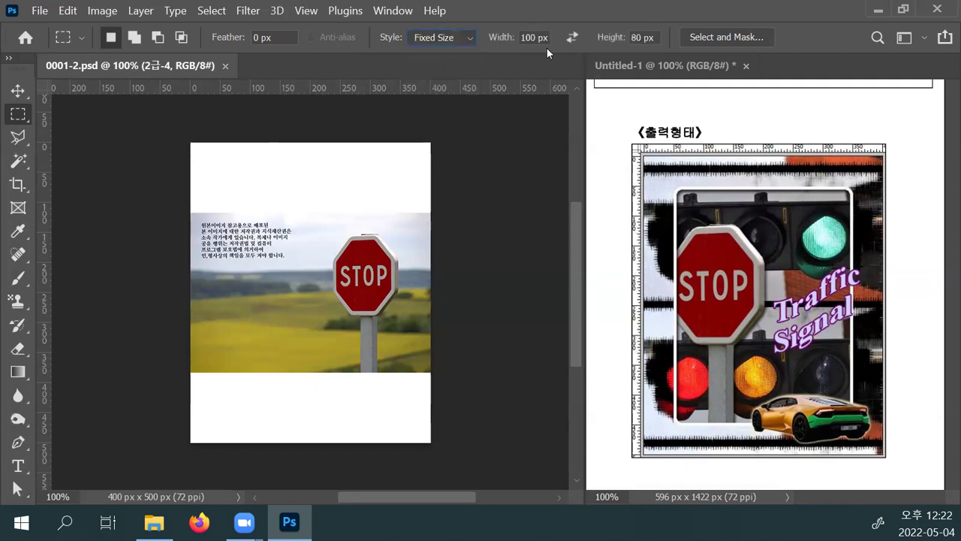
pyautogui.write('50')
pyautogui.press('Tab')
pyautogui.write('50')
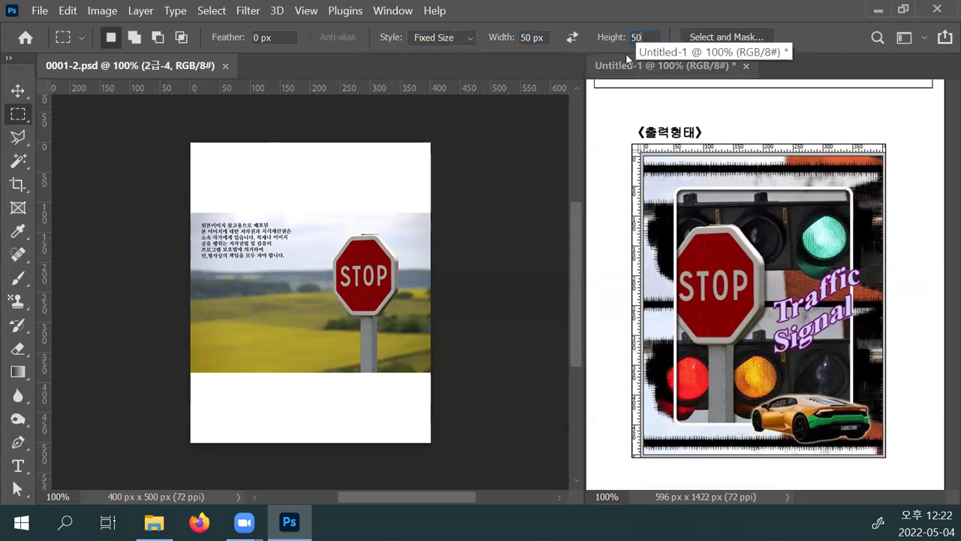
pyautogui.press('Return')
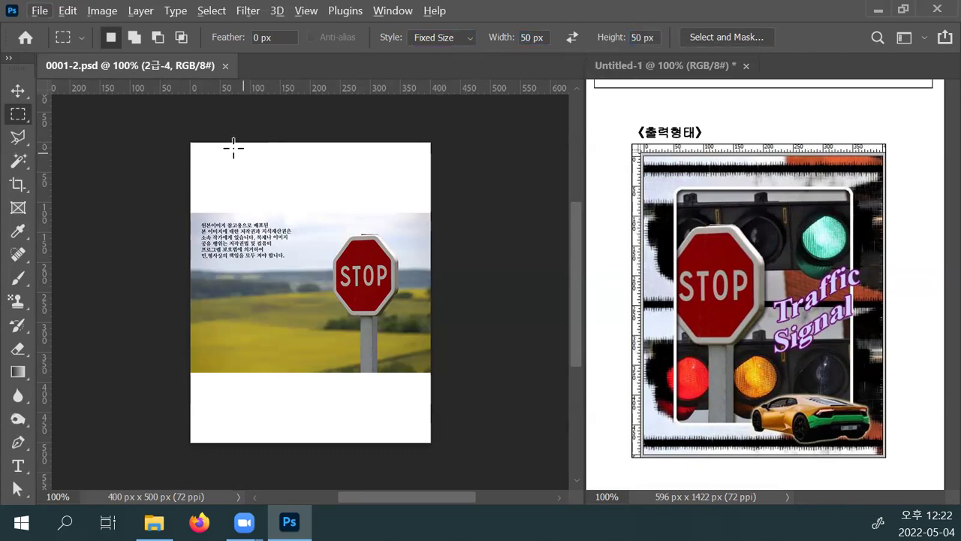
pyautogui.click(184, 138)
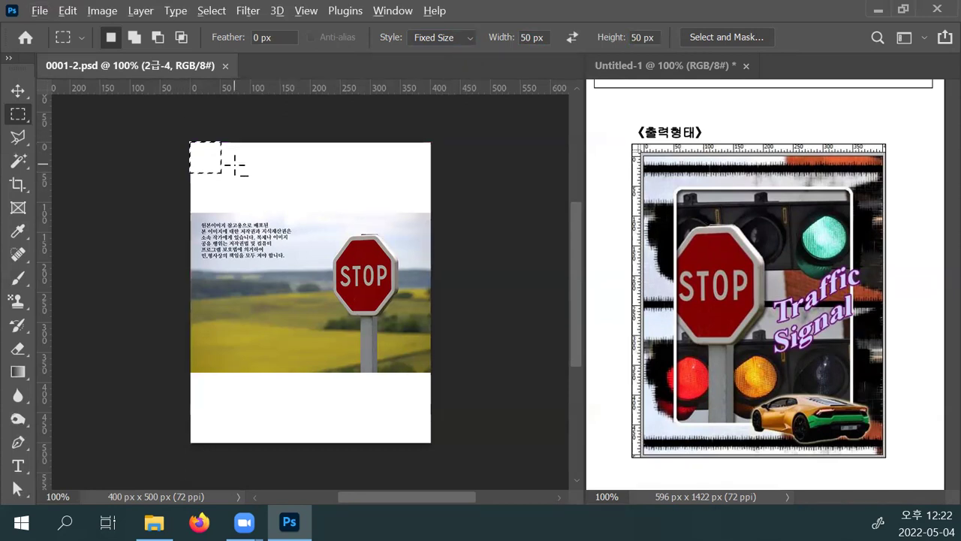
# Add a vertical and a horizontal guide along the inner edges of the 50 px corner selection.
pyautogui.moveTo(45, 145); pyautogui.dragTo(221, 160)
pyautogui.moveTo(224, 88); pyautogui.dragTo(225, 172)
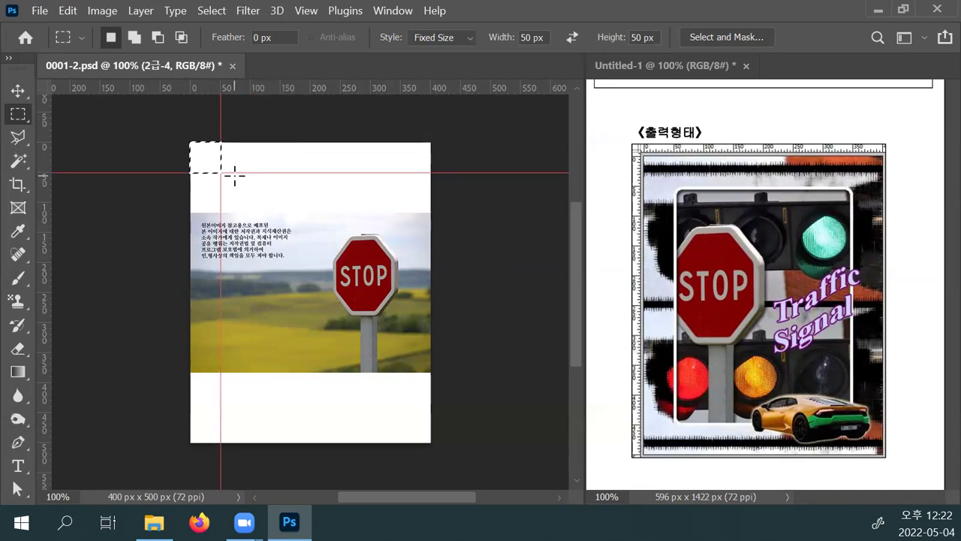
pyautogui.hotkey('ctrl', 'r')
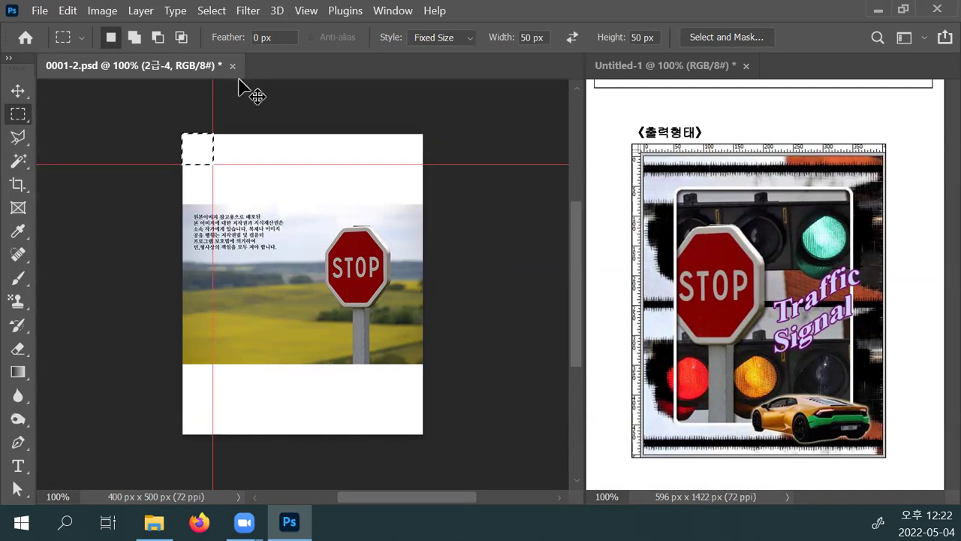
pyautogui.hotkey('ctrl', 'r')
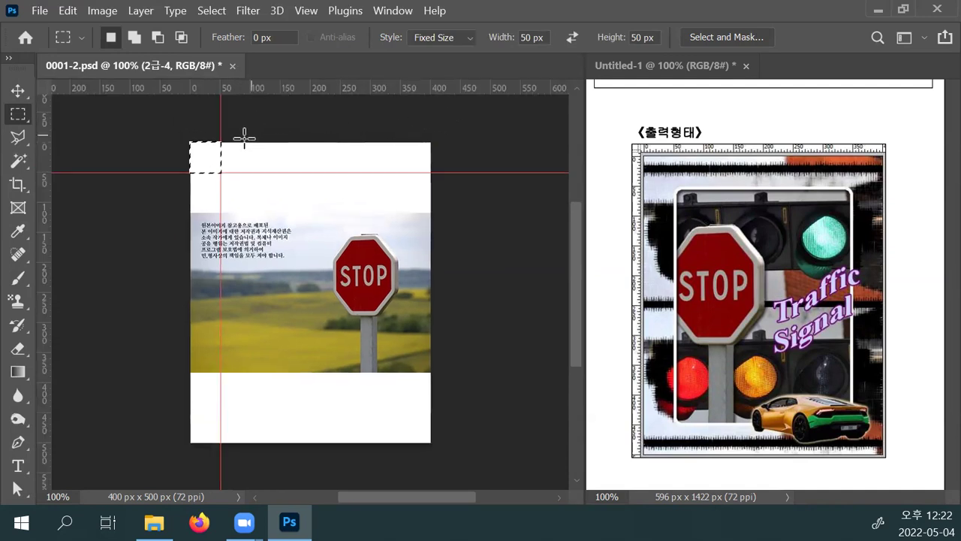
# Place the 50 px selection in the canvas's upper-right and lower-right corners, adding a vertical and a horizontal guide along its inner edges.
pyautogui.moveTo(395, 155); pyautogui.dragTo(400, 142)
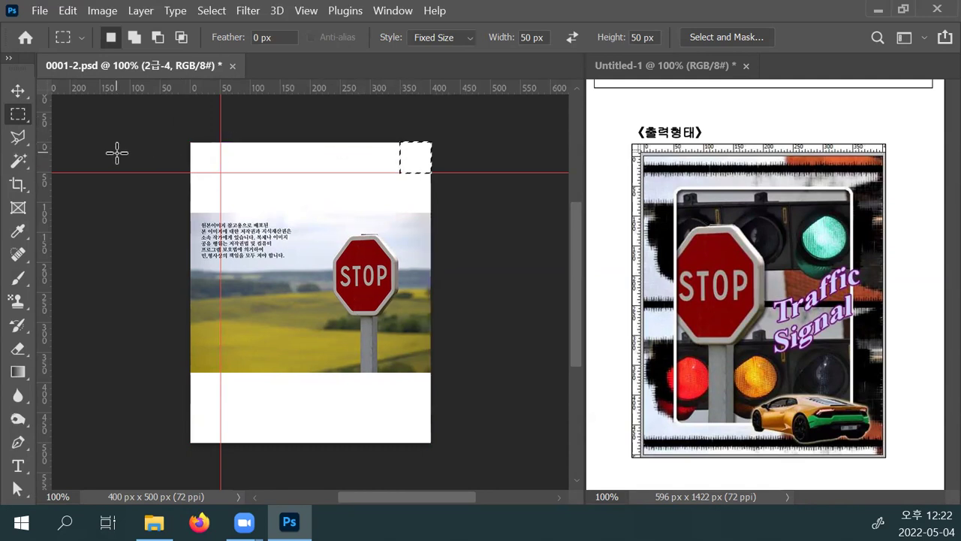
pyautogui.moveTo(45, 147); pyautogui.dragTo(436, 96)
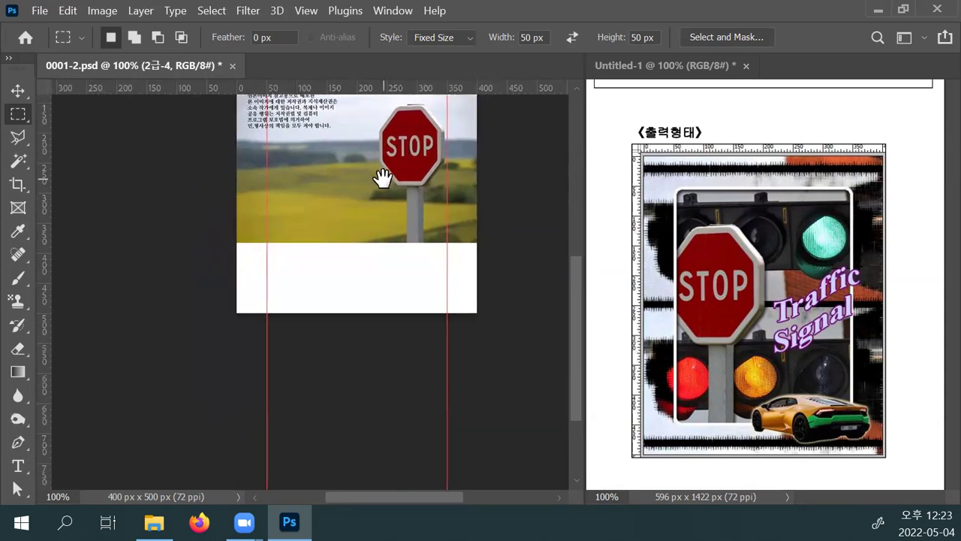
pyautogui.moveTo(382, 175); pyautogui.dragTo(397, 122)
pyautogui.moveTo(405, 175); pyautogui.dragTo(388, 178)
pyautogui.moveTo(445, 188); pyautogui.dragTo(449, 188)
pyautogui.moveTo(457, 91); pyautogui.dragTo(459, 184)
pyautogui.moveTo(383, 176); pyautogui.dragTo(452, 180)
pyautogui.moveTo(463, 160); pyautogui.dragTo(446, 200)
pyautogui.scroll(3, 457, 146)
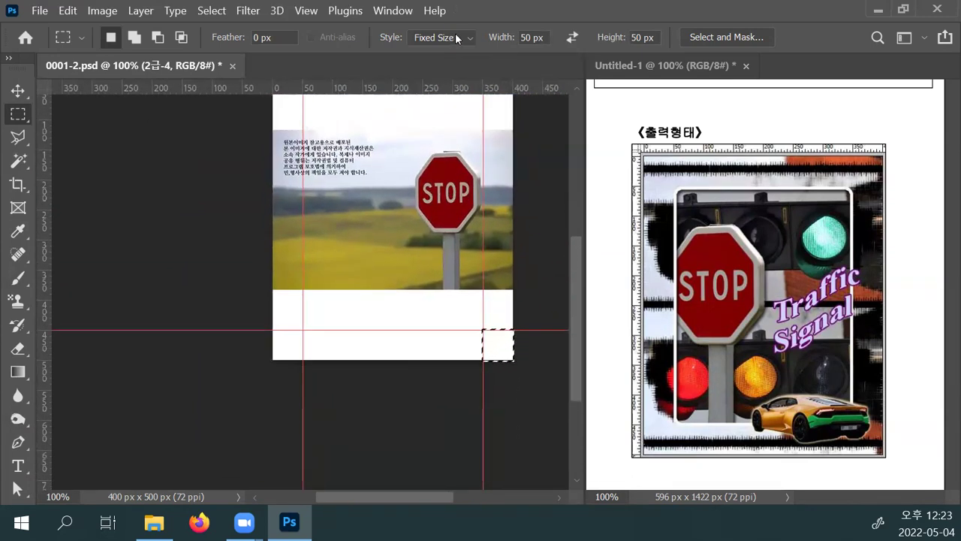
# Set the rectangular marquee style back to Normal and deselect the corner square.
pyautogui.click(457, 34)
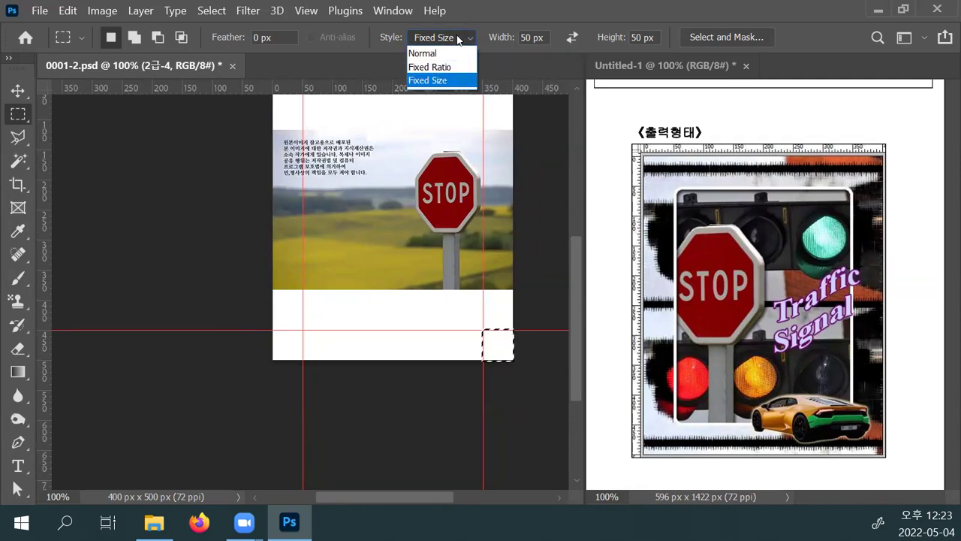
pyautogui.click(437, 49)
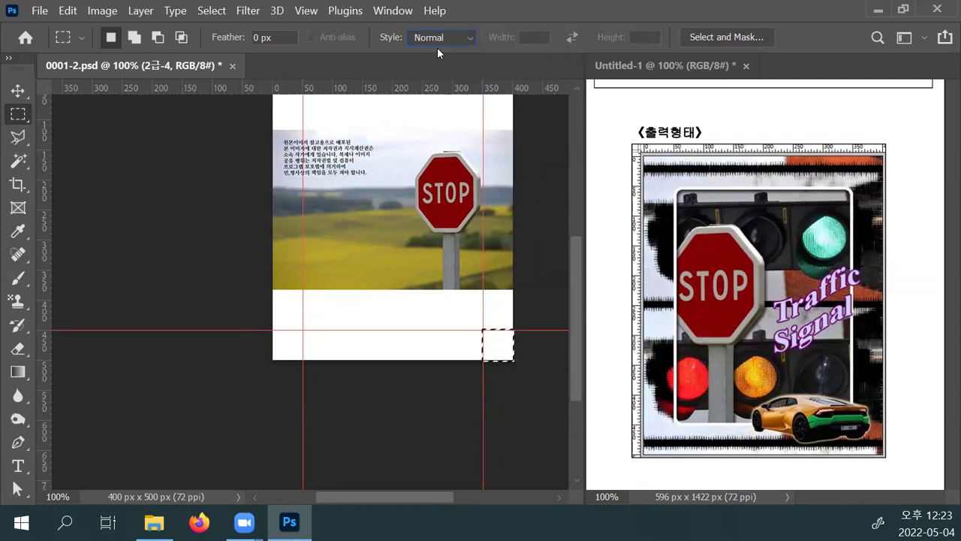
pyautogui.click(439, 194)
# Hide the layers 2급-4 and 2급-3 in 0001-2.psd and make the traffic-light layer 2급-2 the active layer.
pyautogui.press('F7')
pyautogui.moveTo(796, 256); pyautogui.dragTo(663, 99)
pyautogui.moveTo(815, 311); pyautogui.dragTo(843, 443)
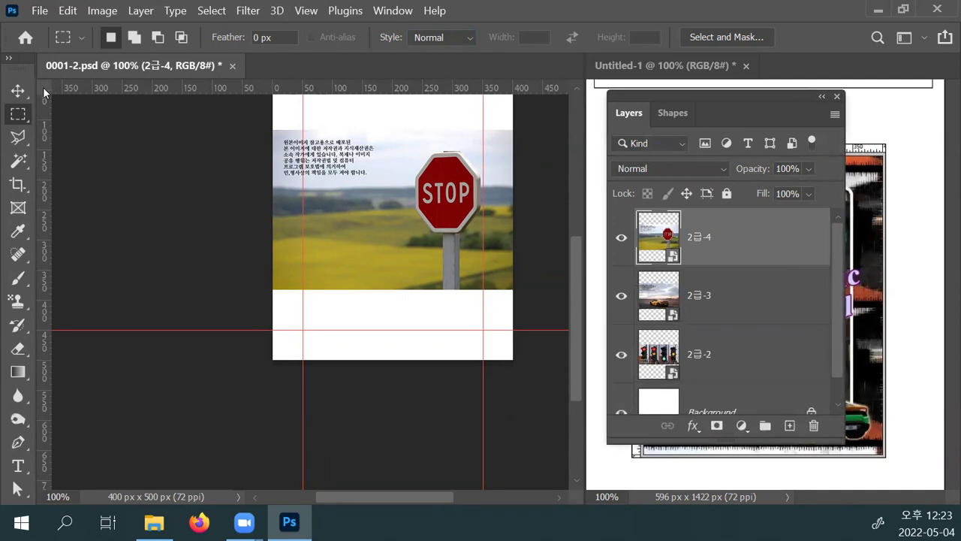
pyautogui.click(17, 90)
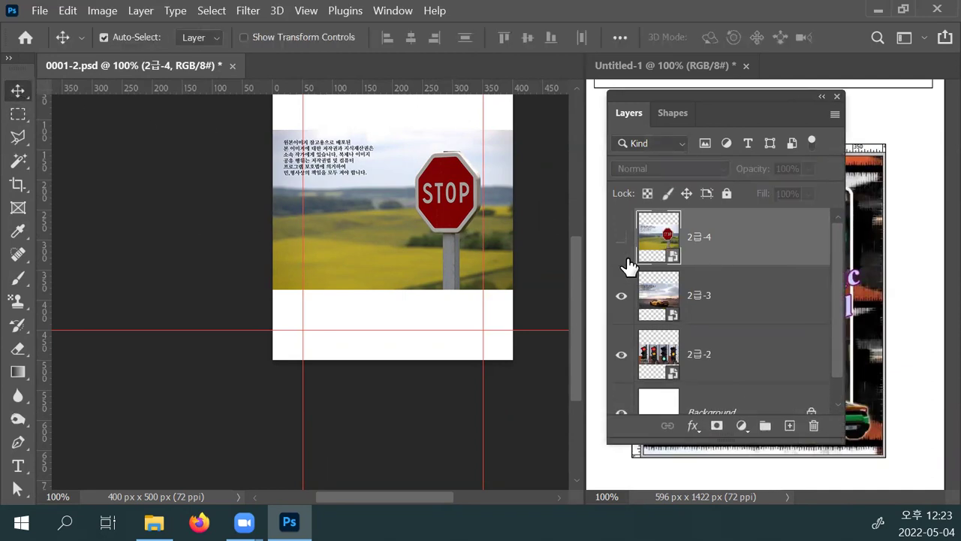
pyautogui.click(622, 238)
pyautogui.click(622, 297)
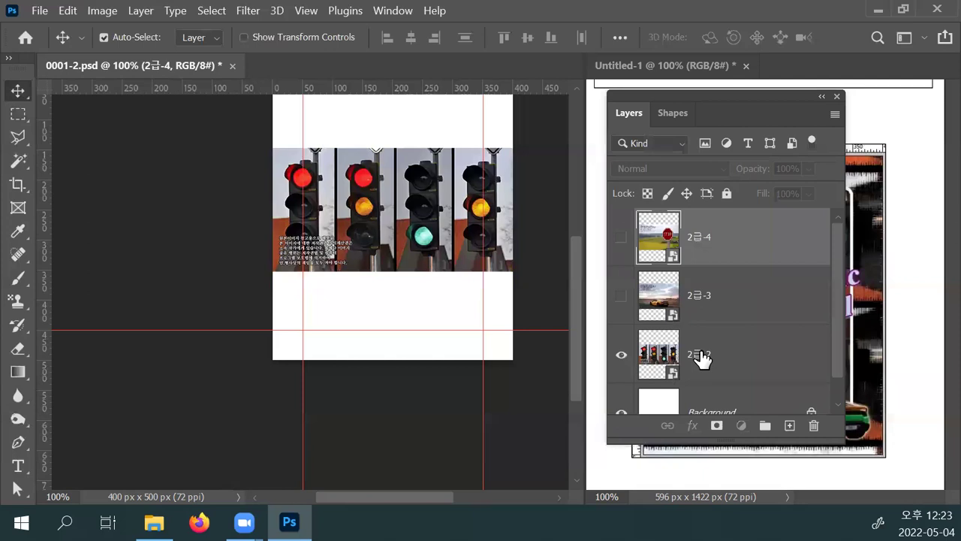
pyautogui.click(701, 358)
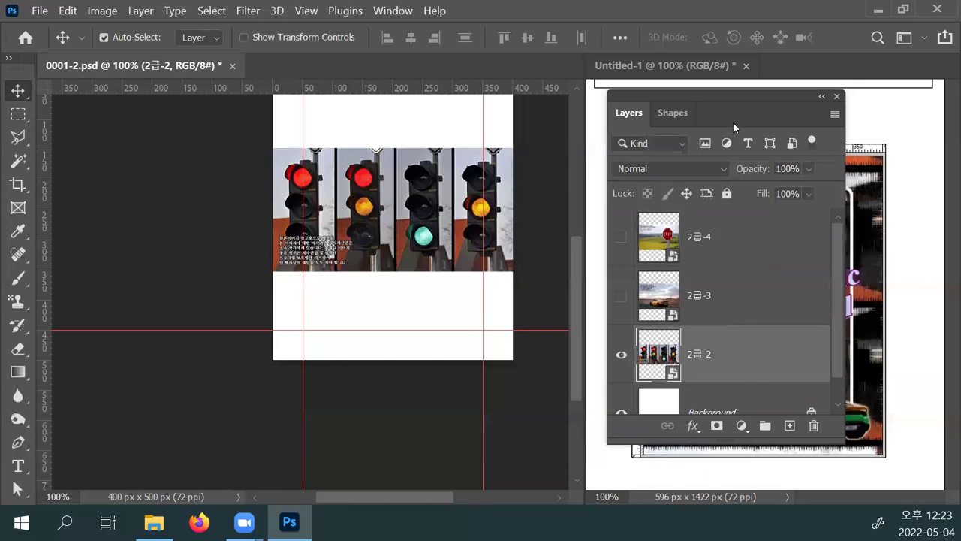
pyautogui.click(871, 109)
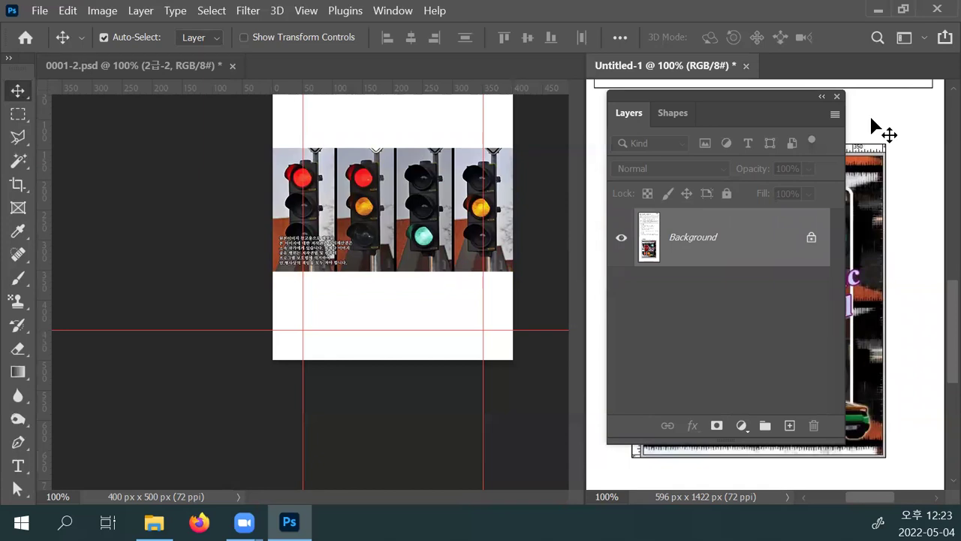
pyautogui.press('F7')
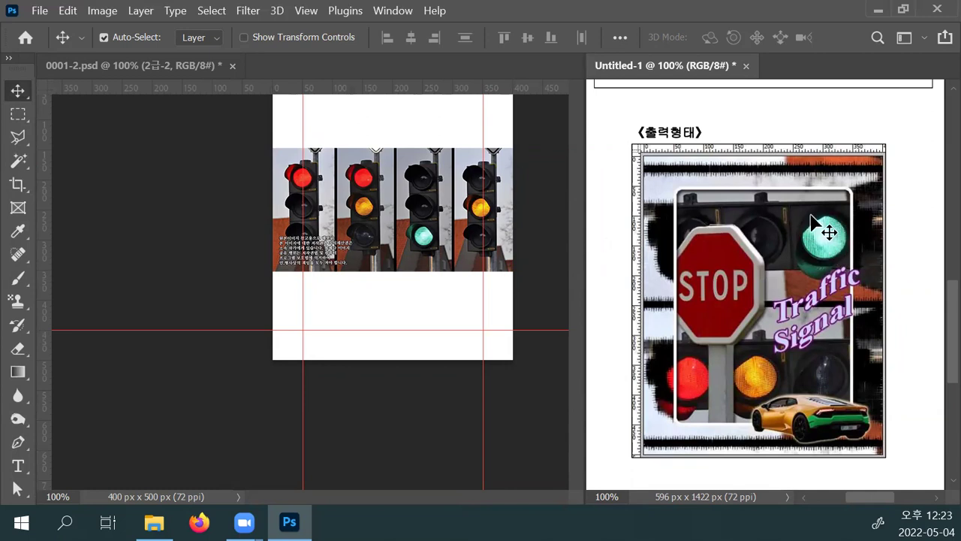
# Try flipping the traffic-light image vertically with Free Transform, keeping its width at 40%.
pyautogui.click(433, 248)
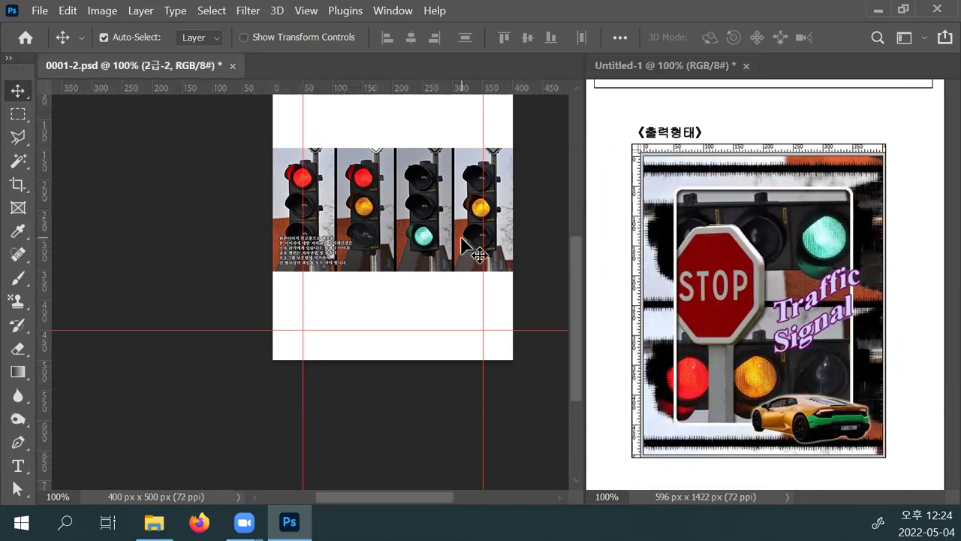
pyautogui.hotkey('ctrl', 't')
pyautogui.moveTo(531, 155); pyautogui.dragTo(248, 264)
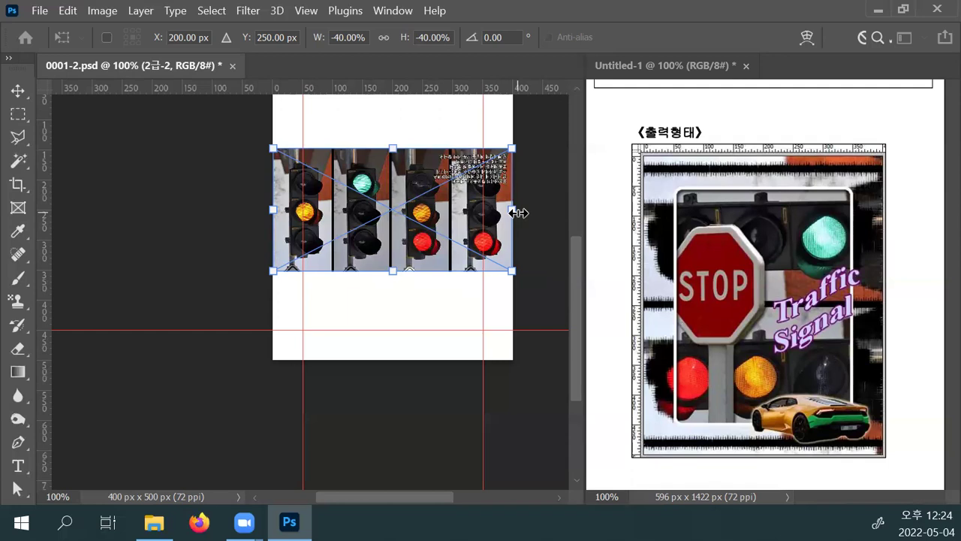
pyautogui.moveTo(518, 213); pyautogui.dragTo(278, 207)
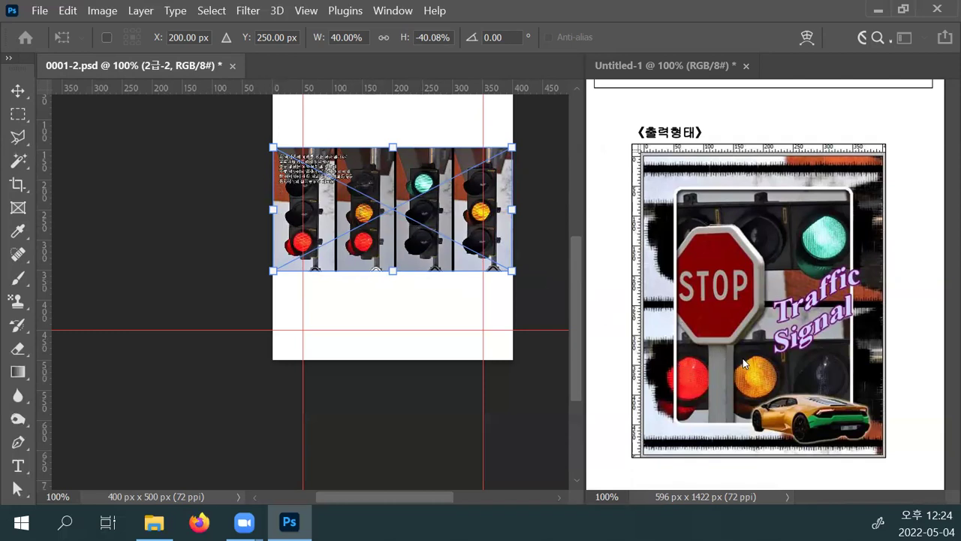
pyautogui.click(17, 90)
pyautogui.press('ctrl')
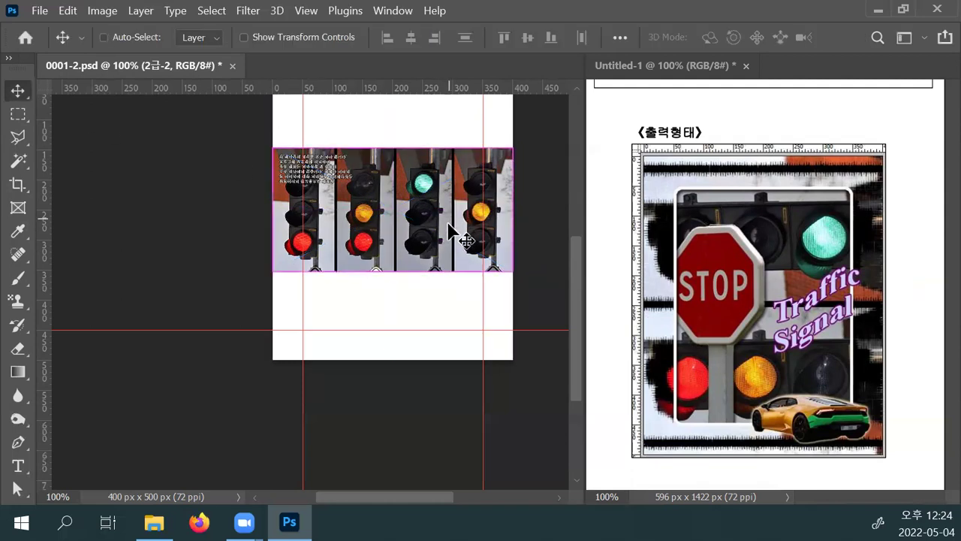
# Try enlarging the flipped traffic-light image to about 116% so it covers the whole canvas.
pyautogui.hotkey('ctrl', 't')
pyautogui.moveTo(511, 269); pyautogui.dragTo(421, 295)
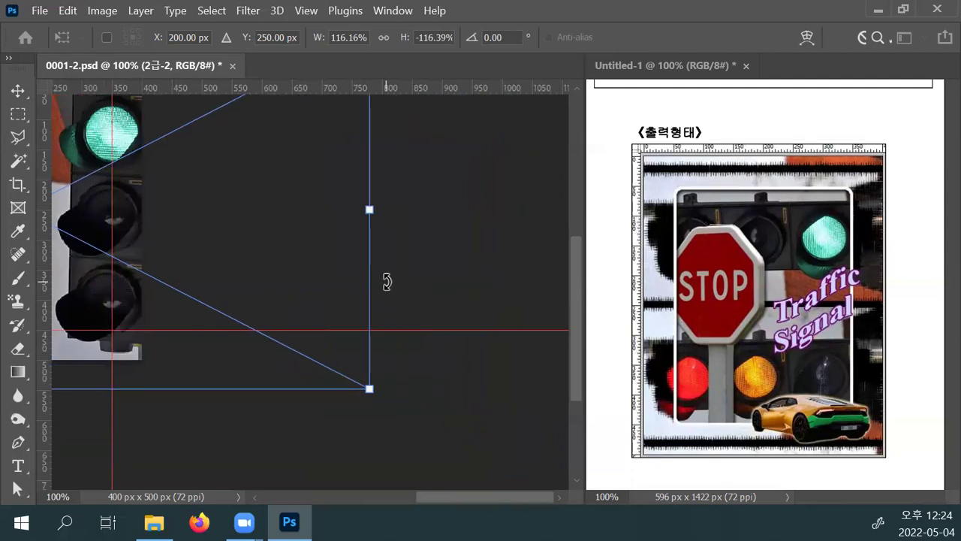
pyautogui.press('Return')
pyautogui.hotkey('ctrl', '0')
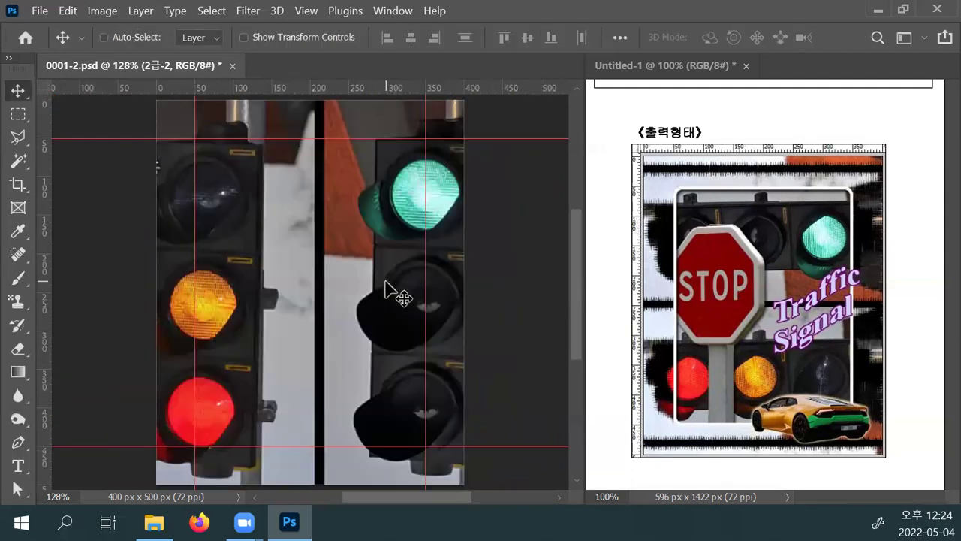
# Try shrinking the traffic-light image to about 57% and shifting it sideways to align with the canvas's left edge.
pyautogui.hotkey('ctrl', '-')
pyautogui.hotkey('ctrl', '-')
pyautogui.hotkey('ctrl', '-')
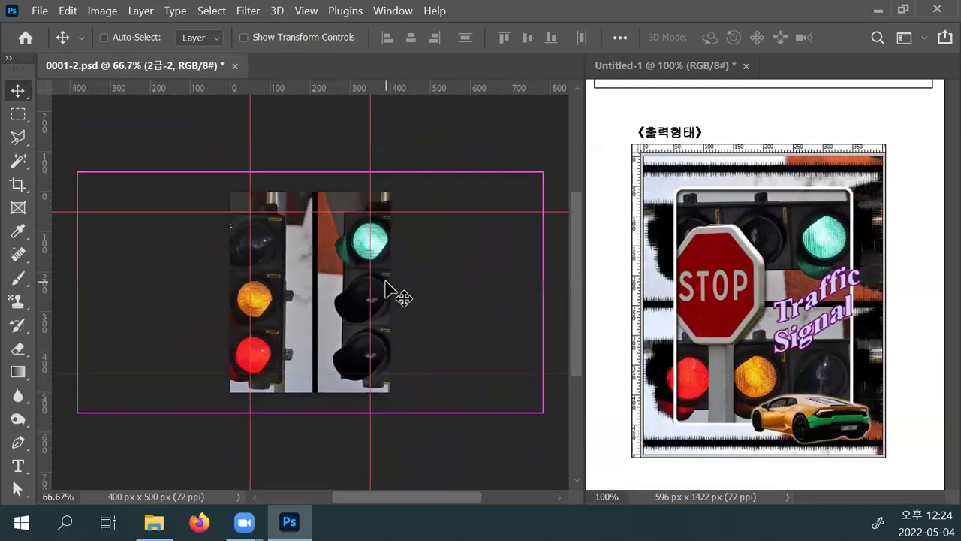
pyautogui.hotkey('ctrl', '-')
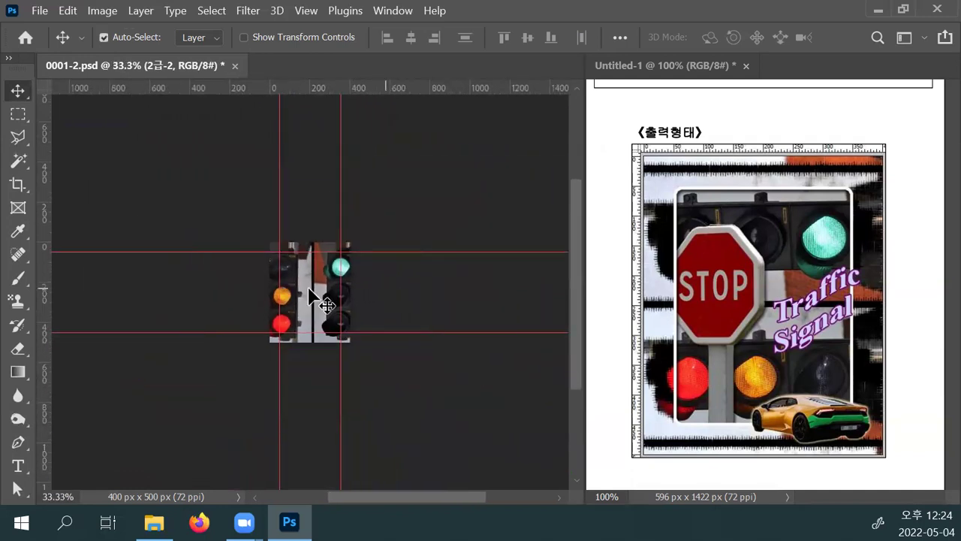
pyautogui.hotkey('ctrl', 't')
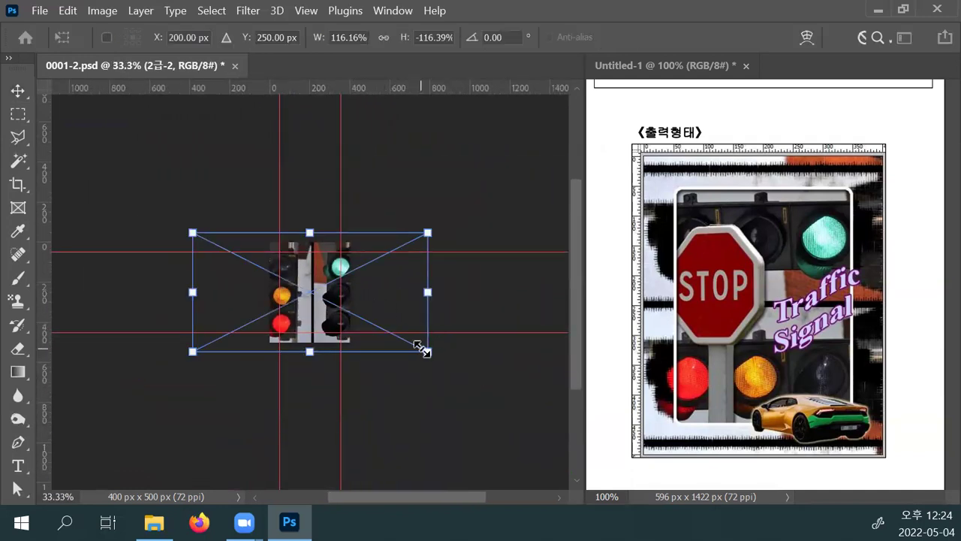
pyautogui.moveTo(418, 347); pyautogui.dragTo(398, 344)
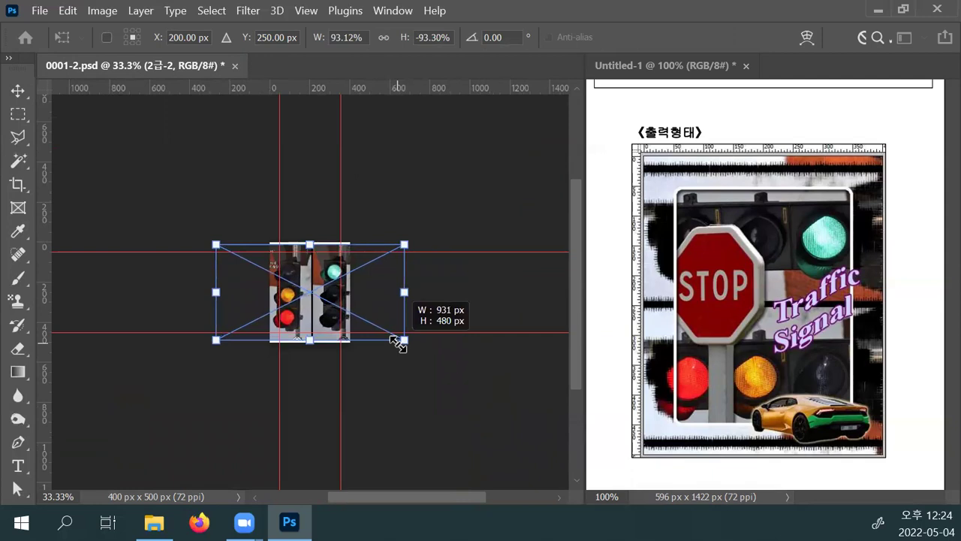
pyautogui.moveTo(398, 344); pyautogui.dragTo(373, 314)
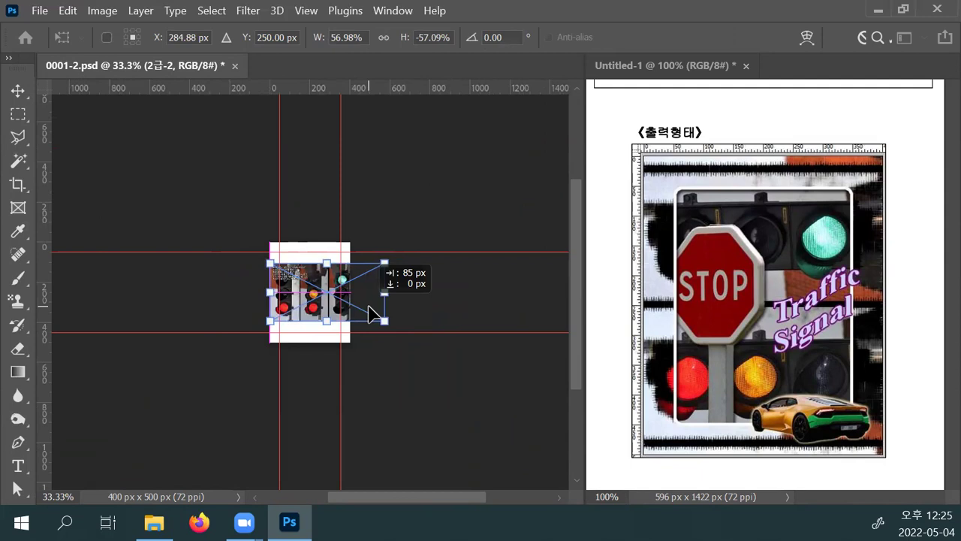
# Try nudging the traffic-light image left to X 276 px and reducing it to about 53.7%.
pyautogui.hotkey('ctrl', '+')
pyautogui.hotkey('ctrl', '+')
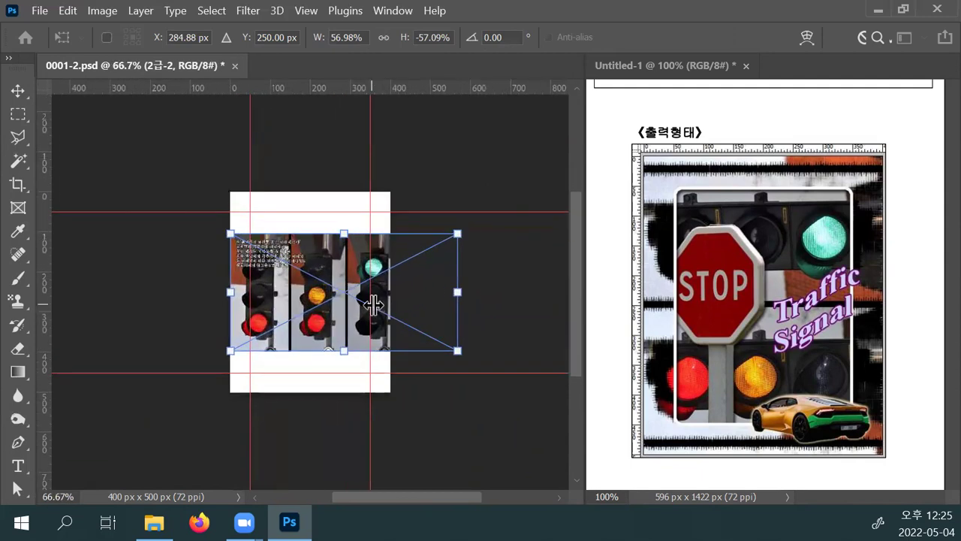
pyautogui.hotkey('ctrl', '+')
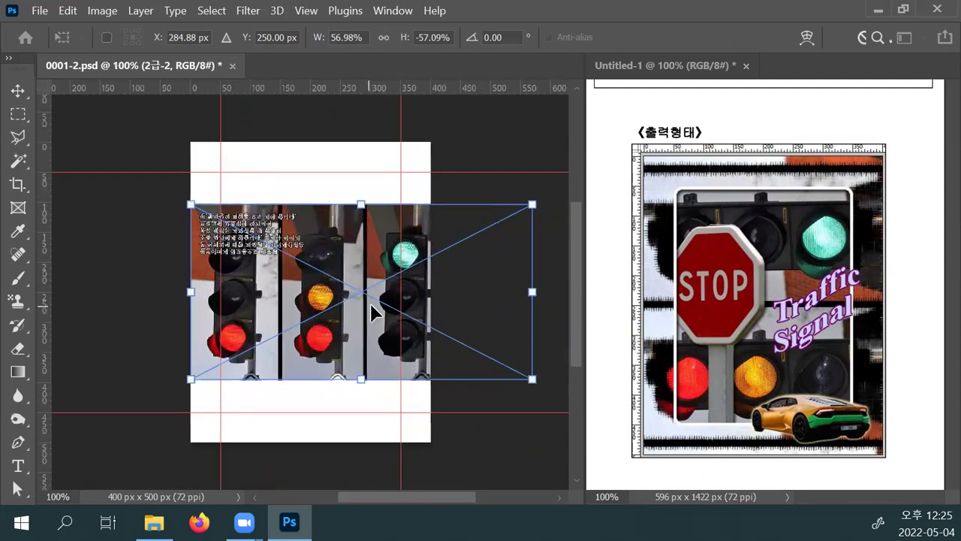
pyautogui.press('Left')
pyautogui.press('Left')
pyautogui.press('Left')
pyautogui.press('Left')
pyautogui.press('Left')
pyautogui.press('Left')
pyautogui.press('Left')
pyautogui.press('Left')
pyautogui.press('Left')
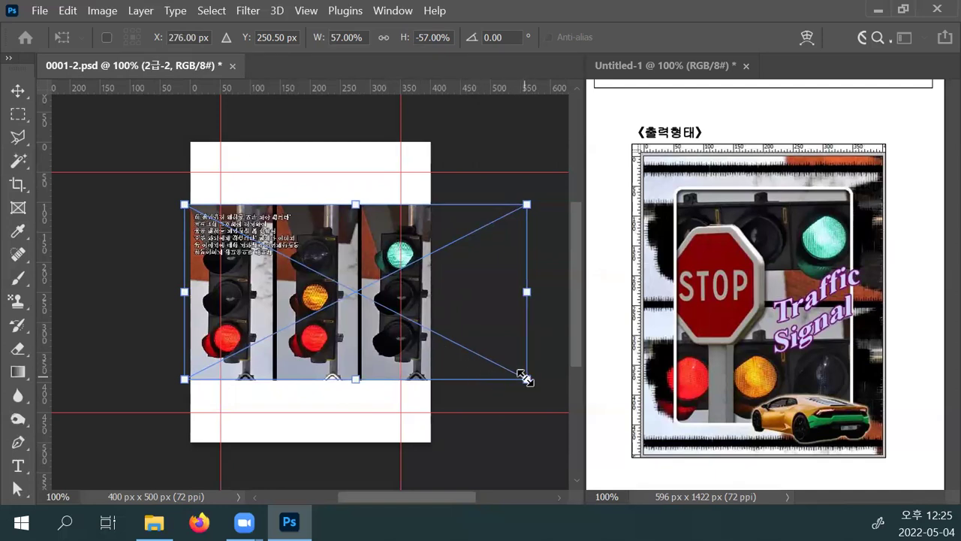
pyautogui.moveTo(525, 378); pyautogui.dragTo(503, 369)
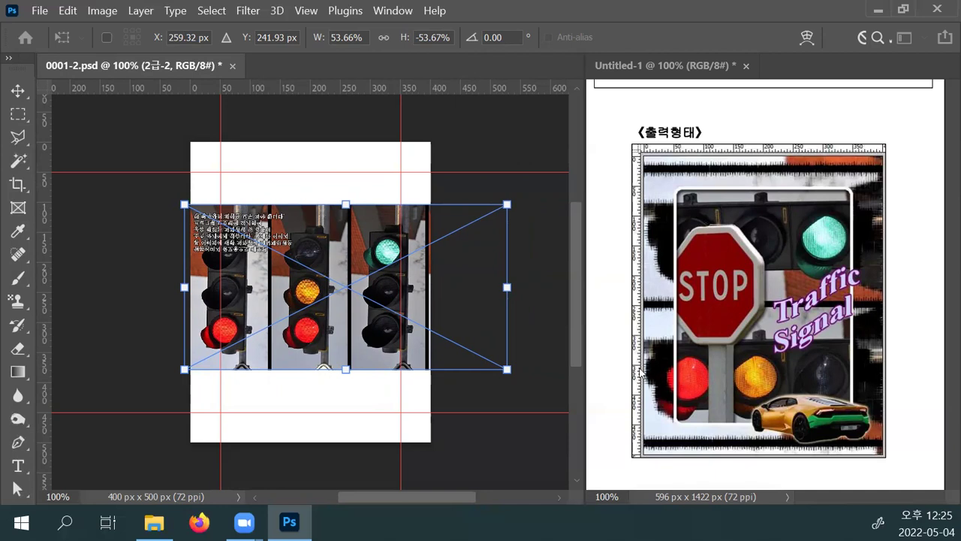
# Rotate the unflipped traffic-light image to -90°, centre it over the canvas and scale it to about 89% by 101%.
pyautogui.moveTo(535, 302); pyautogui.dragTo(354, 144)
pyautogui.moveTo(427, 286); pyautogui.dragTo(257, 277)
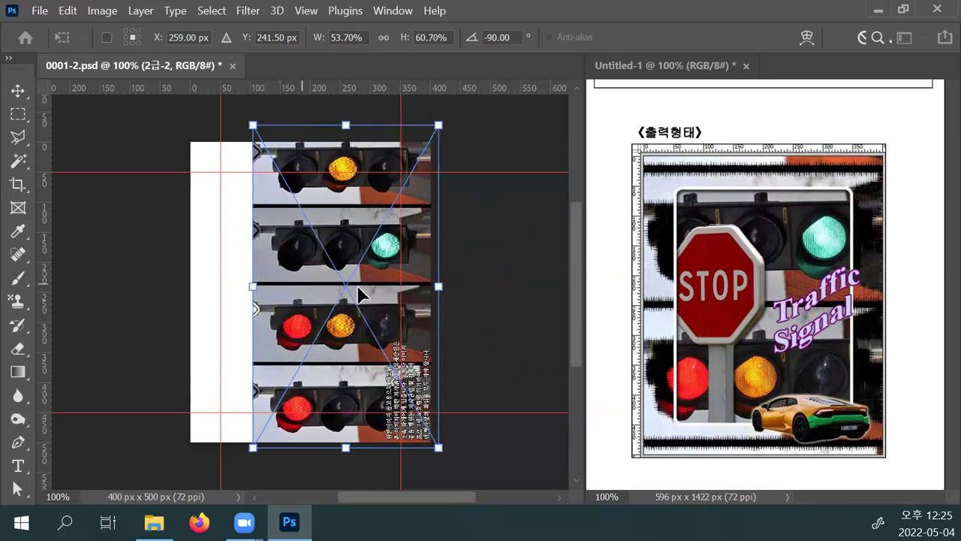
pyautogui.moveTo(375, 292); pyautogui.dragTo(335, 298)
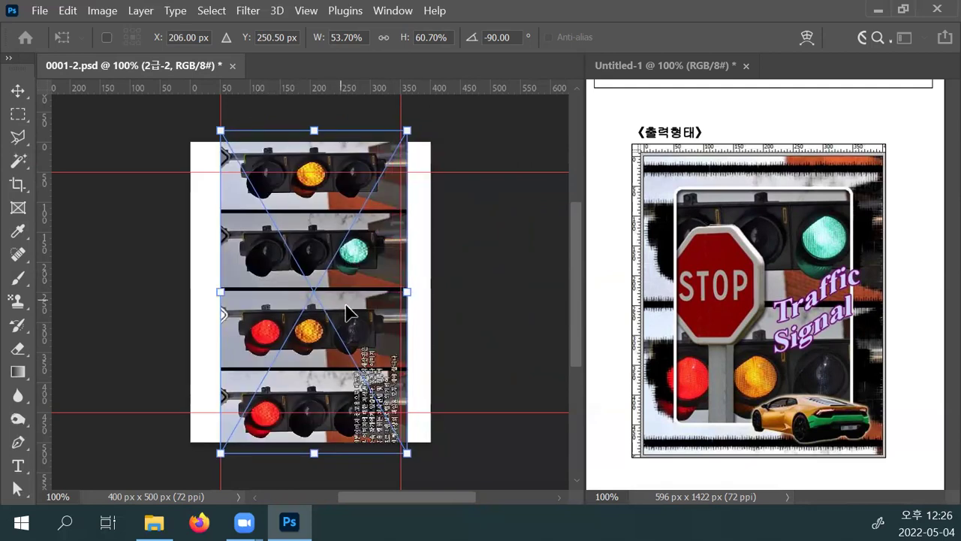
pyautogui.moveTo(407, 132); pyautogui.dragTo(399, 160)
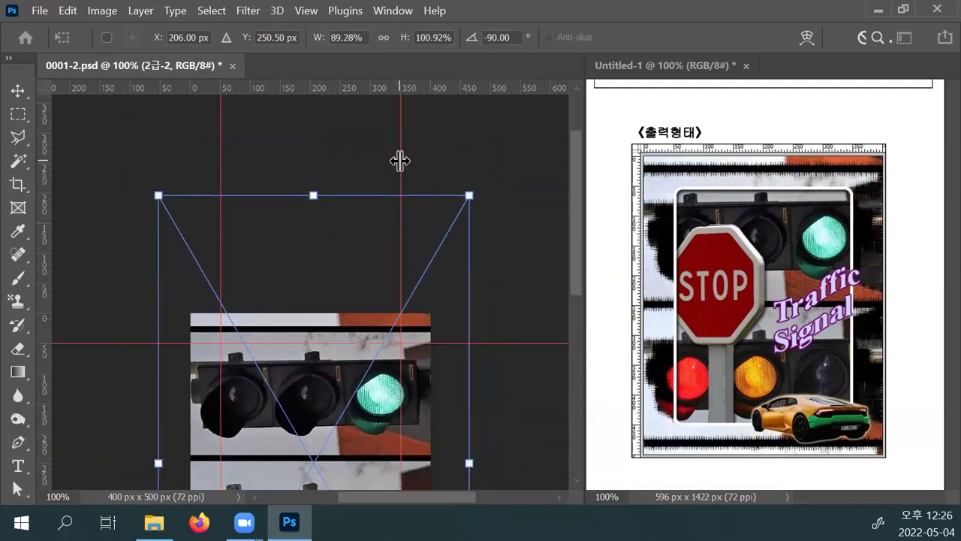
pyautogui.press('Return')
# Adjust the traffic-light image's vertical position so its black divider bars line up with those in the sample output.
pyautogui.scroll(-5, 418, 243)
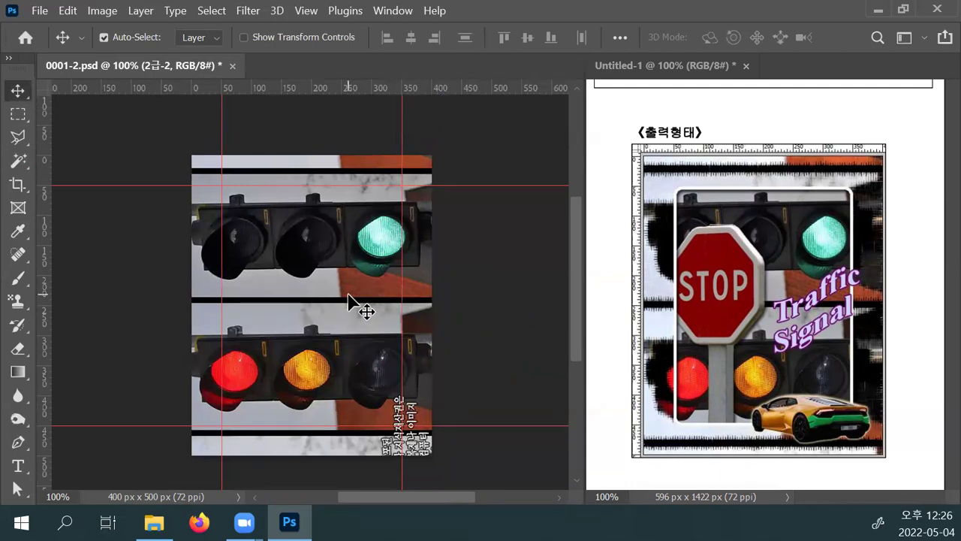
pyautogui.moveTo(348, 297); pyautogui.dragTo(349, 315)
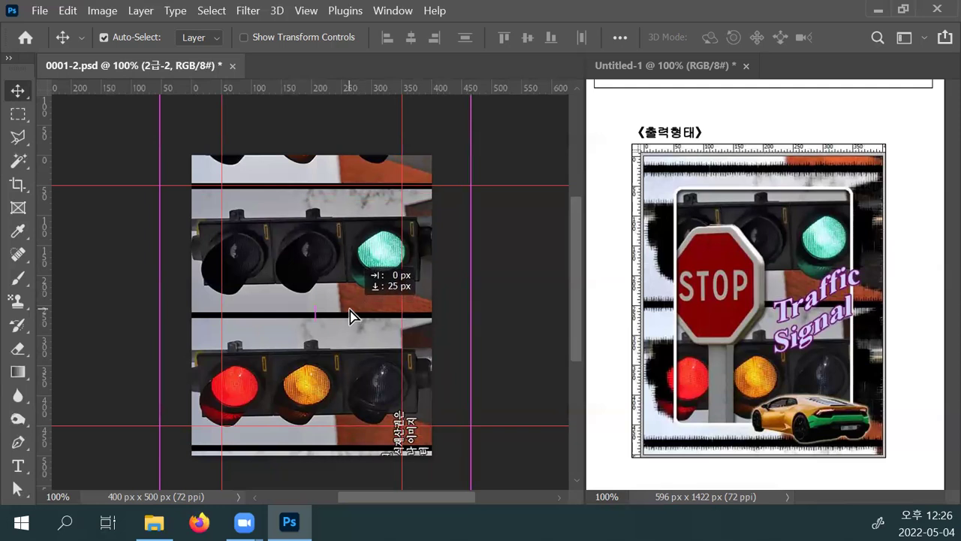
pyautogui.moveTo(349, 308); pyautogui.dragTo(349, 305)
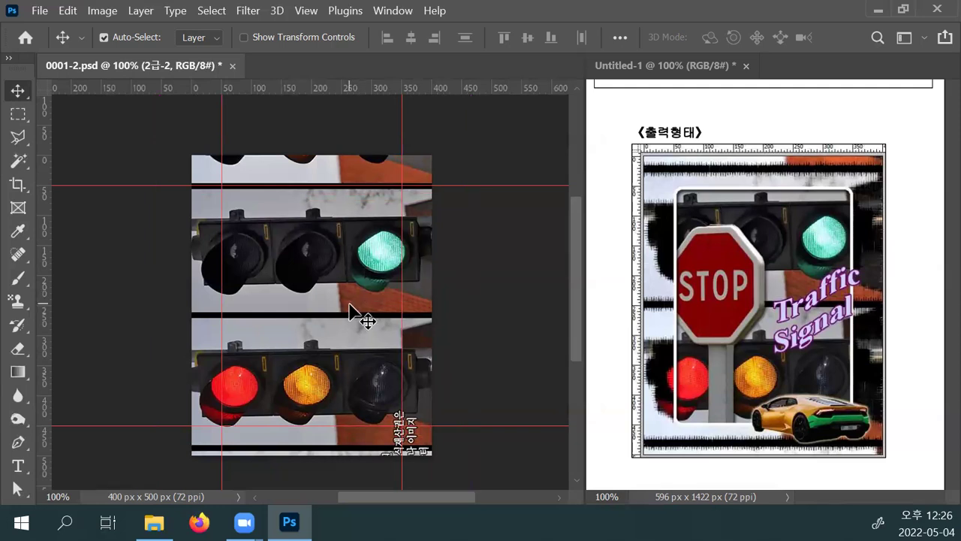
pyautogui.hotkey('shift', 'Up')
pyautogui.hotkey('shift', 'Up')
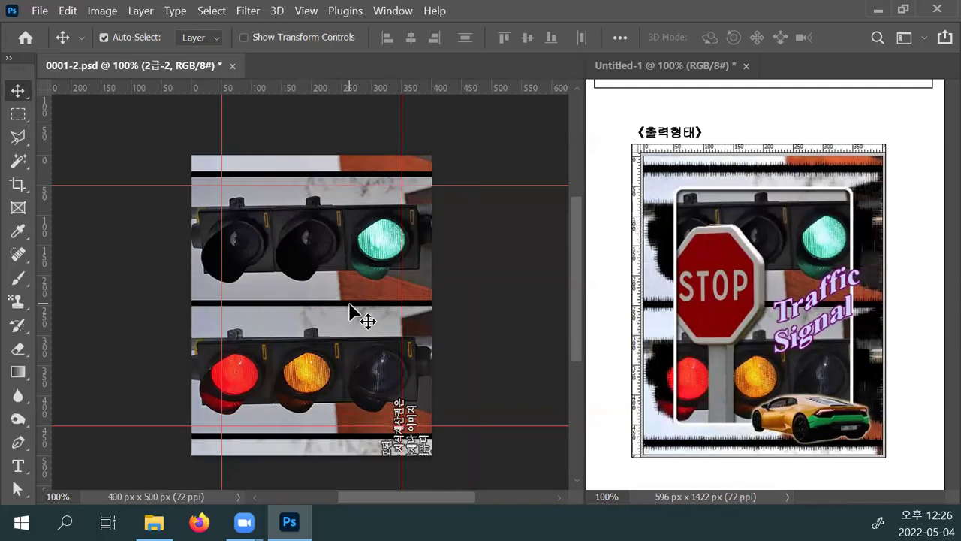
pyautogui.hotkey('shift', 'Up')
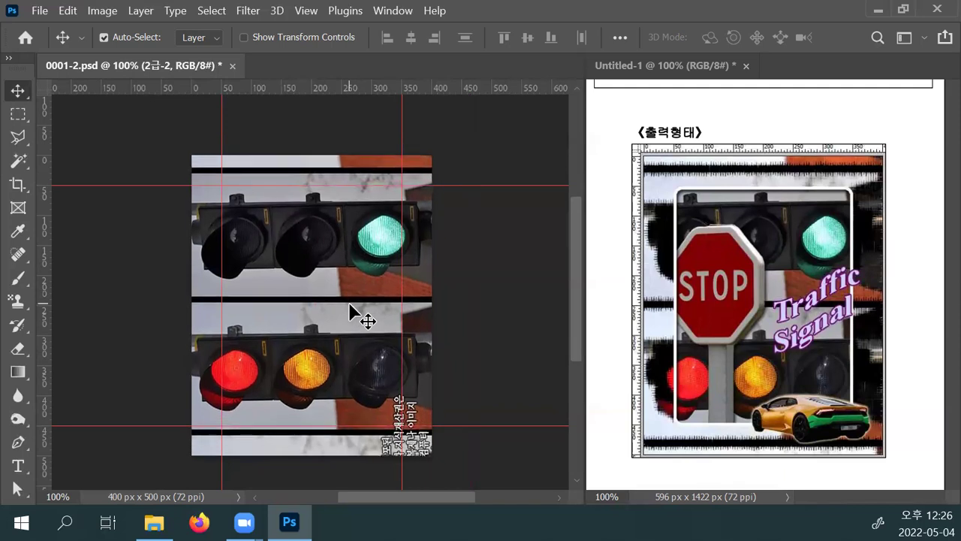
pyautogui.press('ctrl')
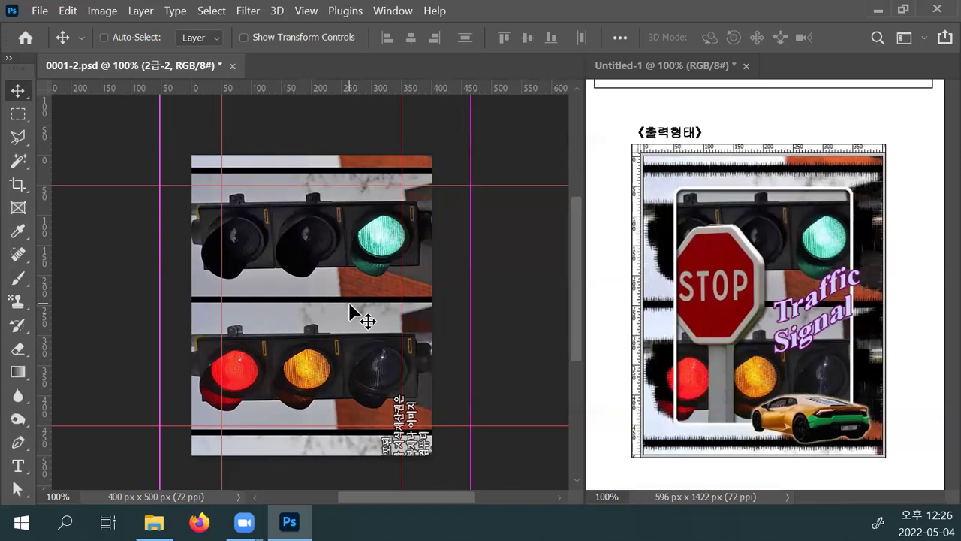
# Free-transform the traffic-light image to about 93.4% width and 97.1% height, comparing it with the sample output.
pyautogui.hotkey('ctrl', '-')
pyautogui.hotkey('ctrl', 't')
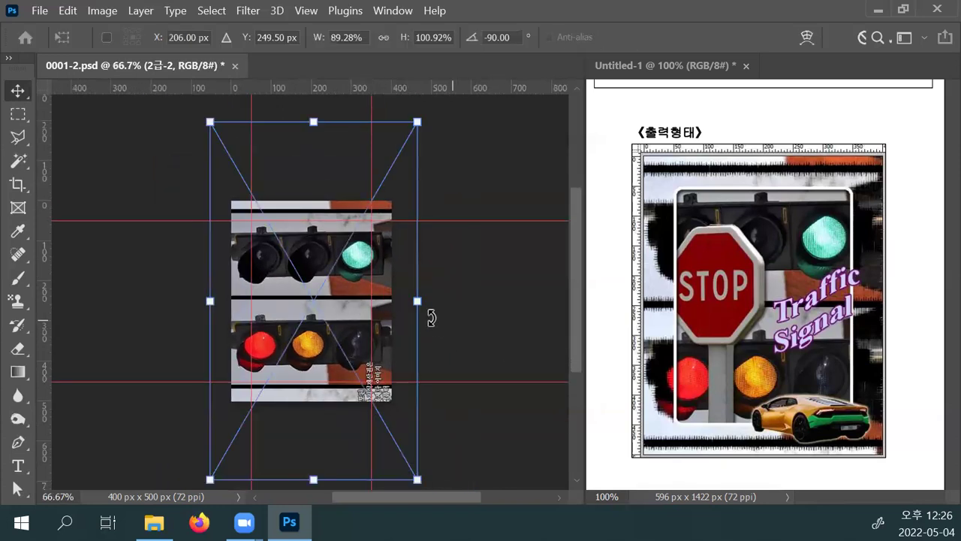
pyautogui.moveTo(419, 302); pyautogui.dragTo(416, 310)
pyautogui.moveTo(412, 309)
pyautogui.mouseDown()
pyautogui.moveTo(422, 305)
pyautogui.moveTo(405, 307)
pyautogui.moveTo(429, 313)
pyautogui.moveTo(315, 305)
pyautogui.moveTo(484, 307)
pyautogui.moveTo(398, 305)
pyautogui.moveTo(413, 309)
pyautogui.mouseUp()
pyautogui.moveTo(409, 123); pyautogui.dragTo(413, 114)
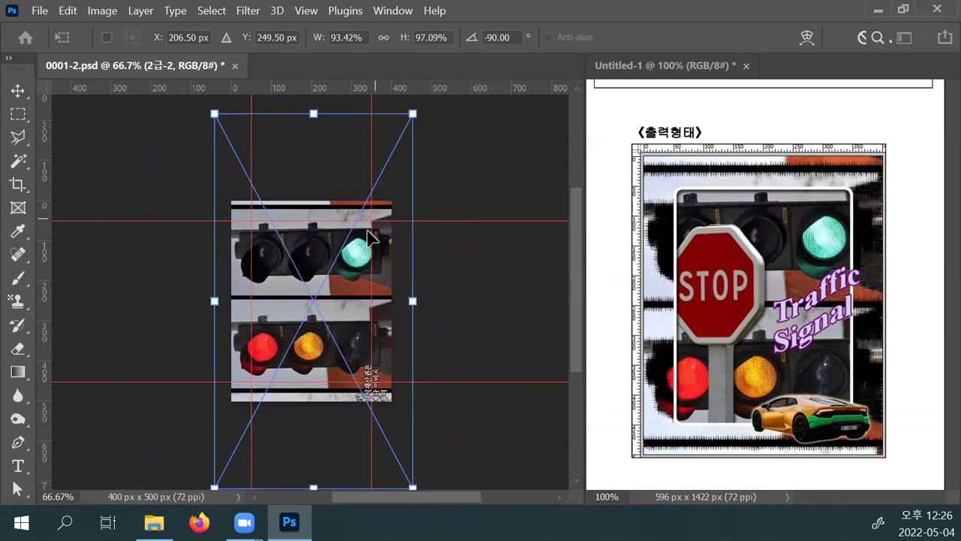
# Nudge the traffic-light image left to X 200.5 px and down to about Y 256 px, and apply the transformation.
pyautogui.press('Left')
pyautogui.press('Left')
pyautogui.press('Left')
pyautogui.press('Left')
pyautogui.press('Left')
pyautogui.press('Left')
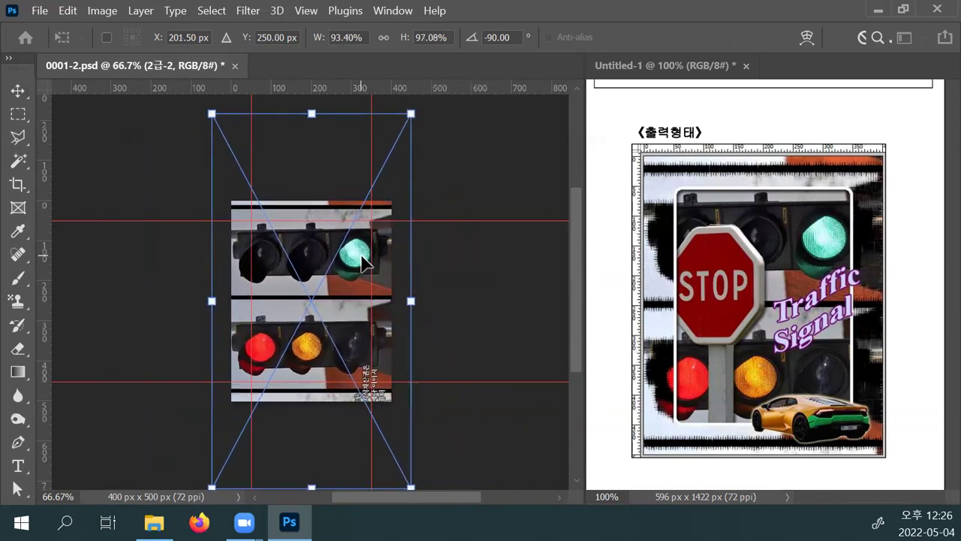
pyautogui.press('Down')
pyautogui.press('Down')
pyautogui.press('Down')
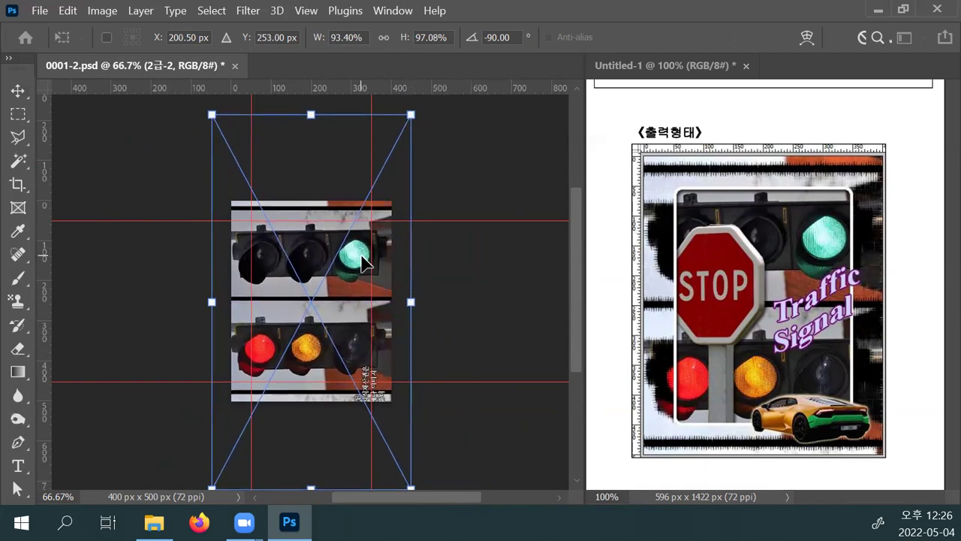
pyautogui.press('Down')
pyautogui.press('Down')
pyautogui.press('Down')
pyautogui.press('Down')
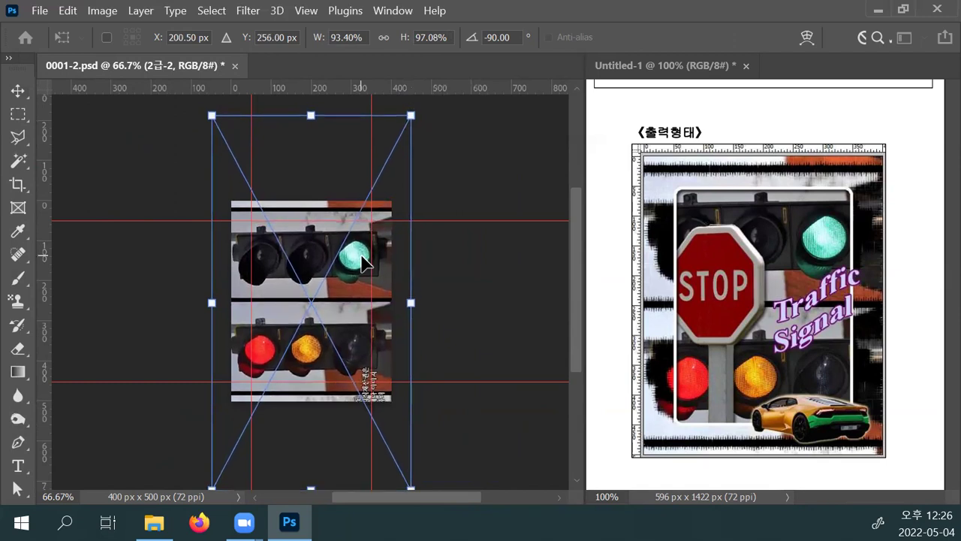
pyautogui.press('Return')
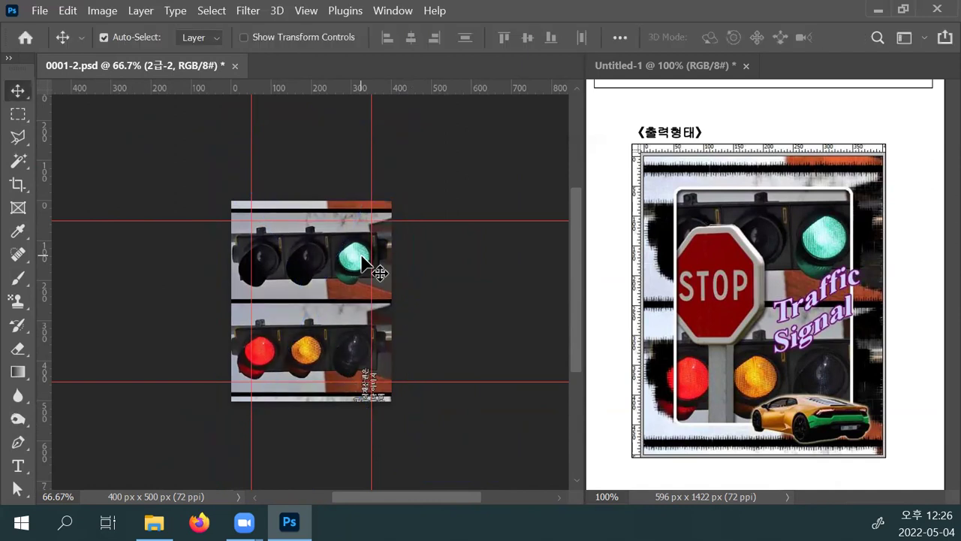
# Rasterize the three image layers 2급-4, 2급-3 and 2급-2 together.
pyautogui.press('F7')
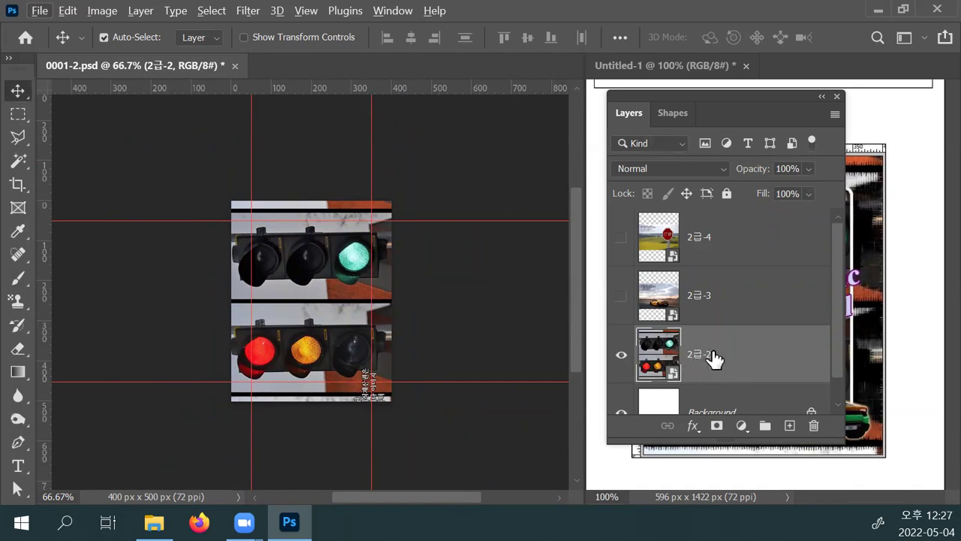
pyautogui.click(720, 242)
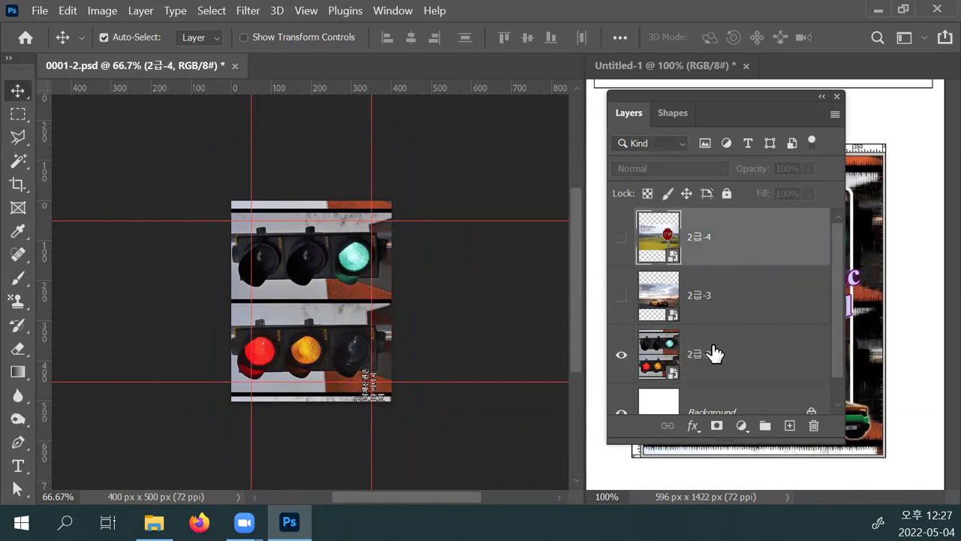
pyautogui.keyDown('shift'); pyautogui.click(714, 353); pyautogui.keyUp('shift')
pyautogui.click(710, 259)
pyautogui.keyDown('shift'); pyautogui.click(720, 351); pyautogui.keyUp('shift')
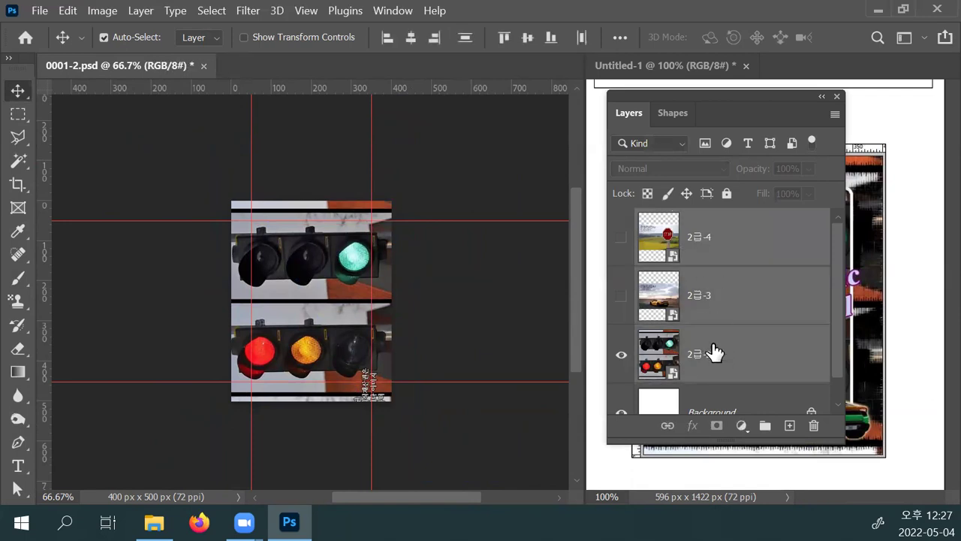
pyautogui.rightClick(712, 349)
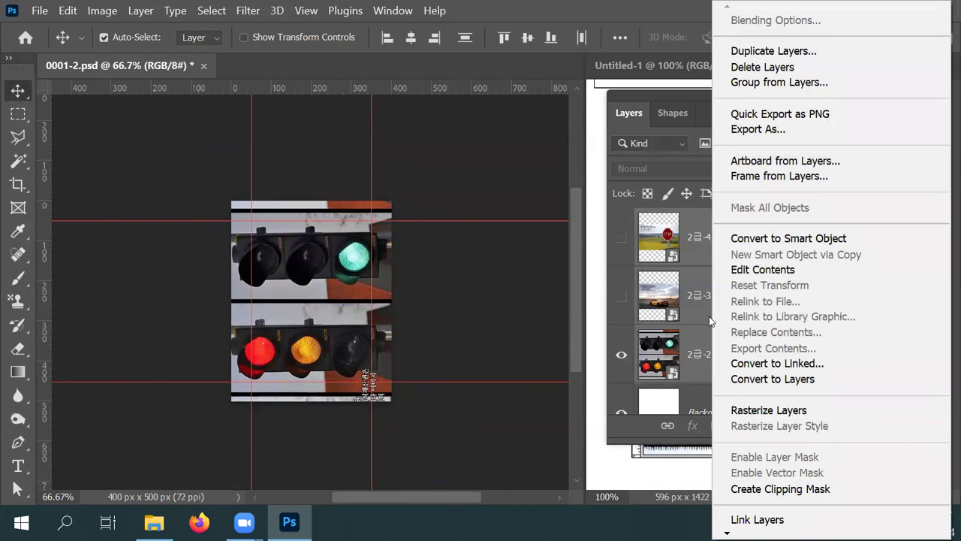
pyautogui.click(695, 303)
pyautogui.click(698, 237)
pyautogui.keyDown('shift'); pyautogui.click(721, 355); pyautogui.keyUp('shift')
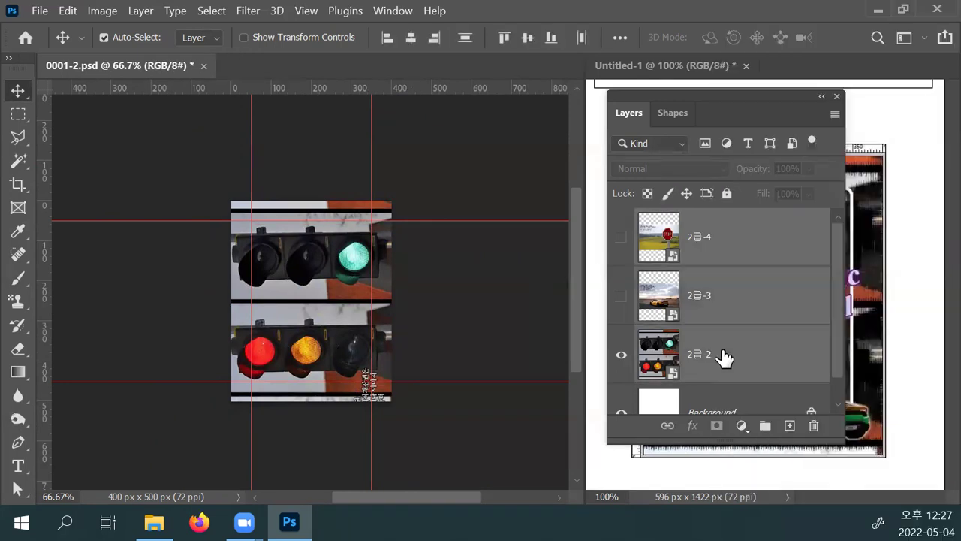
pyautogui.rightClick(743, 304)
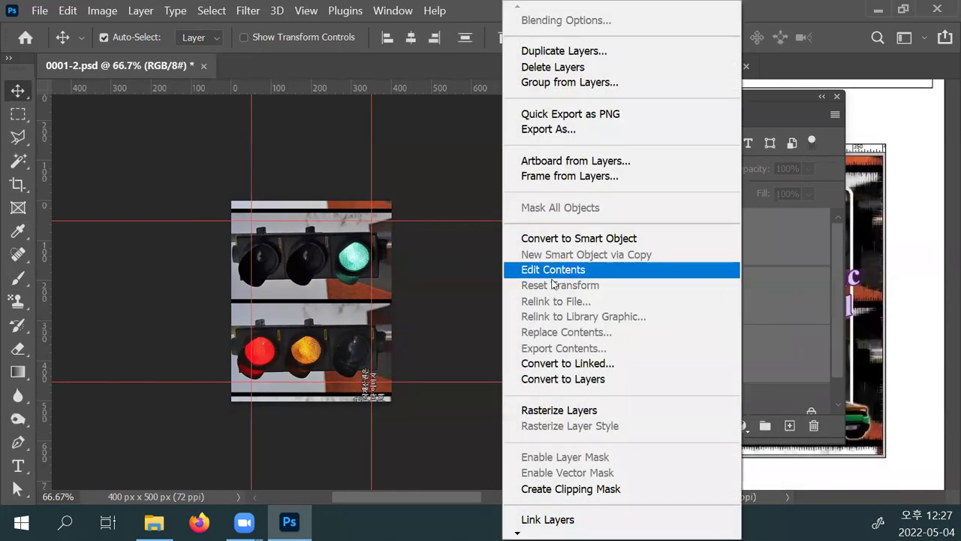
pyautogui.click(572, 410)
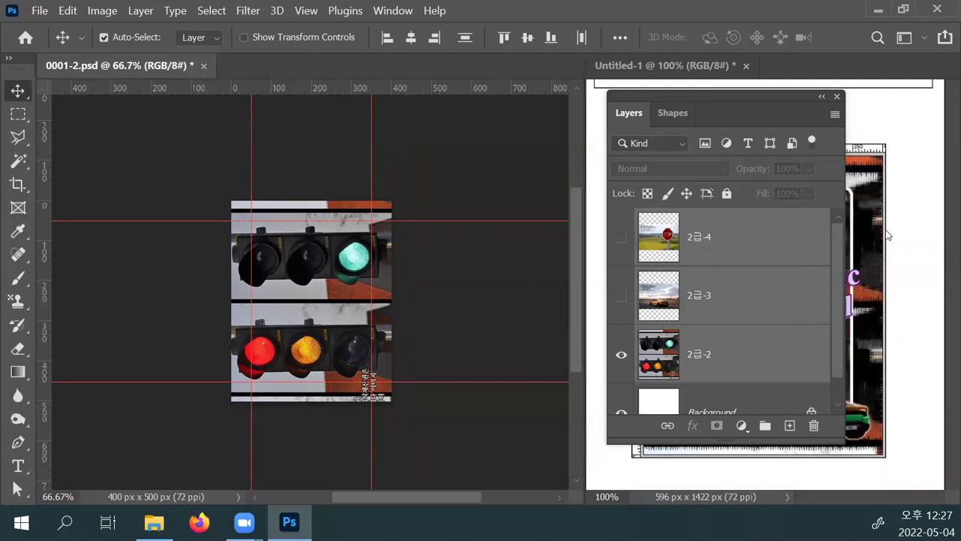
pyautogui.press('F7')
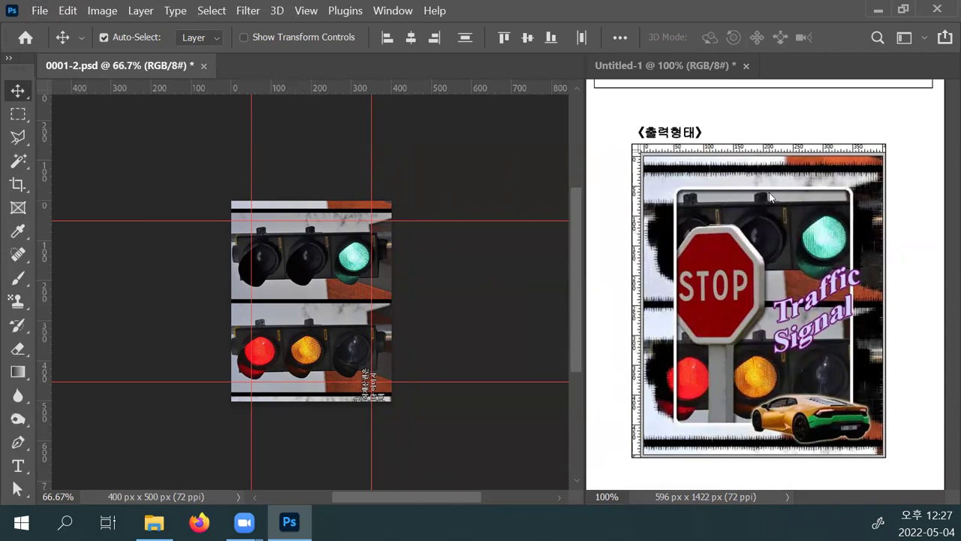
# Review the task sheet's picture-effect and text requirements, and examine the frame's rounded corner in the sample output up close.
pyautogui.click(902, 316)
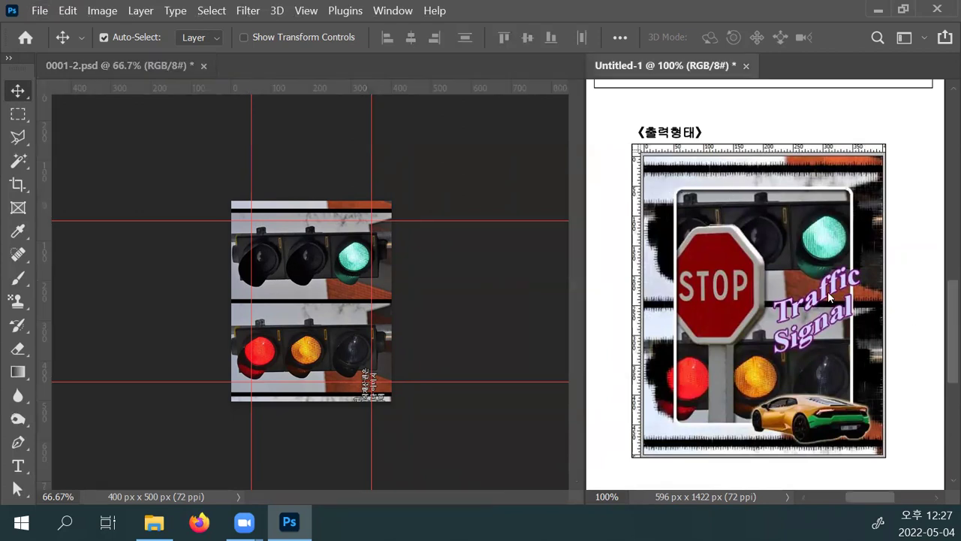
pyautogui.scroll(4, 886, 318)
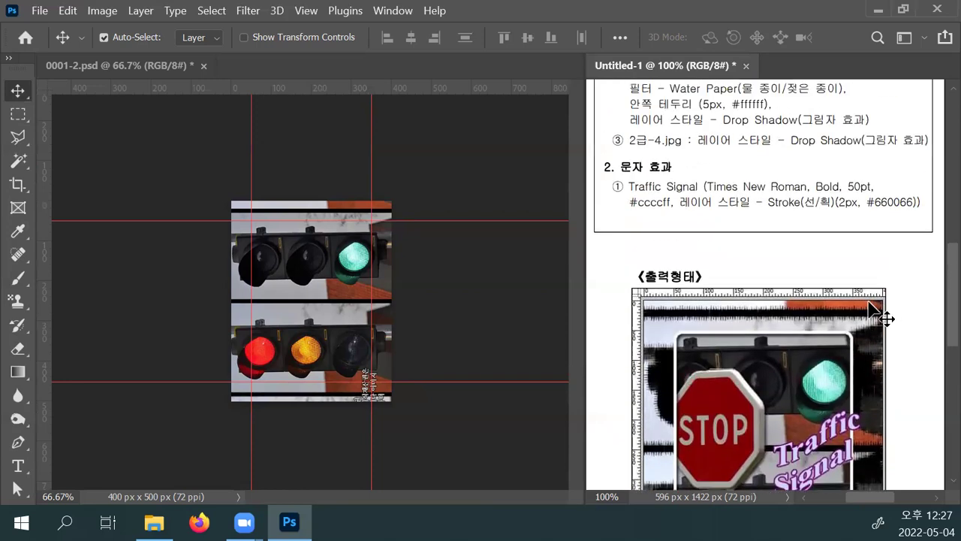
pyautogui.scroll(5, 871, 308)
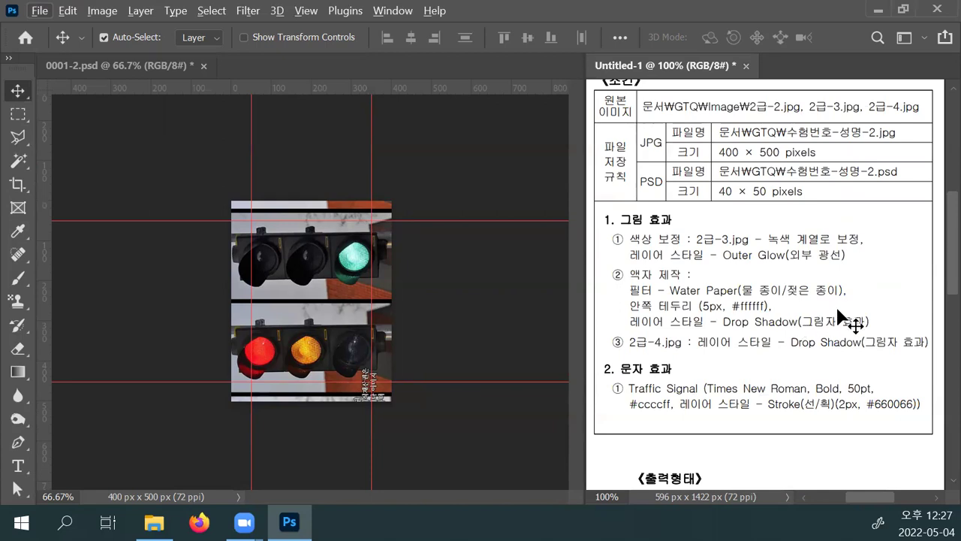
pyautogui.press('alt')
pyautogui.scroll(-5, 695, 327)
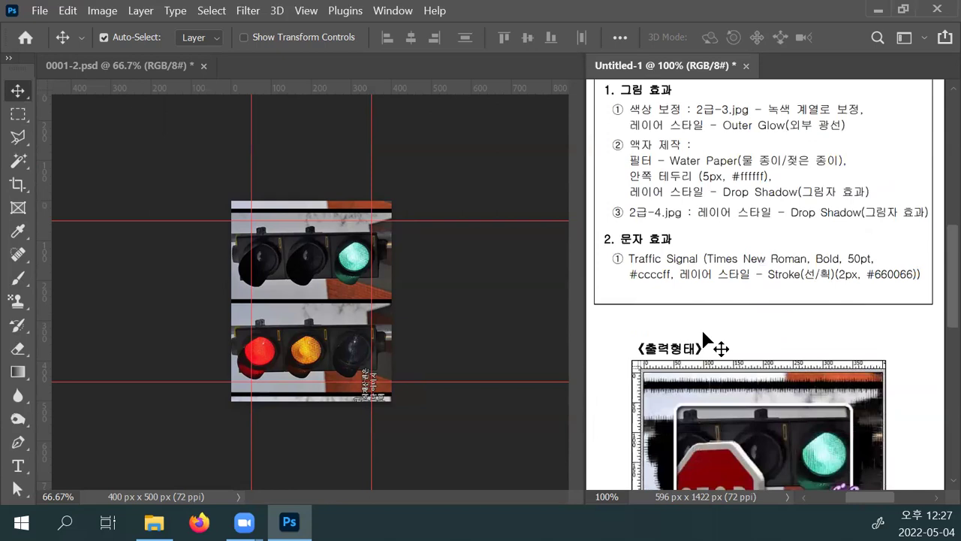
pyautogui.scroll(-1, 724, 359)
pyautogui.scroll(2, 724, 359)
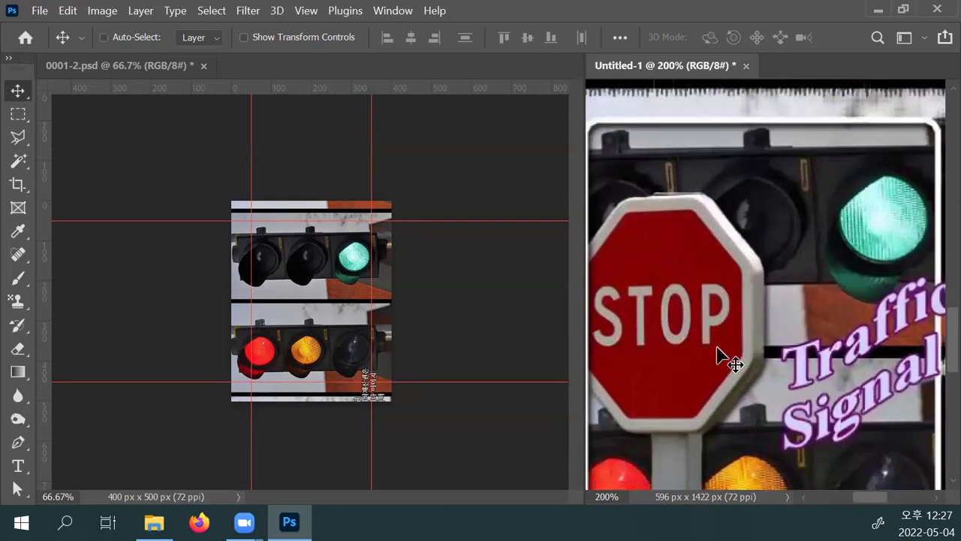
pyautogui.moveTo(693, 232); pyautogui.dragTo(865, 389)
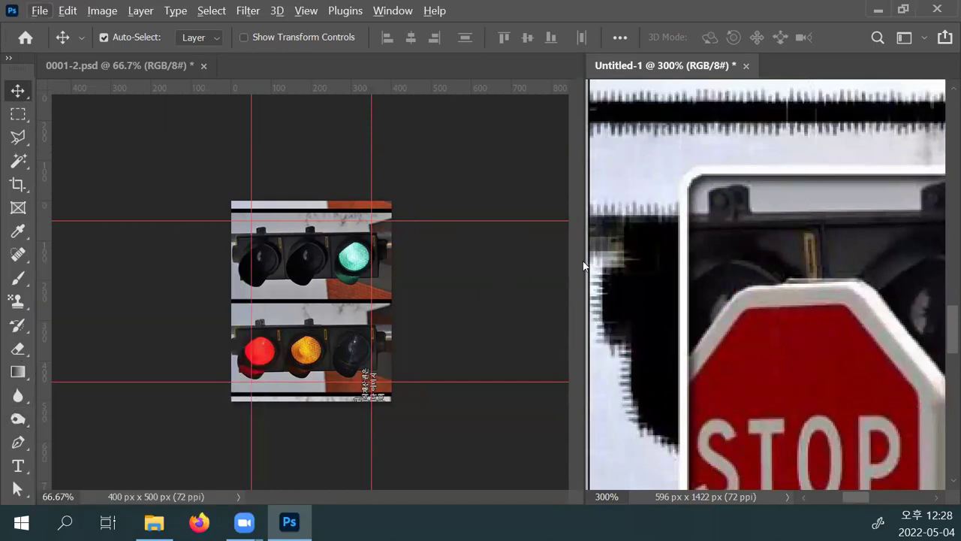
# Draw a 300 x 400 px rectangle shape along the guides, at X 50 px and Y 50 px, over the traffic lights.
pyautogui.moveTo(576, 272); pyautogui.dragTo(580, 325)
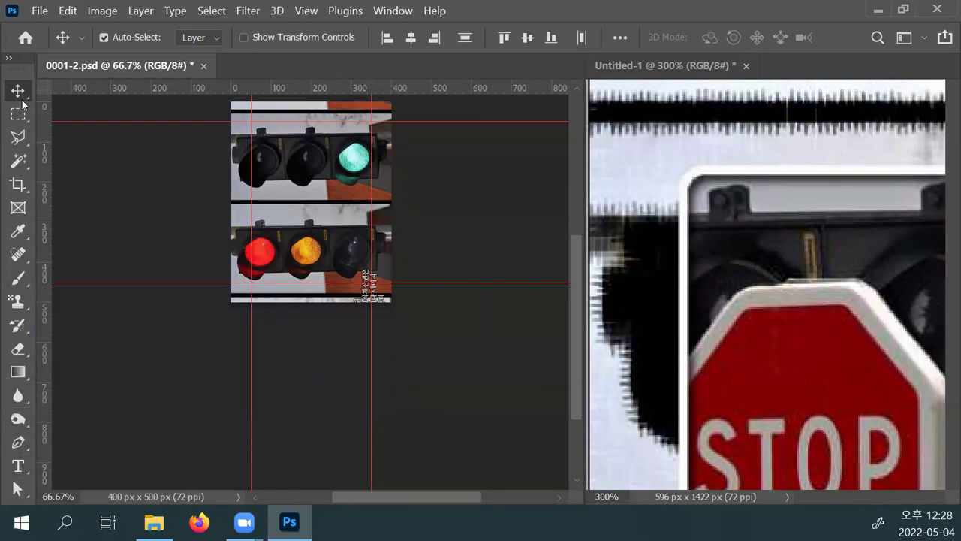
pyautogui.click(8, 58)
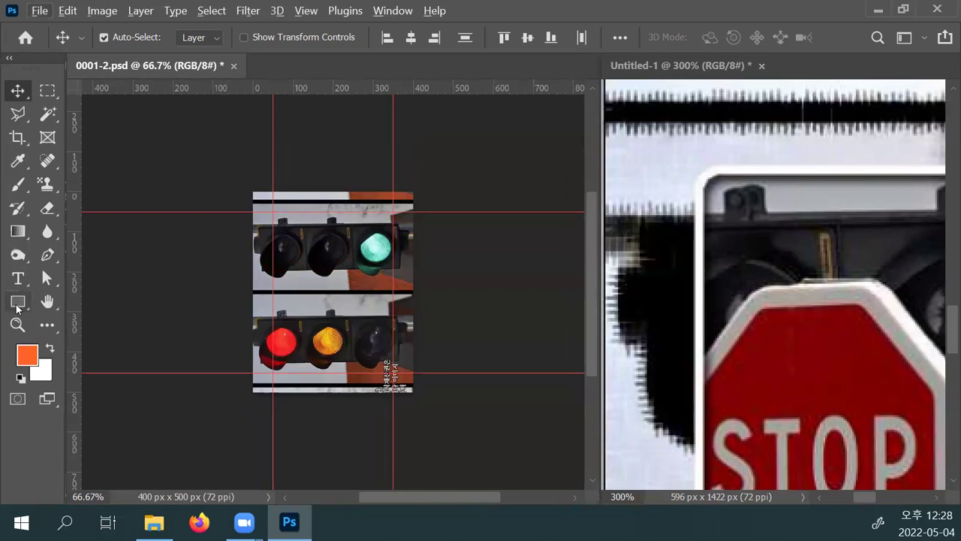
pyautogui.click(17, 302)
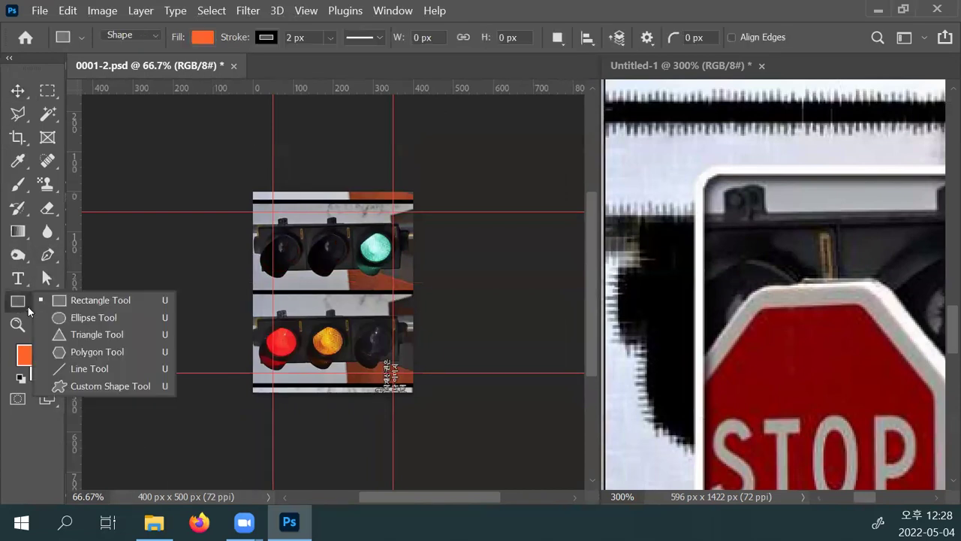
pyautogui.click(84, 300)
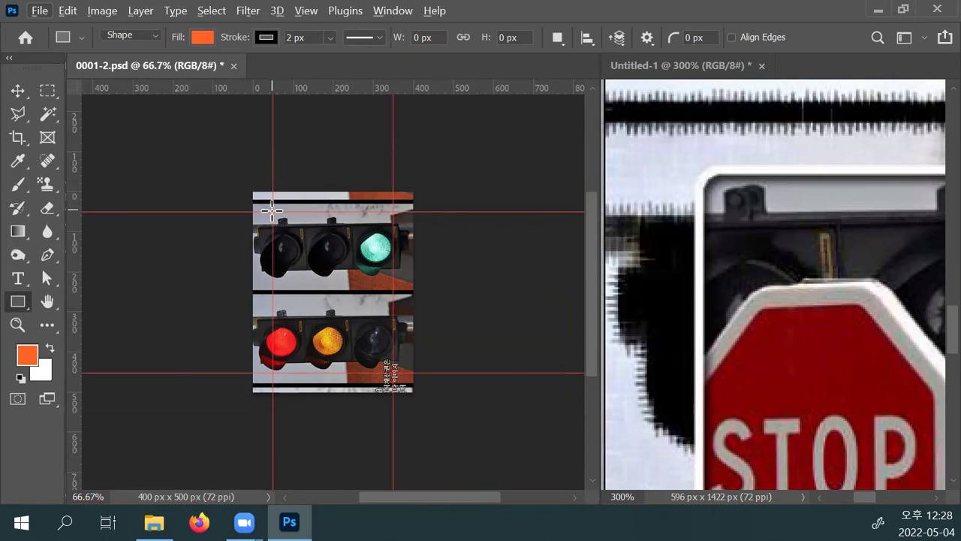
pyautogui.moveTo(271, 211); pyautogui.dragTo(389, 369)
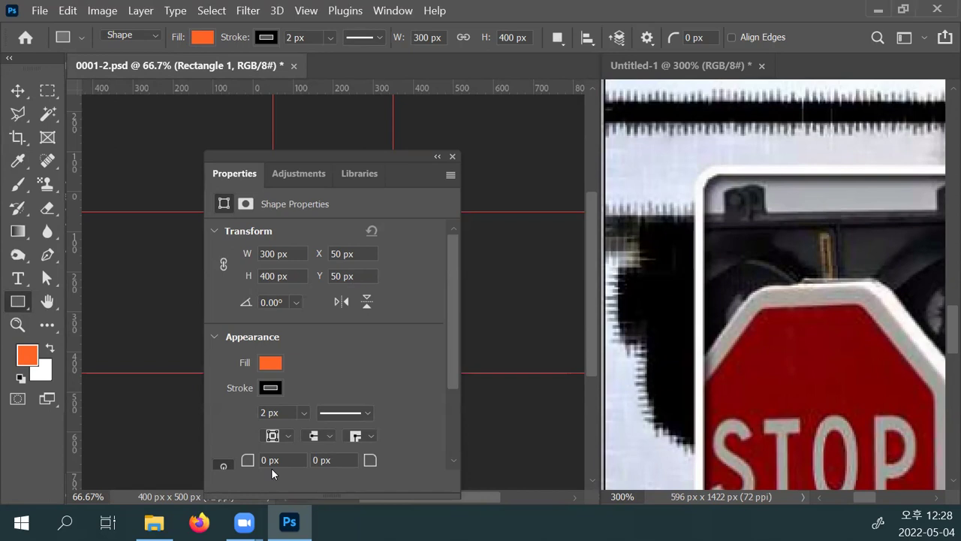
# Set all four linked corner radii of the rectangle to 11 px.
pyautogui.scroll(-1, 289, 443)
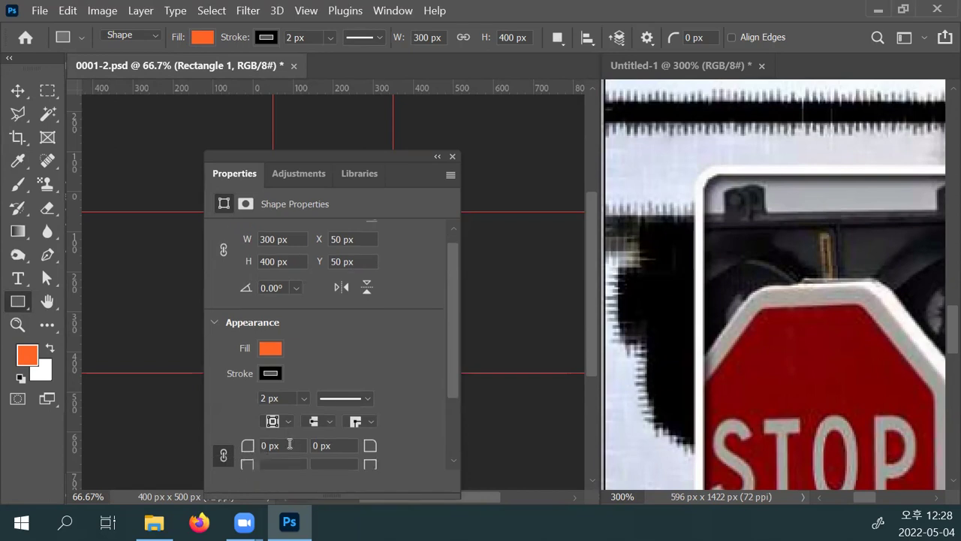
pyautogui.scroll(-1, 289, 443)
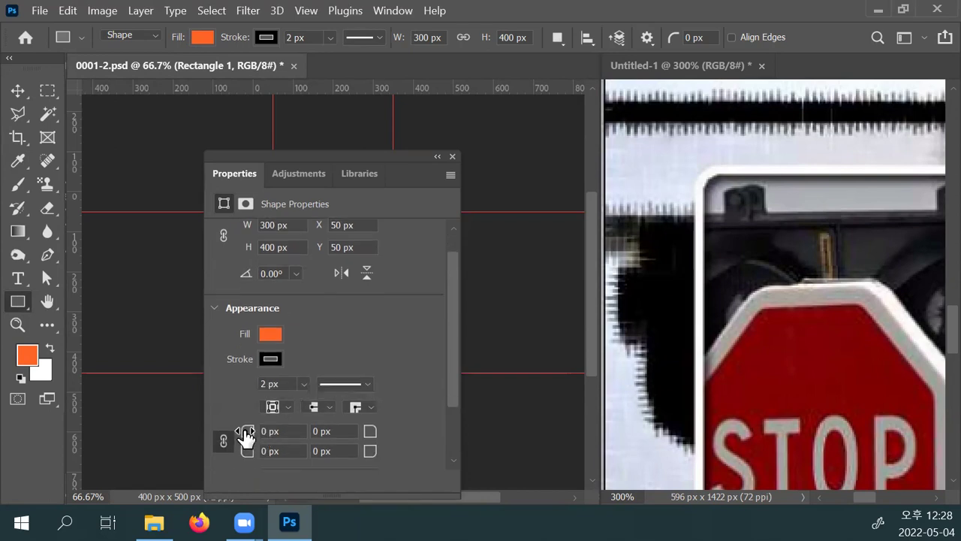
pyautogui.moveTo(245, 436); pyautogui.dragTo(247, 438)
pyautogui.click(225, 441)
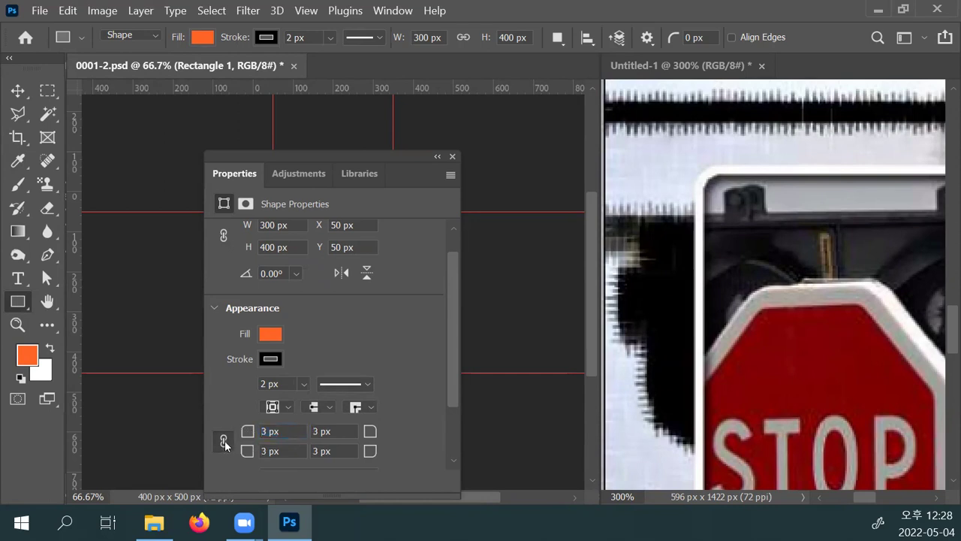
pyautogui.click(252, 434)
pyautogui.moveTo(256, 438); pyautogui.dragTo(260, 438)
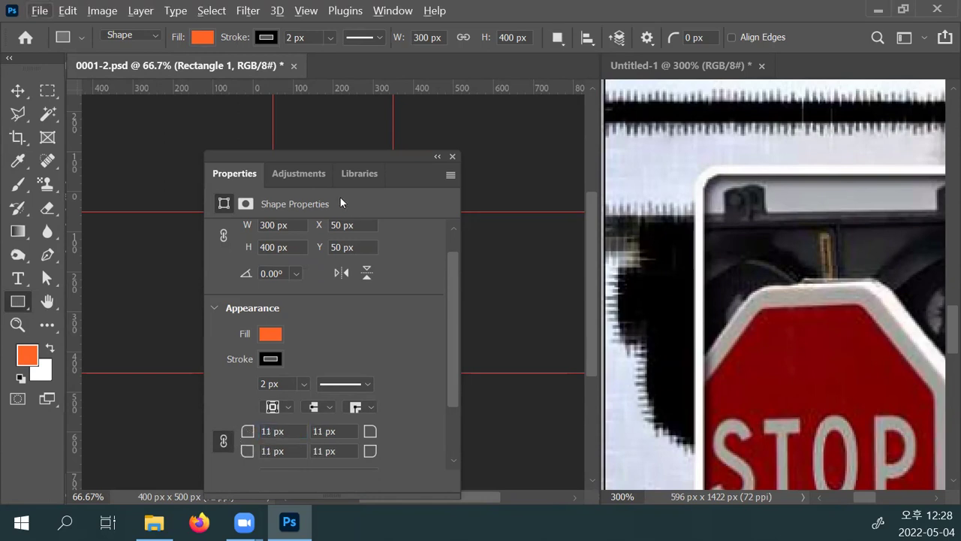
# Round all four corners of the rectangle to 22 px, comparing them with the frame in the sample output.
pyautogui.moveTo(368, 156); pyautogui.dragTo(645, 208)
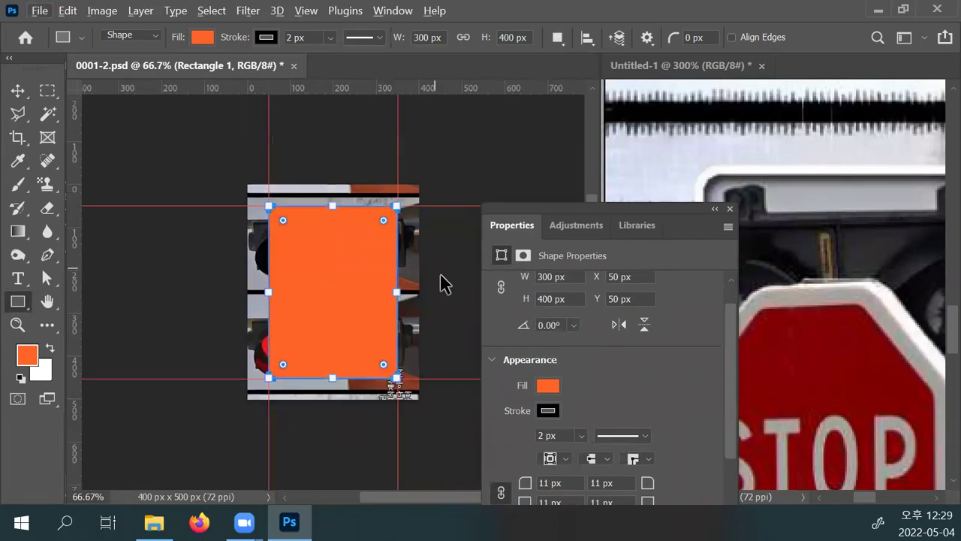
pyautogui.hotkey('ctrl', '+')
pyautogui.hotkey('ctrl', '+')
pyautogui.scroll(3, 368, 301)
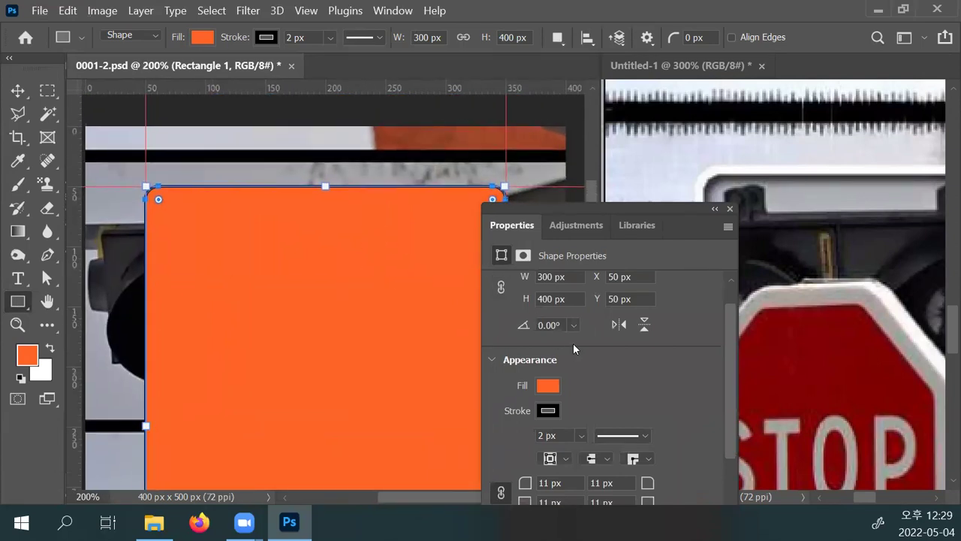
pyautogui.moveTo(611, 217); pyautogui.dragTo(578, 135)
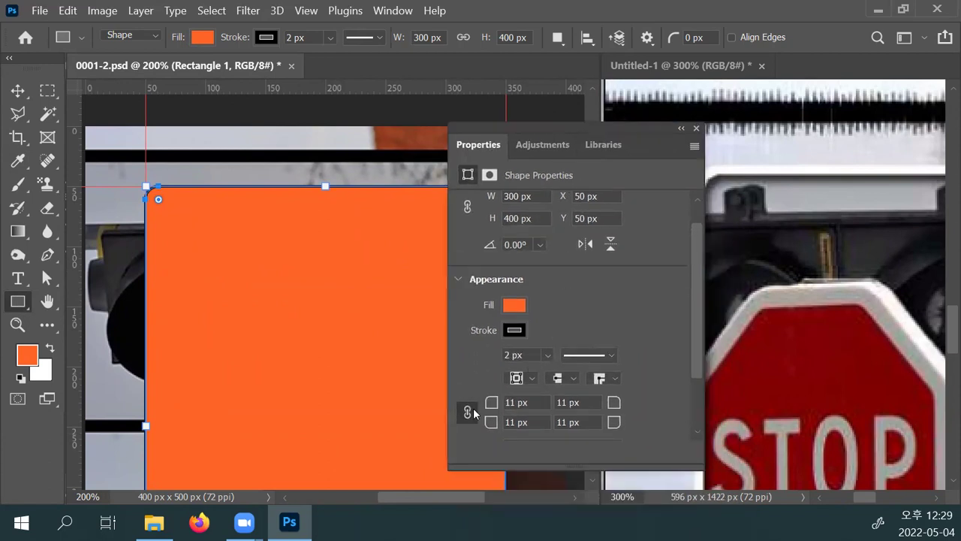
pyautogui.moveTo(491, 406); pyautogui.dragTo(511, 407)
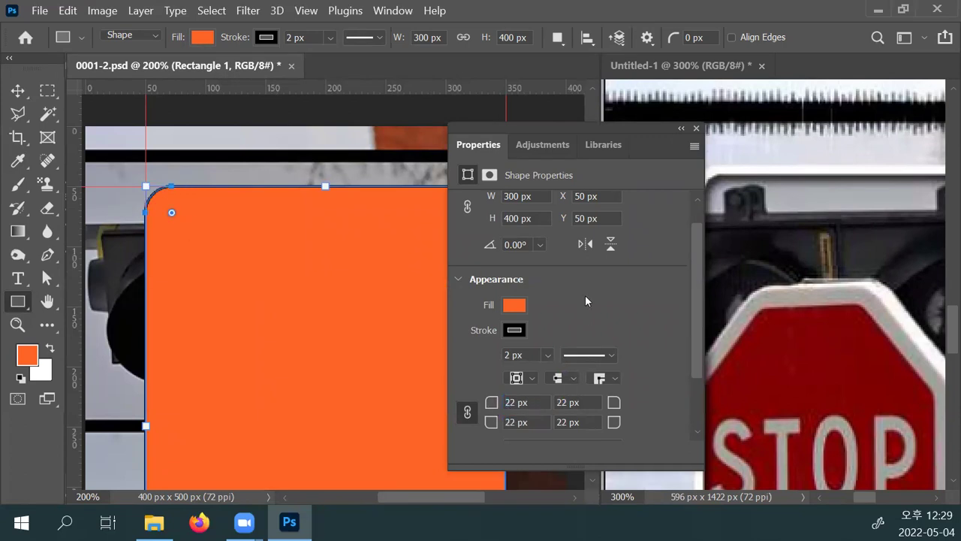
pyautogui.click(696, 128)
pyautogui.press('alt')
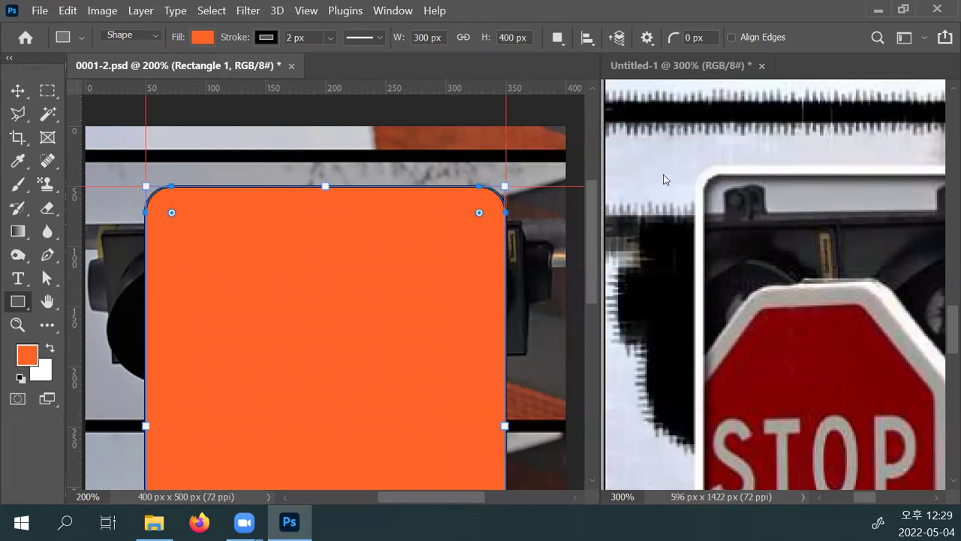
pyautogui.hotkey('ctrl', '-')
pyautogui.hotkey('ctrl', '-')
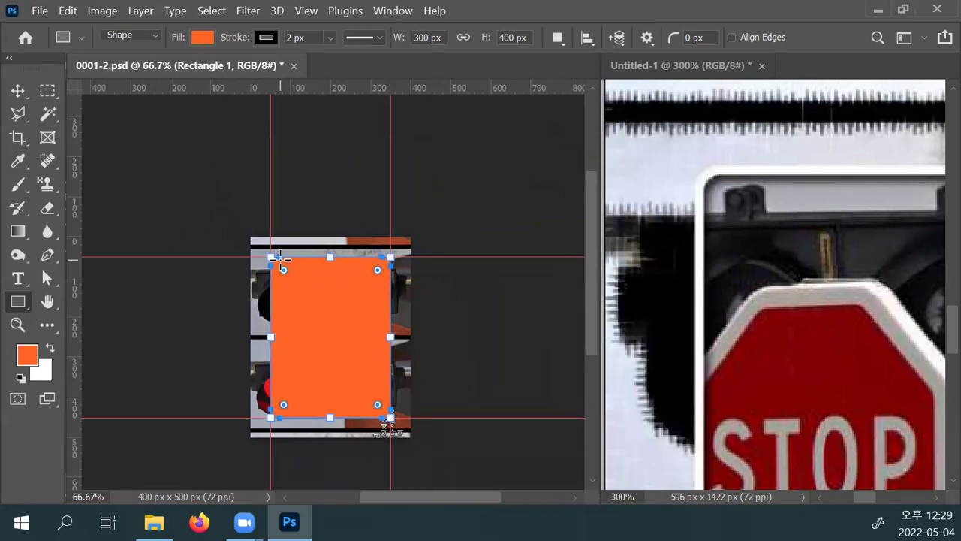
# Round the corners of the orange rectangle on the canvas to match the sample frame.
pyautogui.moveTo(280, 259); pyautogui.dragTo(278, 261)
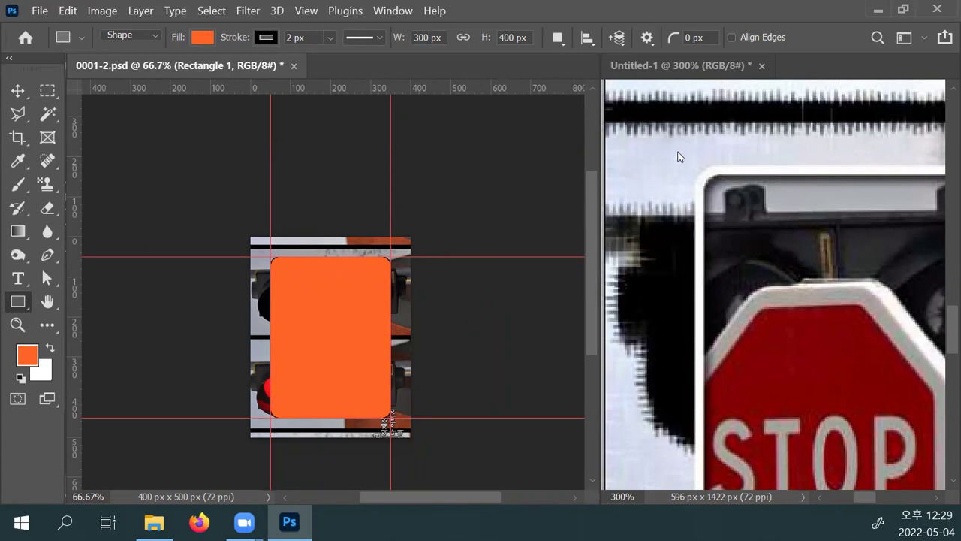
pyautogui.click(17, 90)
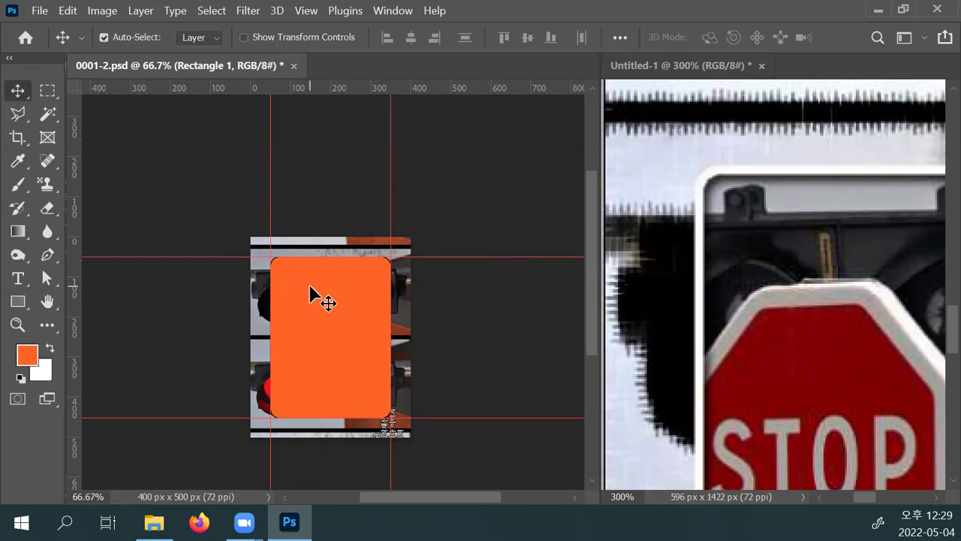
# Load the outline of the Rectangle 1 shape as a selection and hide its layer.
pyautogui.press('F7')
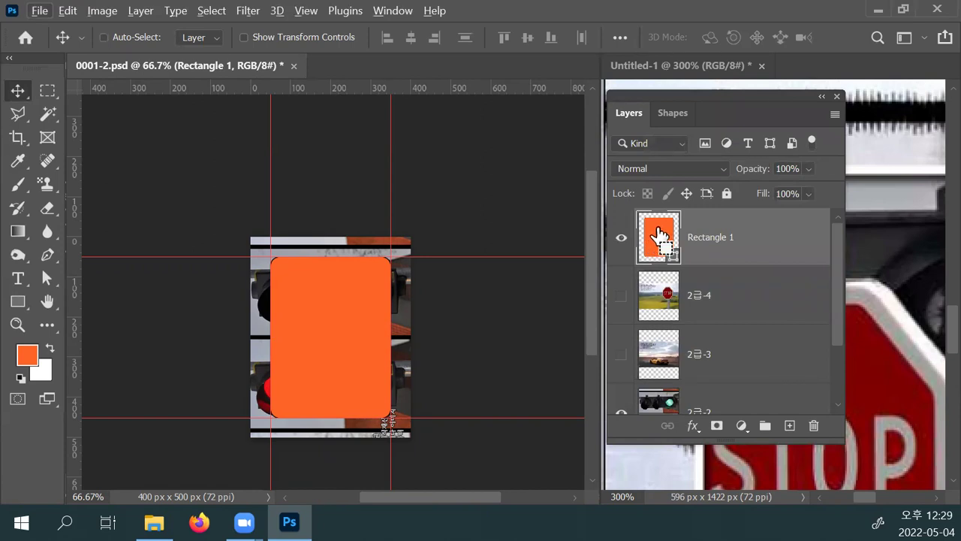
pyautogui.moveTo(659, 236); pyautogui.dragTo(654, 236)
pyautogui.keyDown('ctrl'); pyautogui.click(654, 236); pyautogui.keyUp('ctrl')
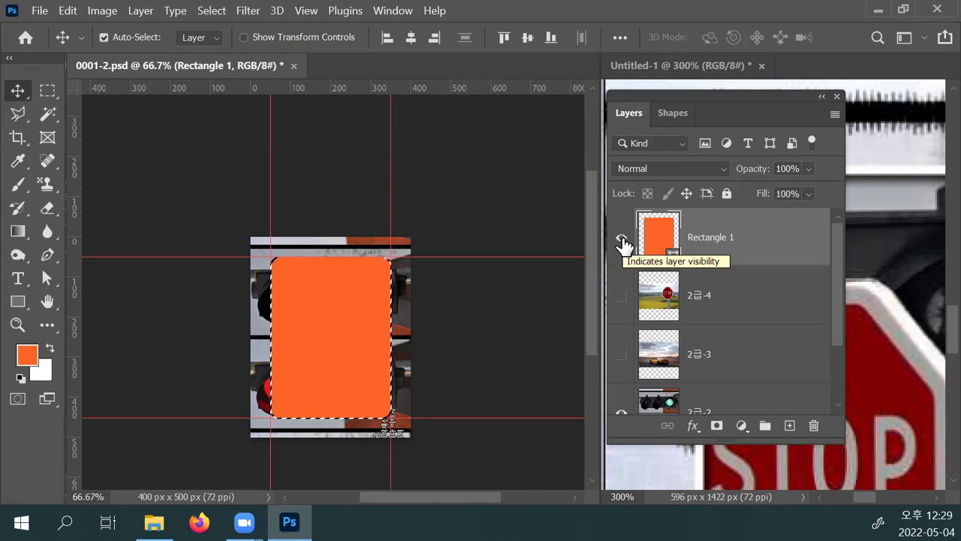
pyautogui.click(621, 239)
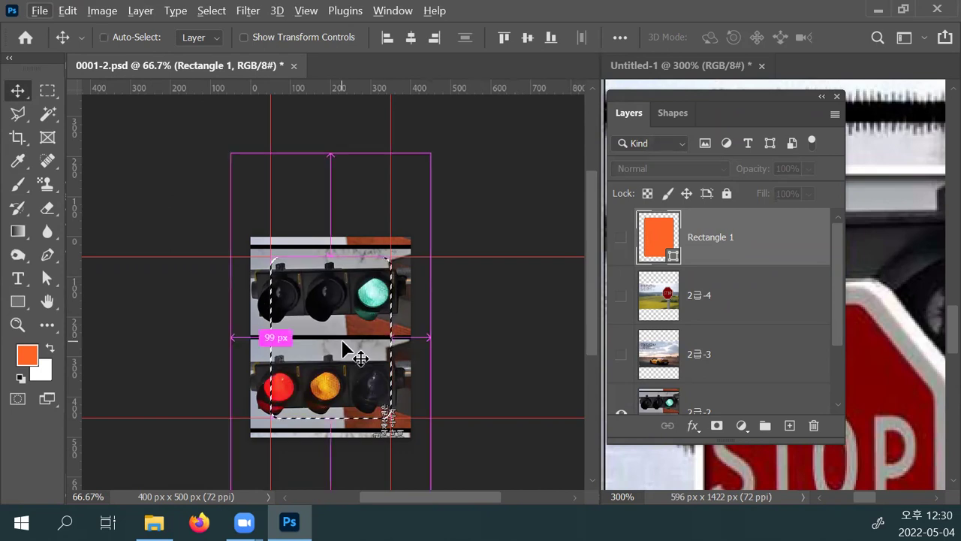
pyautogui.scroll(3, 342, 347)
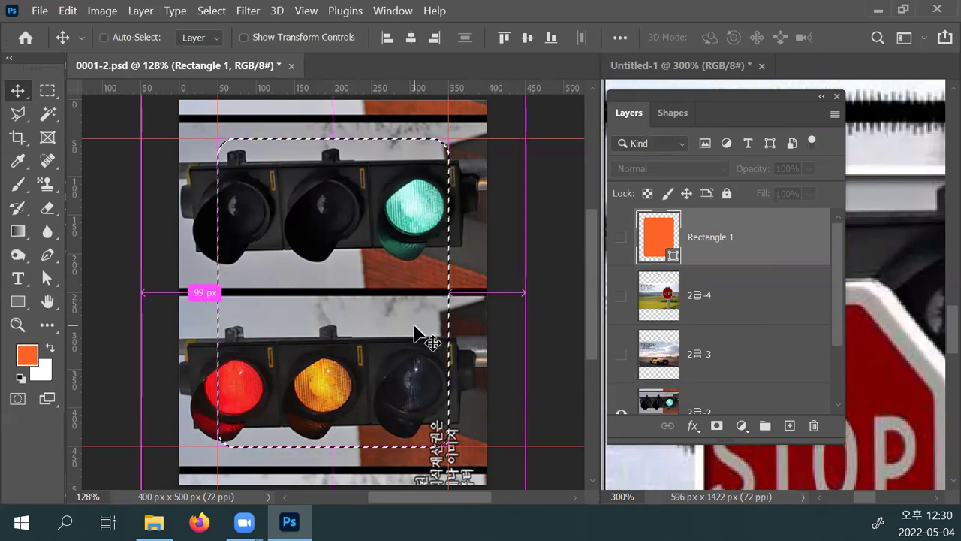
# Copy the selected rounded area of the 2급-2 traffic light layer to a new layer.
pyautogui.hotkey('ctrl', 'j')
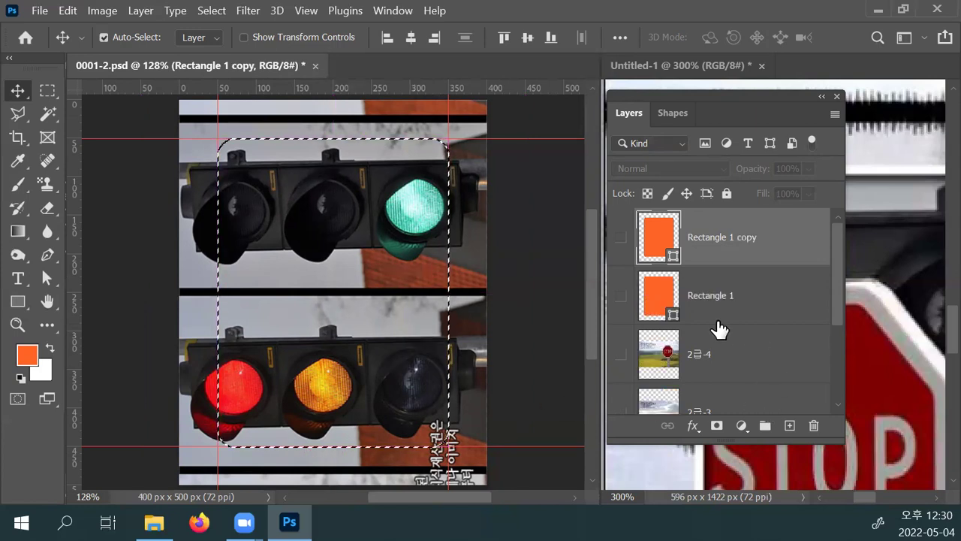
pyautogui.hotkey('ctrl', 'z')
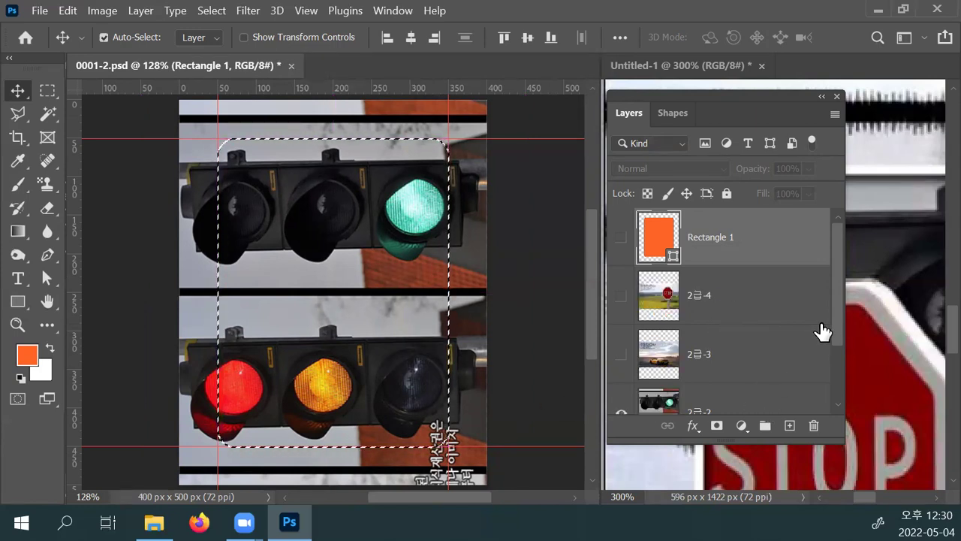
pyautogui.scroll(-1, 821, 330)
pyautogui.click(756, 359)
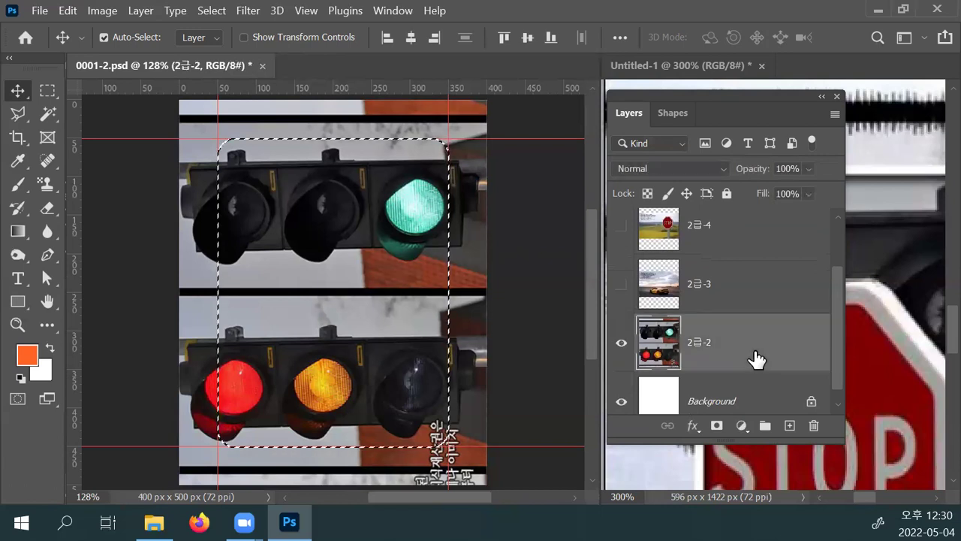
pyautogui.hotkey('ctrl', 'j')
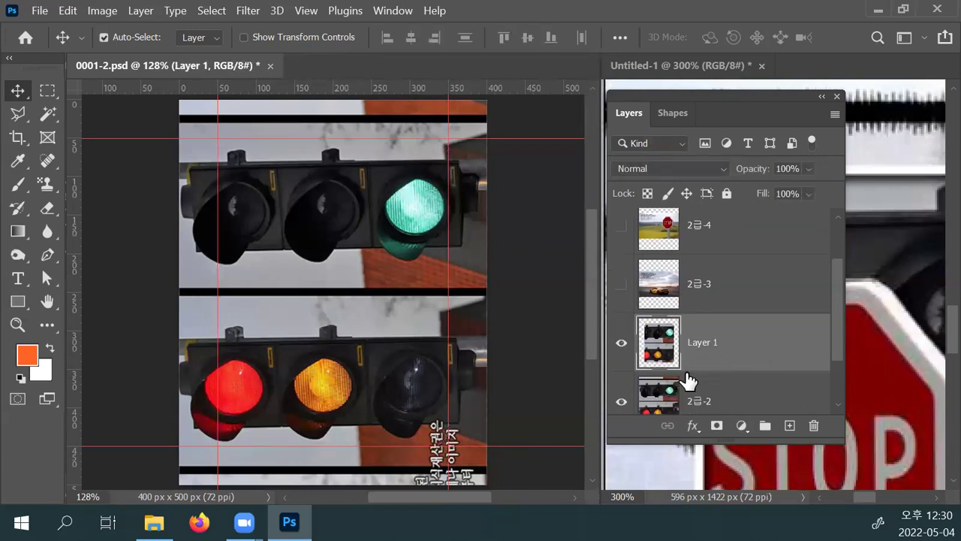
# Hide the copied Layer 1 and delete its rounded rectangle area from the 2급-2 layer, leaving only the outer border.
pyautogui.click(622, 402)
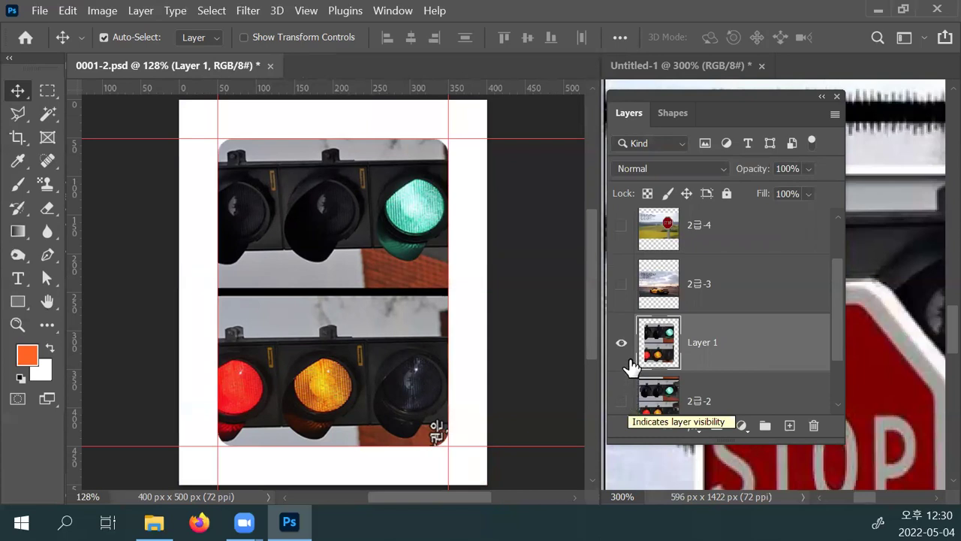
pyautogui.click(622, 343)
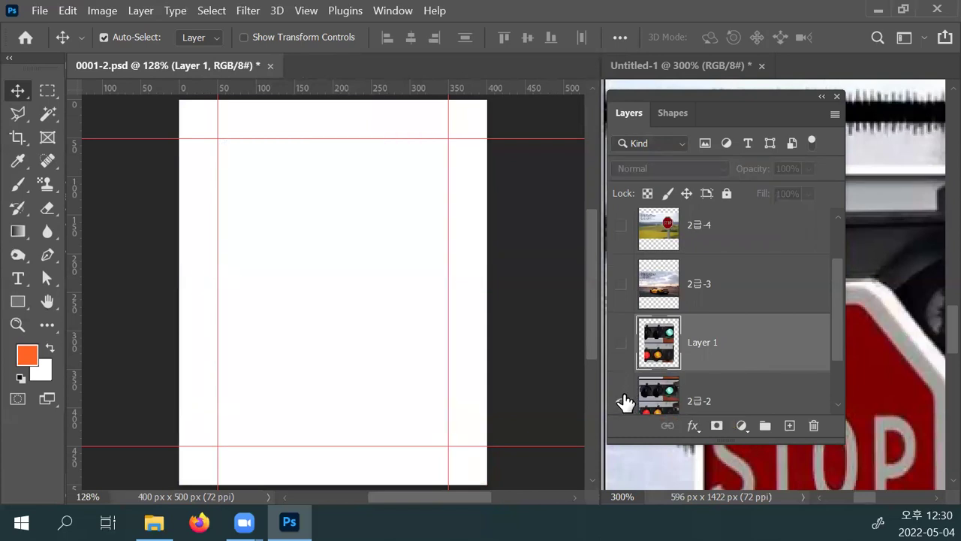
pyautogui.click(622, 401)
pyautogui.click(665, 403)
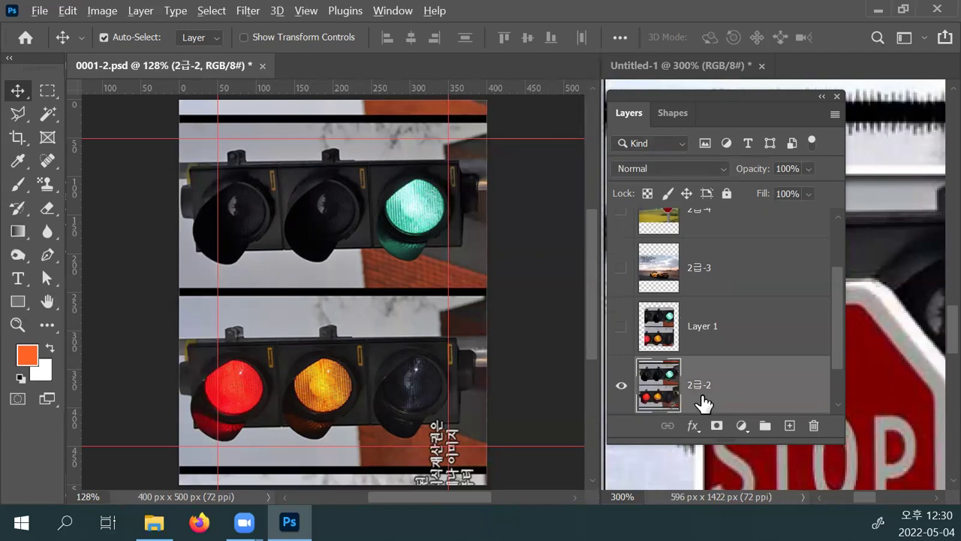
pyautogui.click(701, 328)
pyautogui.click(703, 386)
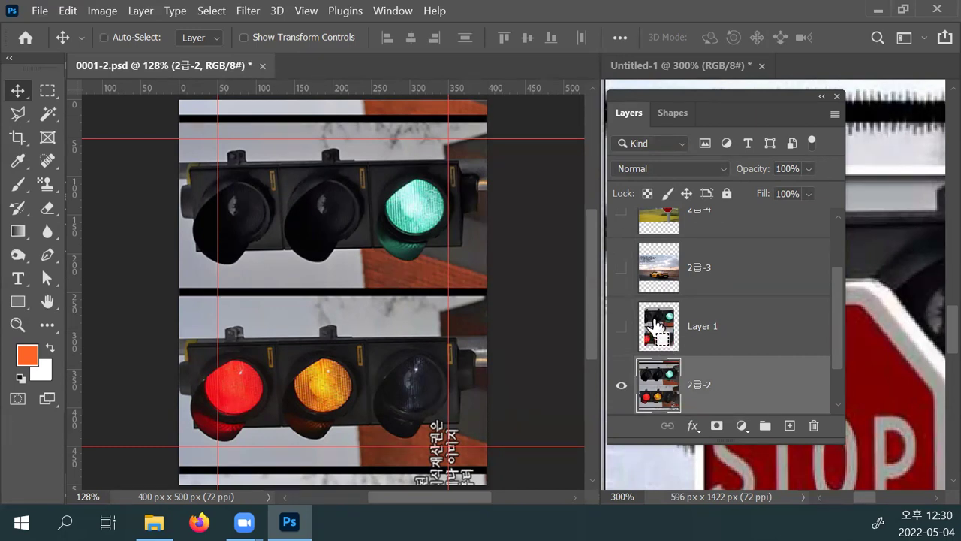
pyautogui.keyDown('ctrl'); pyautogui.click(655, 324); pyautogui.keyUp('ctrl')
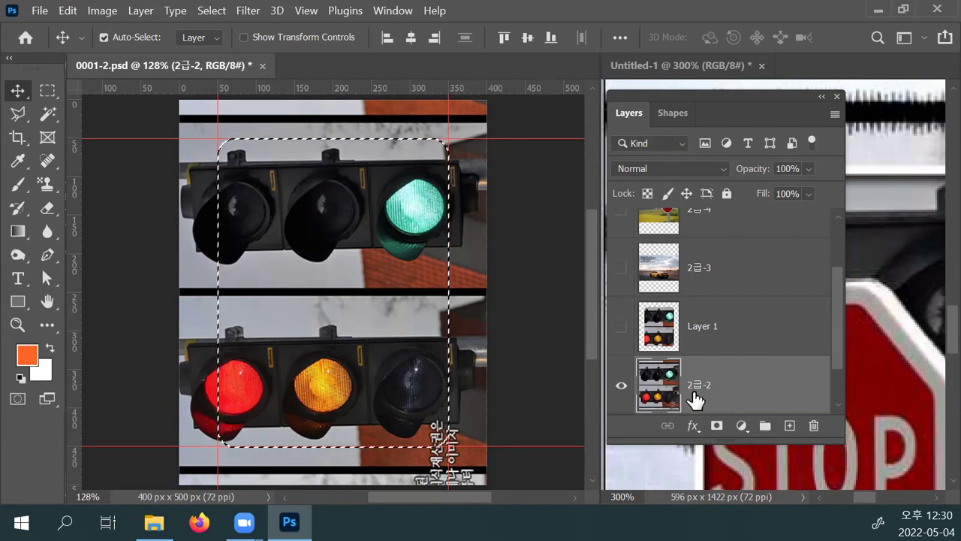
pyautogui.press('Delete')
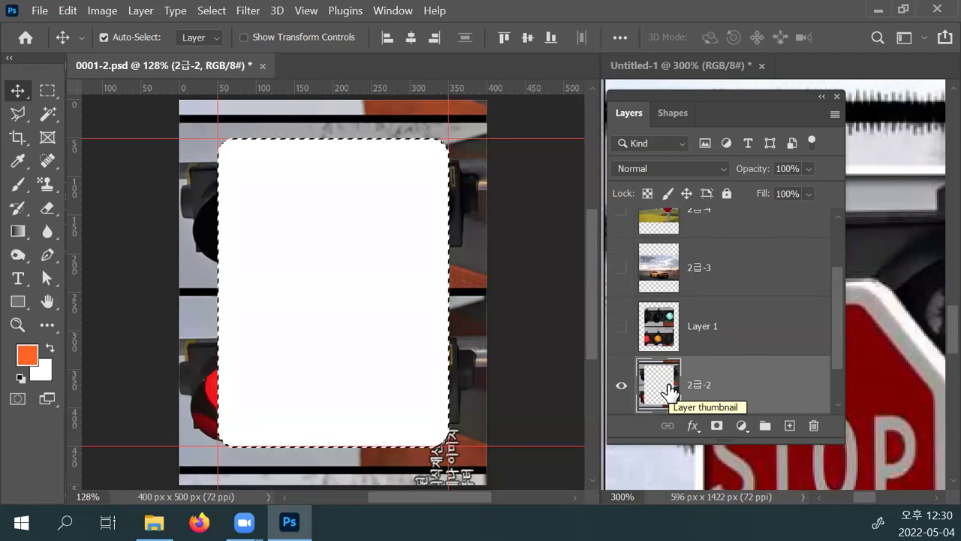
pyautogui.click(718, 327)
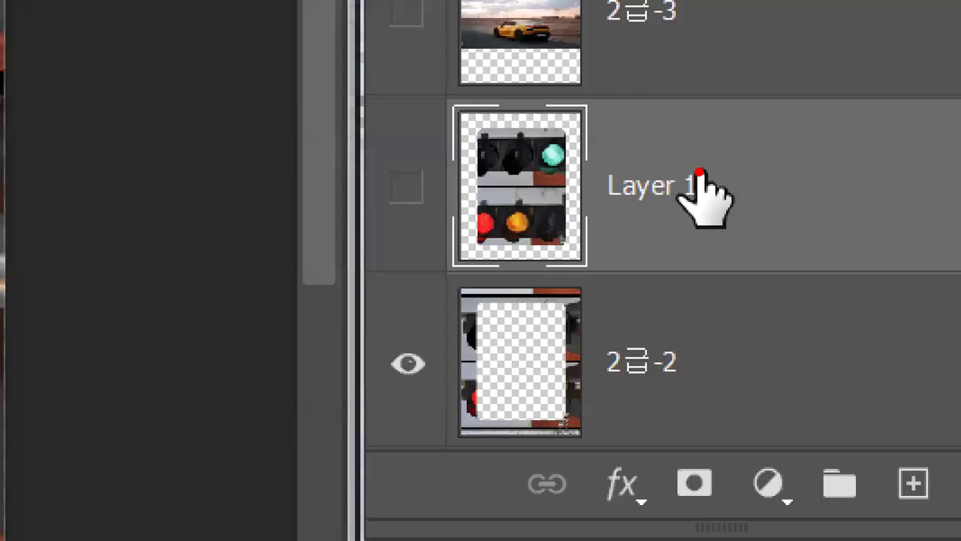
pyautogui.moveTo(200, 176)
pyautogui.mouseDown()
pyautogui.moveTo(184, 224)
pyautogui.moveTo(258, 199)
pyautogui.moveTo(245, 225)
pyautogui.mouseUp()
pyautogui.moveTo(331, 188)
pyautogui.mouseDown()
pyautogui.moveTo(286, 189)
pyautogui.moveTo(285, 240)
pyautogui.moveTo(326, 242)
pyautogui.mouseUp()
pyautogui.click(322, 265)
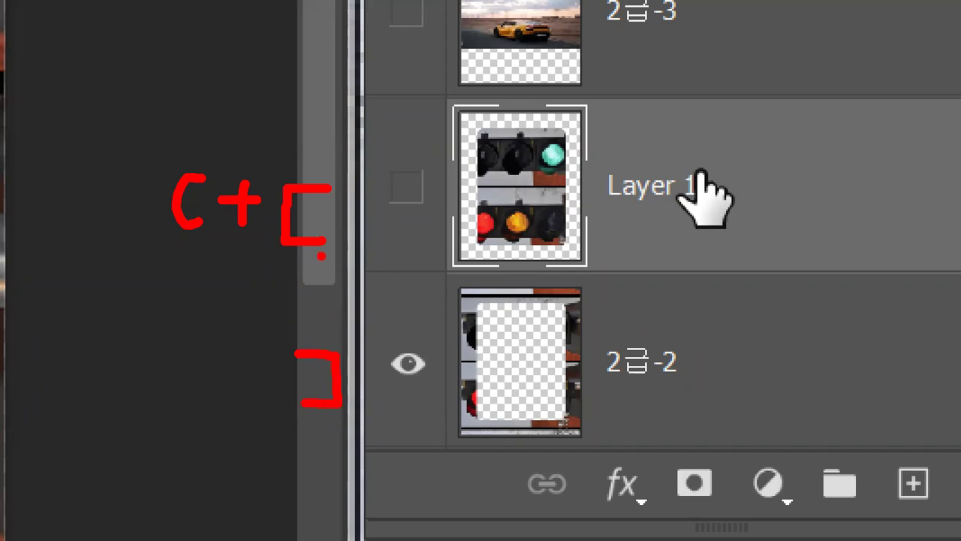
pyautogui.moveTo(292, 258); pyautogui.dragTo(334, 259)
pyautogui.moveTo(335, 224)
pyautogui.mouseDown()
pyautogui.moveTo(343, 338)
pyautogui.moveTo(339, 311)
pyautogui.moveTo(363, 345)
pyautogui.mouseUp()
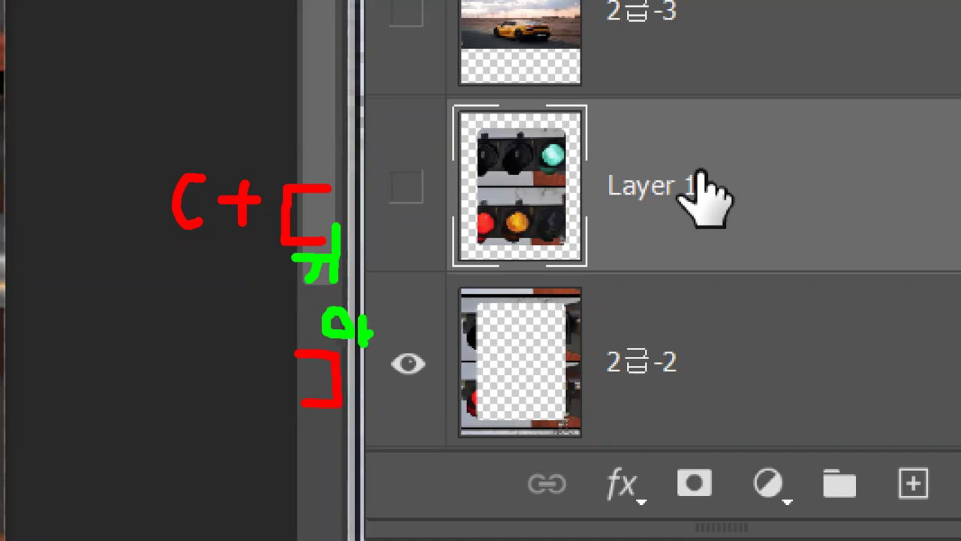
pyautogui.moveTo(357, 349)
pyautogui.mouseDown()
pyautogui.moveTo(356, 404)
pyautogui.moveTo(382, 401)
pyautogui.mouseUp()
pyautogui.click(399, 385)
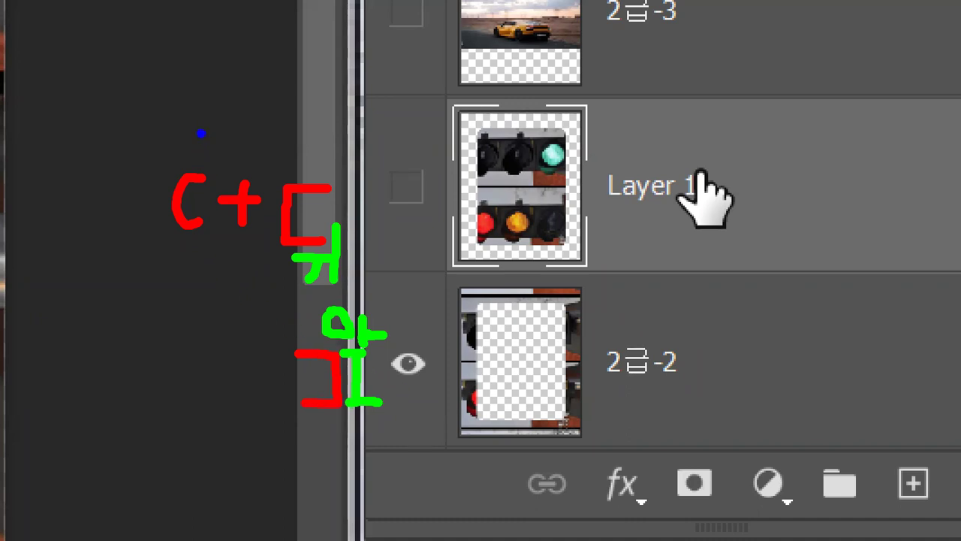
pyautogui.moveTo(203, 120)
pyautogui.mouseDown()
pyautogui.moveTo(172, 135)
pyautogui.moveTo(180, 159)
pyautogui.mouseUp()
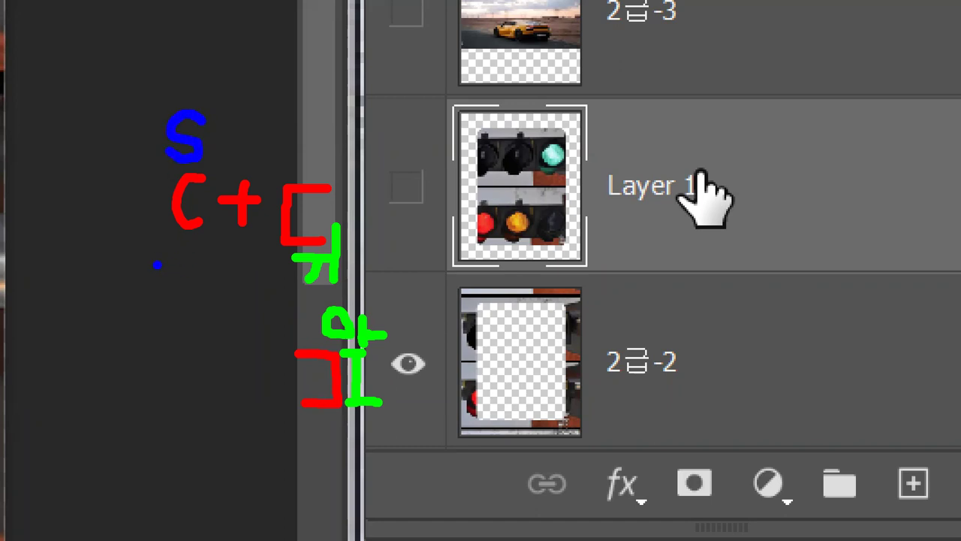
pyautogui.moveTo(146, 260); pyautogui.dragTo(224, 251)
pyautogui.moveTo(223, 118); pyautogui.dragTo(224, 260)
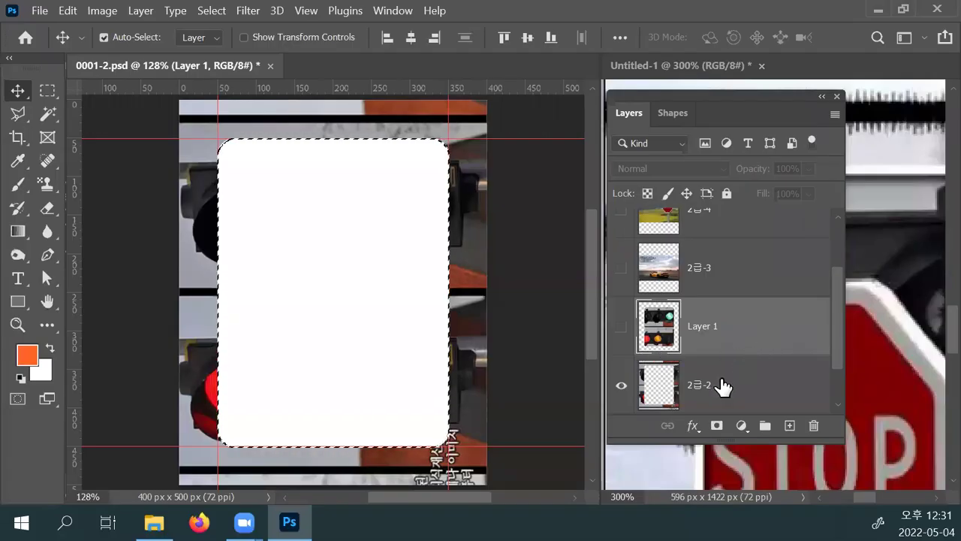
# Move Layer 1 one level down, beneath the 2급-2 frame layer, and make it visible.
pyautogui.click(716, 366)
pyautogui.click(721, 343)
pyautogui.hotkey('ctrl', '[')
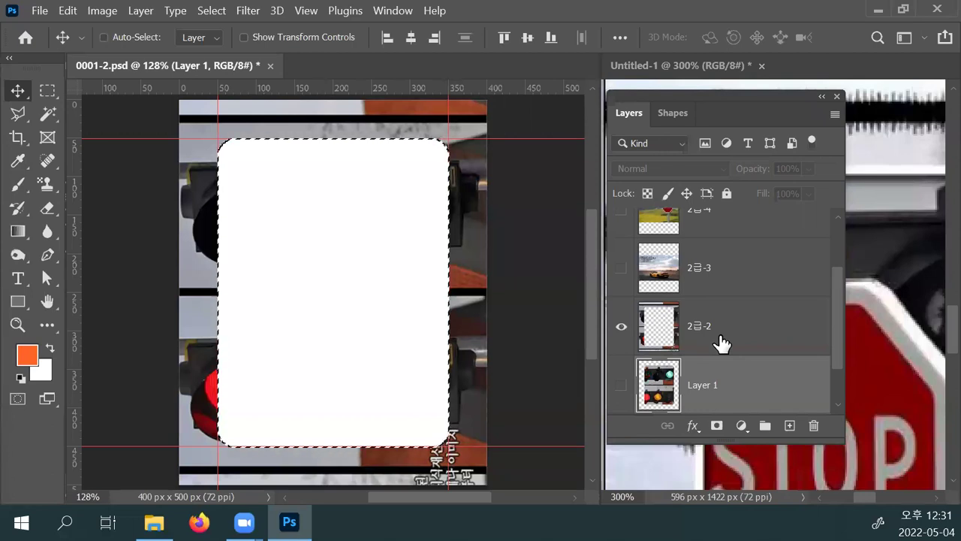
pyautogui.press('ctrl')
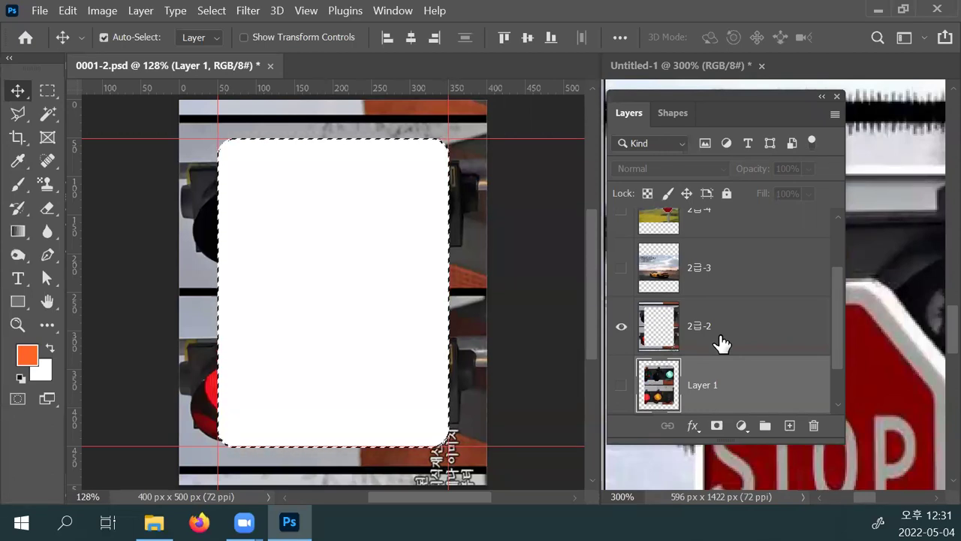
pyautogui.click(620, 384)
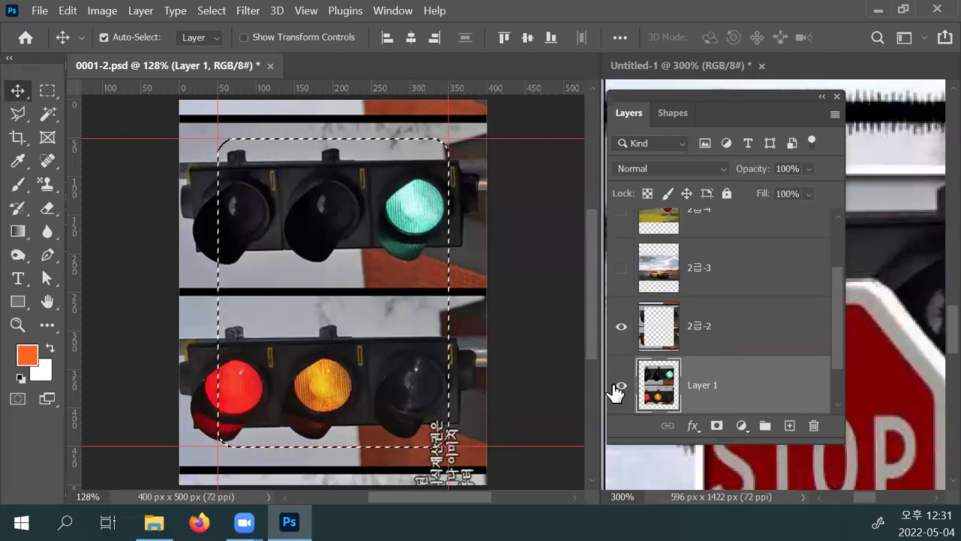
# Make the 2급-2 frame layer active and clear the rounded rectangle selection.
pyautogui.click(690, 340)
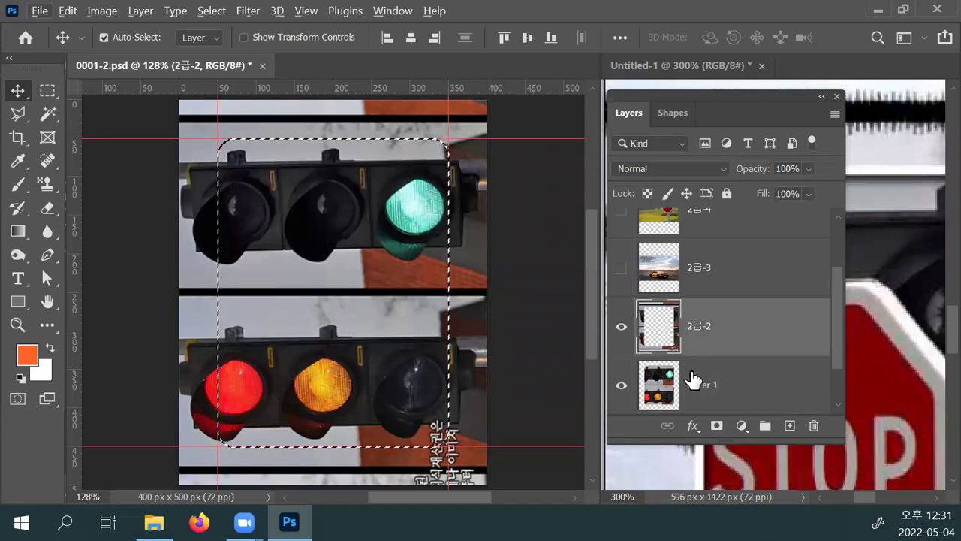
pyautogui.press('ctrl')
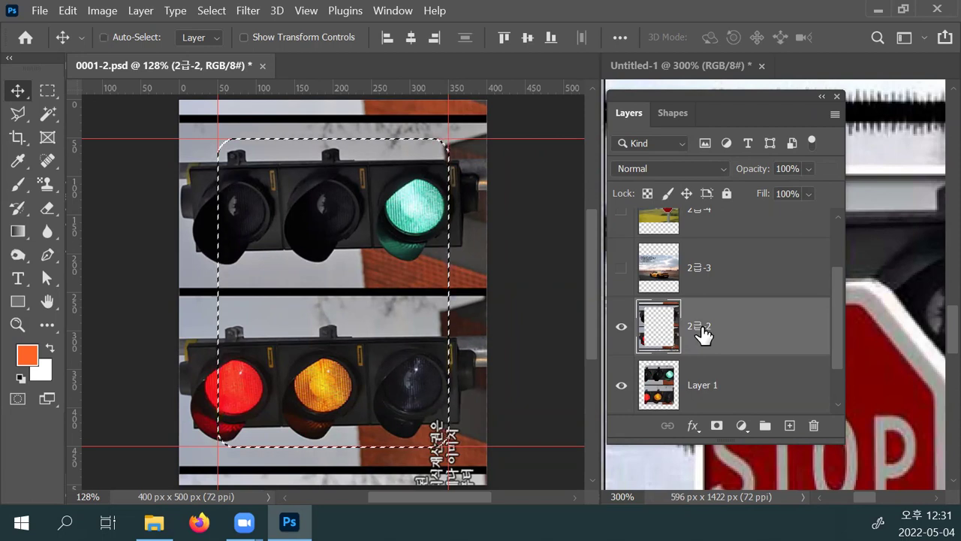
pyautogui.hotkey('ctrl', 'd')
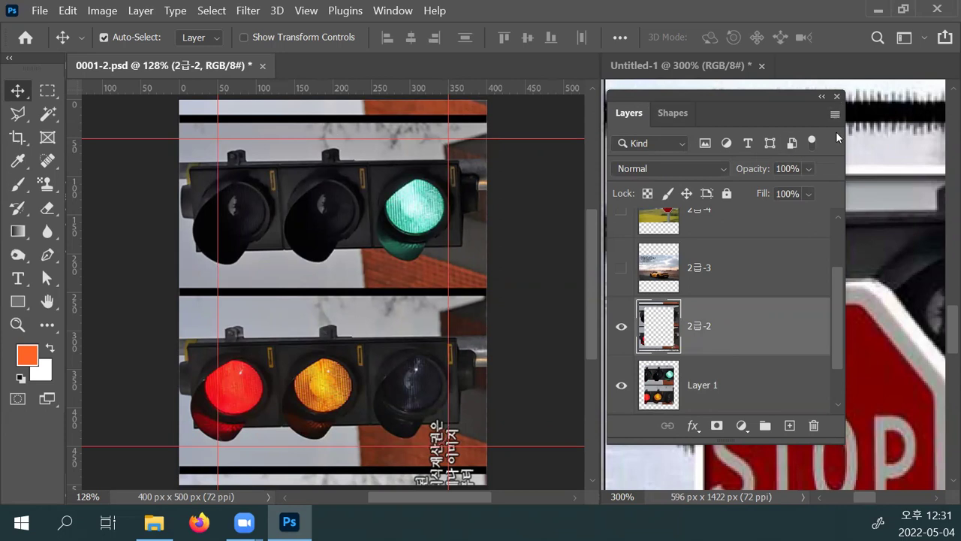
# Check the task sheet's sample output and the filter required for the picture frame.
pyautogui.click(837, 97)
pyautogui.click(760, 306)
pyautogui.scroll(-5, 751, 311)
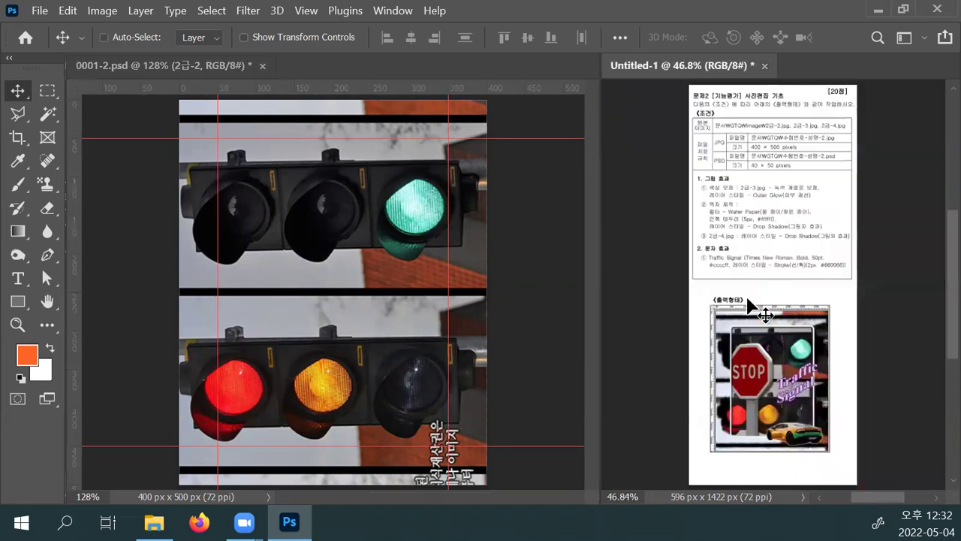
pyautogui.hscroll(-1, 811, 259)
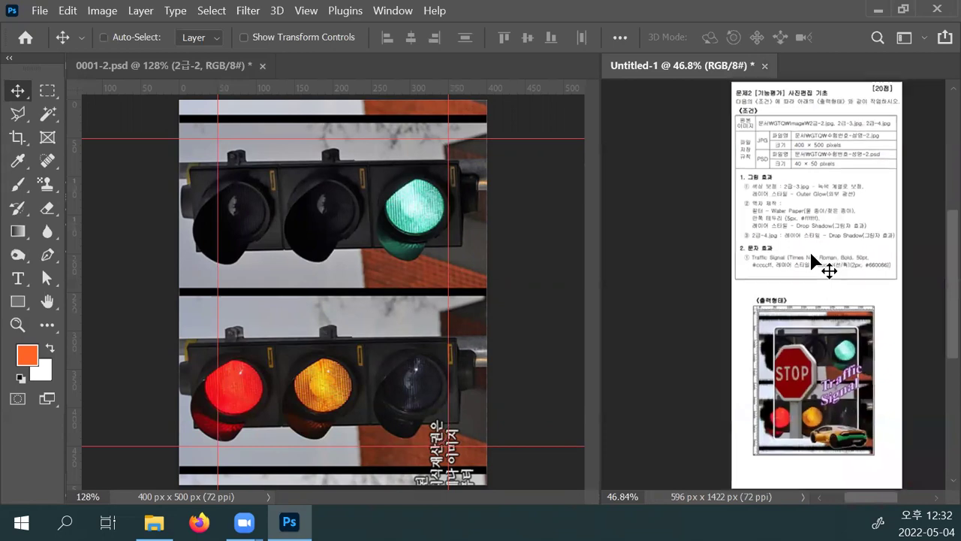
pyautogui.scroll(5, 814, 263)
pyautogui.moveTo(811, 253); pyautogui.dragTo(763, 389)
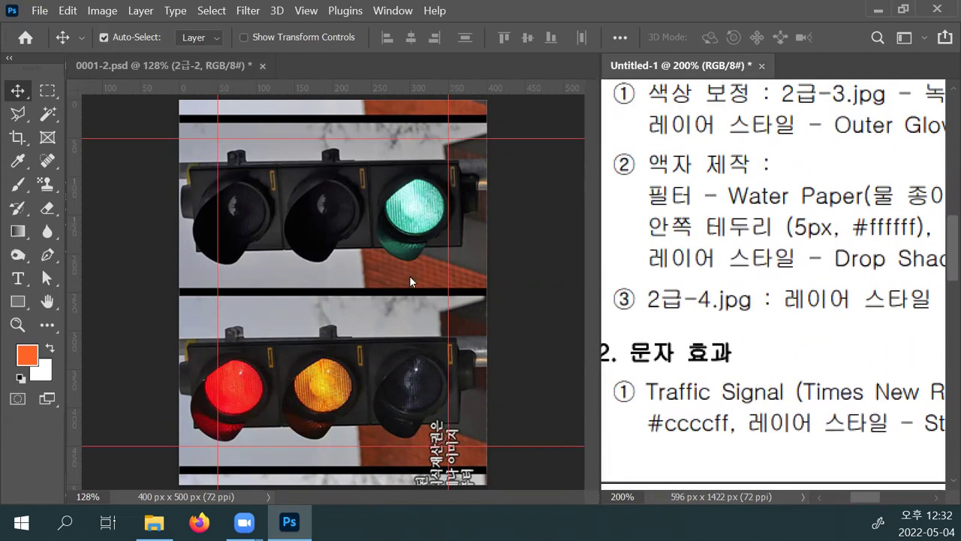
pyautogui.click(461, 140)
pyautogui.press('F7')
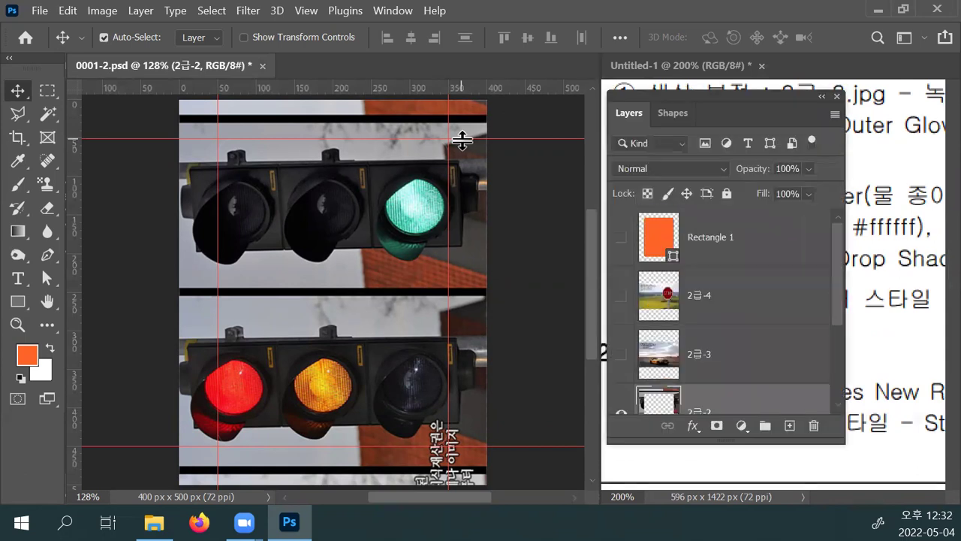
pyautogui.scroll(-3, 699, 396)
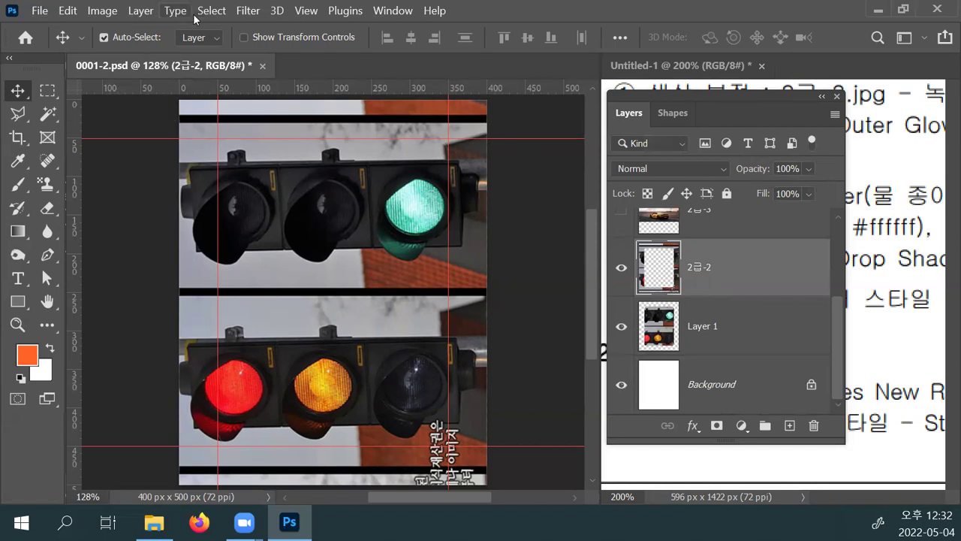
pyautogui.click(244, 10)
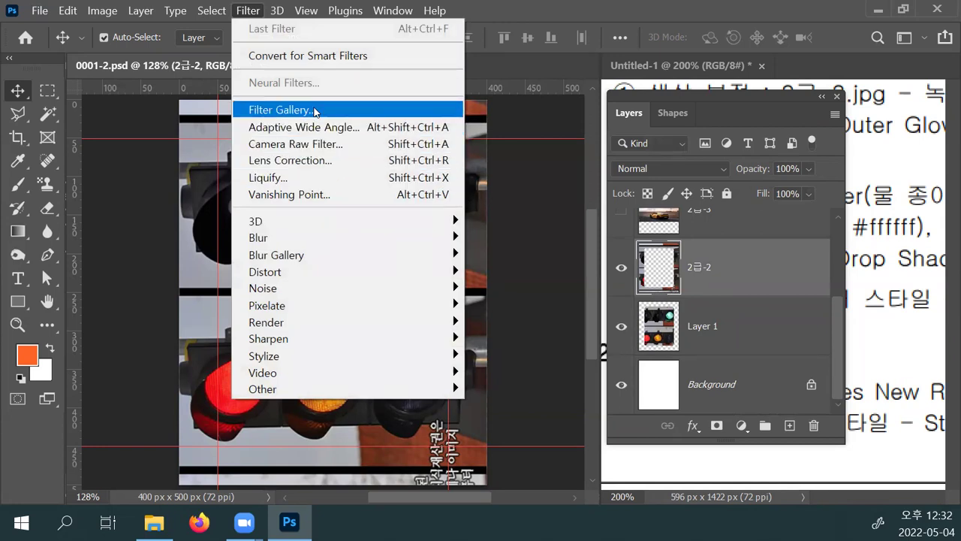
pyautogui.click(273, 109)
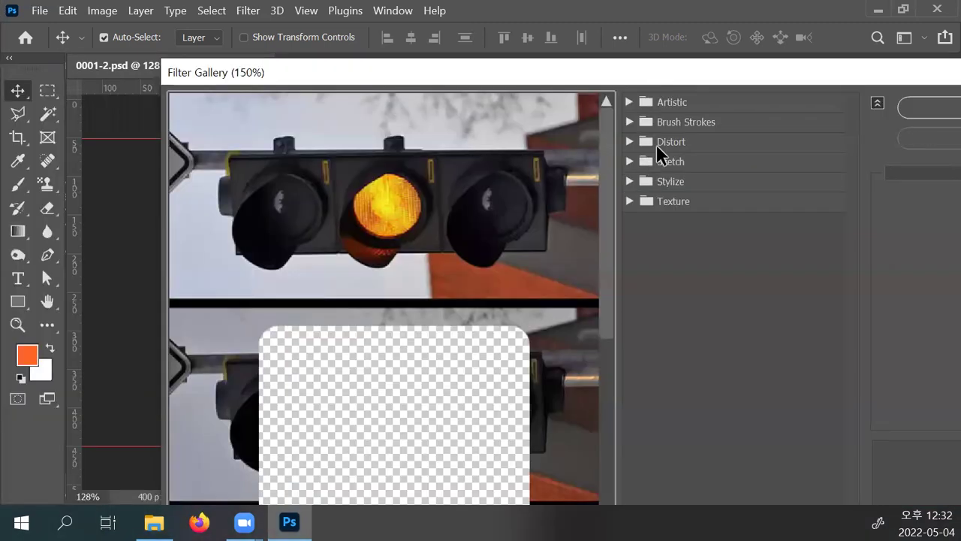
pyautogui.click(631, 103)
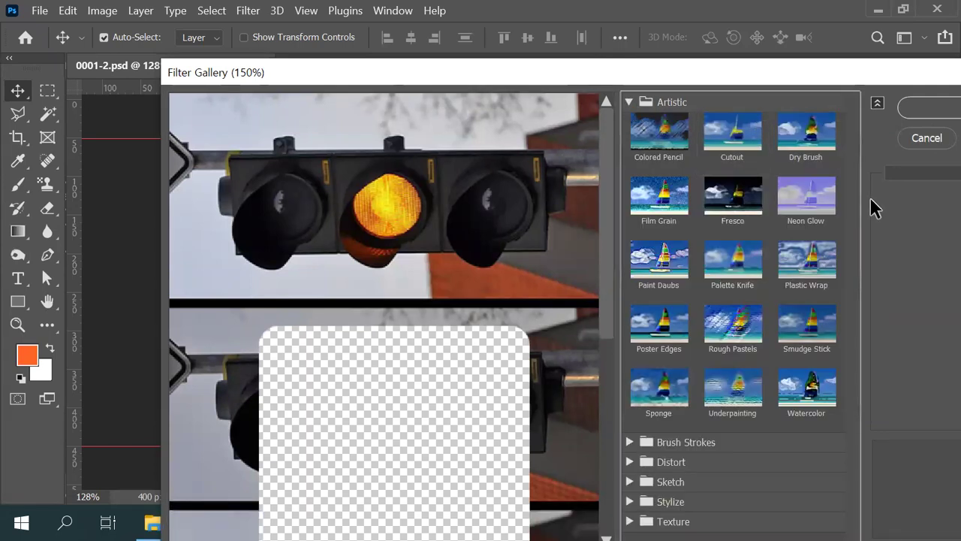
pyautogui.click(814, 406)
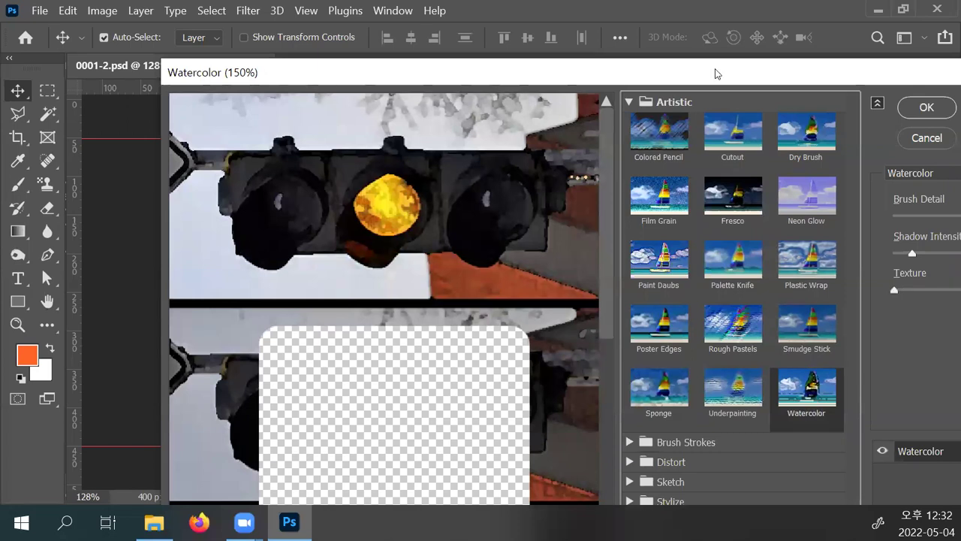
pyautogui.moveTo(715, 73); pyautogui.dragTo(285, 179)
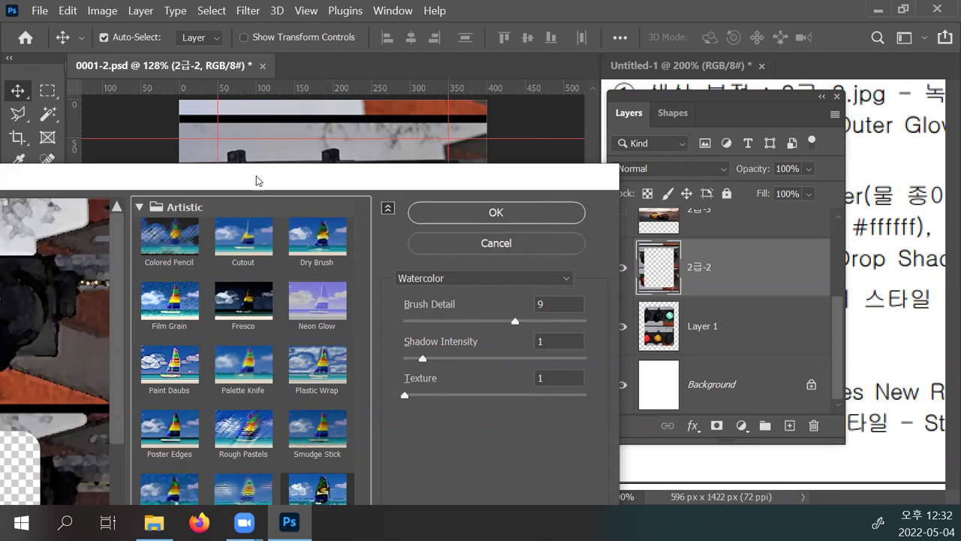
pyautogui.doubleClick(275, 172)
pyautogui.scroll(-3, 352, 199)
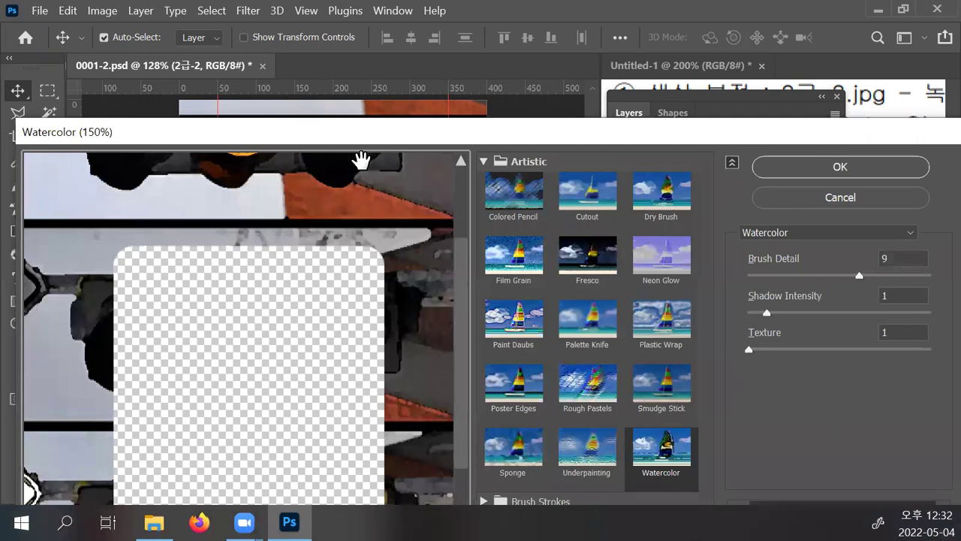
pyautogui.click(817, 196)
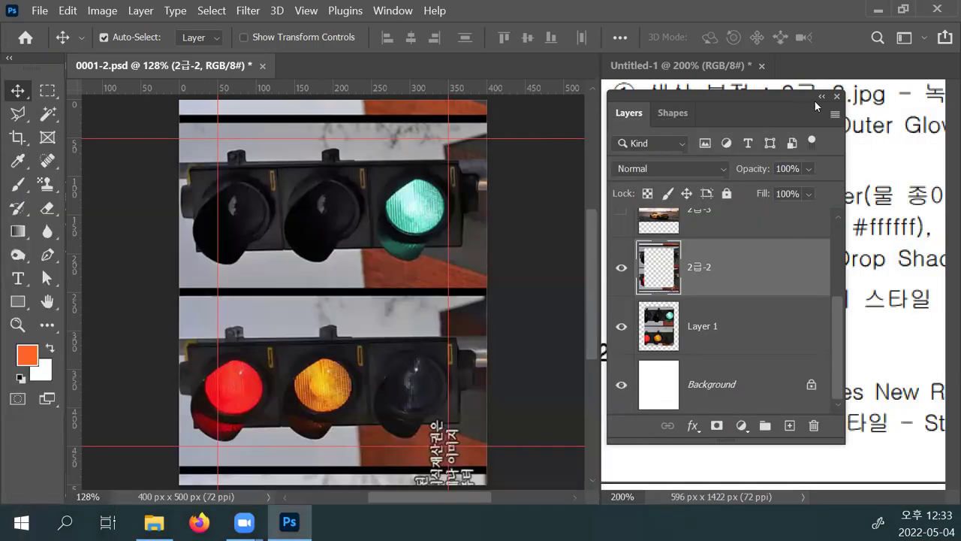
# Hide Layer 1 so that only the cut-out 2급-2 frame shows over the white background.
pyautogui.click(821, 102)
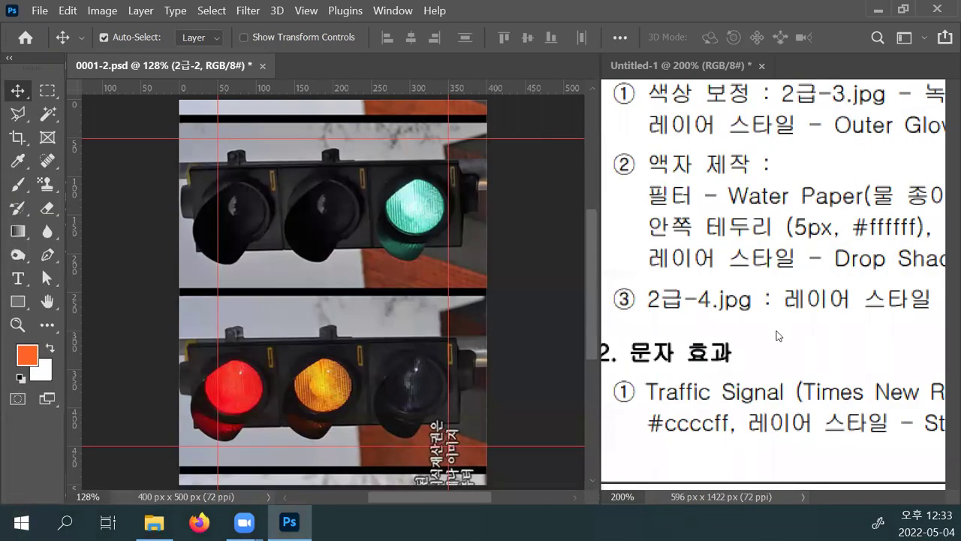
pyautogui.click(824, 219)
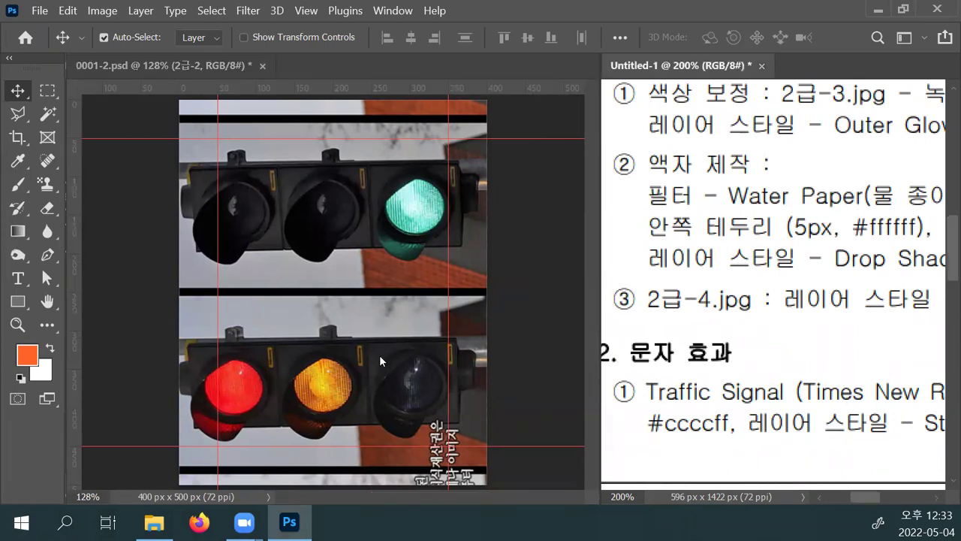
pyautogui.click(379, 122)
pyautogui.moveTo(361, 124); pyautogui.dragTo(443, 225)
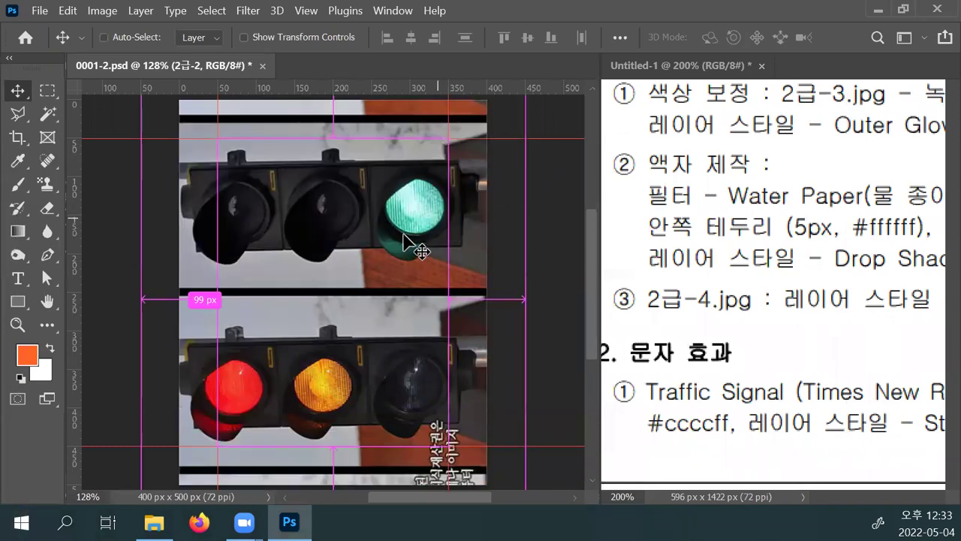
pyautogui.press('F7')
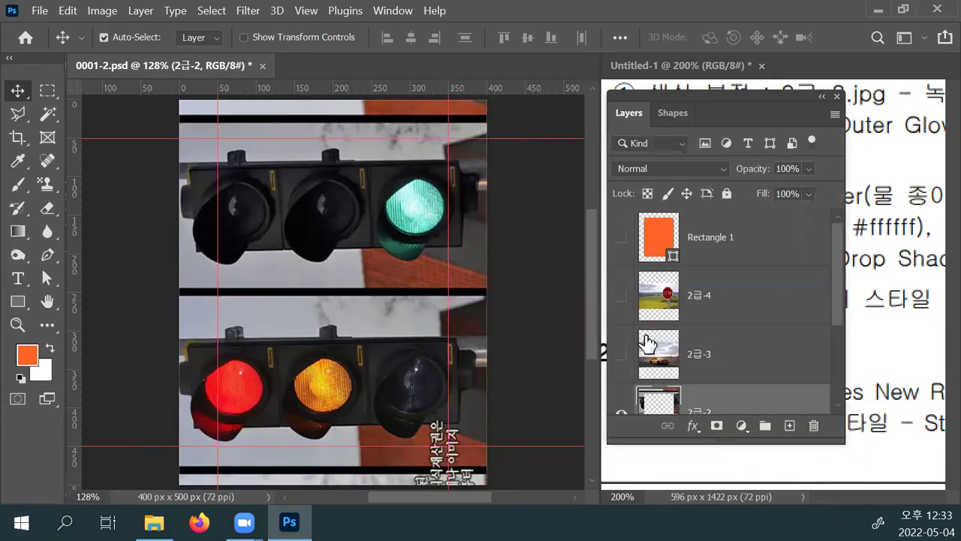
pyautogui.scroll(-2, 627, 401)
pyautogui.click(621, 357)
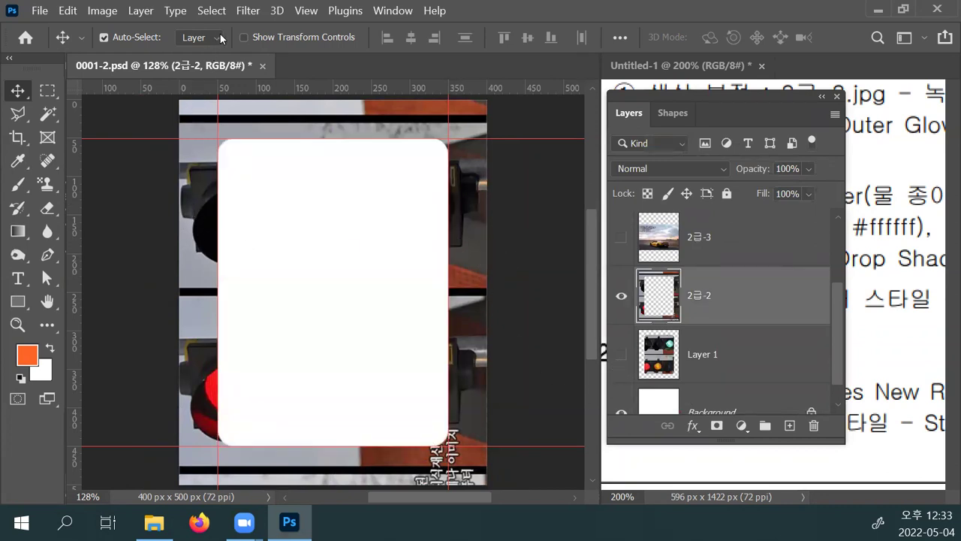
# Open the Filter Gallery for the 2급-2 frame layer and choose the Artistic filter Watercolor.
pyautogui.click(247, 12)
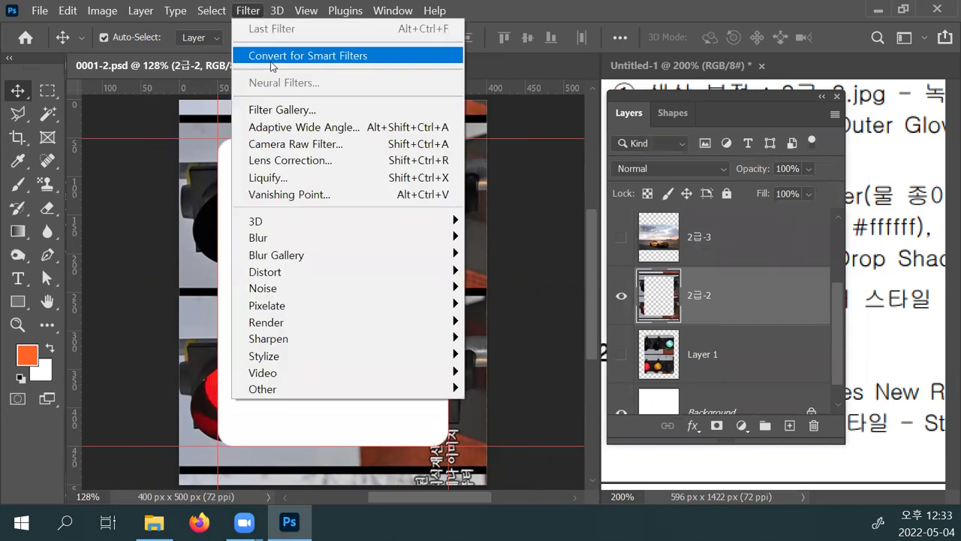
pyautogui.click(291, 111)
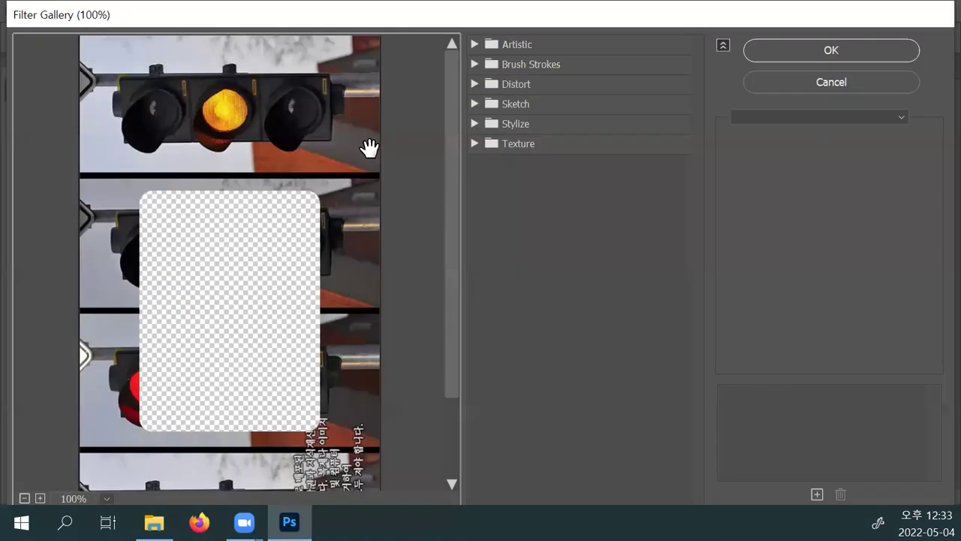
pyautogui.click(485, 45)
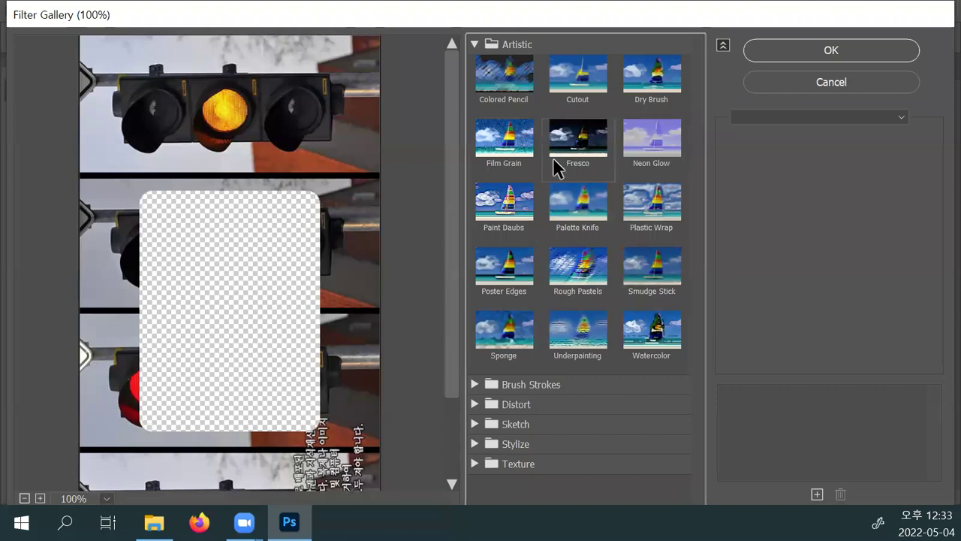
pyautogui.click(504, 84)
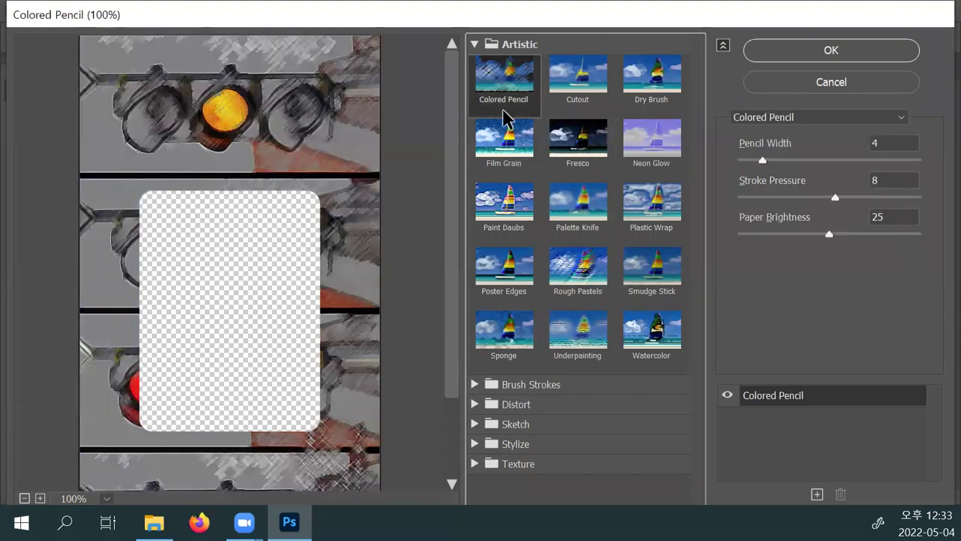
pyautogui.click(508, 140)
pyautogui.click(652, 334)
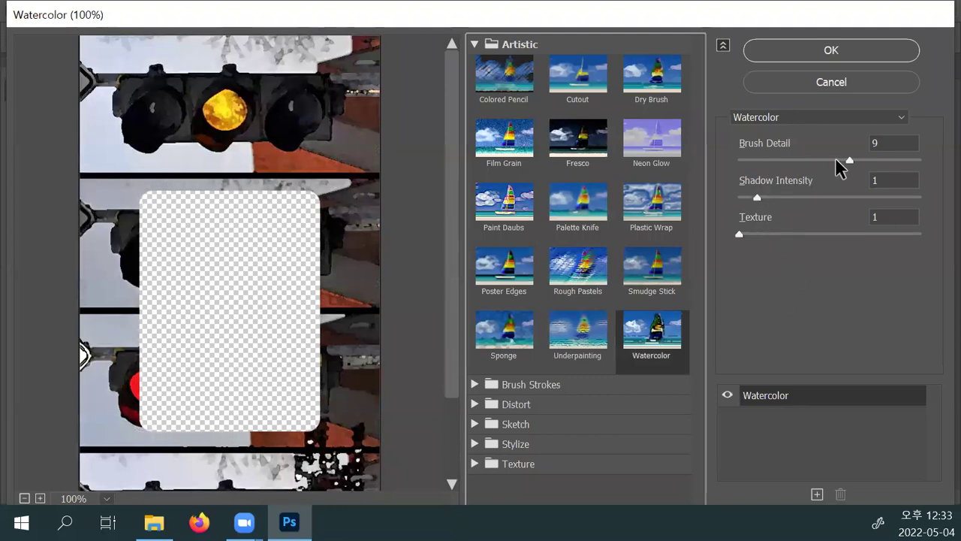
# Set Watercolor to Brush Detail 10, Shadow Intensity 2 and Texture 2, and apply it to the 2급-2 frame layer.
pyautogui.moveTo(849, 160); pyautogui.dragTo(863, 160)
pyautogui.moveTo(757, 197)
pyautogui.mouseDown()
pyautogui.moveTo(798, 204)
pyautogui.moveTo(781, 199)
pyautogui.mouseUp()
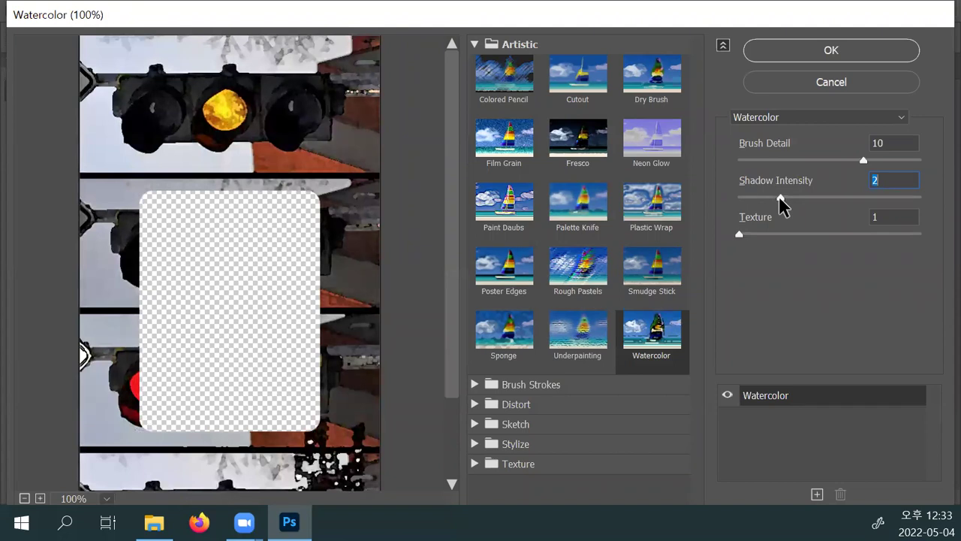
pyautogui.moveTo(747, 236); pyautogui.dragTo(796, 232)
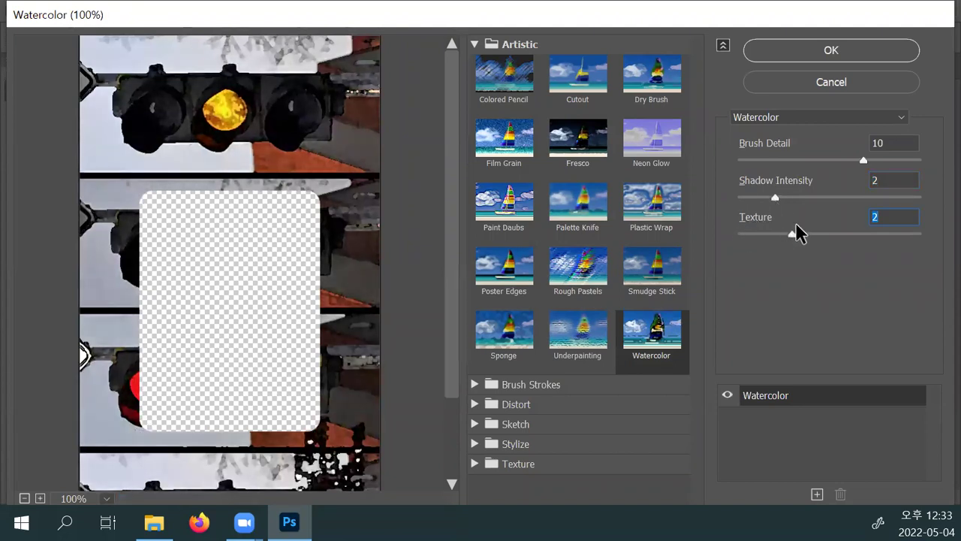
pyautogui.click(582, 272)
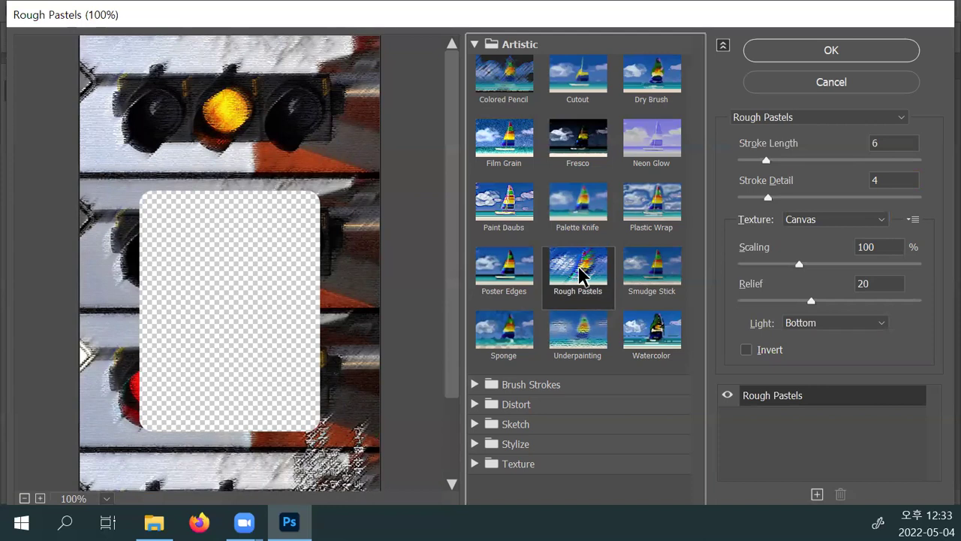
pyautogui.click(656, 328)
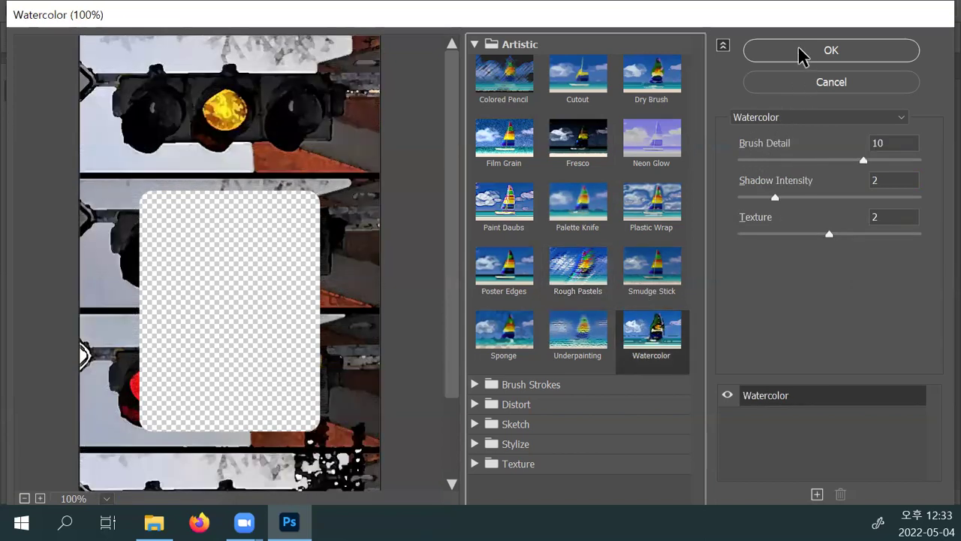
pyautogui.click(799, 48)
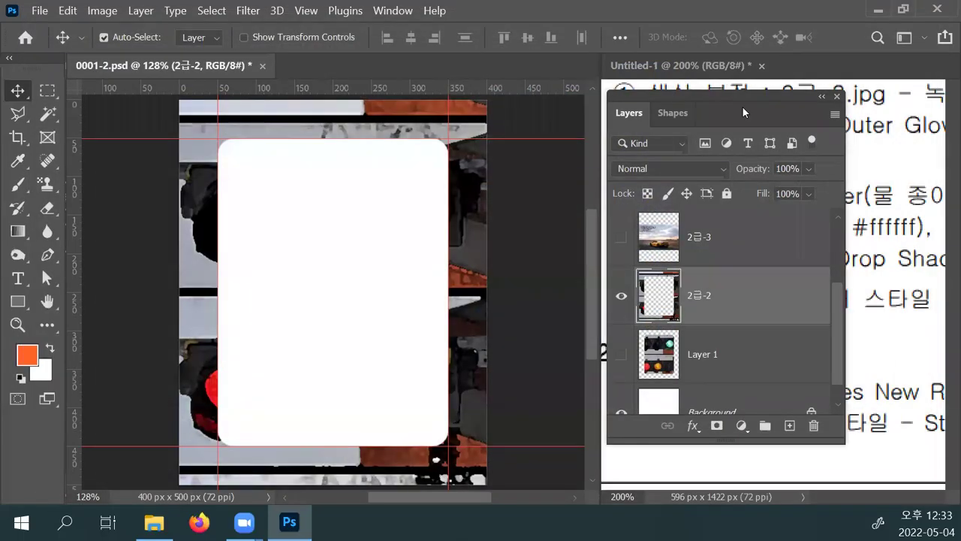
# Examine the task sheet's frame filter and border requirements and compare the filtered frame with the sample output.
pyautogui.click(885, 252)
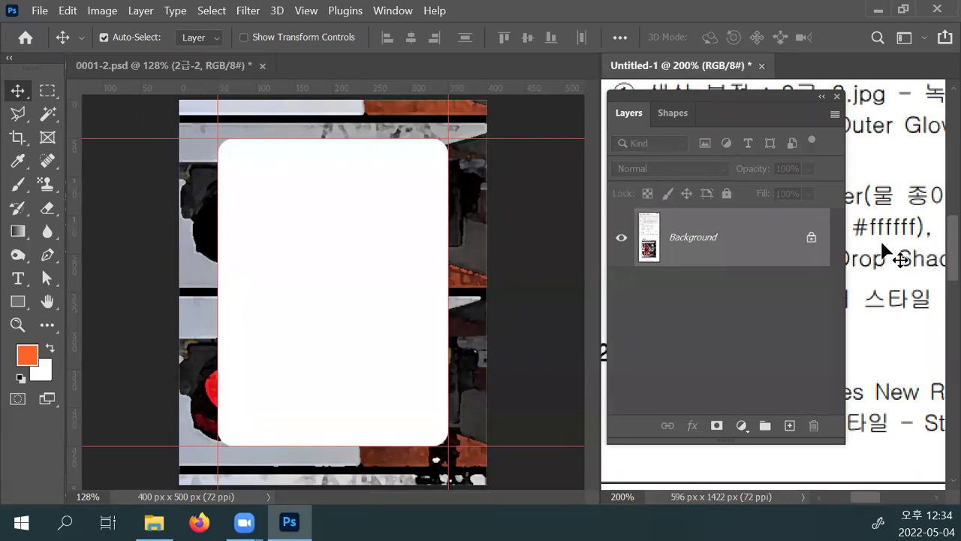
pyautogui.press('F7')
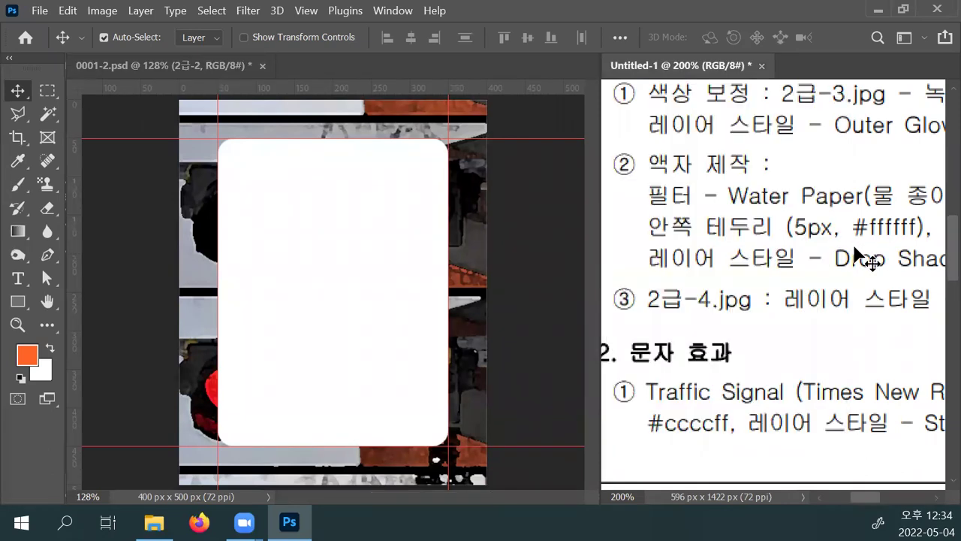
pyautogui.scroll(-8, 793, 296)
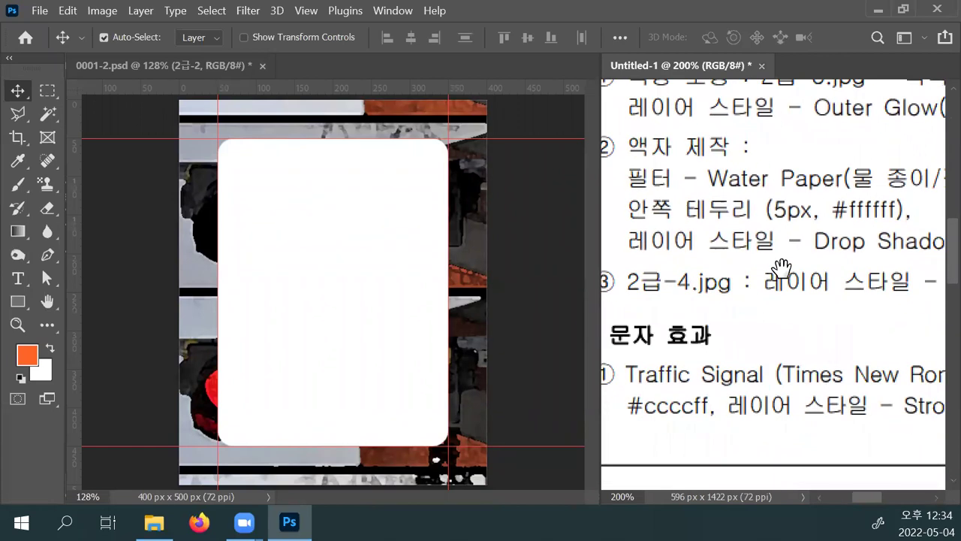
pyautogui.scroll(-5, 783, 223)
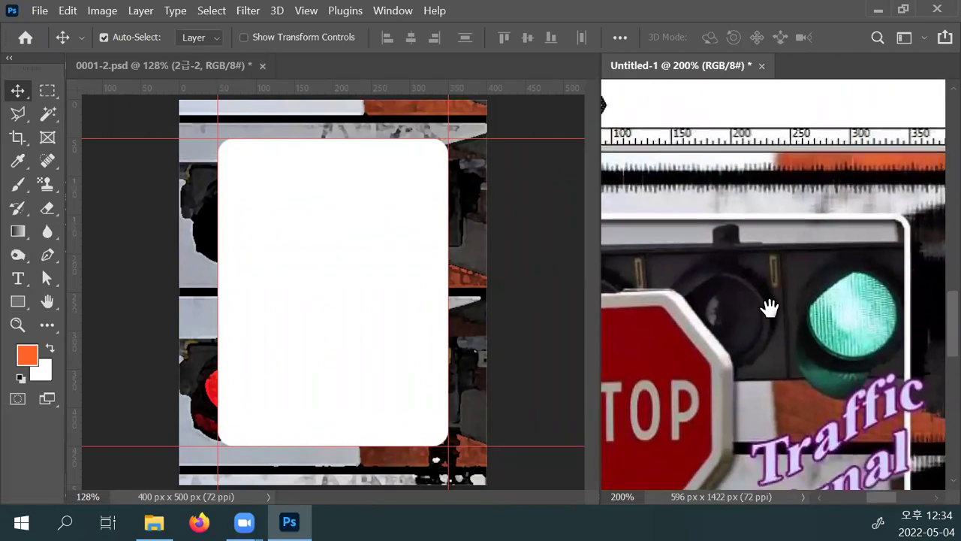
pyautogui.scroll(-1, 766, 315)
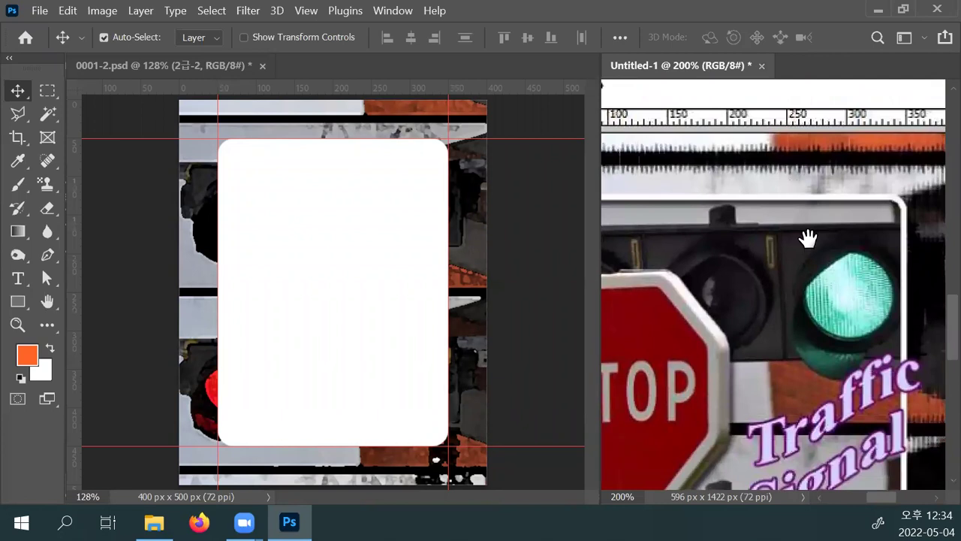
pyautogui.scroll(10, 792, 366)
pyautogui.scroll(5, 794, 366)
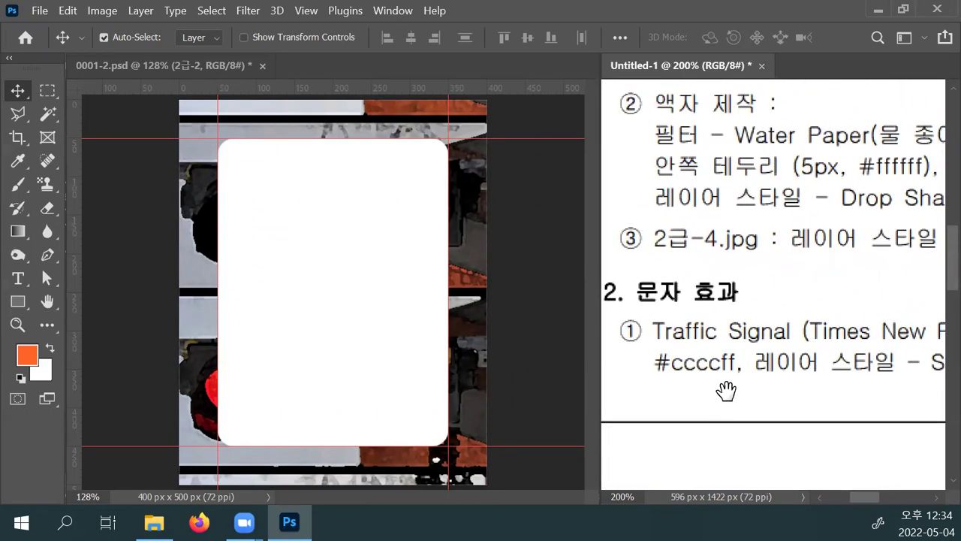
pyautogui.hscroll(4, 751, 383)
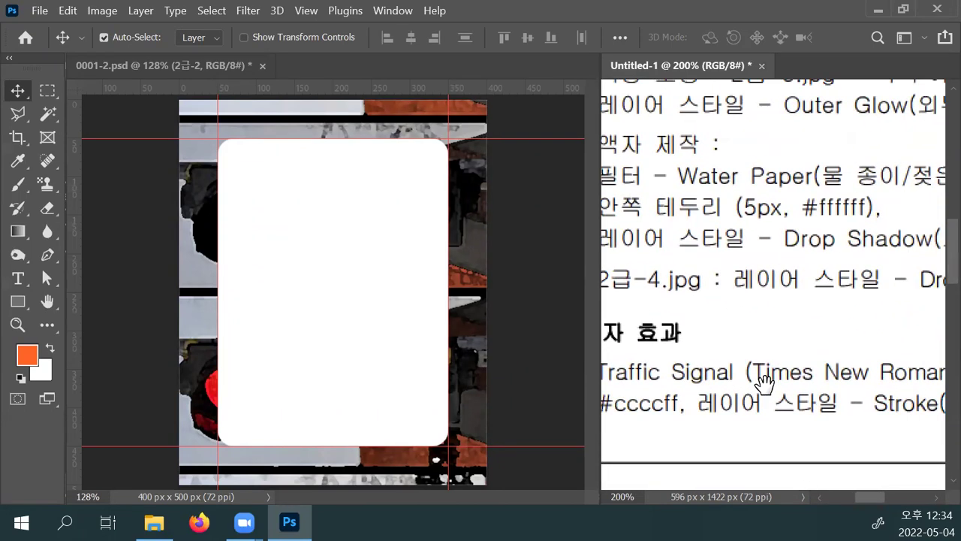
pyautogui.moveTo(678, 380); pyautogui.dragTo(810, 368)
pyautogui.scroll(-5, 808, 353)
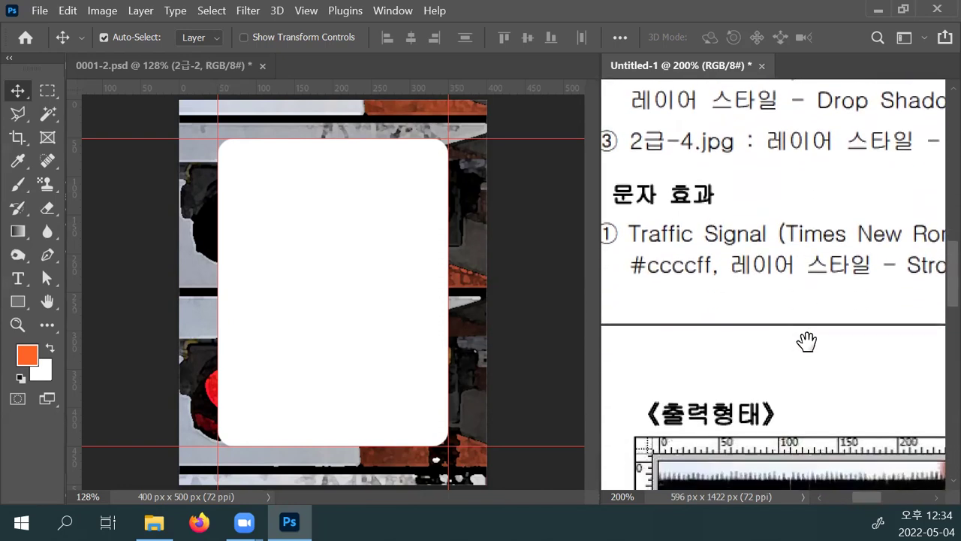
# Show Layer 1 beneath the filtered frame and toggle the 2급-2 layer's visibility to compare the canvas with and without it.
pyautogui.moveTo(782, 310); pyautogui.dragTo(763, 228)
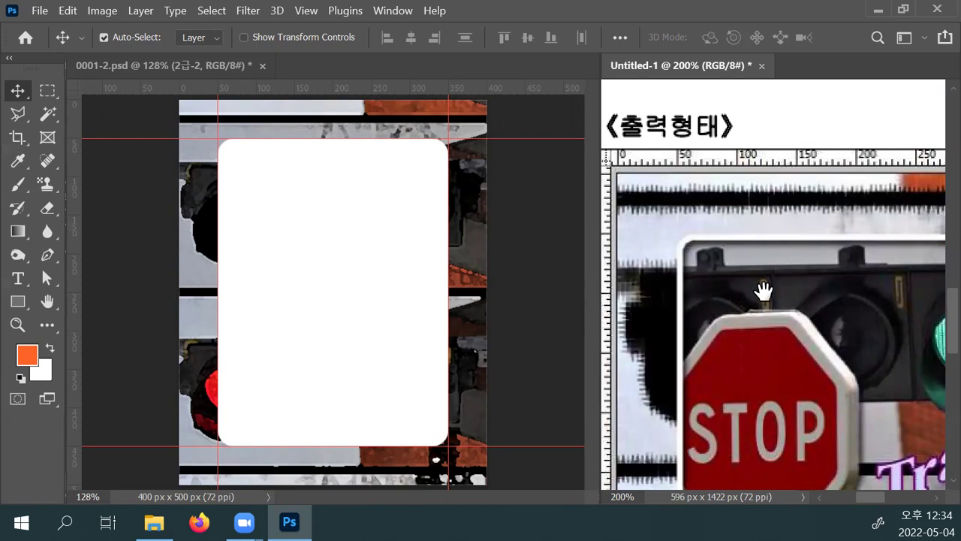
pyautogui.moveTo(763, 289); pyautogui.dragTo(748, 178)
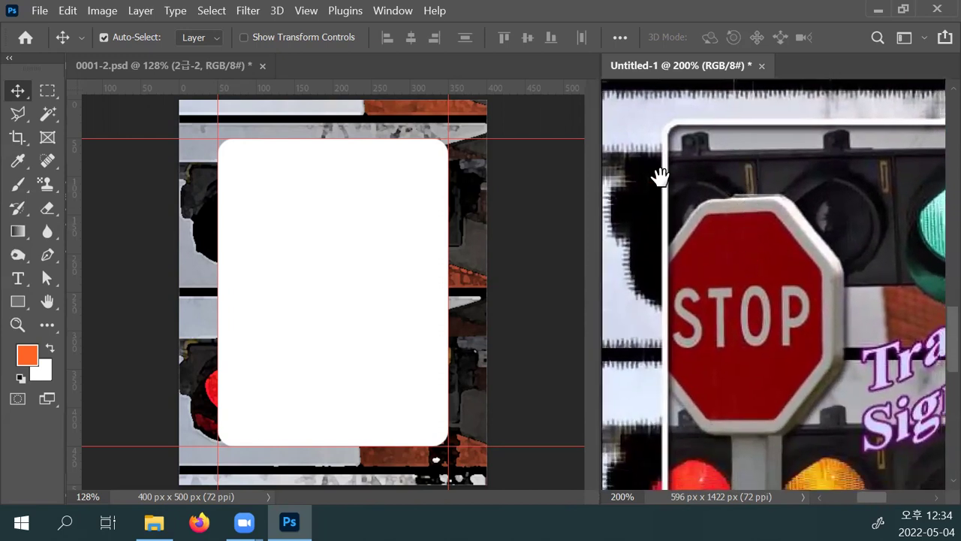
pyautogui.click(463, 189)
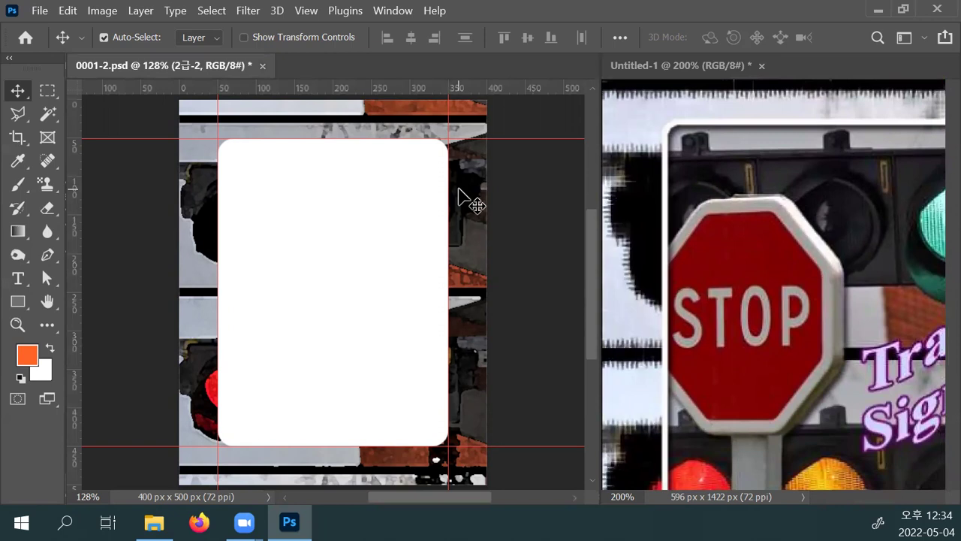
pyautogui.press('F7')
pyautogui.scroll(-3, 678, 386)
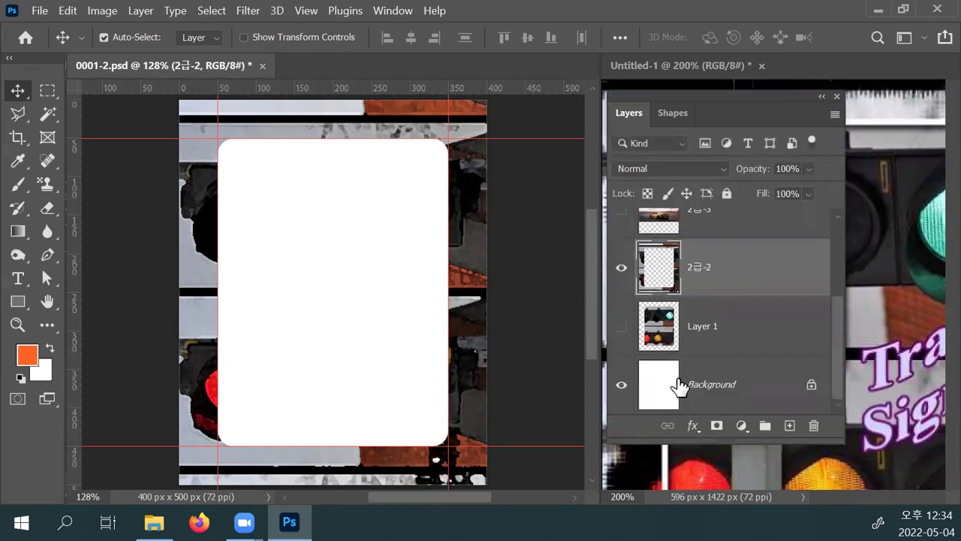
pyautogui.click(621, 326)
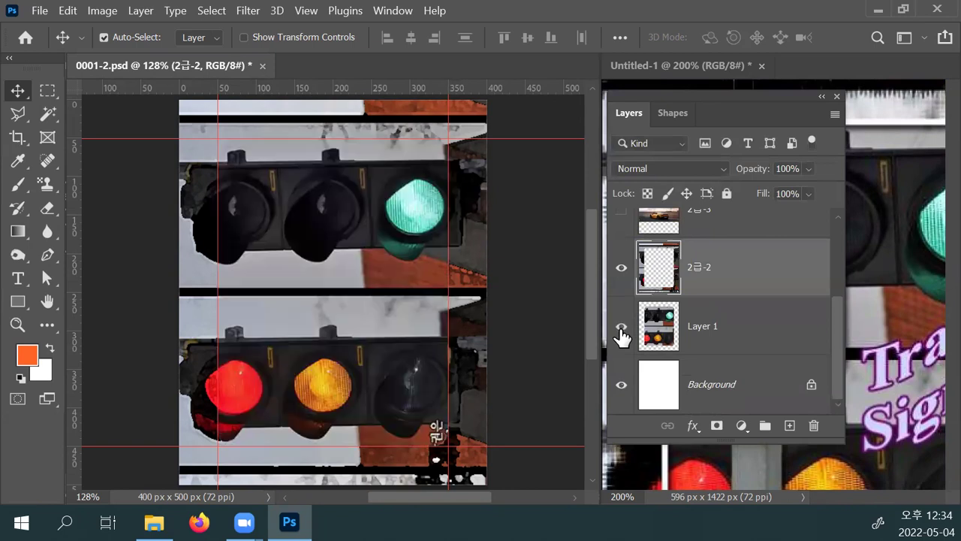
pyautogui.click(621, 268)
pyautogui.click(621, 268)
pyautogui.click(622, 268)
pyautogui.click(622, 268)
# Examine the task sheet's frame-making requirements for the filter, inner border and layer style.
pyautogui.click(873, 304)
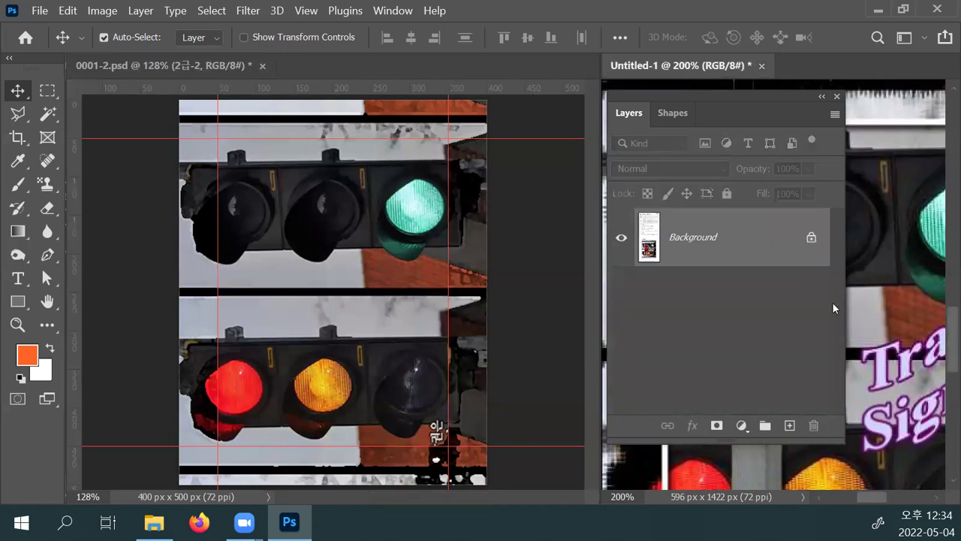
pyautogui.click(838, 271)
pyautogui.moveTo(799, 240); pyautogui.dragTo(809, 368)
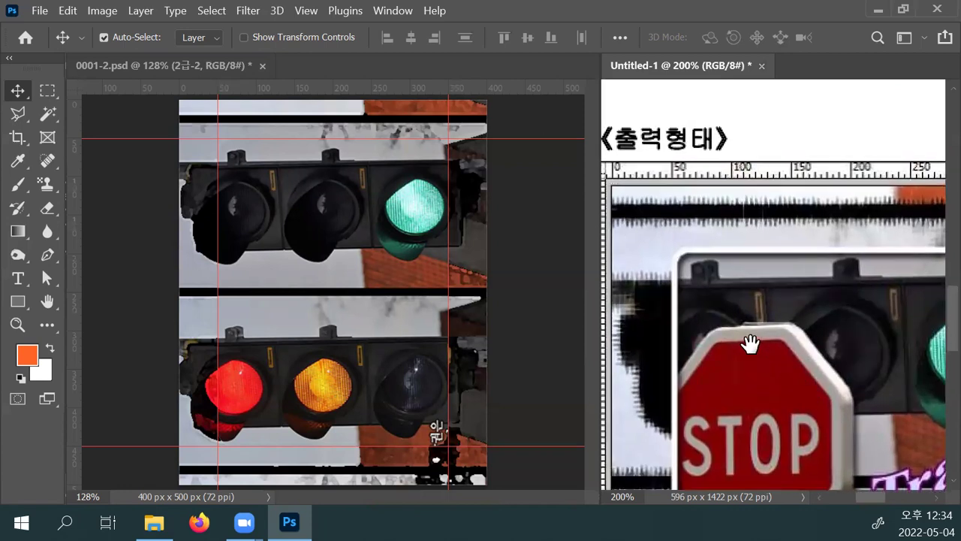
pyautogui.scroll(8, 751, 360)
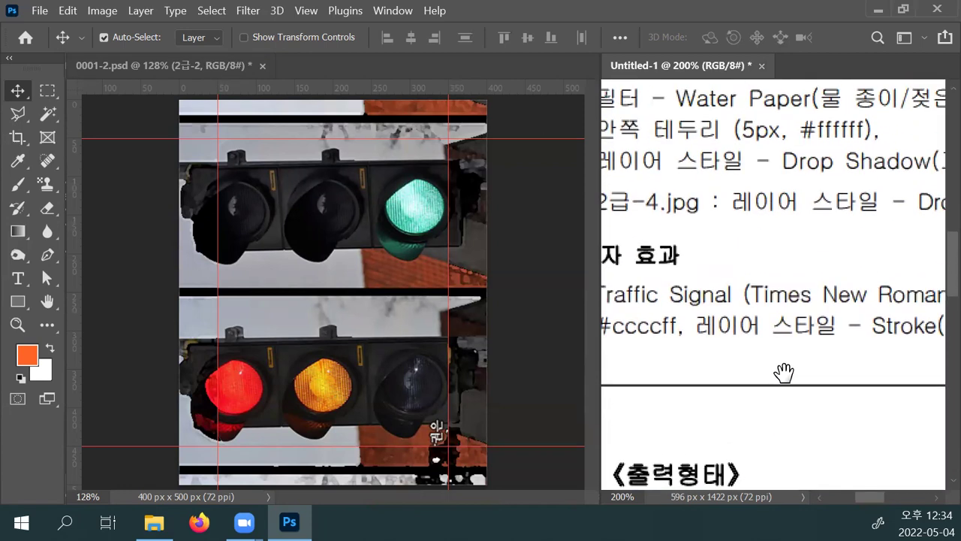
pyautogui.scroll(3, 793, 383)
pyautogui.moveTo(819, 386); pyautogui.dragTo(749, 387)
pyautogui.hscroll(4, 758, 383)
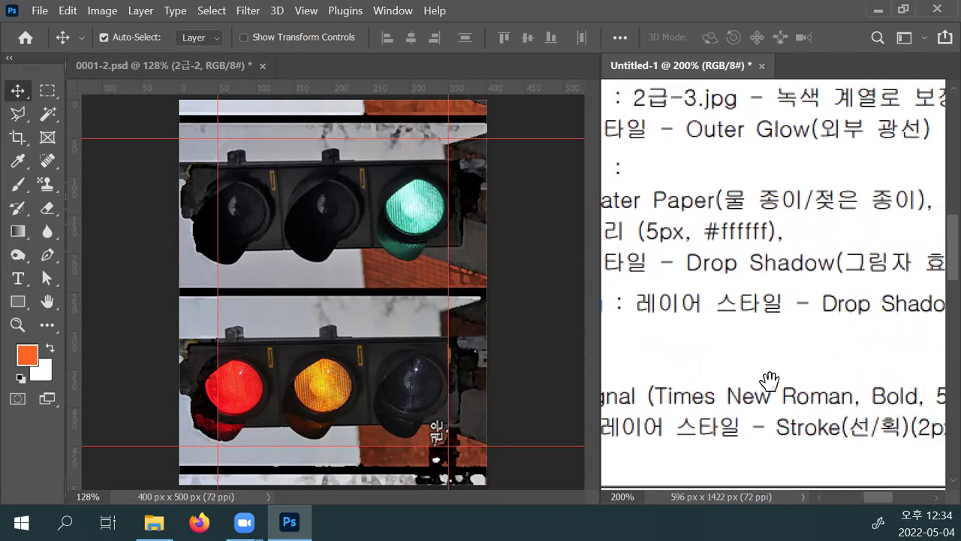
pyautogui.hscroll(-4, 764, 381)
pyautogui.hscroll(4, 726, 368)
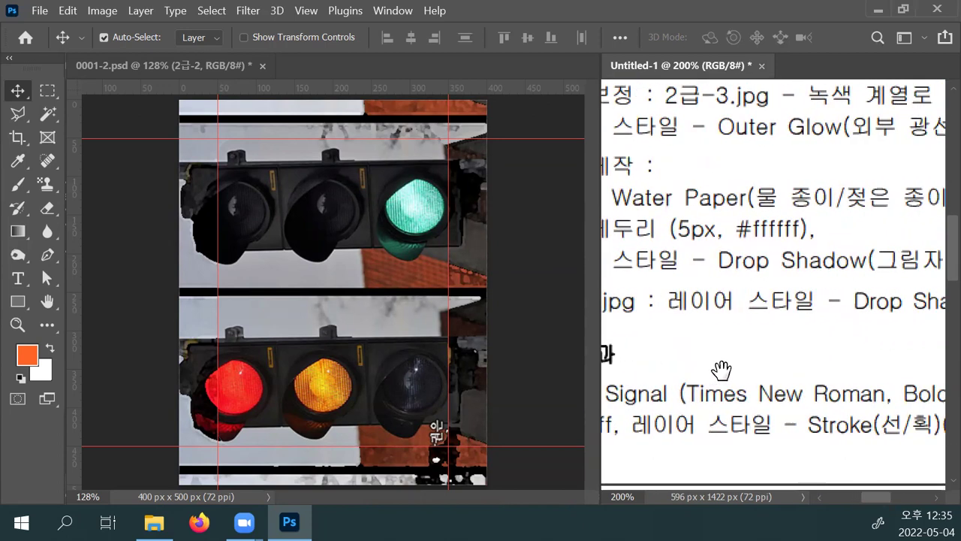
pyautogui.hscroll(-2, 839, 372)
pyautogui.hscroll(-3, 839, 372)
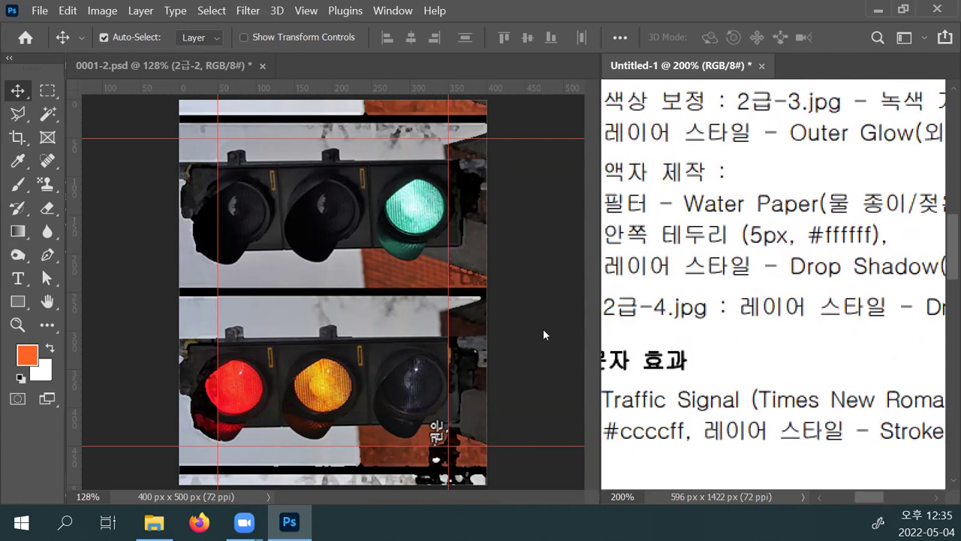
# Add a Drop Shadow layer style to the 2급-2 frame layer and enable Stroke as well.
pyautogui.click(469, 259)
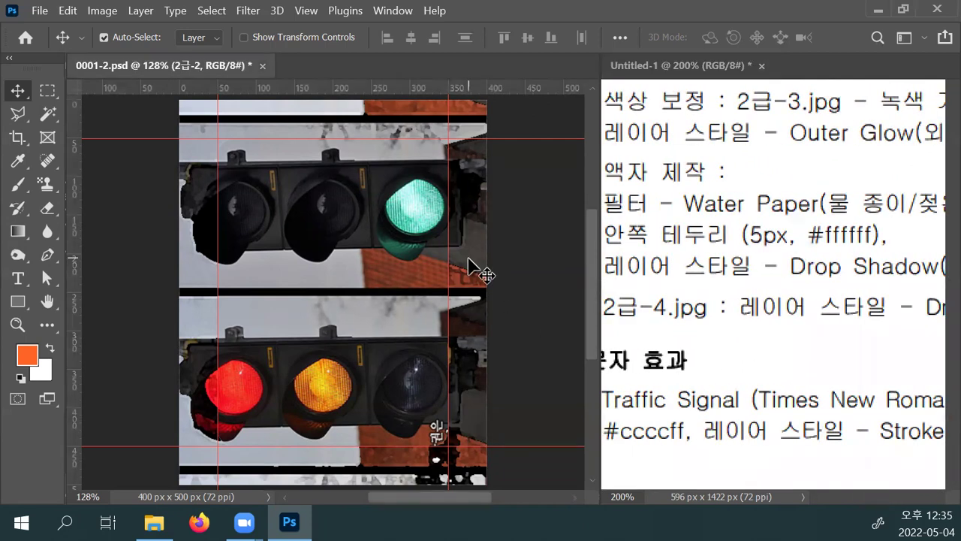
pyautogui.press('F7')
pyautogui.moveTo(838, 300); pyautogui.dragTo(841, 375)
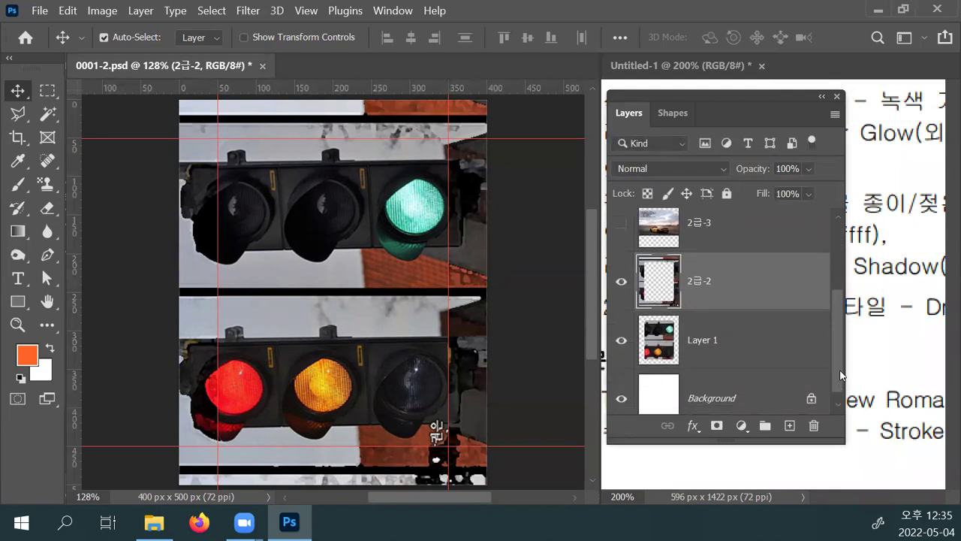
pyautogui.click(695, 428)
pyautogui.click(720, 418)
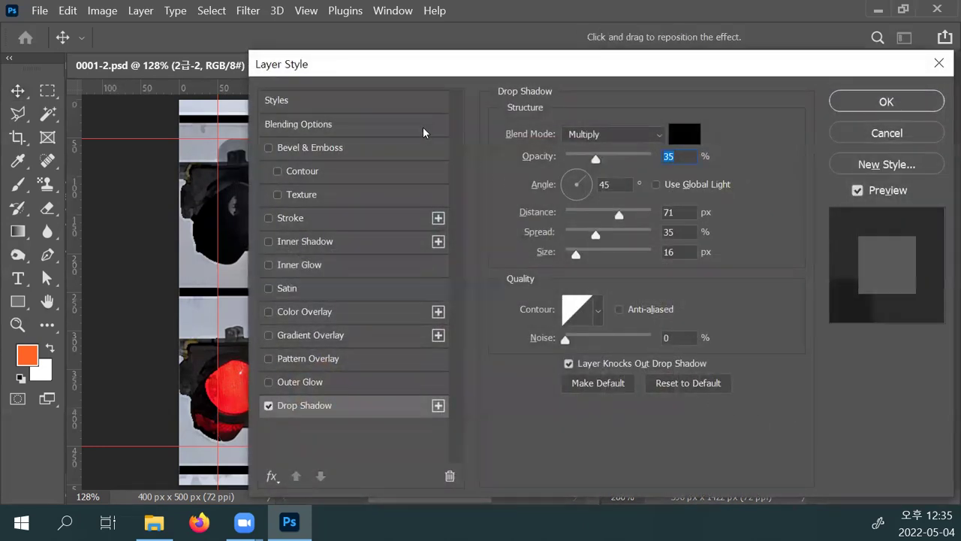
pyautogui.moveTo(410, 73); pyautogui.dragTo(662, 92)
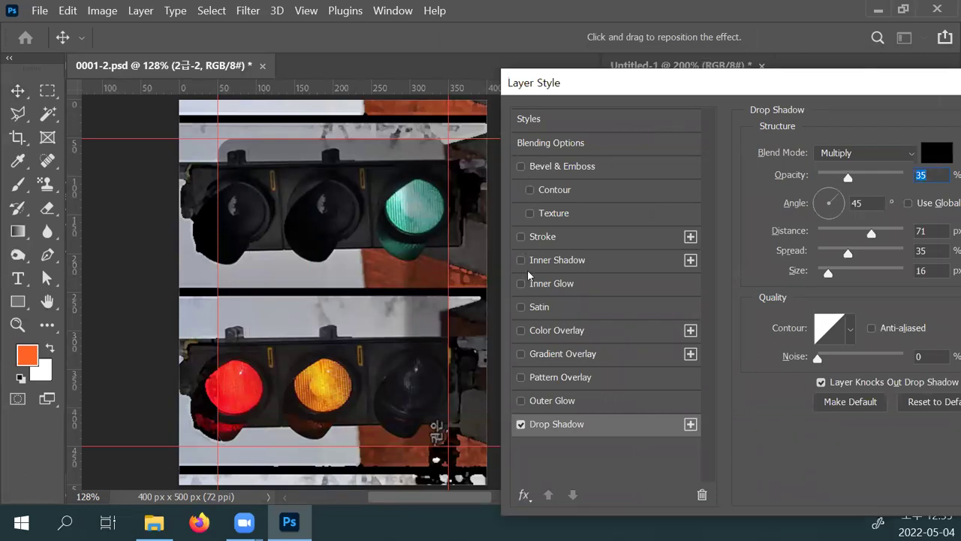
pyautogui.click(521, 237)
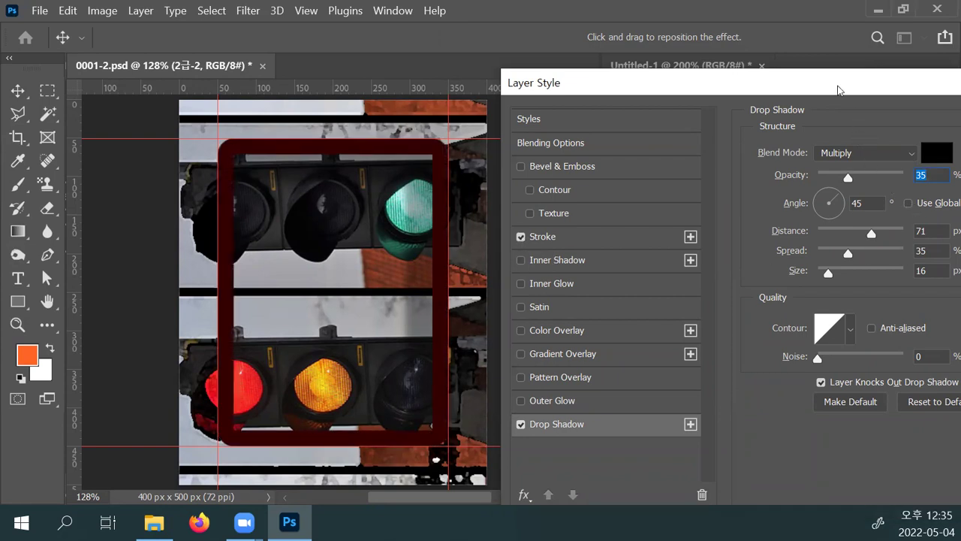
pyautogui.moveTo(826, 91); pyautogui.dragTo(694, 206)
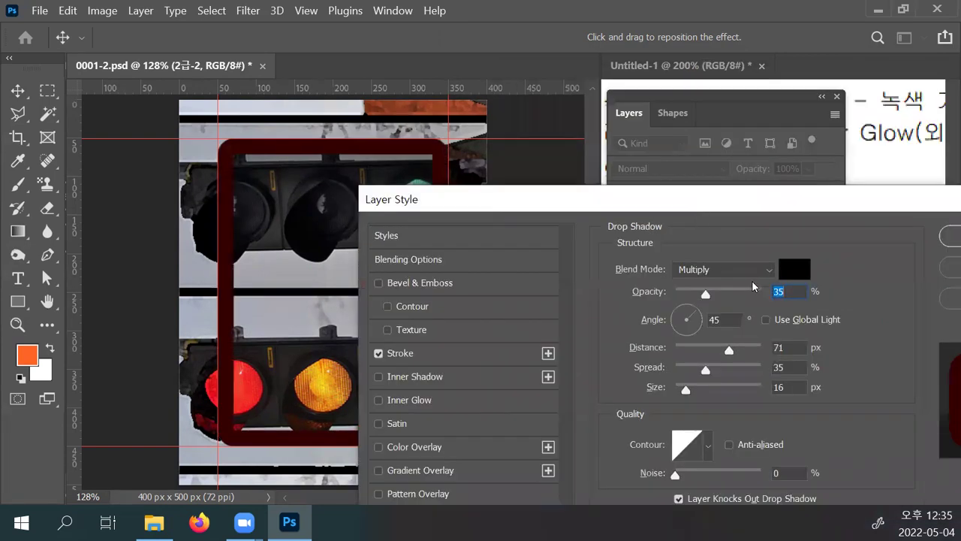
# Set the drop shadow's color to #ffffff.
pyautogui.click(788, 270)
pyautogui.moveTo(551, 255); pyautogui.dragTo(463, 160)
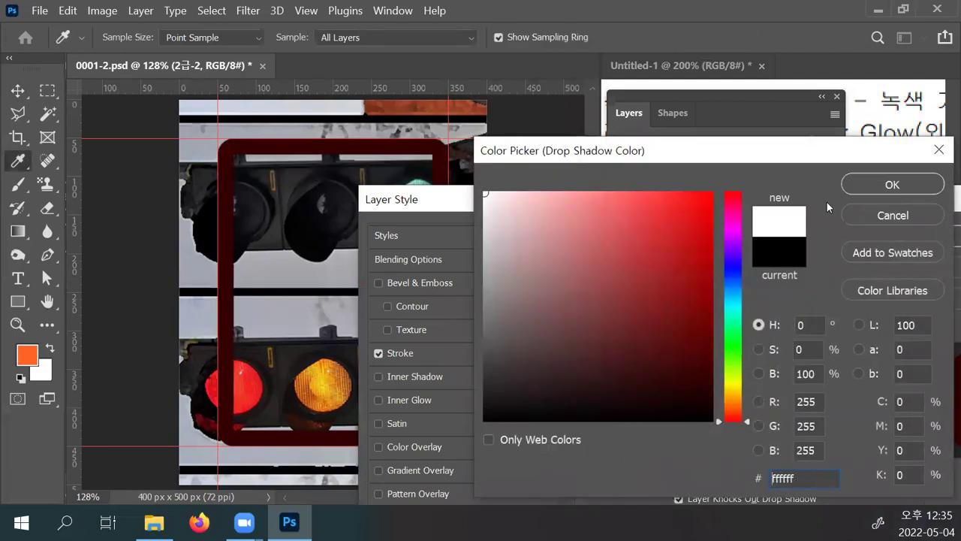
pyautogui.click(875, 184)
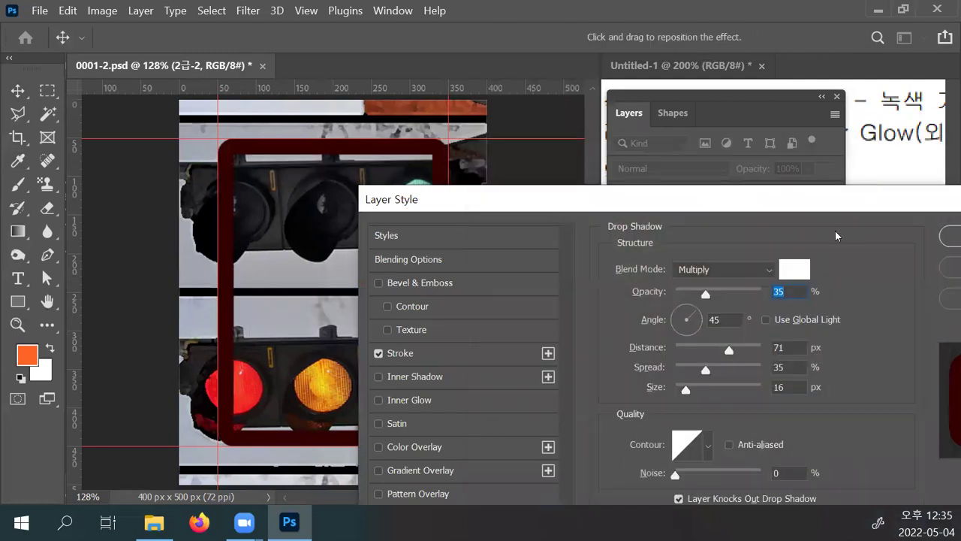
# Set the frame's stroke to color #ffffff, position Center and size 10 px.
pyautogui.click(424, 348)
pyautogui.click(643, 396)
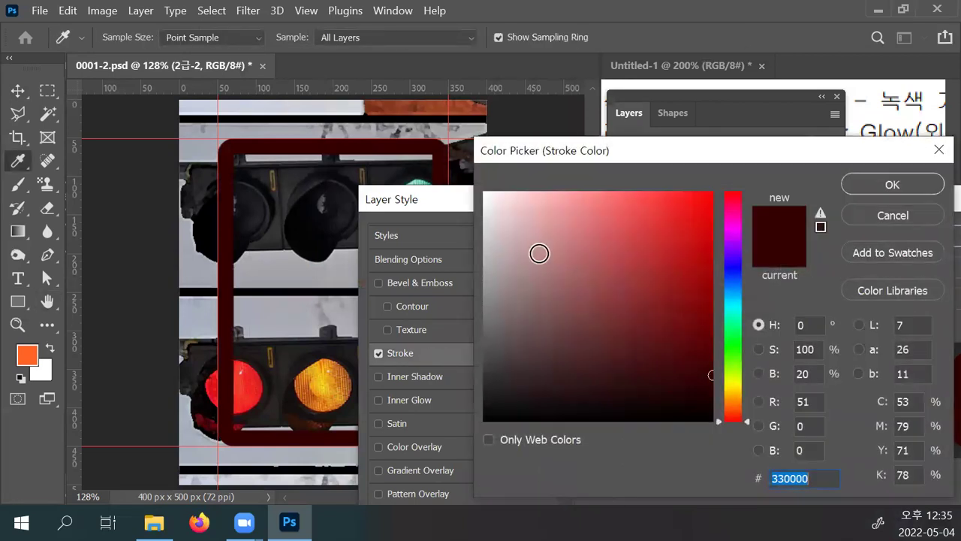
pyautogui.moveTo(539, 253); pyautogui.dragTo(445, 151)
pyautogui.click(865, 187)
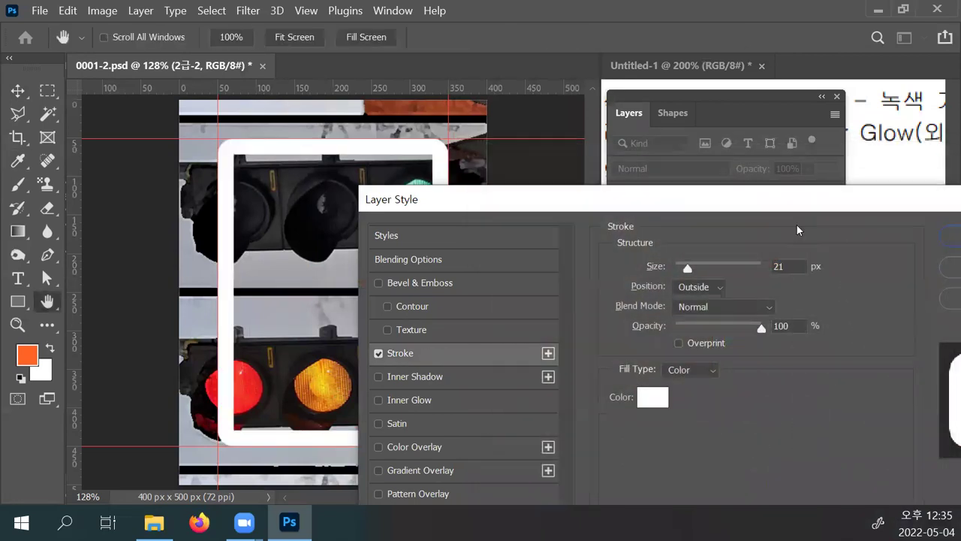
pyautogui.click(696, 286)
pyautogui.click(690, 330)
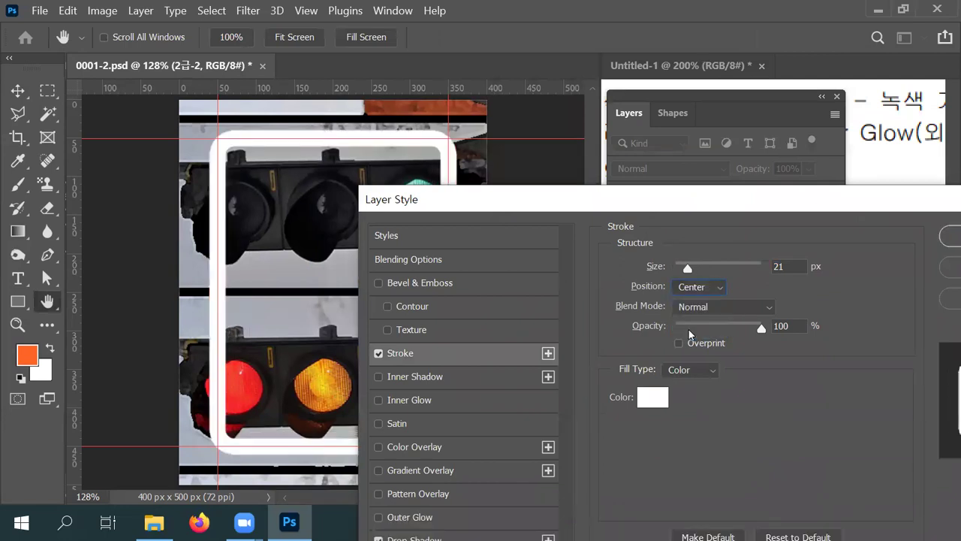
pyautogui.moveTo(688, 269); pyautogui.dragTo(685, 271)
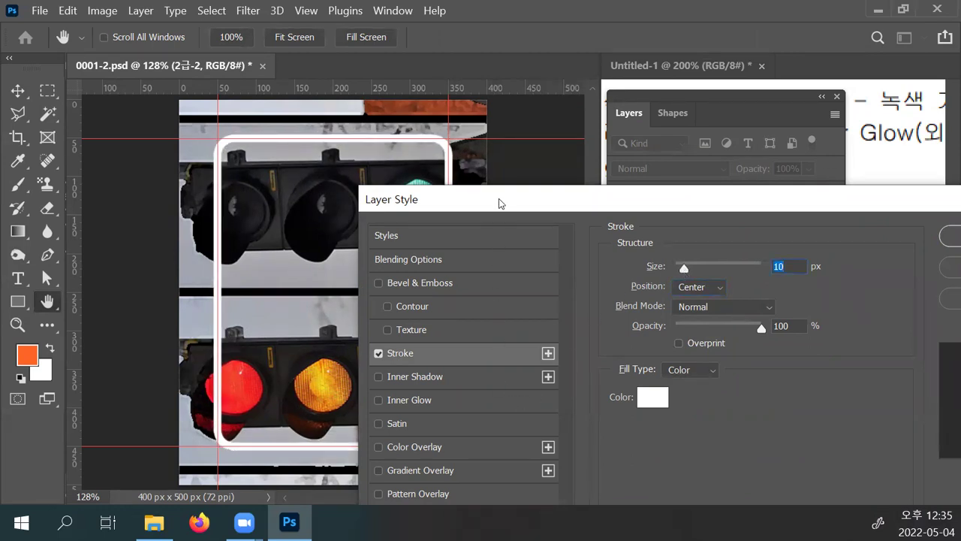
# Reset the frame's drop shadow to its defaults, set opacity 100%, angle 119° and distance 16 px, and apply the layer style.
pyautogui.moveTo(502, 197); pyautogui.dragTo(537, 44)
pyautogui.click(469, 388)
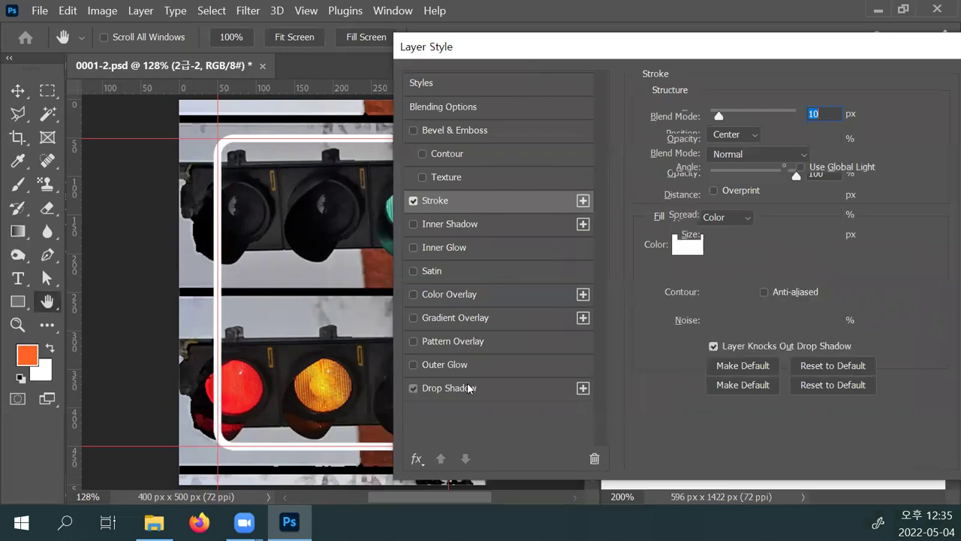
pyautogui.click(824, 120)
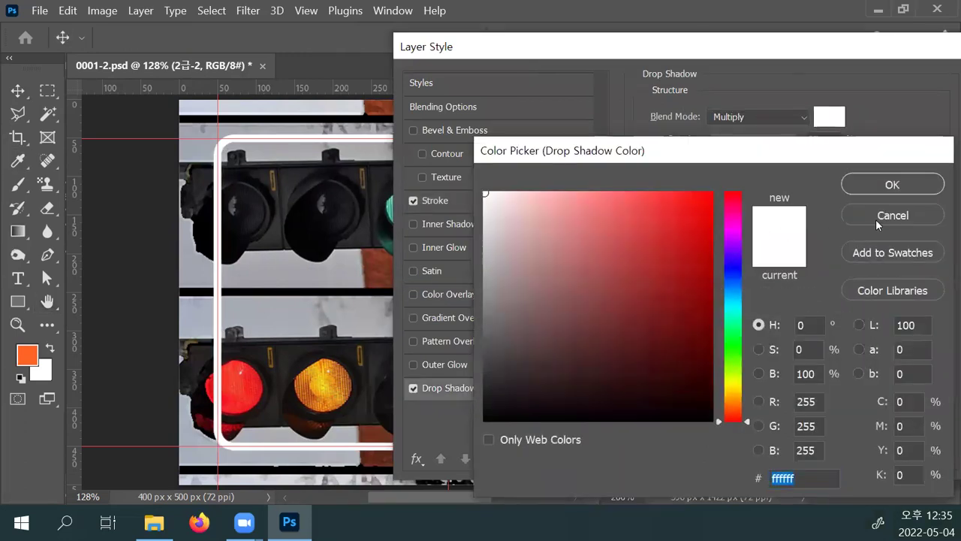
pyautogui.click(876, 218)
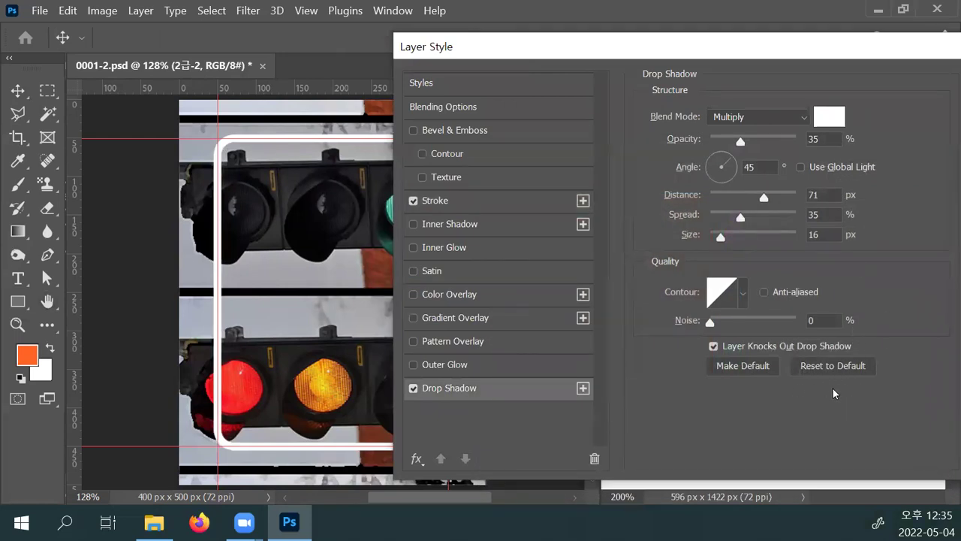
pyautogui.click(832, 367)
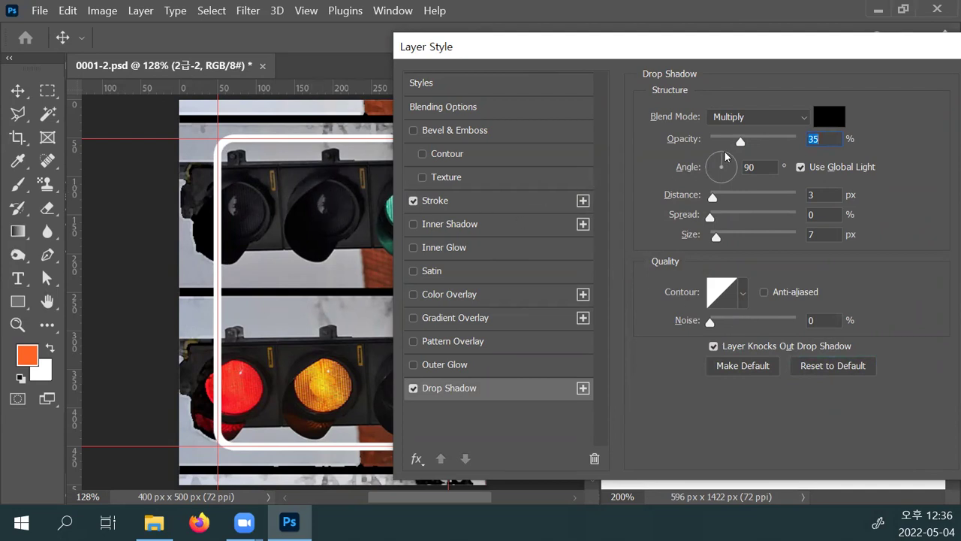
pyautogui.moveTo(743, 141); pyautogui.dragTo(797, 144)
pyautogui.moveTo(329, 177); pyautogui.dragTo(255, 163)
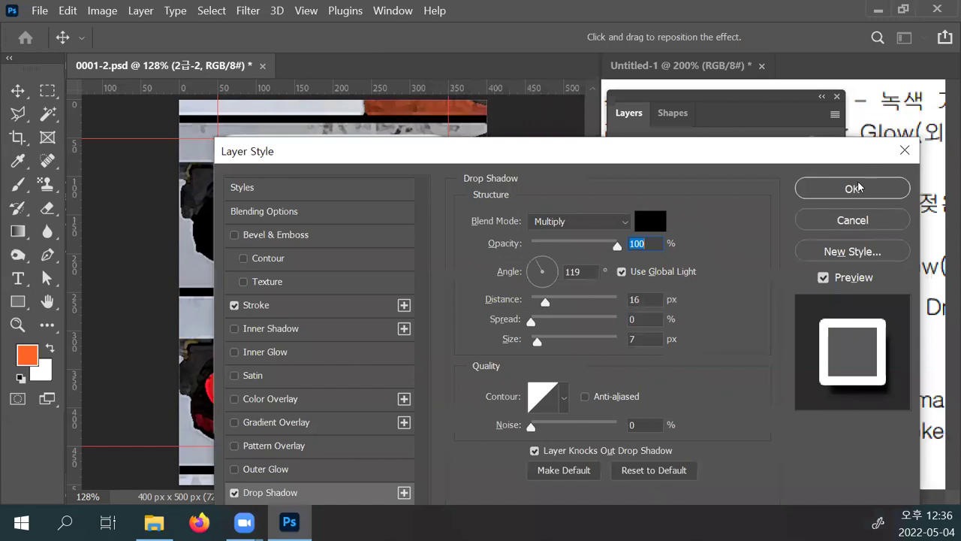
pyautogui.click(858, 188)
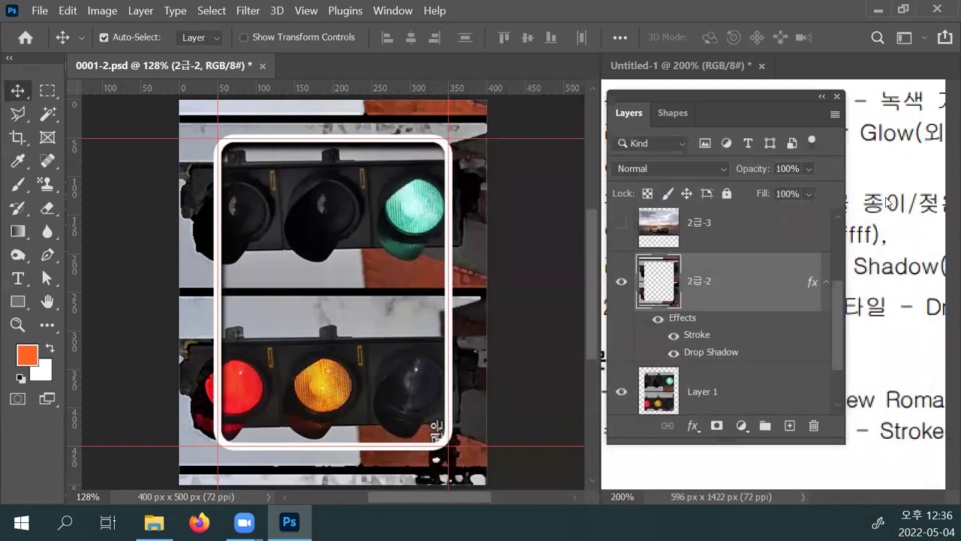
# Compare the frame's white border and drop shadow with the task sheet's sample output.
pyautogui.click(888, 201)
pyautogui.click(875, 174)
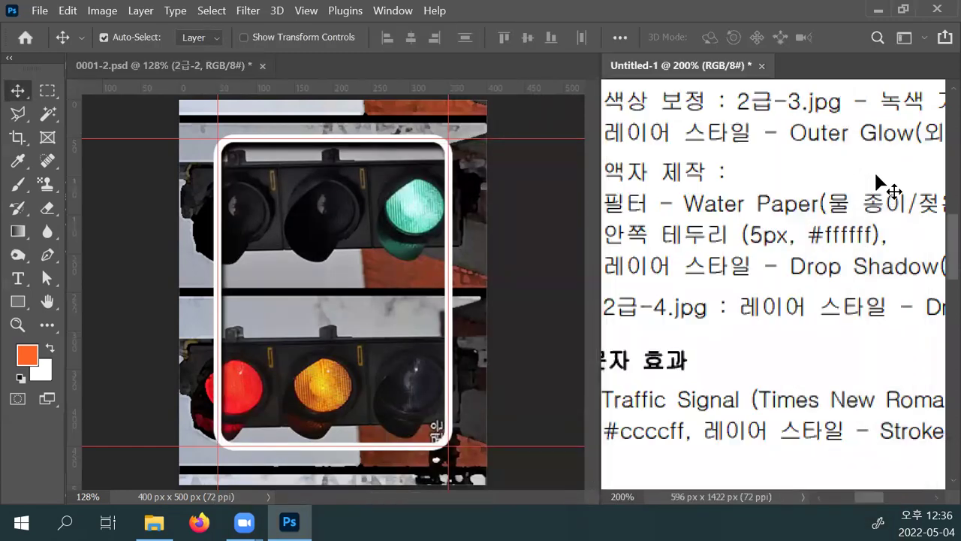
pyautogui.hotkey('ctrl', '0')
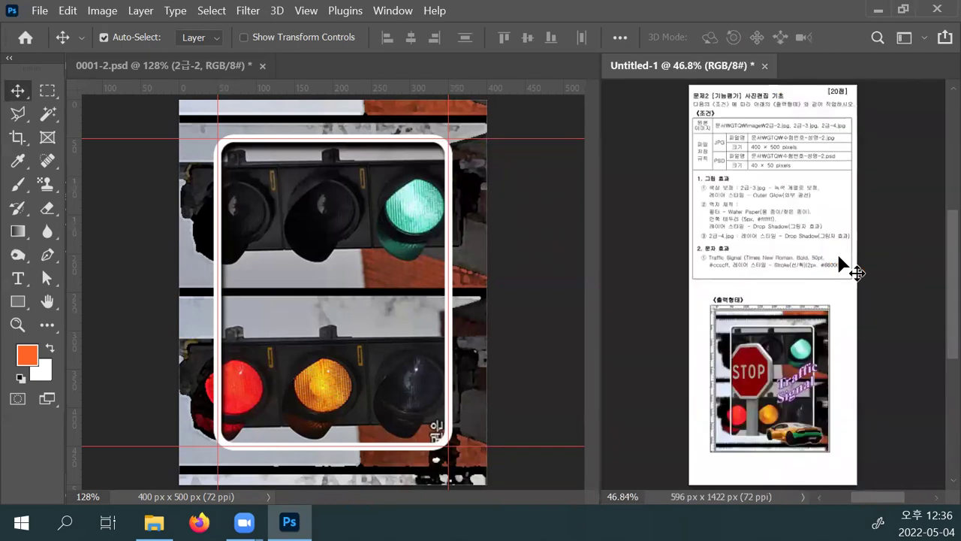
pyautogui.scroll(4, 839, 259)
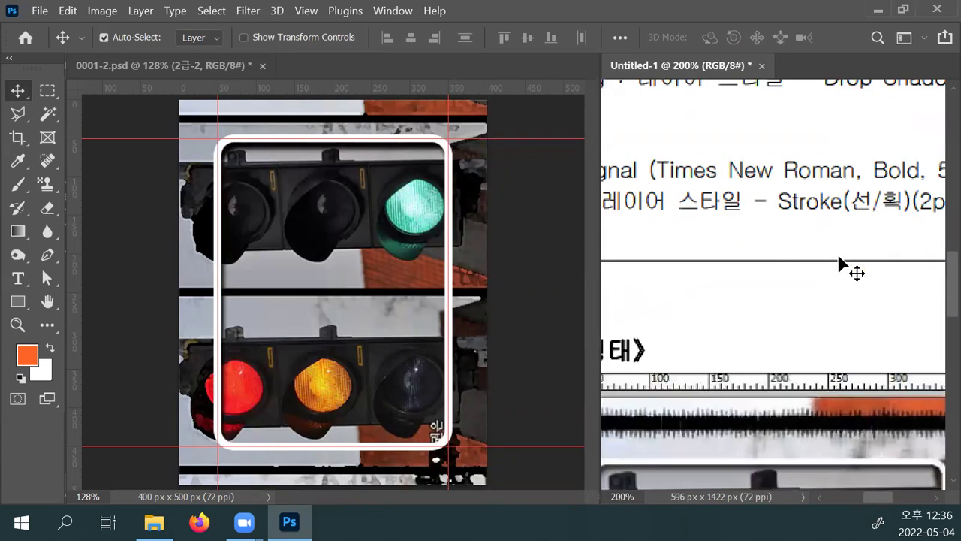
pyautogui.moveTo(761, 368); pyautogui.dragTo(790, 305)
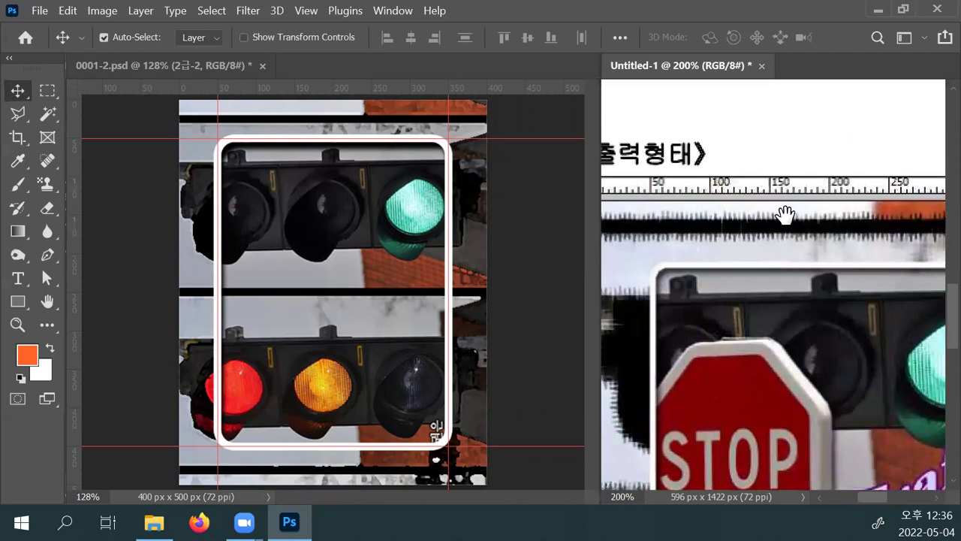
pyautogui.scroll(-5, 784, 203)
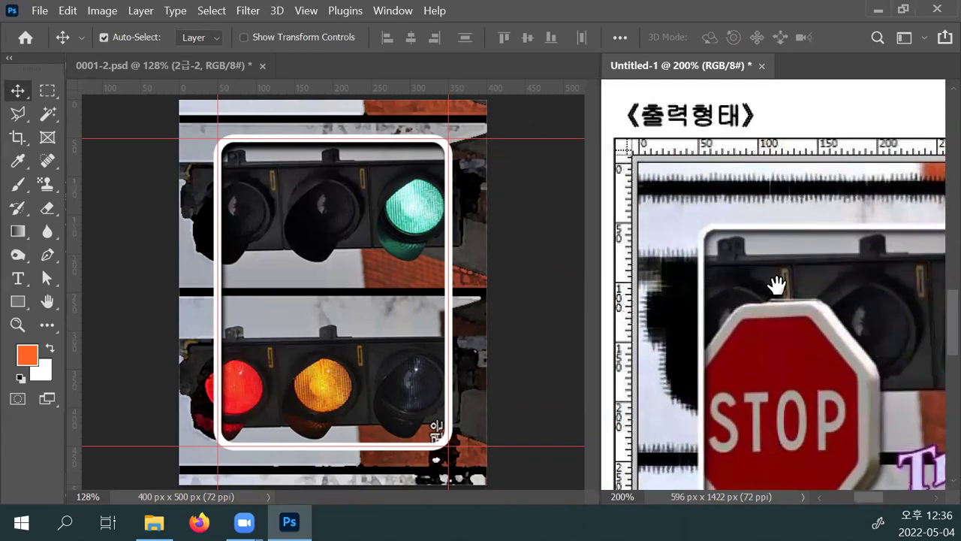
# Examine the target picture on the exam sheet up close, including the stop sign's placement within the white frame.
pyautogui.hscroll(2, 773, 275)
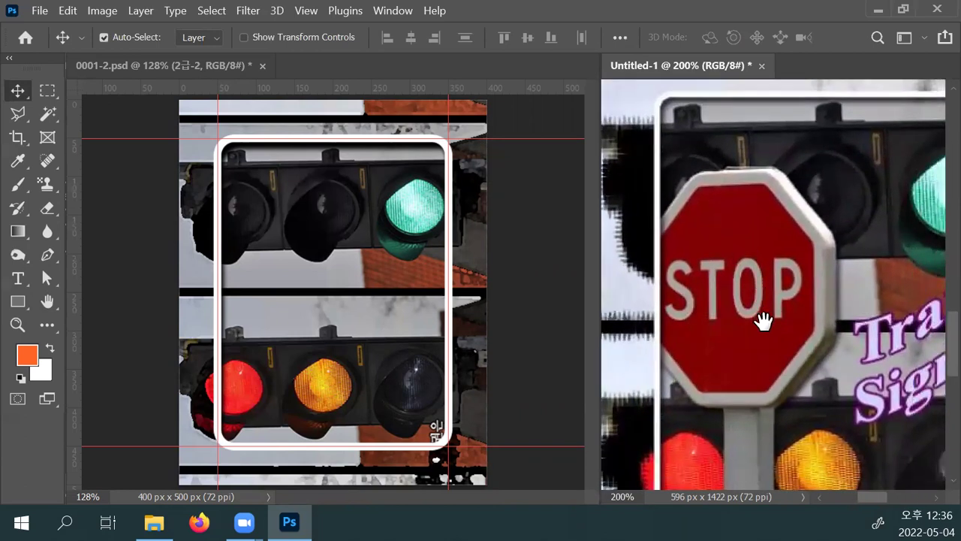
pyautogui.scroll(-2, 751, 308)
pyautogui.hscroll(2, 751, 308)
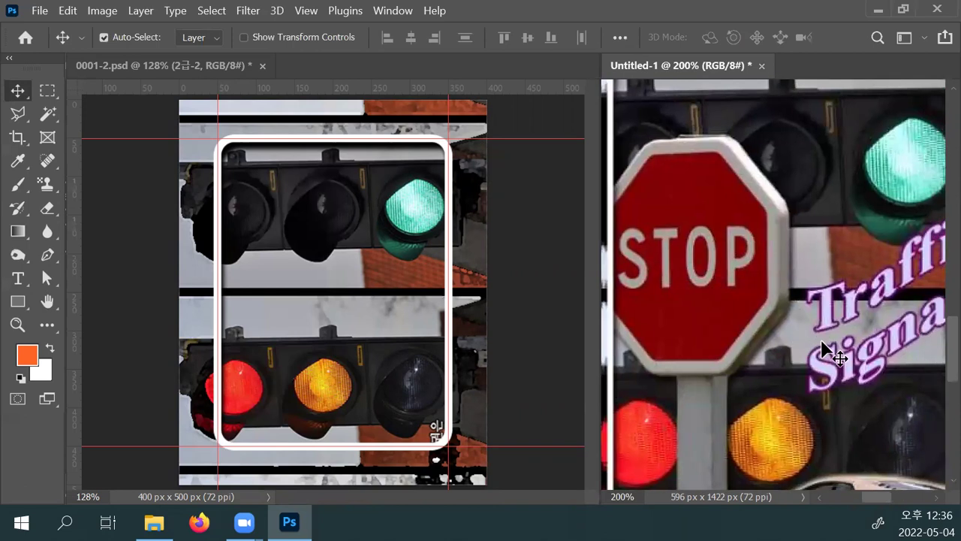
pyautogui.press('Tab')
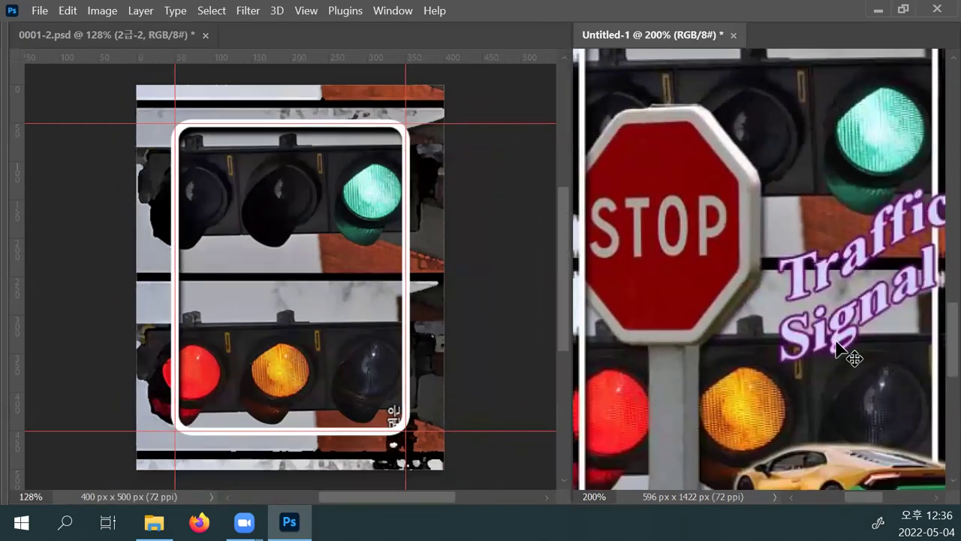
pyautogui.press('f')
pyautogui.moveTo(588, 319); pyautogui.dragTo(611, 395)
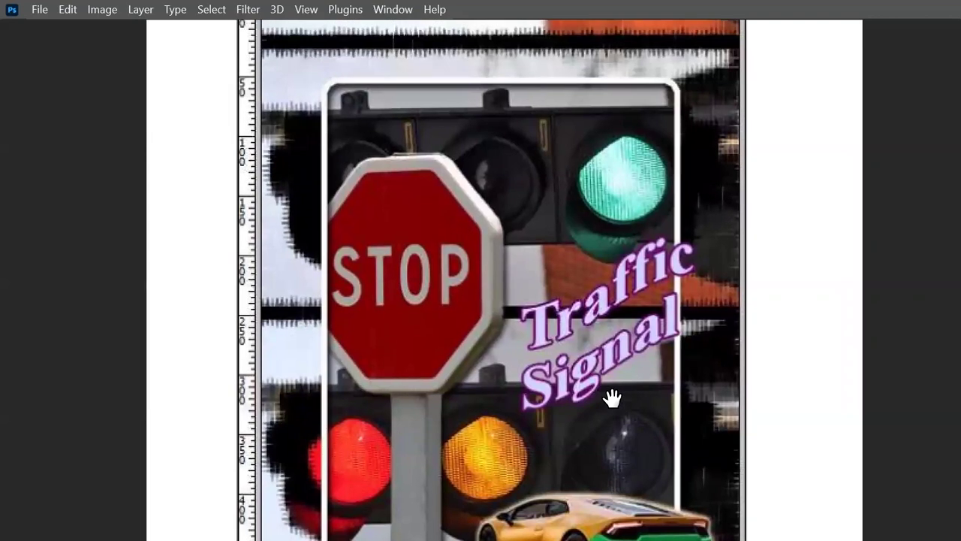
pyautogui.moveTo(555, 315); pyautogui.dragTo(565, 280)
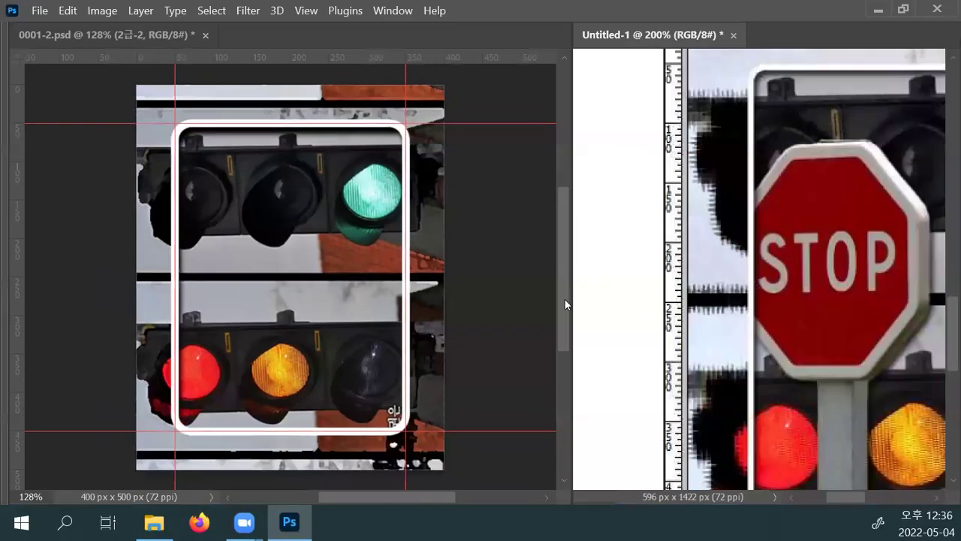
pyautogui.hotkey('ctrl', '0')
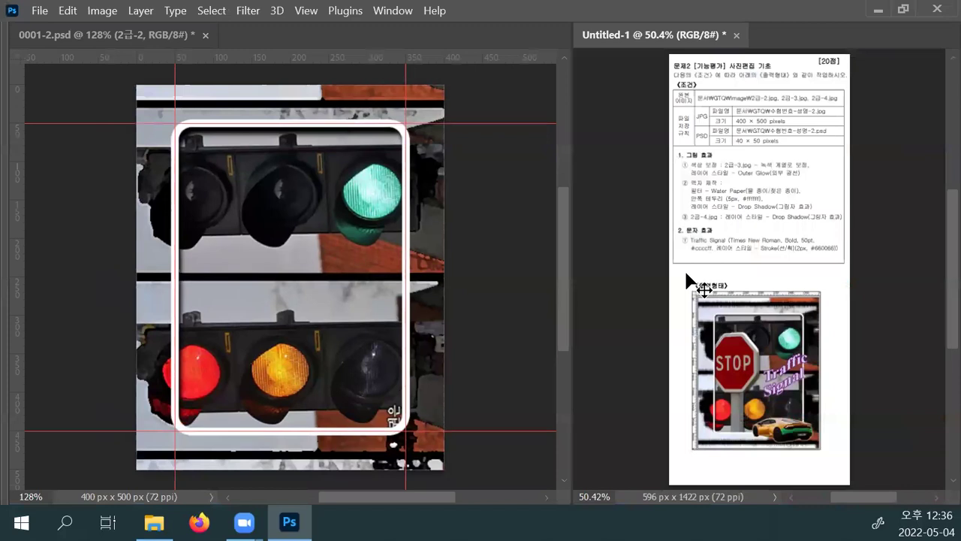
# Make the 2급-4 stop sign photo layer visible in 0001-2.psd.
pyautogui.click(403, 258)
pyautogui.press('Tab')
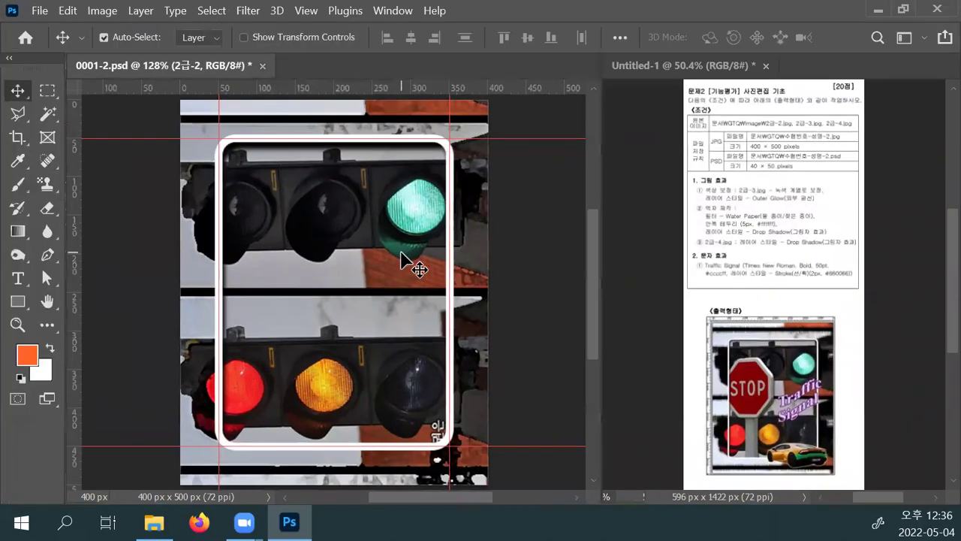
pyautogui.click(488, 264)
pyautogui.press('F7')
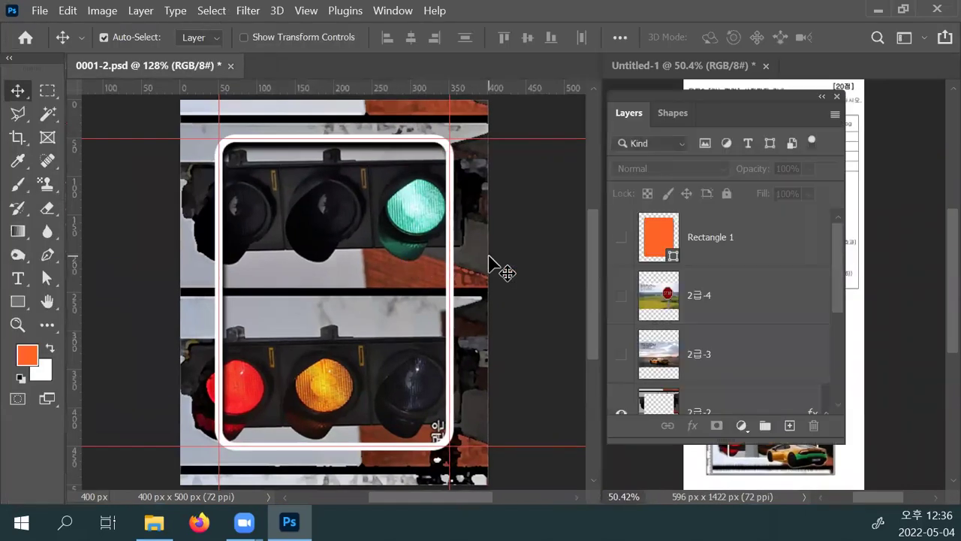
pyautogui.moveTo(835, 265)
pyautogui.mouseDown()
pyautogui.moveTo(837, 336)
pyautogui.moveTo(838, 274)
pyautogui.mouseUp()
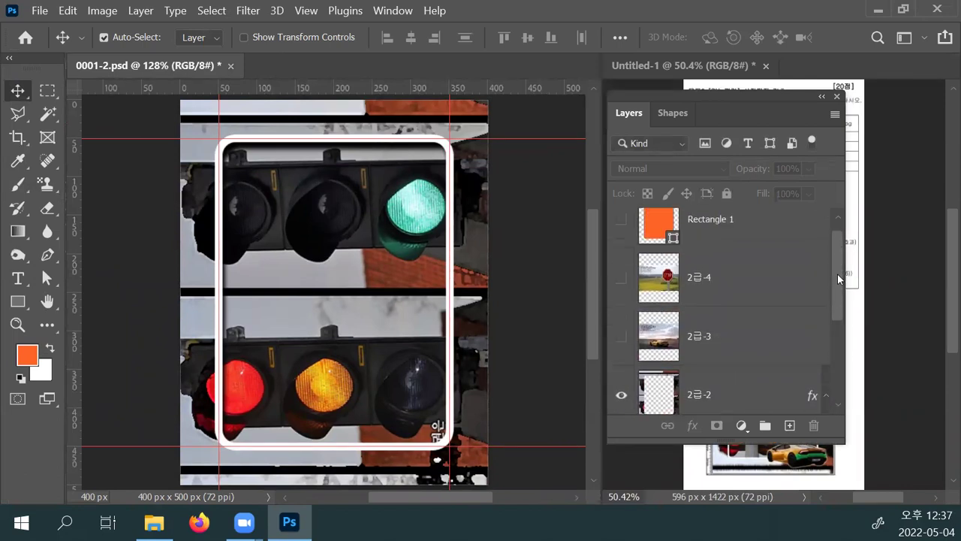
pyautogui.click(621, 278)
# Copy a rectangular area enclosing the stop sign and its pole from layer 2급-4 onto a new layer.
pyautogui.moveTo(392, 275); pyautogui.dragTo(389, 384)
pyautogui.click(47, 90)
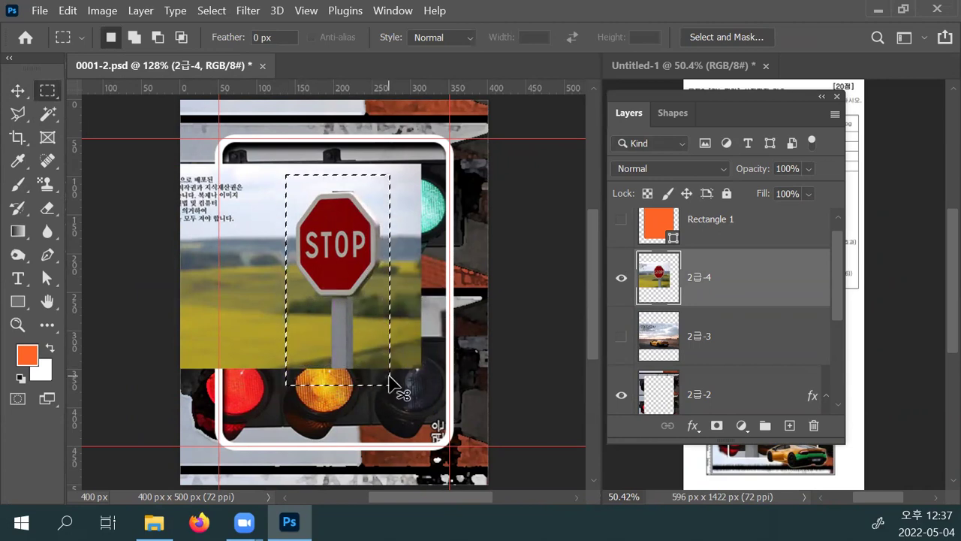
pyautogui.hotkey('ctrl', 'j')
# Delete the original 2급-4 layer, keeping only the cropped stop sign copy, and close the layer list.
pyautogui.click(718, 350)
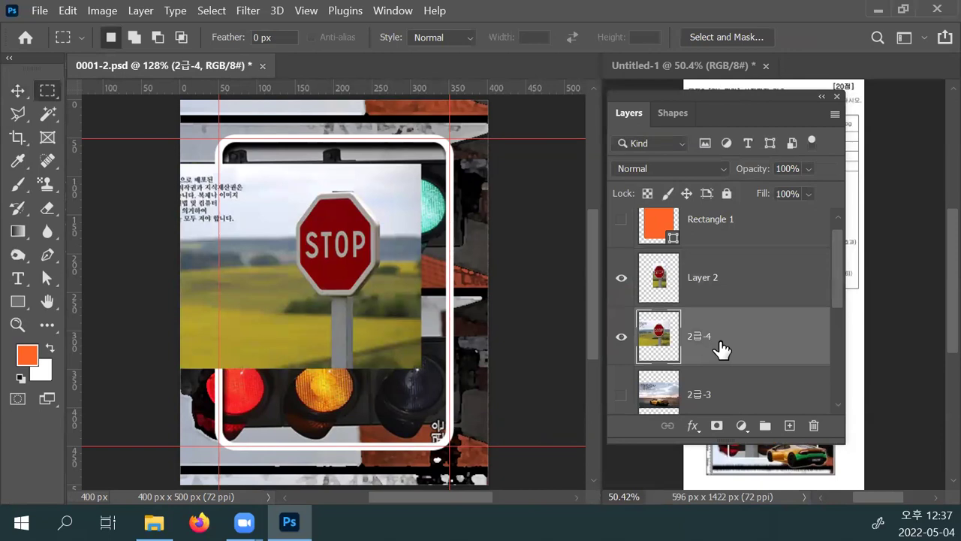
pyautogui.press('Delete')
pyautogui.click(20, 91)
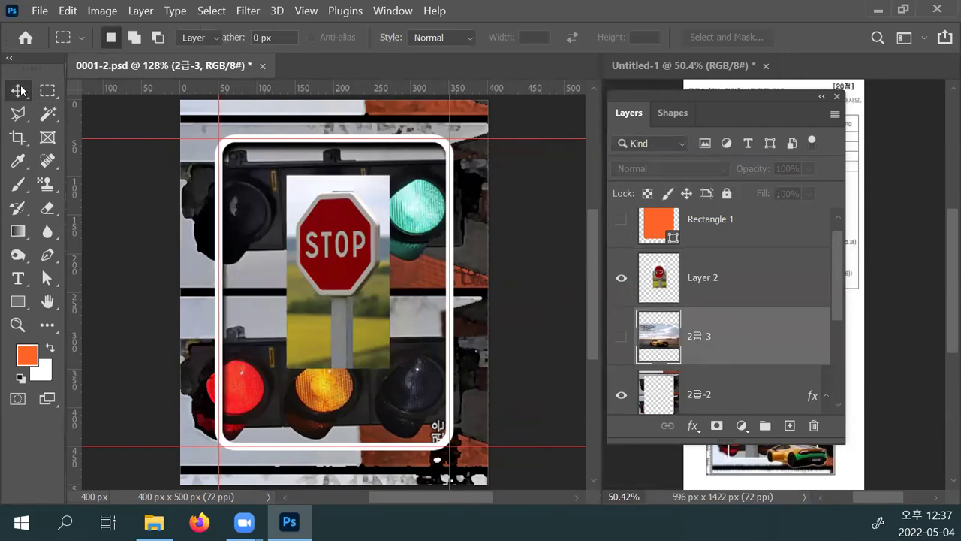
pyautogui.click(838, 97)
# Move the cropped stop sign to the lower left of the white frame, using the exam sheet's target picture as guide.
pyautogui.click(796, 389)
pyautogui.scroll(-5, 780, 360)
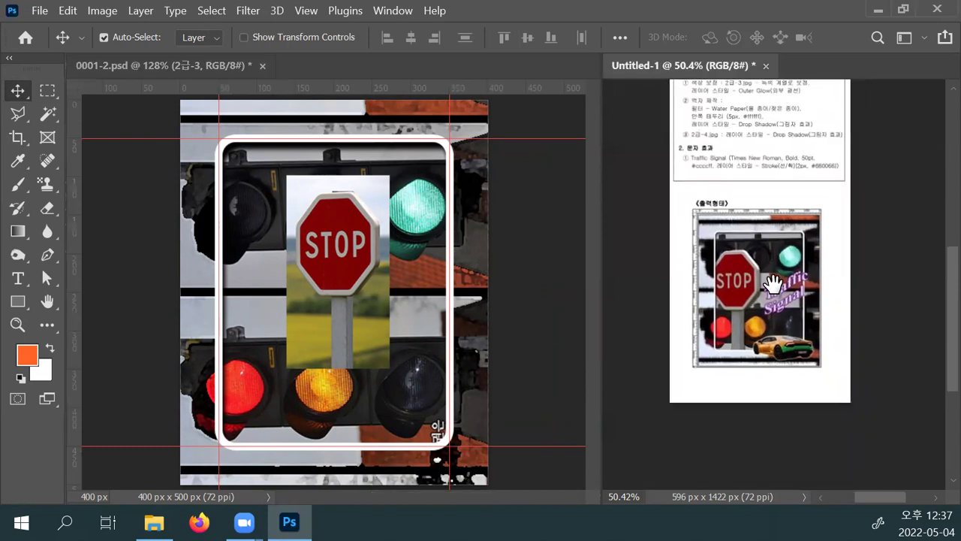
pyautogui.scroll(2, 777, 287)
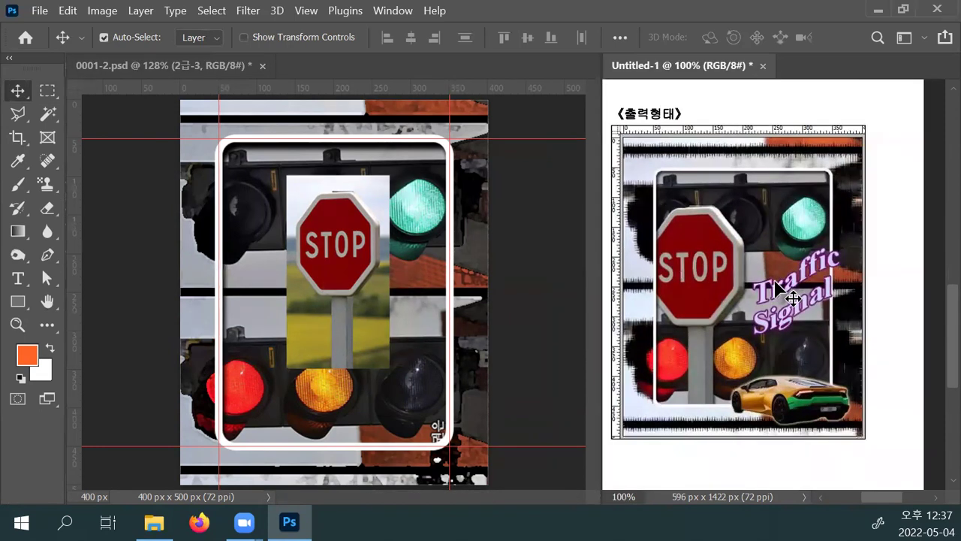
pyautogui.moveTo(735, 289); pyautogui.dragTo(753, 286)
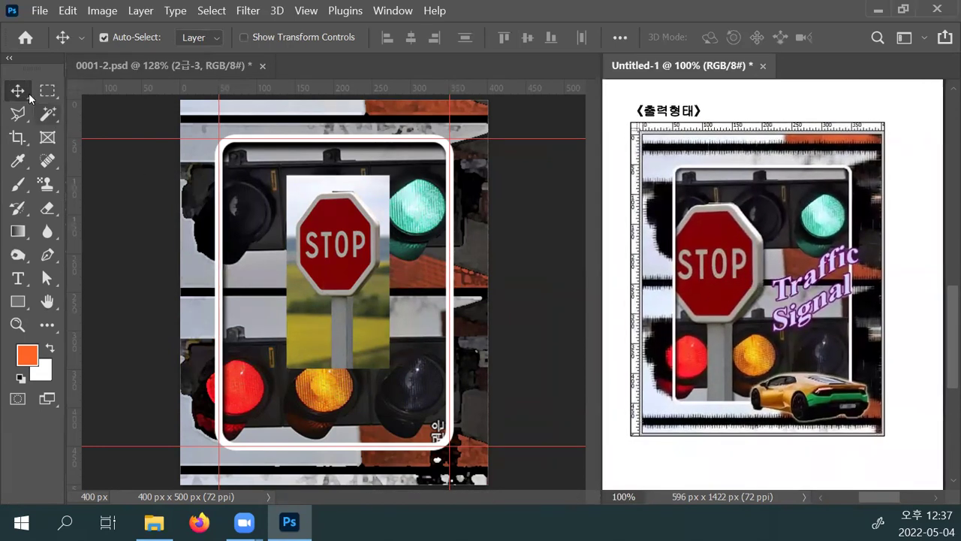
pyautogui.click(308, 312)
pyautogui.moveTo(331, 291); pyautogui.dragTo(287, 347)
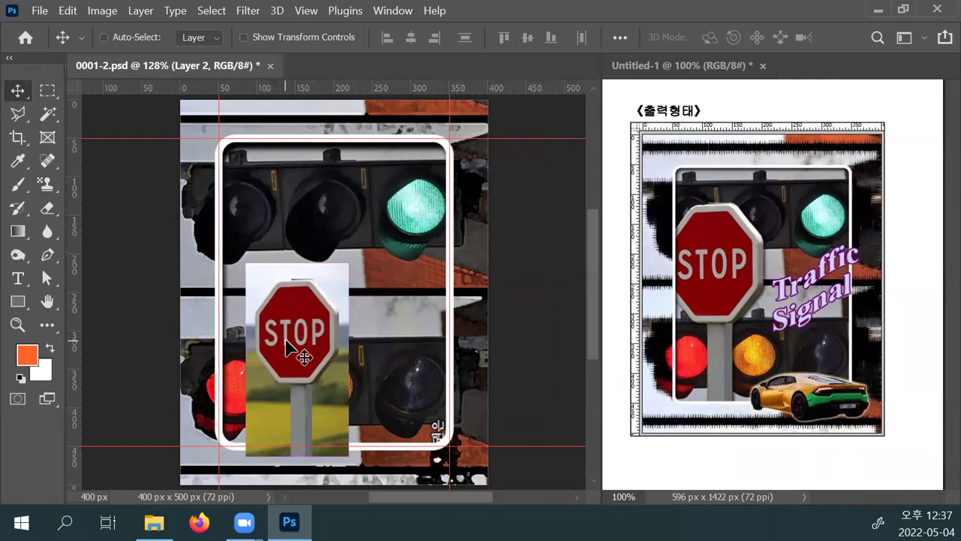
# Clip the stop sign layer to the layer below and shift the sign against the frame's left edge.
pyautogui.hotkey('ctrl', 'alt', 'g')
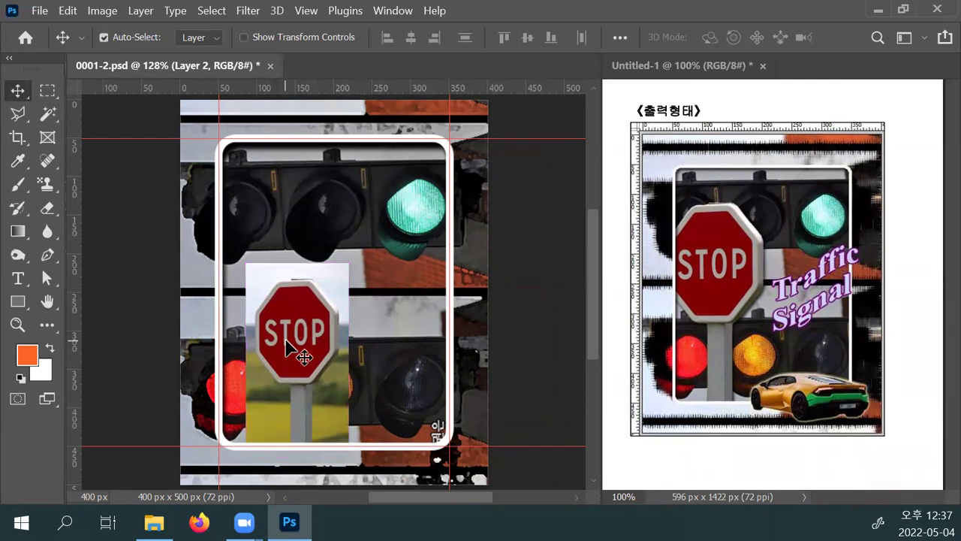
pyautogui.moveTo(285, 339); pyautogui.dragTo(248, 349)
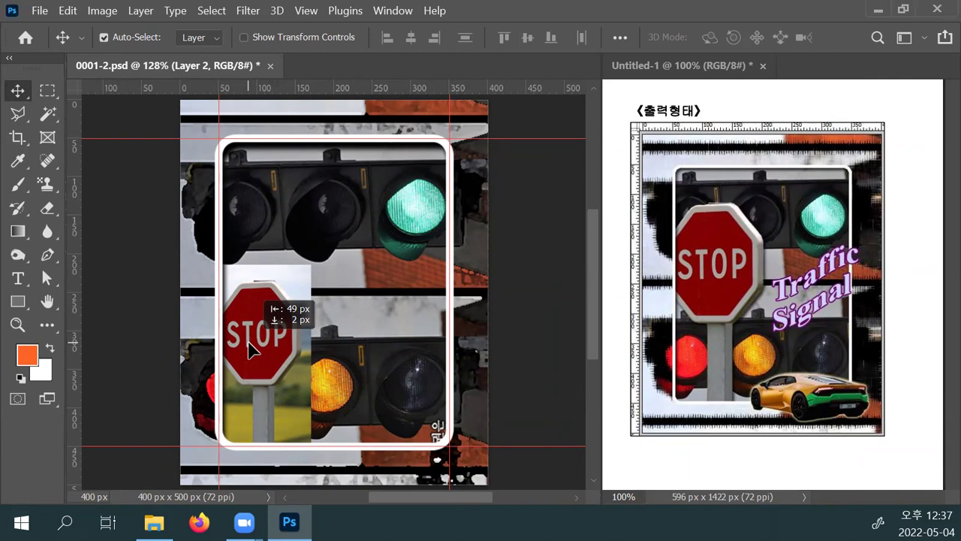
pyautogui.moveTo(249, 343); pyautogui.dragTo(249, 338)
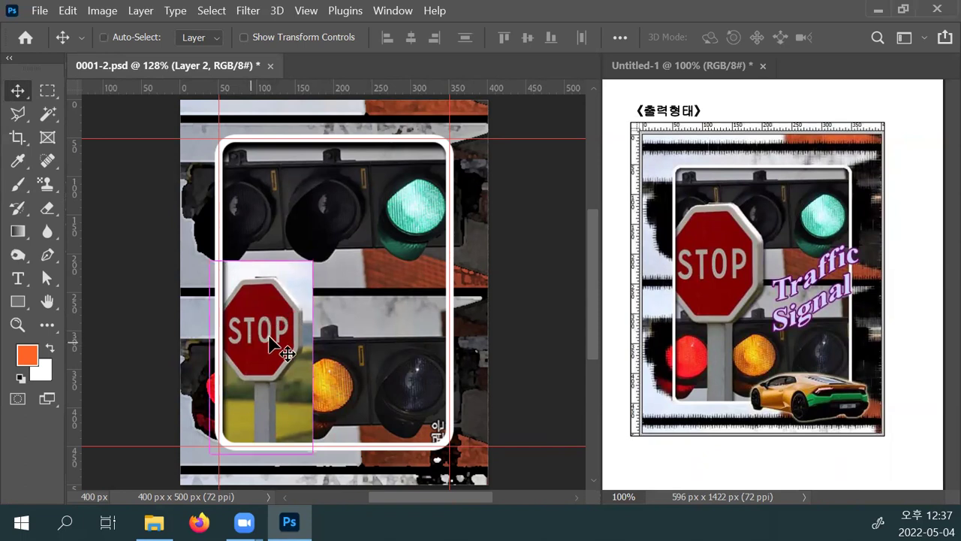
# Enlarge the stop sign layer with Free Transform to approach its size in the target picture.
pyautogui.hotkey('ctrl', 't')
pyautogui.moveTo(310, 265); pyautogui.dragTo(325, 229)
pyautogui.press('Return')
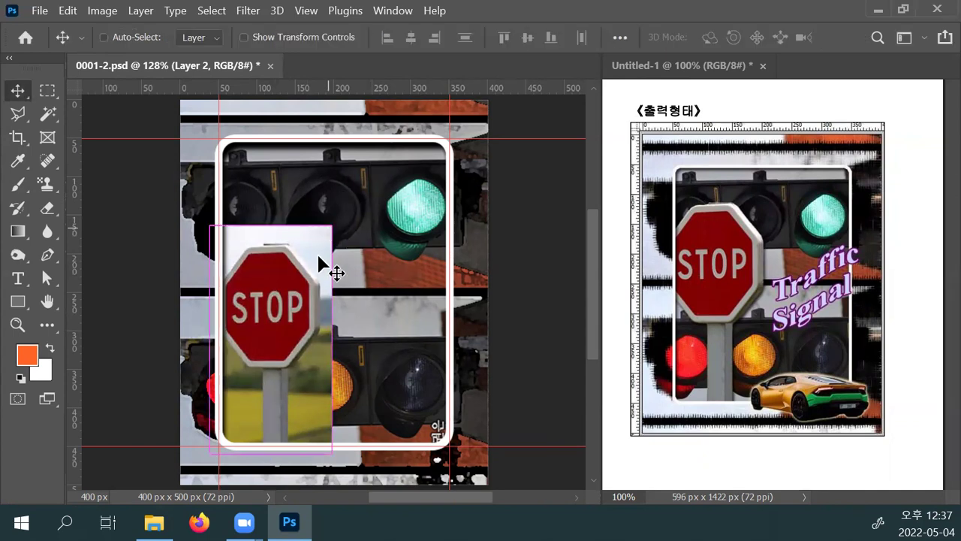
# Check the Use Legacy Free Transform option in the general preferences.
pyautogui.hotkey('ctrl', 'k')
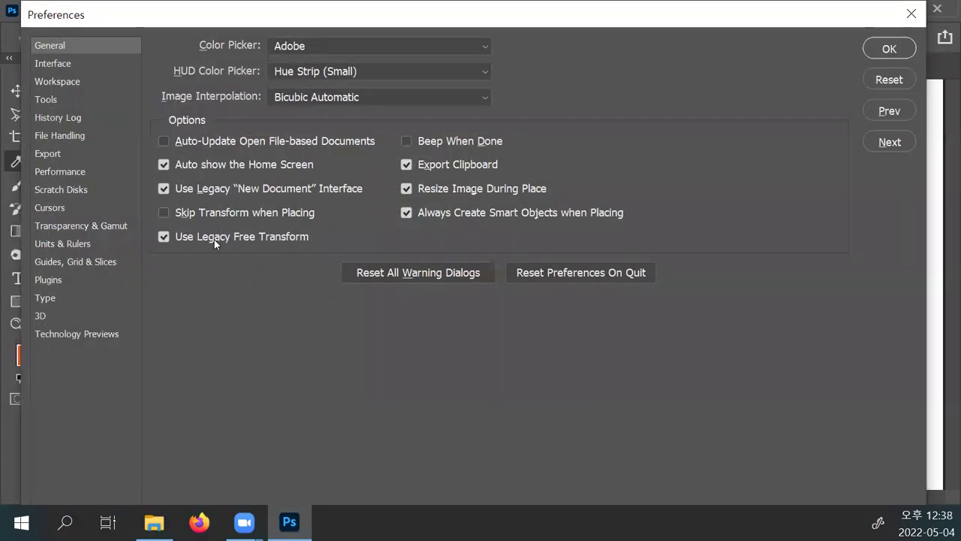
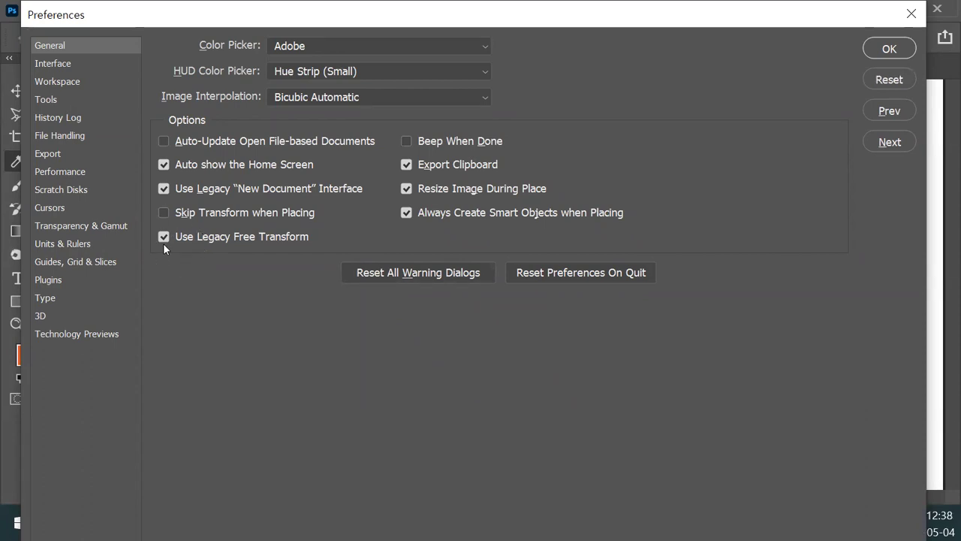
pyautogui.press('alt')
pyautogui.click(878, 49)
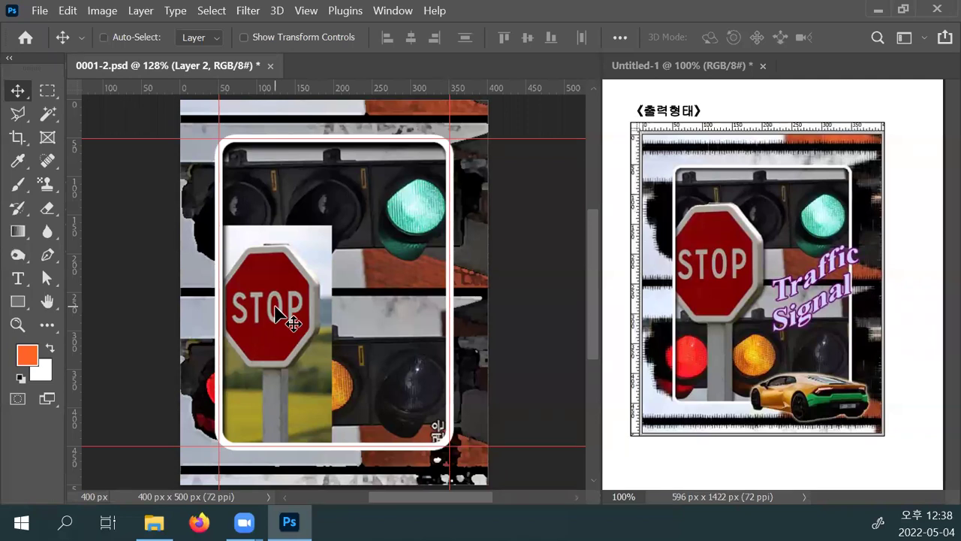
# Release the stop sign layer's clipping so the whole crop shows, and hide the guides.
pyautogui.hotkey('ctrl', 'z')
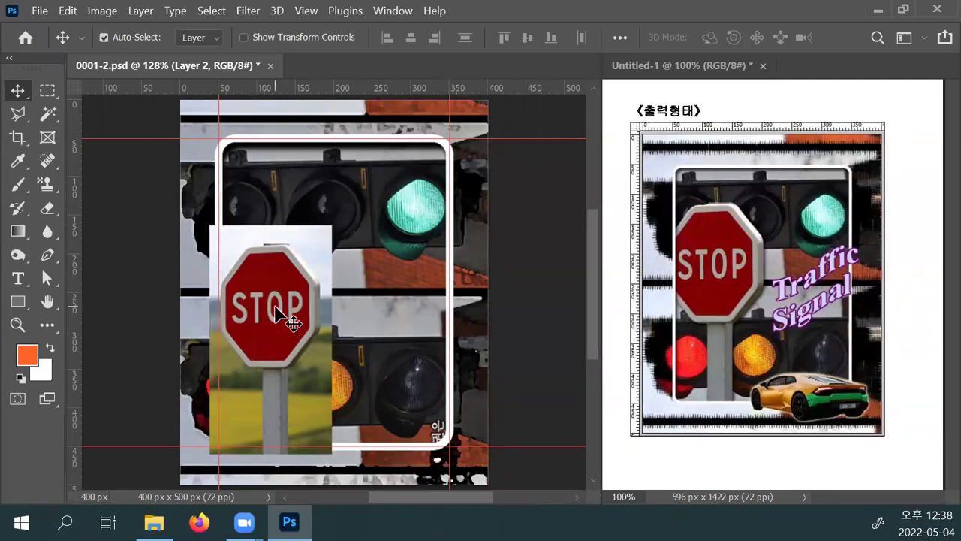
pyautogui.press('alt')
pyautogui.press('ctrl')
pyautogui.hotkey('ctrl', ';')
pyautogui.hotkey('ctrl', ';')
pyautogui.hotkey('ctrl', ';')
pyautogui.hotkey('ctrl', ';')
pyautogui.hotkey('ctrl', ';')
pyautogui.hotkey('ctrl', ';')
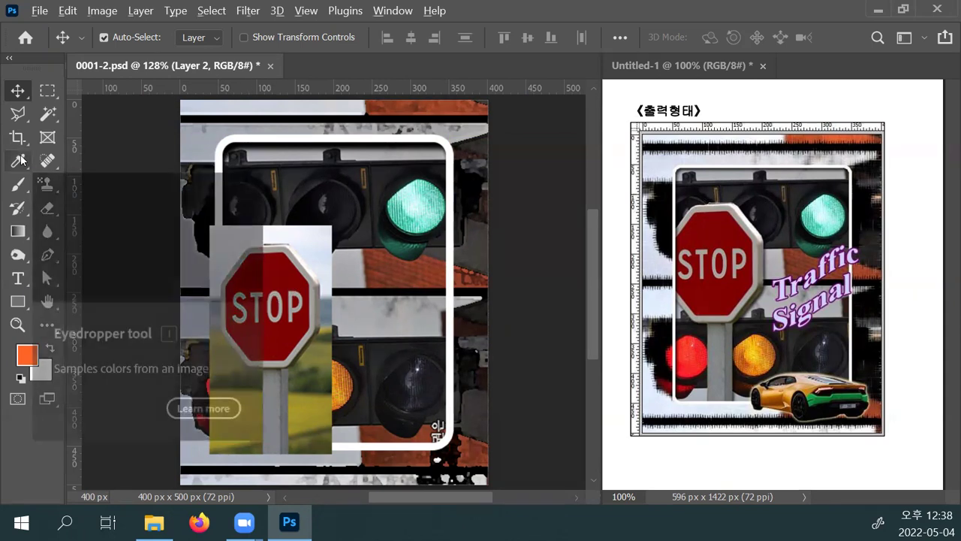
# Try selecting the sky around the stop sign with the Magic Wand at tolerance 100 and at tolerance 32.
pyautogui.click(48, 116)
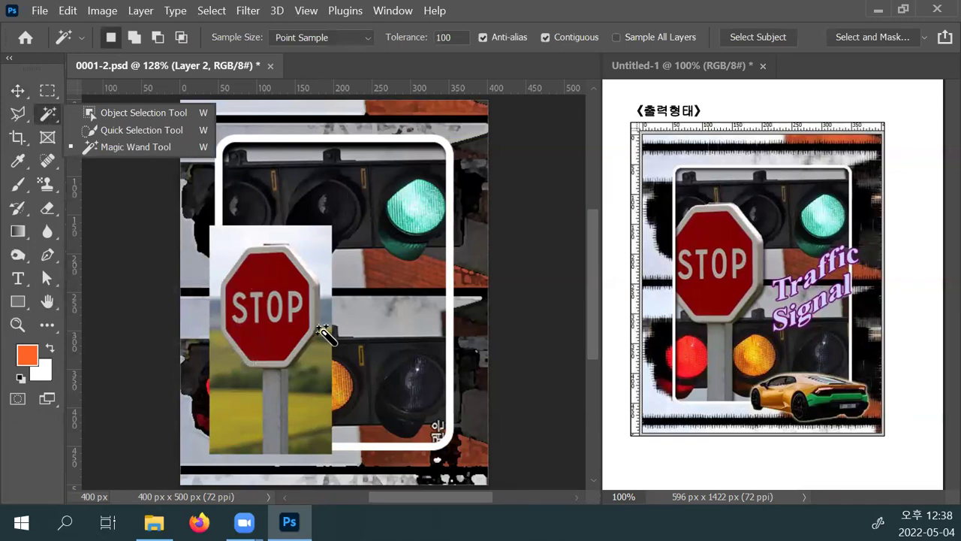
pyautogui.click(240, 254)
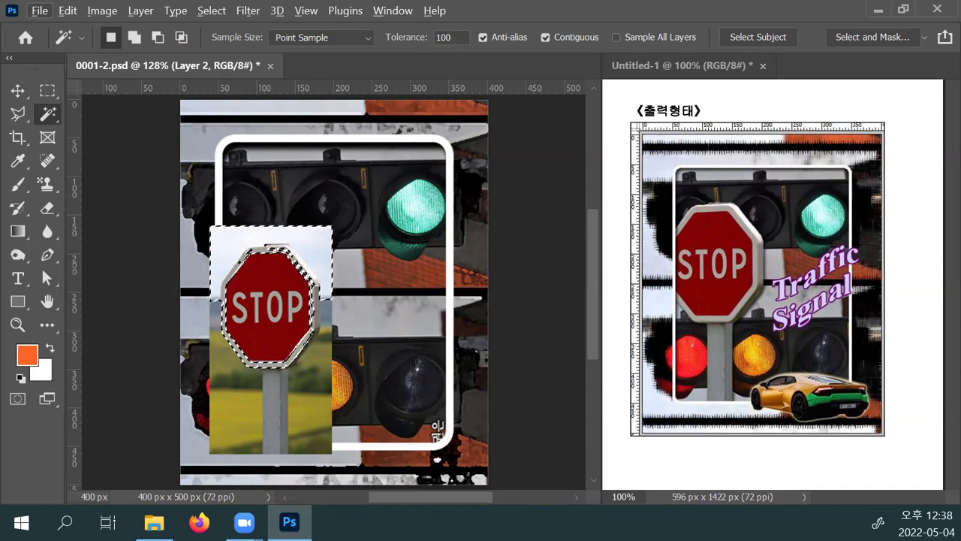
pyautogui.click(449, 38)
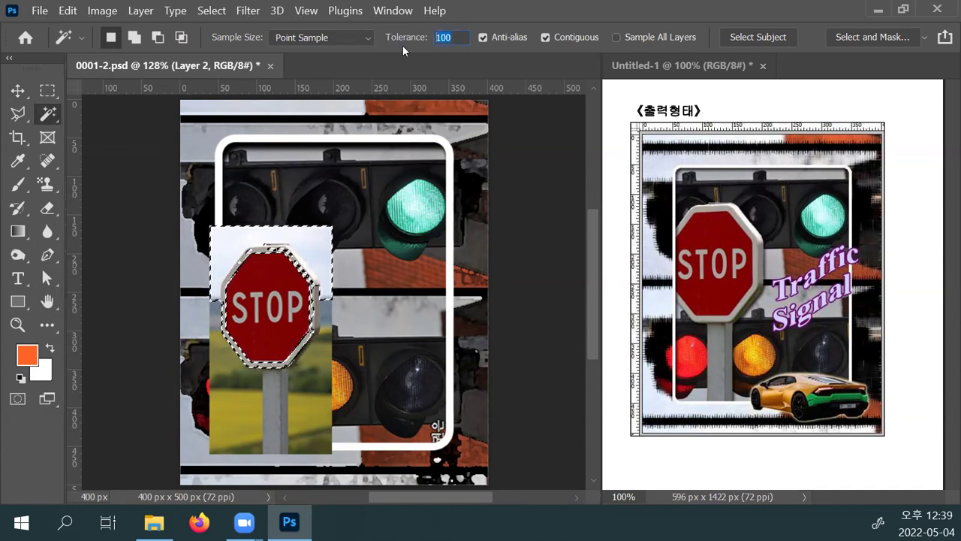
pyautogui.write('32')
pyautogui.press('Return')
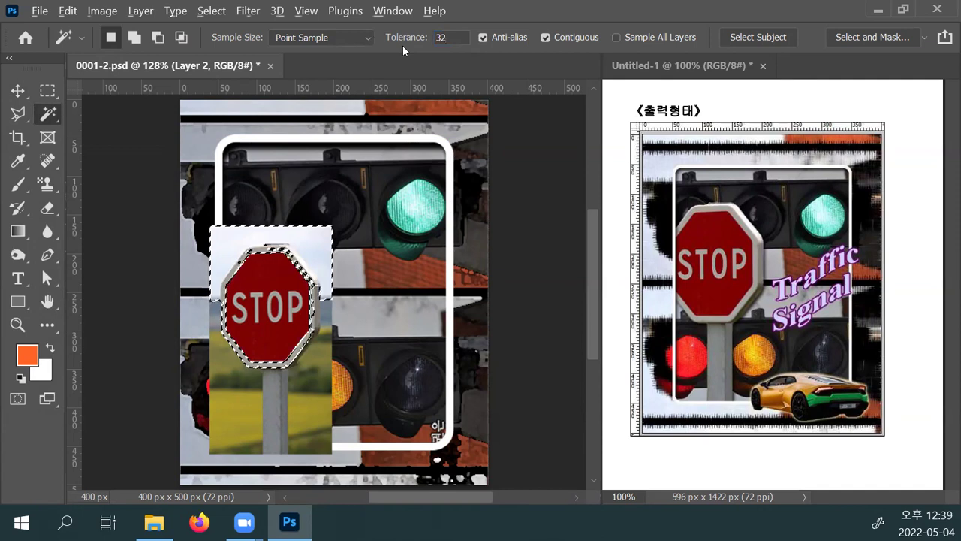
pyautogui.click(294, 249)
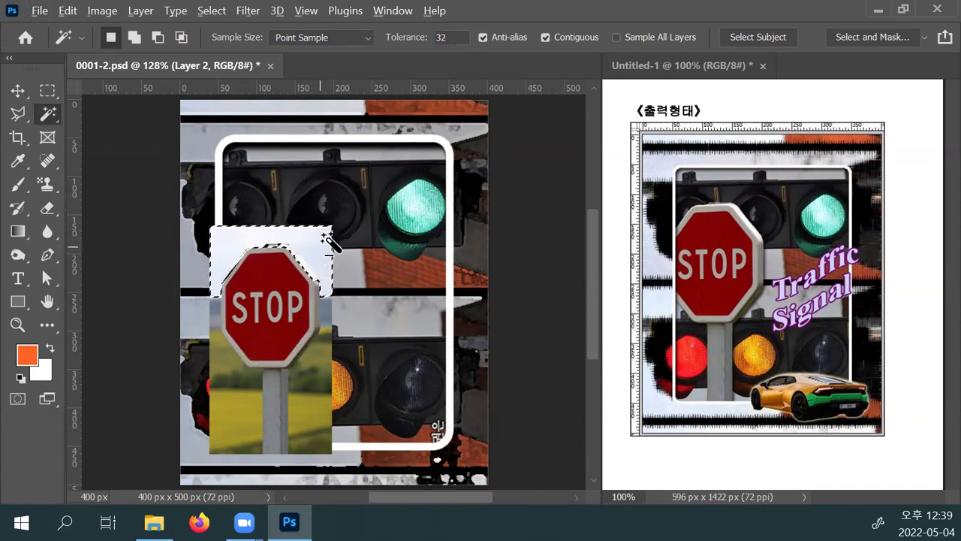
# Delete the sky around the upper part of the stop sign, using Magic Wand selections at tolerance 15, and deselect.
pyautogui.click(453, 37)
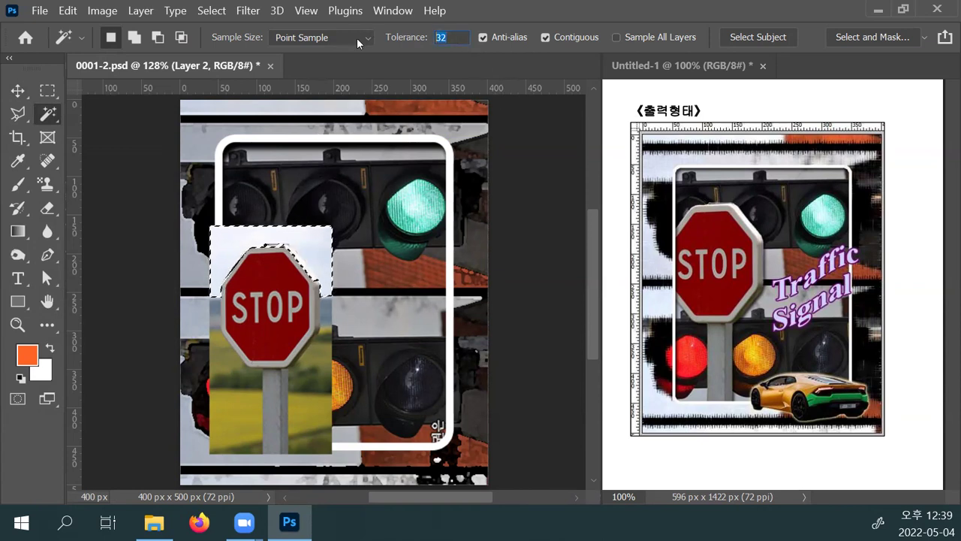
pyautogui.write('15')
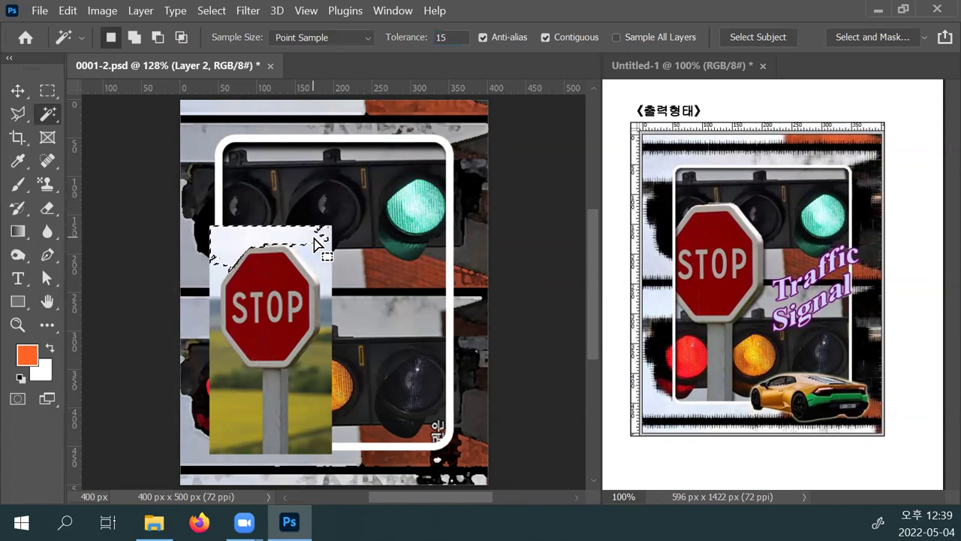
pyautogui.press('shift')
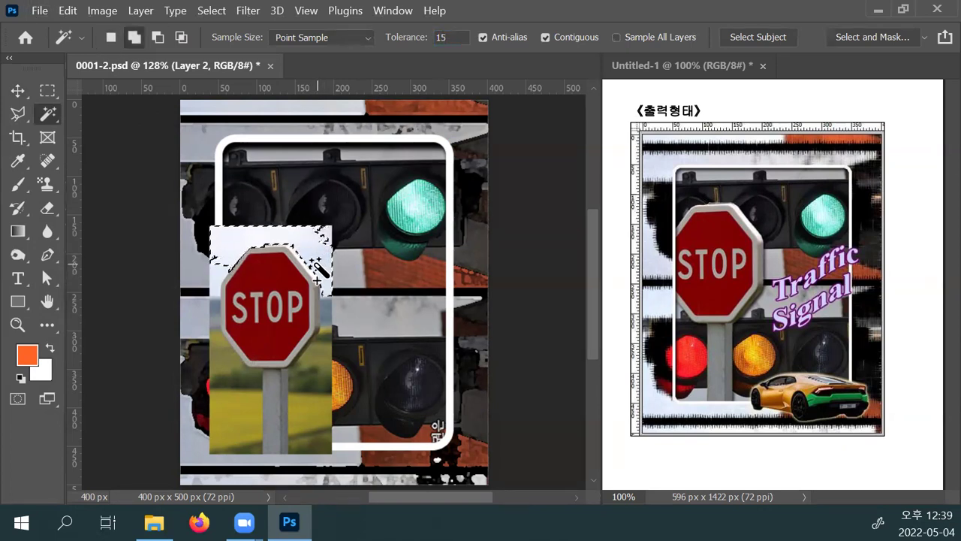
pyautogui.keyDown('shift'); pyautogui.click(323, 230); pyautogui.keyUp('shift')
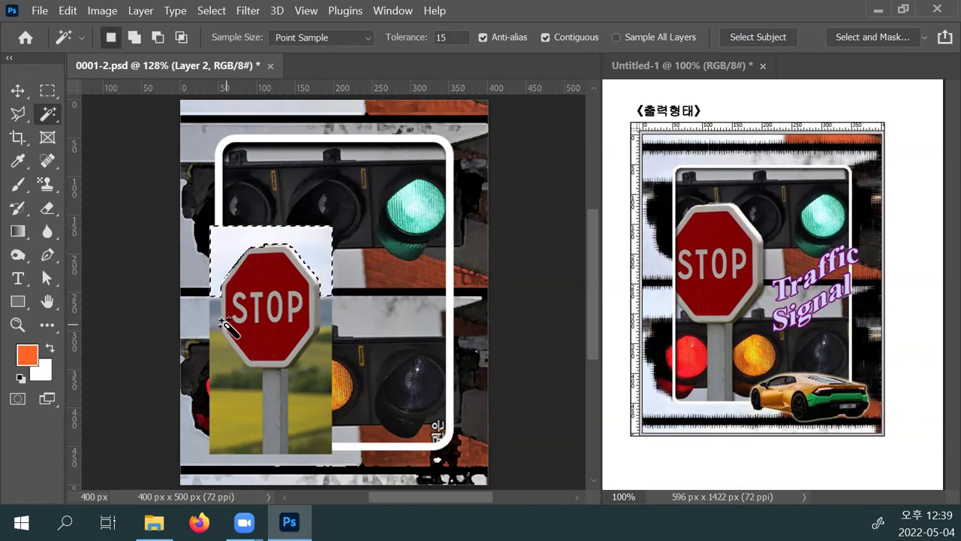
pyautogui.press('Delete')
pyautogui.hotkey('ctrl', 'd')
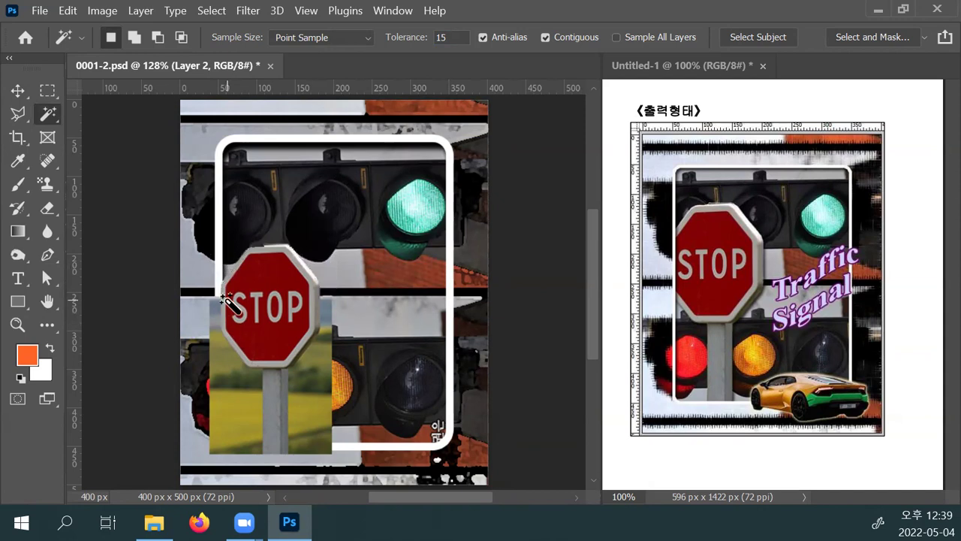
# Undo the Magic Wand deletion of the sky around the upper part of the stop sign.
pyautogui.hotkey('ctrl', 'z')
pyautogui.hotkey('ctrl', 'z')
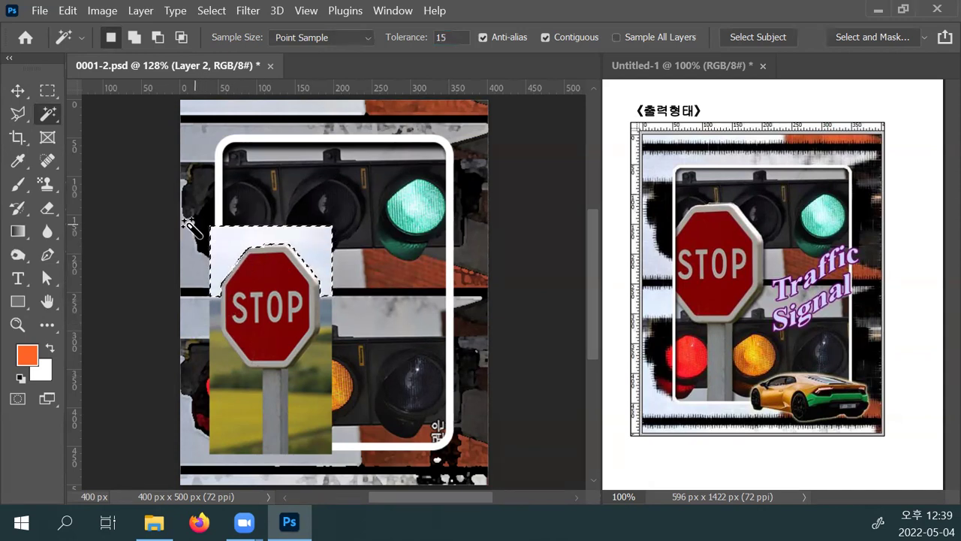
# Start a Polygonal Lasso outline at the stop sign's upper-left corner and trace its left edges to the lower-left corner.
pyautogui.click(17, 115)
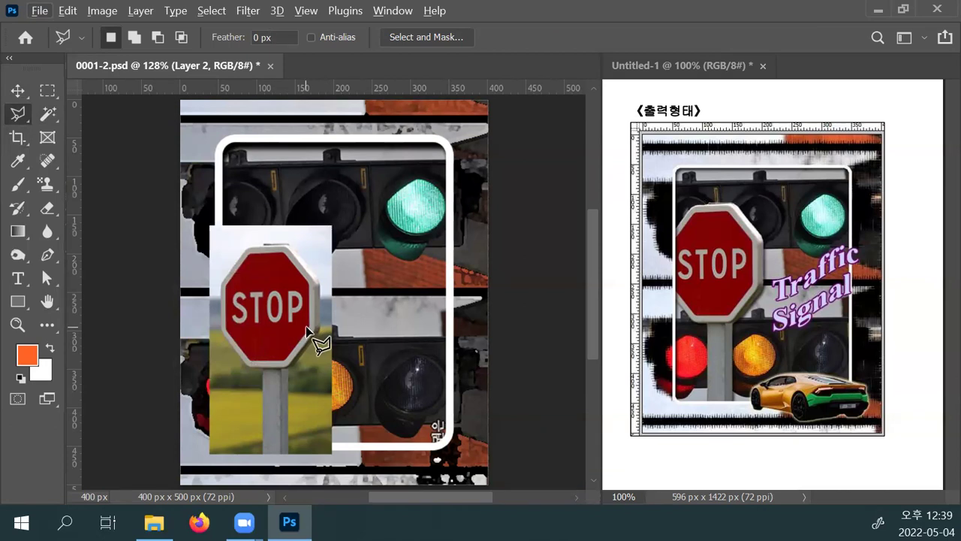
pyautogui.scroll(2, 305, 326)
pyautogui.moveTo(307, 326); pyautogui.dragTo(390, 308)
pyautogui.scroll(1, 390, 308)
pyautogui.click(264, 189)
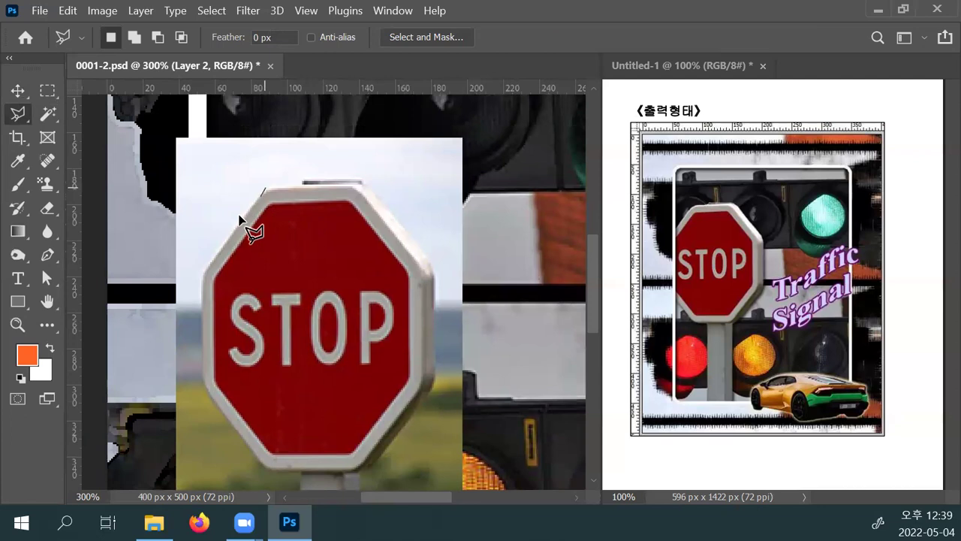
pyautogui.click(204, 271)
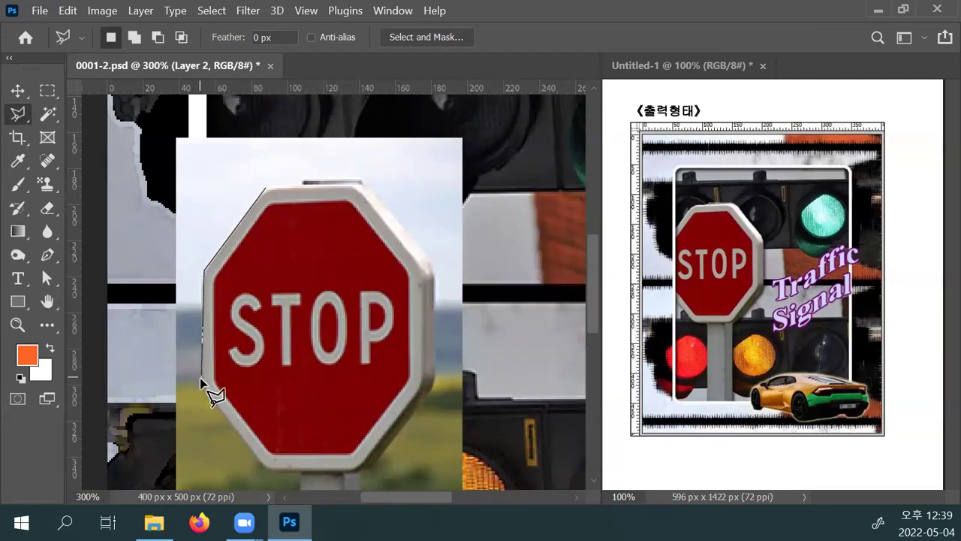
pyautogui.click(203, 383)
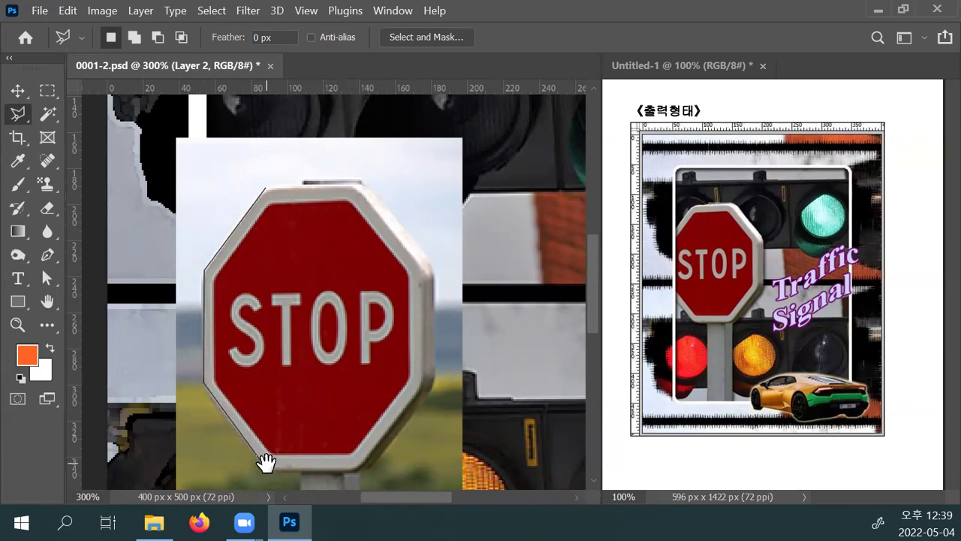
pyautogui.moveTo(263, 457); pyautogui.dragTo(266, 326)
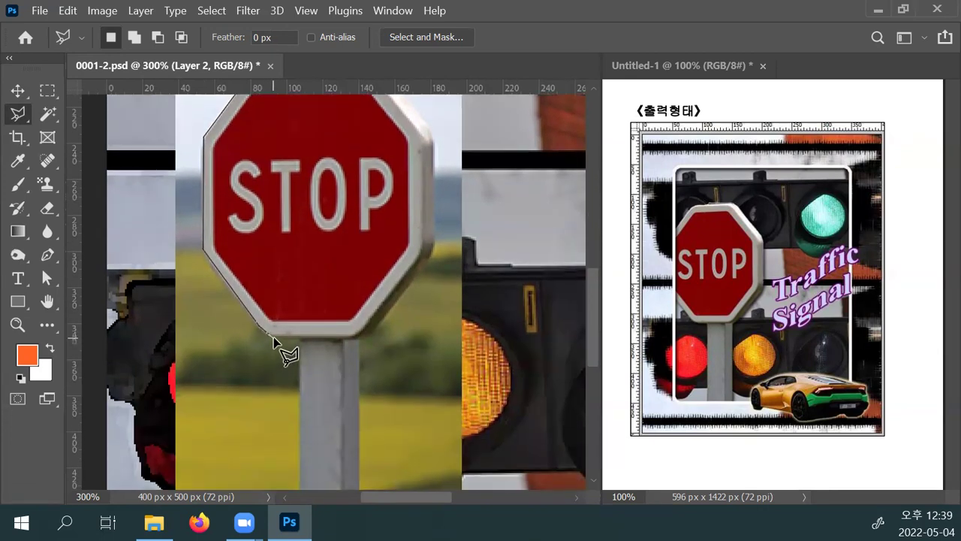
# Continue the lasso outline along the sign's underside, down the post, across its base and back up its right side.
pyautogui.click(298, 339)
pyautogui.moveTo(296, 376); pyautogui.dragTo(296, 251)
pyautogui.click(298, 413)
pyautogui.click(352, 428)
pyautogui.click(358, 414)
pyautogui.click(360, 216)
pyautogui.moveTo(368, 236); pyautogui.dragTo(370, 346)
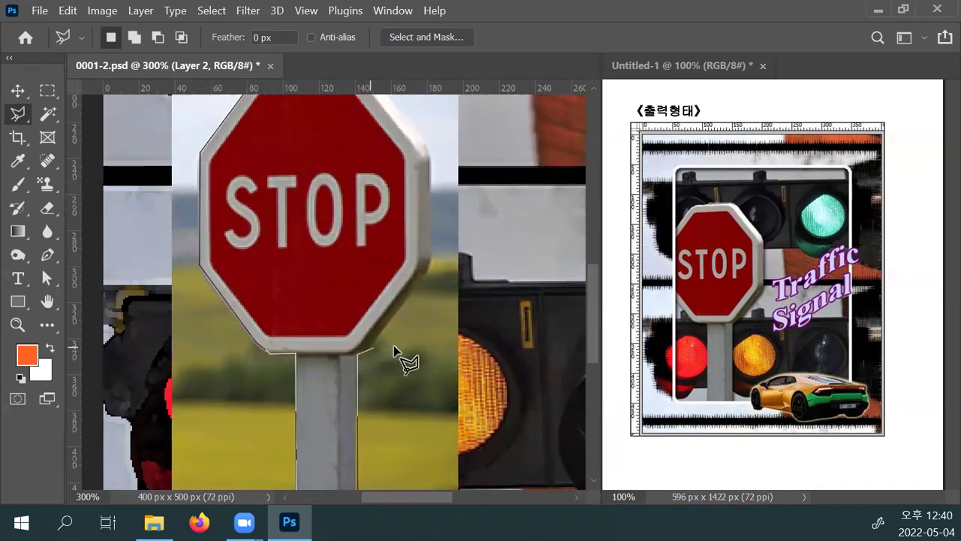
# Close the lasso outline outside the crop around its lower and left parts, delete the enclosed background, and deselect.
pyautogui.click(494, 302)
pyautogui.moveTo(494, 390); pyautogui.dragTo(498, 272)
pyautogui.click(501, 443)
pyautogui.click(415, 463)
pyautogui.click(185, 453)
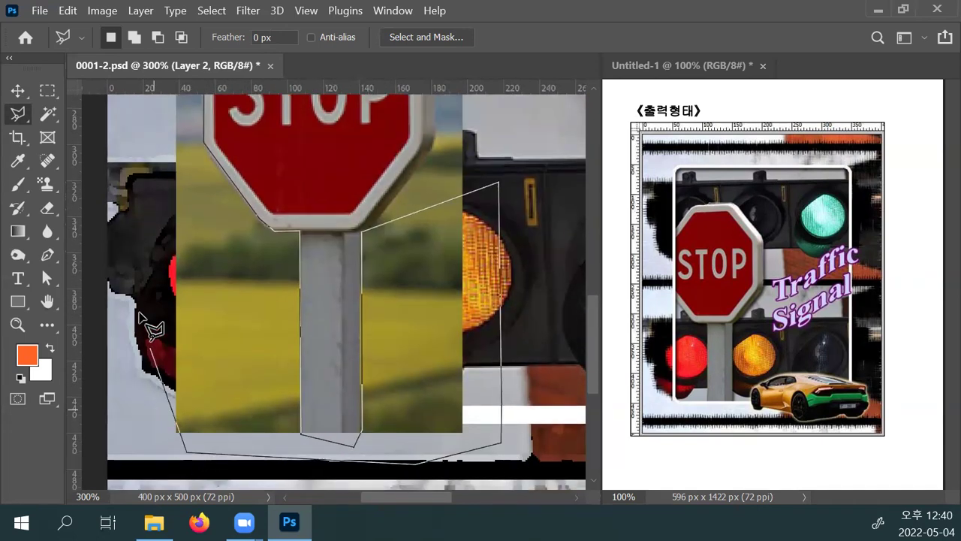
pyautogui.click(113, 387)
pyautogui.moveTo(113, 268); pyautogui.dragTo(154, 435)
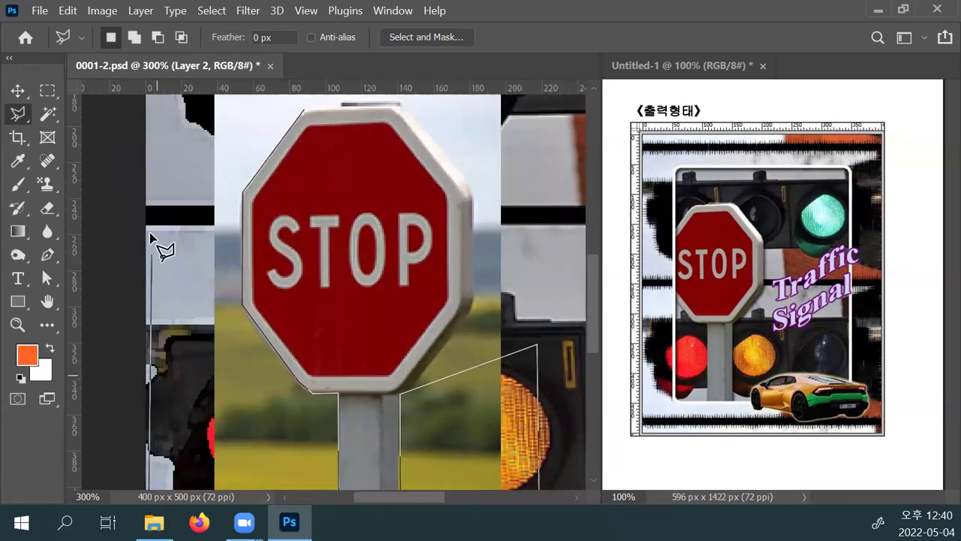
pyautogui.moveTo(172, 203); pyautogui.dragTo(176, 313)
pyautogui.click(183, 151)
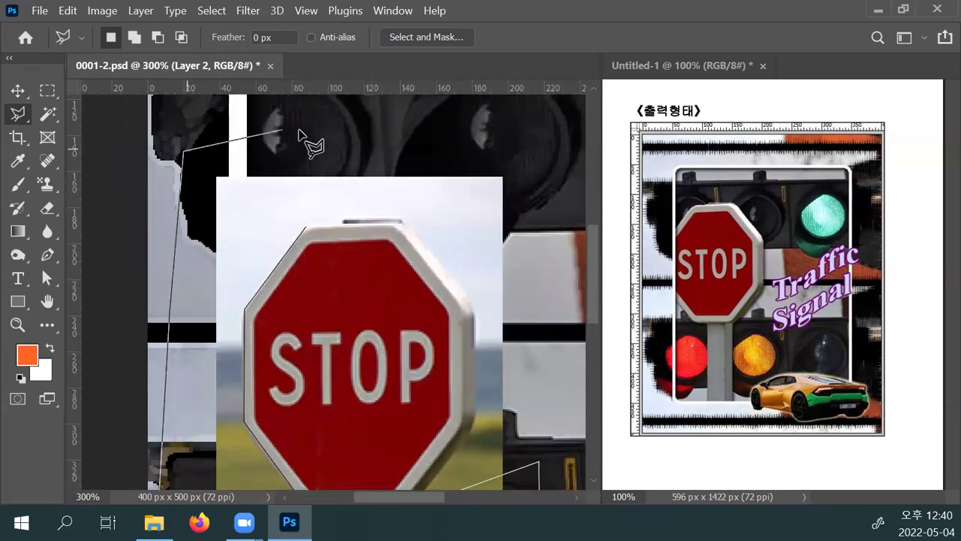
pyautogui.doubleClick(312, 134)
pyautogui.press('Delete')
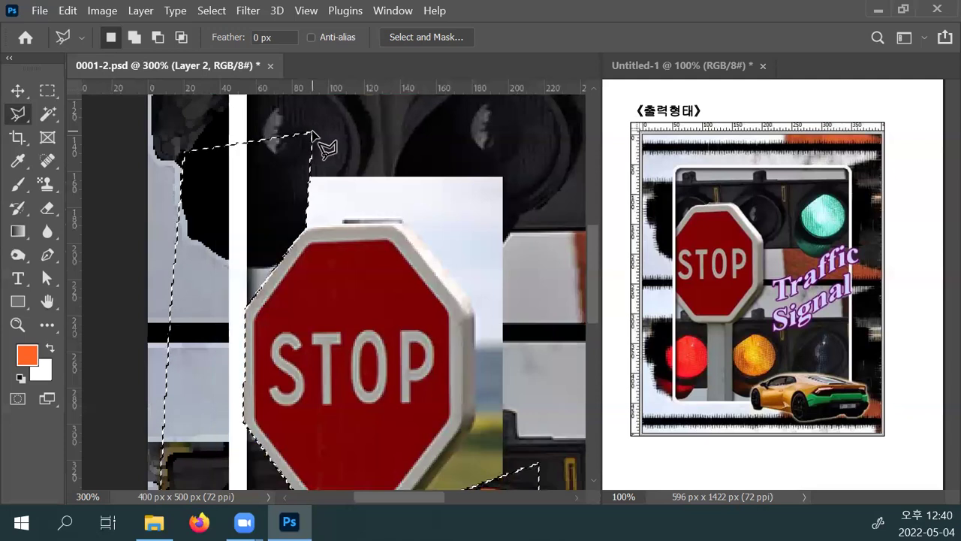
pyautogui.hotkey('ctrl', 'd')
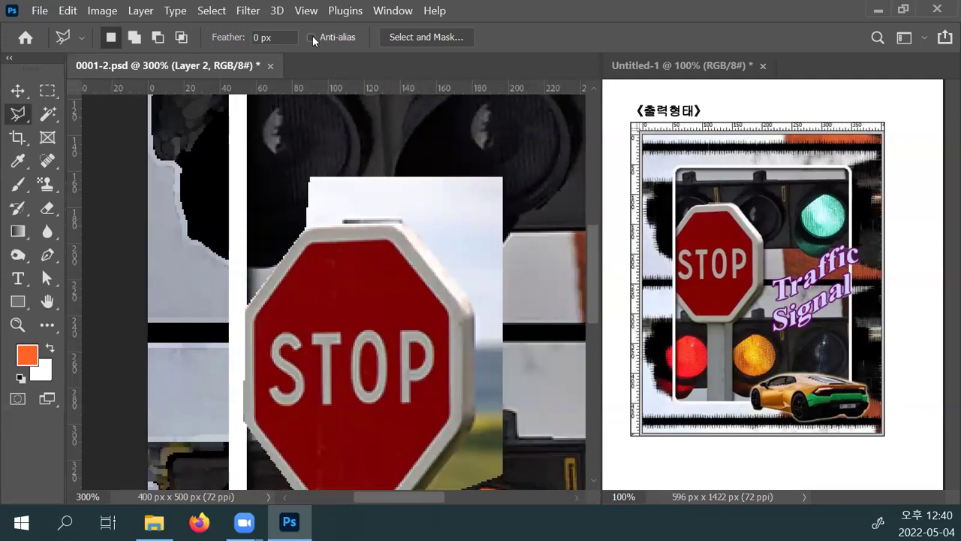
# Enable Anti-alias for the Polygonal Lasso and trace the stop sign's top and right edges, including the small post cap.
pyautogui.press('alt')
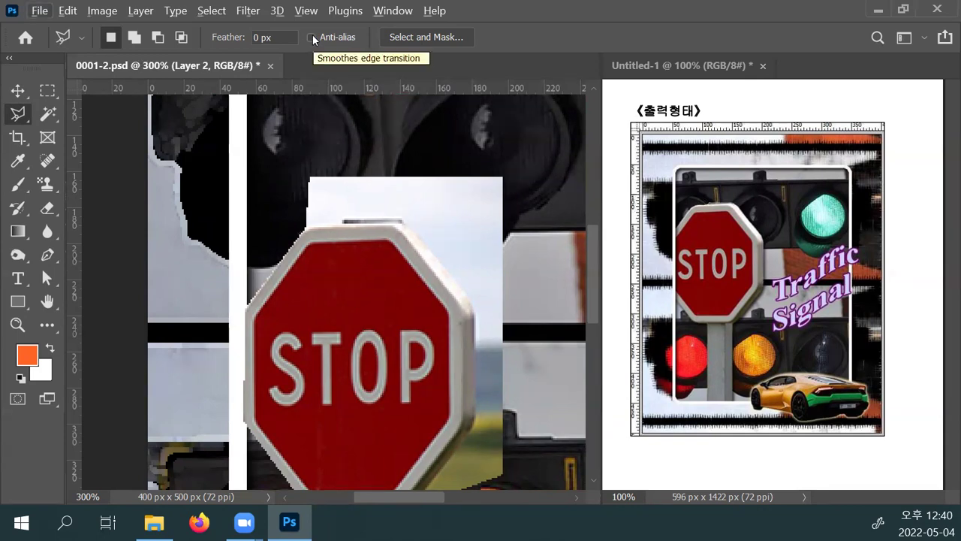
pyautogui.click(312, 36)
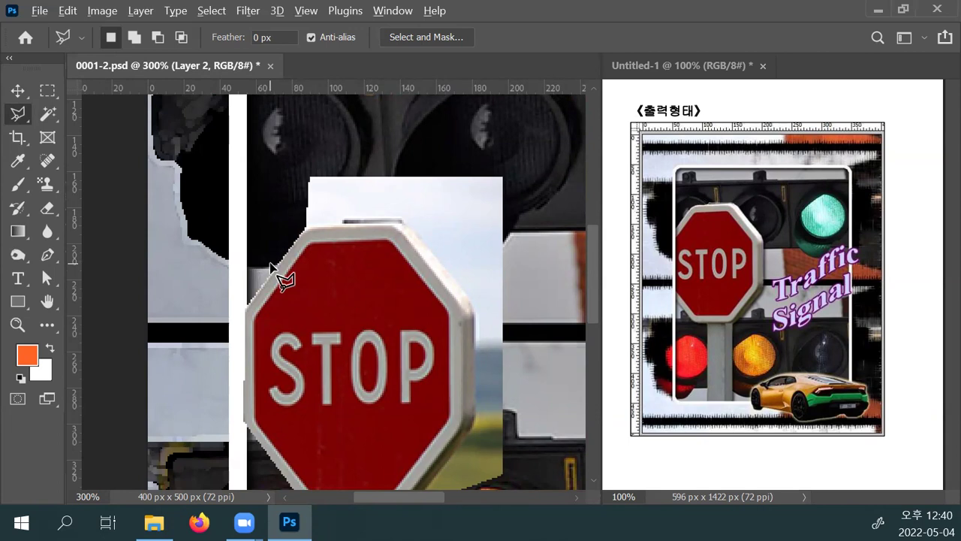
pyautogui.click(301, 226)
pyautogui.click(405, 224)
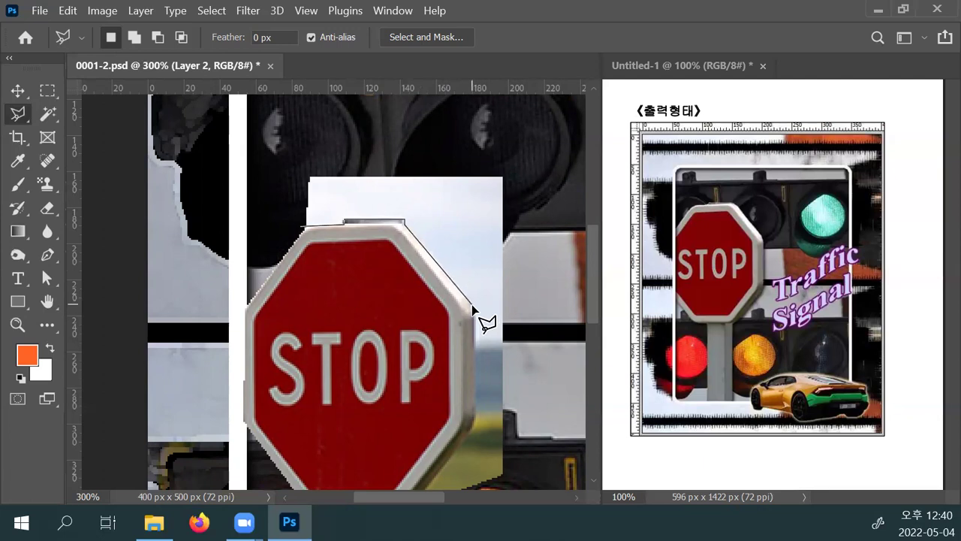
pyautogui.click(473, 327)
pyautogui.moveTo(470, 356); pyautogui.dragTo(452, 220)
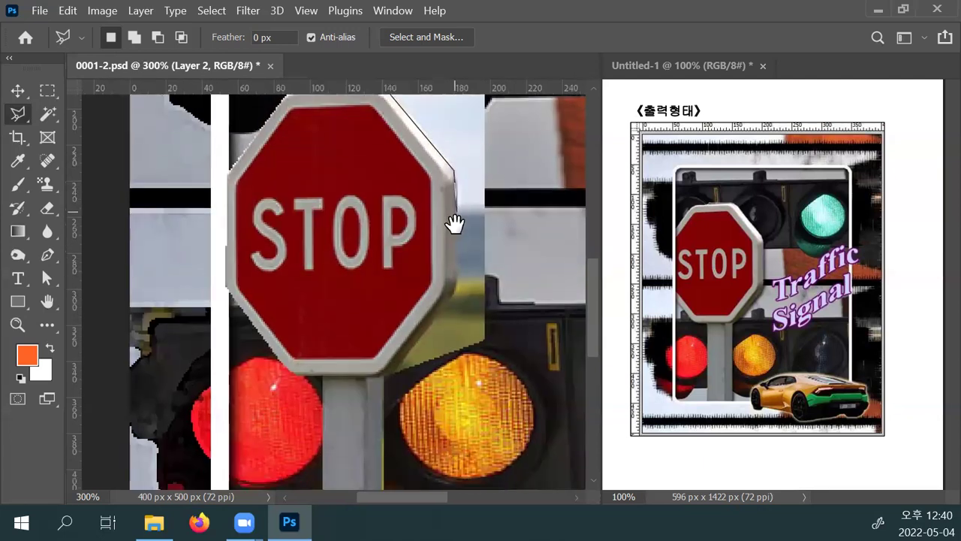
pyautogui.click(457, 286)
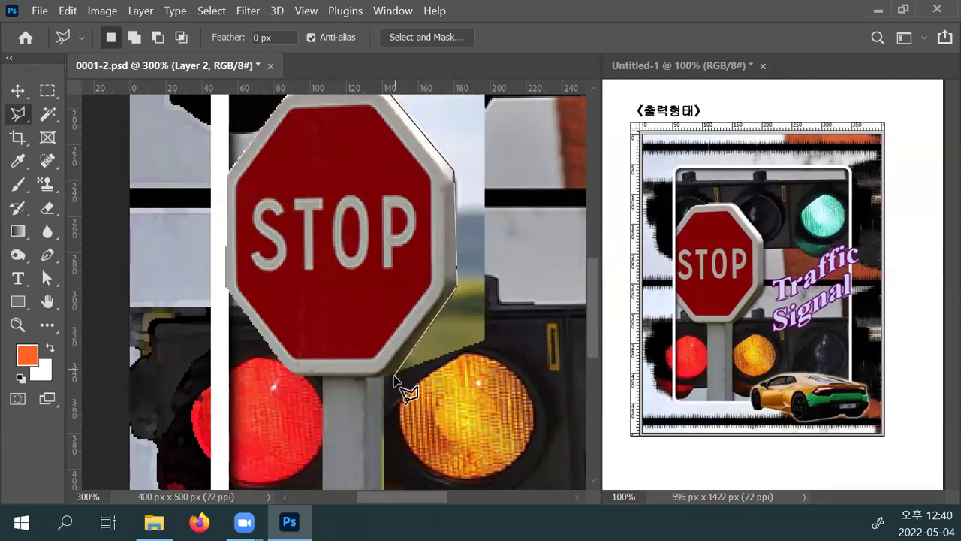
# Close the lasso outline around the remaining background above and right of the sign, delete that background, and deselect.
pyautogui.click(512, 415)
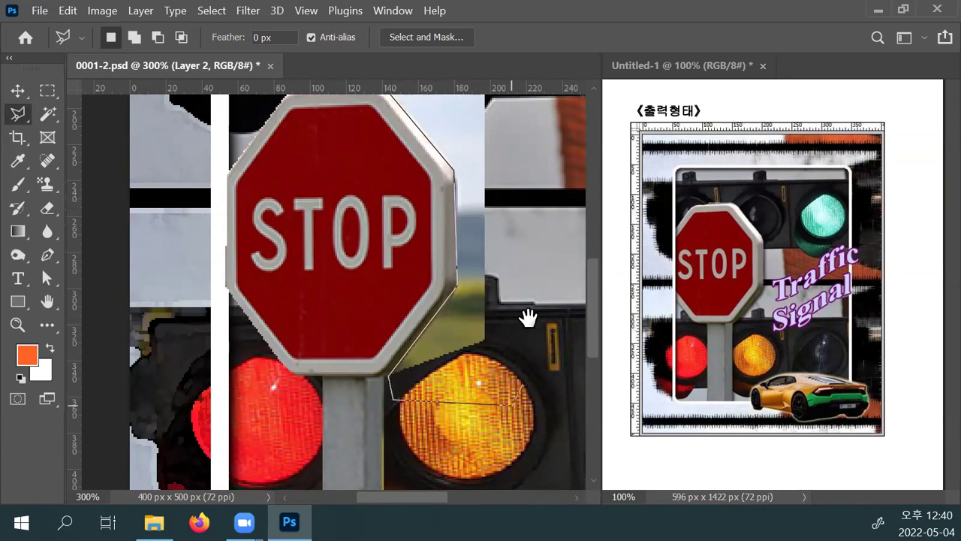
pyautogui.moveTo(518, 261); pyautogui.dragTo(521, 397)
pyautogui.click(529, 208)
pyautogui.click(501, 147)
pyautogui.click(257, 130)
pyautogui.click(237, 212)
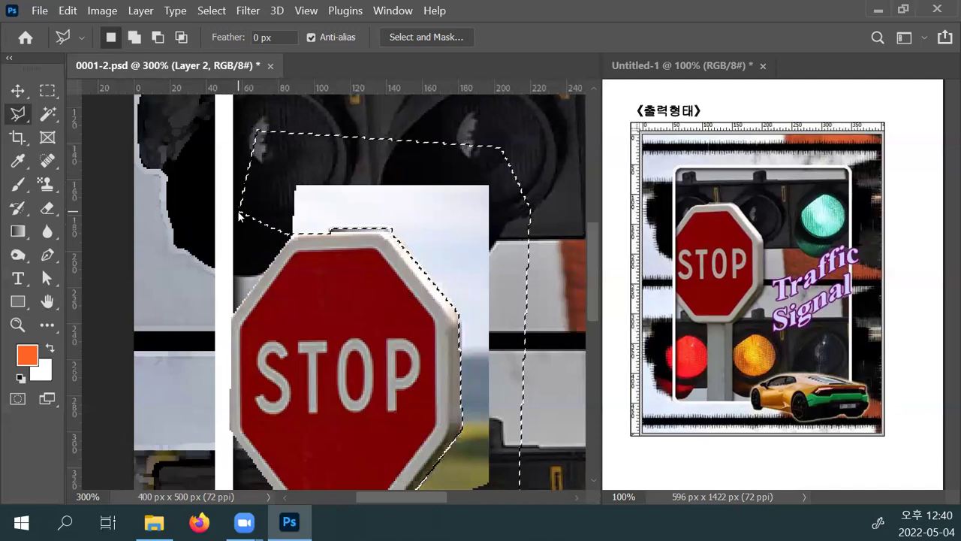
pyautogui.press('Delete')
pyautogui.hotkey('ctrl', 'd')
pyautogui.moveTo(352, 300); pyautogui.dragTo(361, 246)
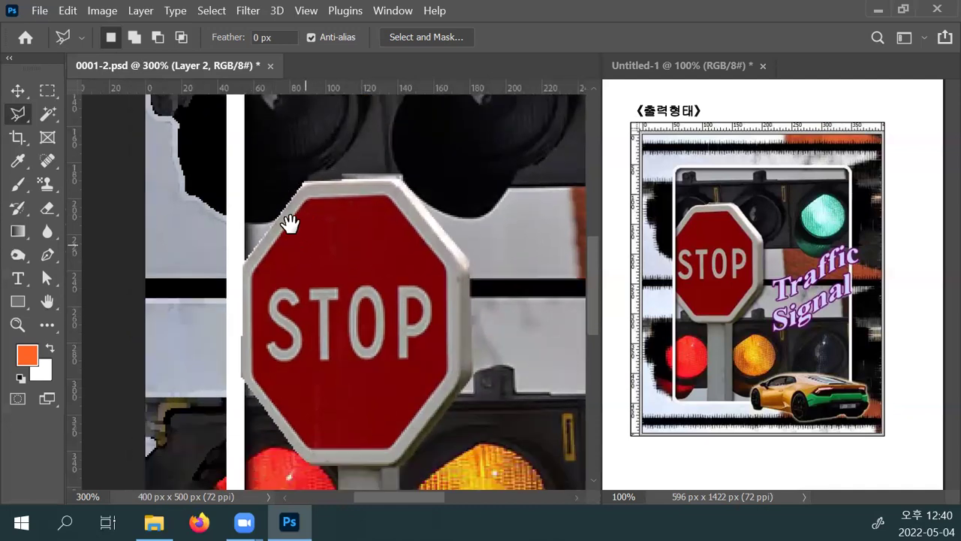
# Move the cut-out stop sign slightly left so its left edge overlaps the white rounded frame.
pyautogui.click(23, 91)
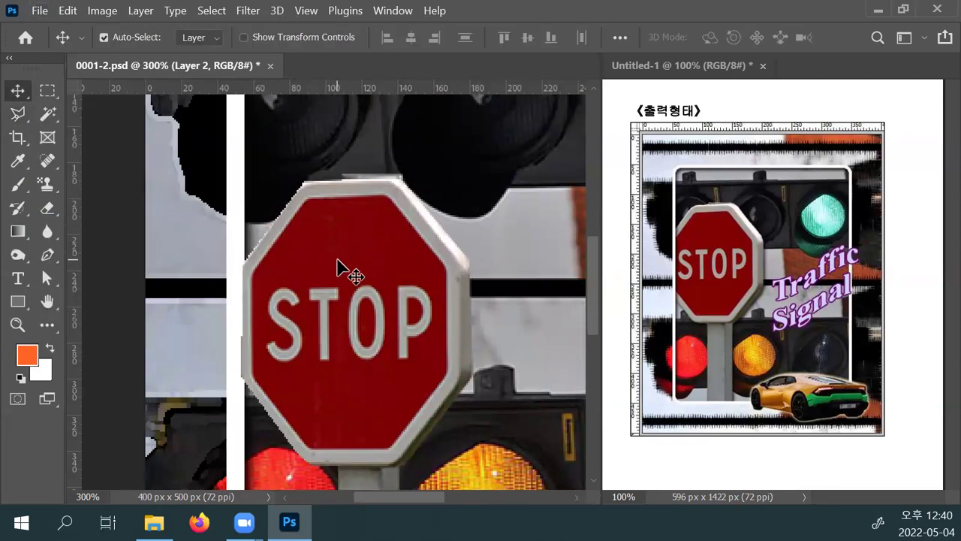
pyautogui.hotkey('ctrl', '0')
pyautogui.moveTo(294, 269); pyautogui.dragTo(273, 279)
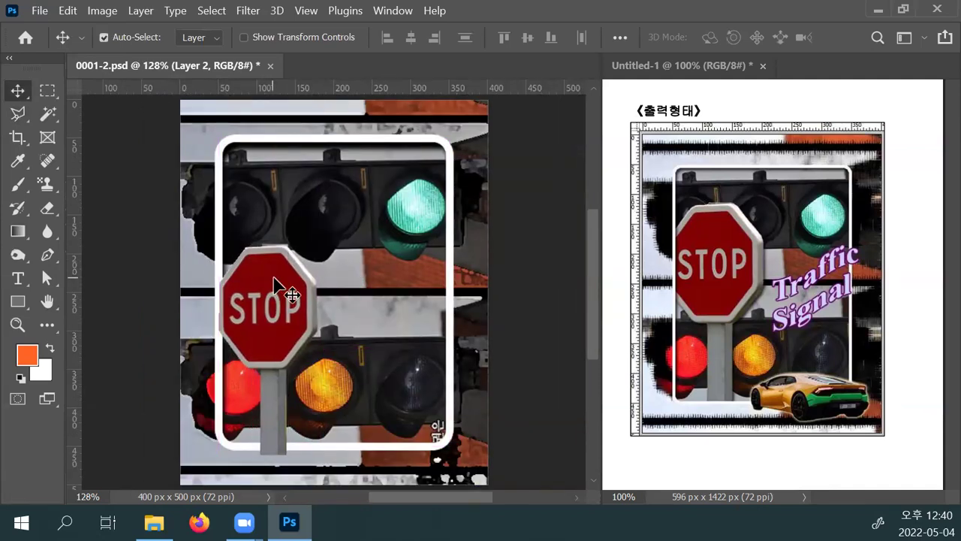
pyautogui.press('Left')
pyautogui.press('Left')
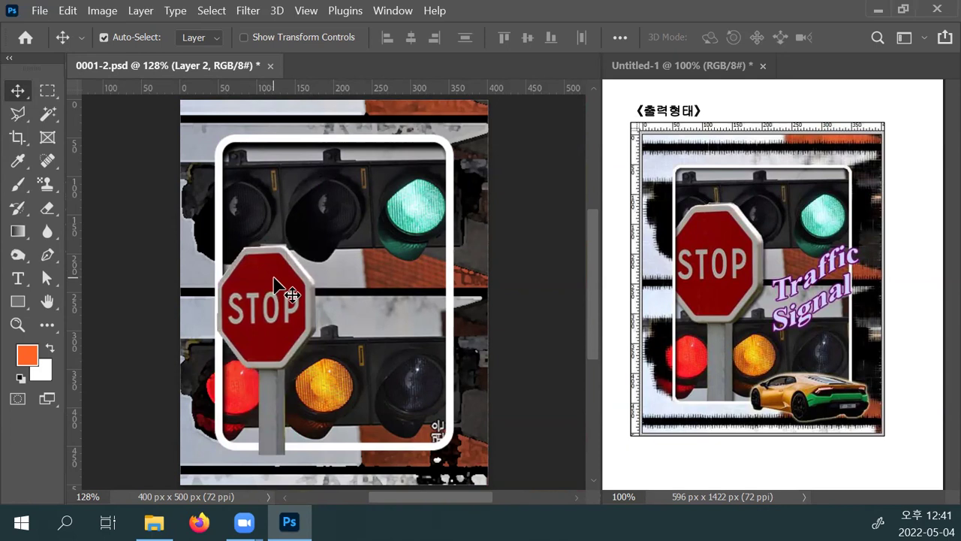
# Clip the stop sign layer to the inside of the white rounded frame and save the document.
pyautogui.press('Delete')
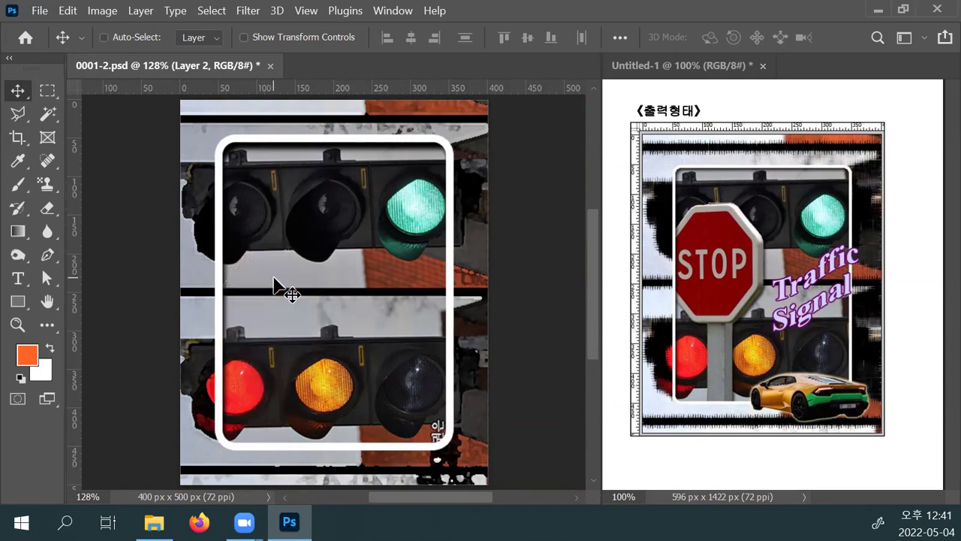
pyautogui.hotkey('ctrl', 'z')
pyautogui.press('ctrl')
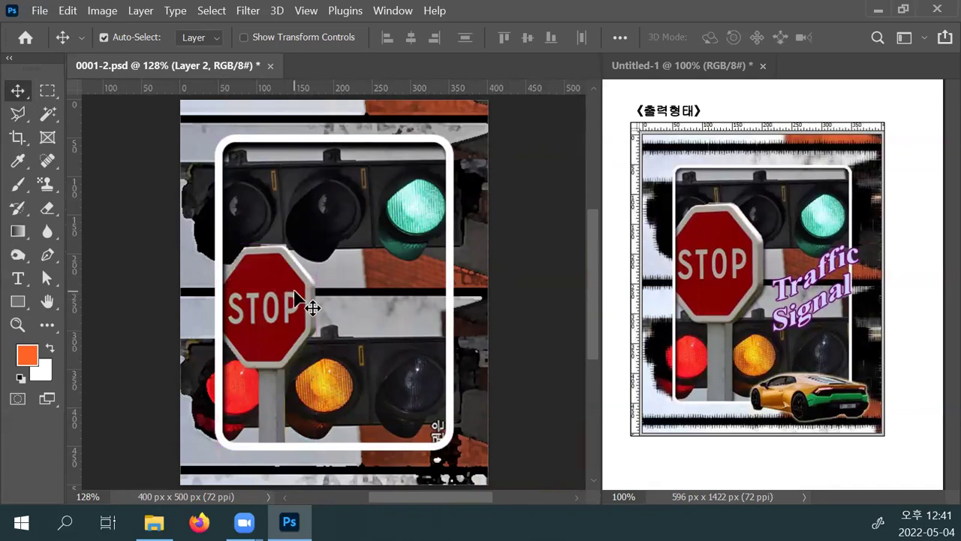
pyautogui.hotkey('ctrl', 's')
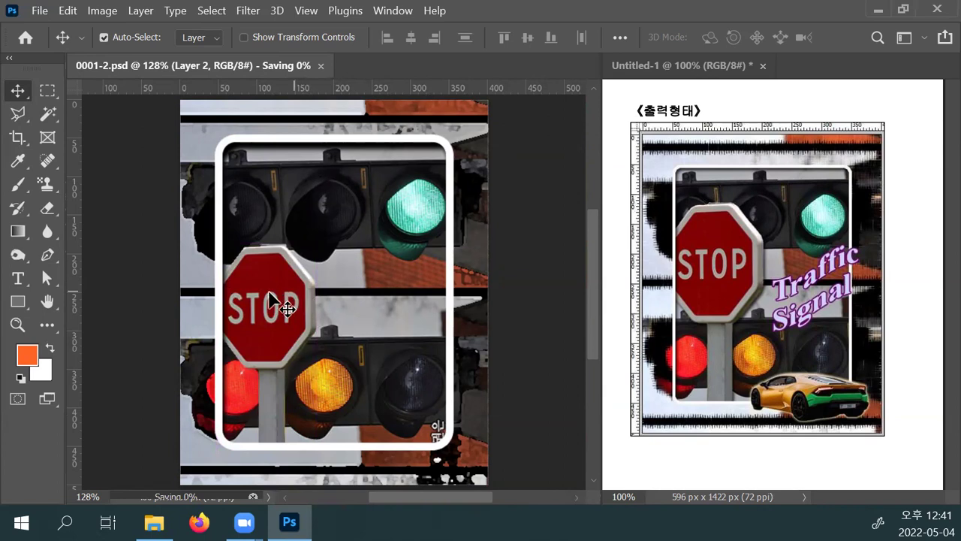
# Show the 2급-3 photo layer, marquee-select the area around the yellow car, and copy it to a new layer.
pyautogui.press('F7')
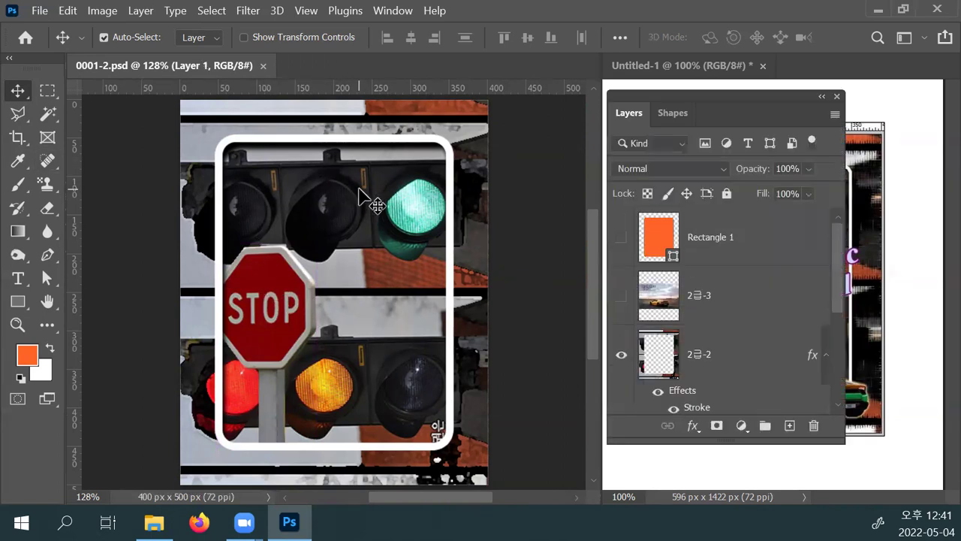
pyautogui.click(623, 299)
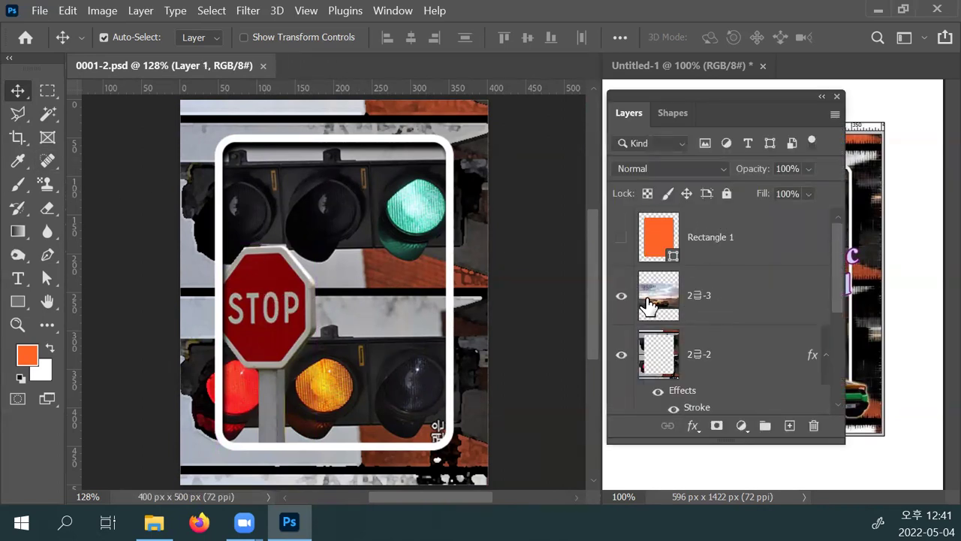
pyautogui.click(721, 296)
pyautogui.click(47, 94)
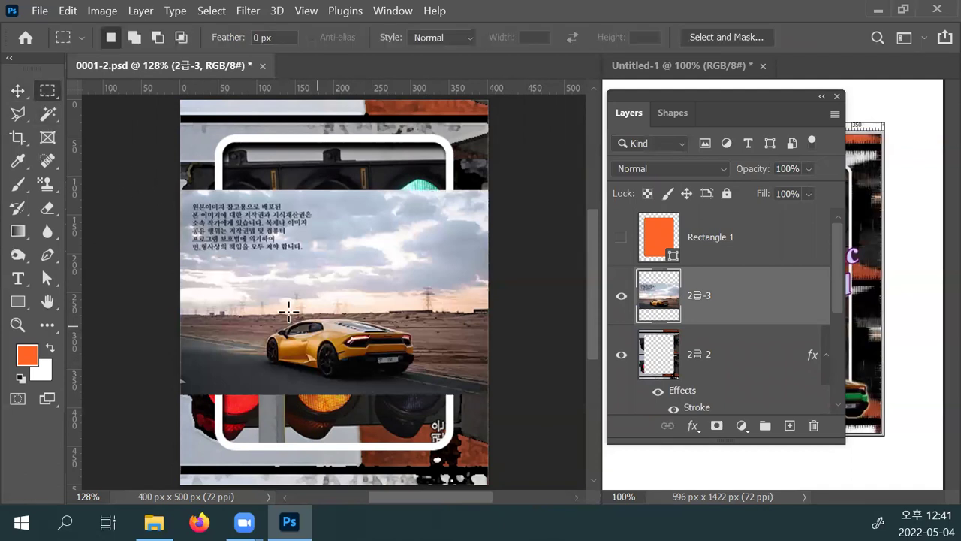
pyautogui.moveTo(246, 303); pyautogui.dragTo(430, 388)
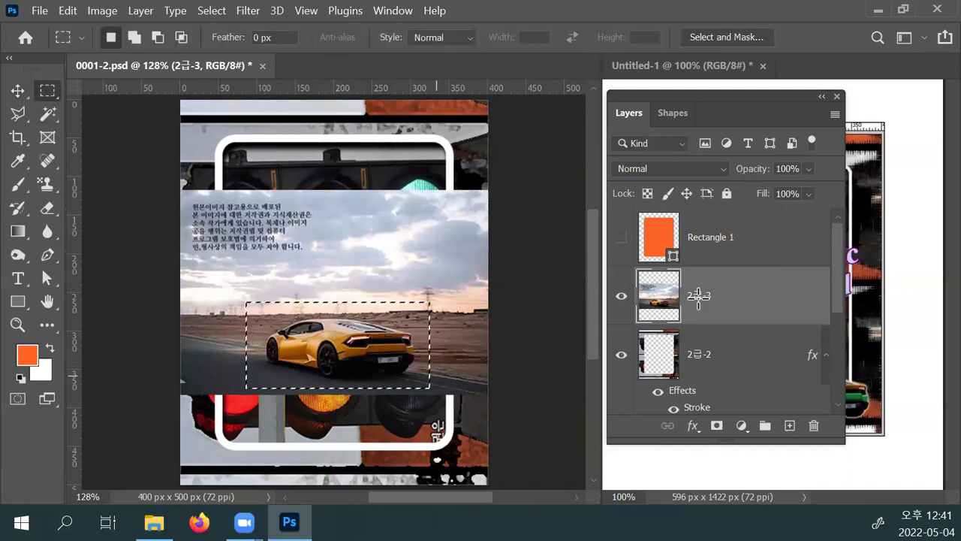
pyautogui.click(836, 96)
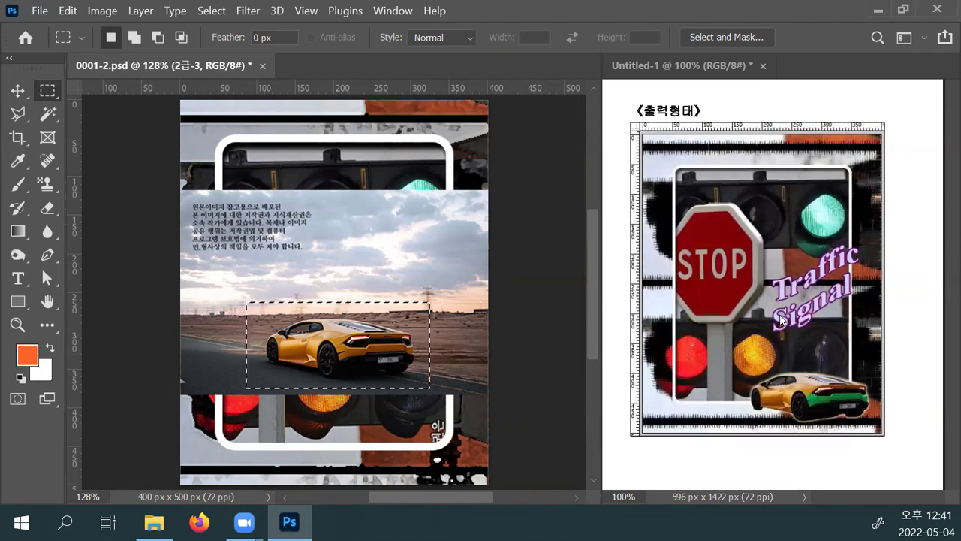
pyautogui.hotkey('ctrl', 'j')
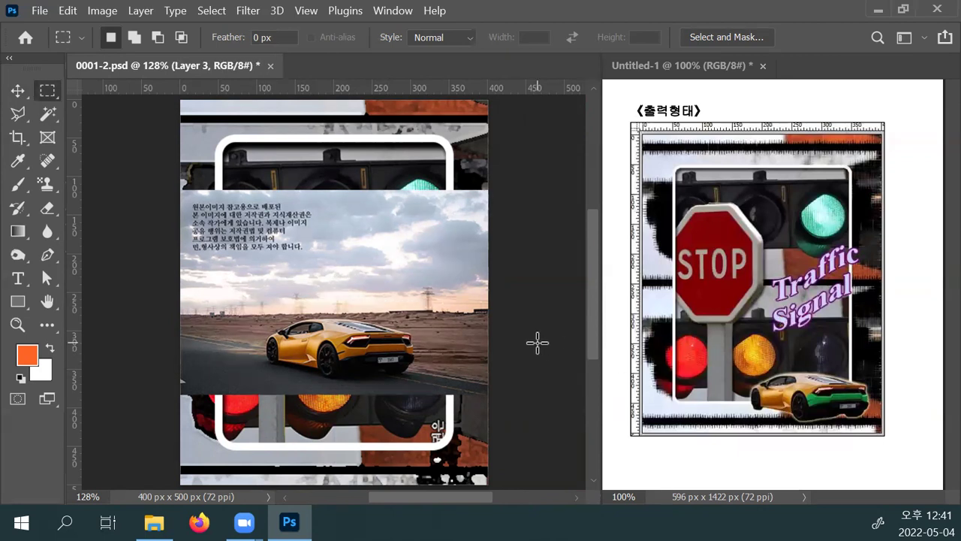
# Hide and delete the original 2급-3 car photo layer, keeping the cropped car layer.
pyautogui.press('F7')
pyautogui.click(622, 354)
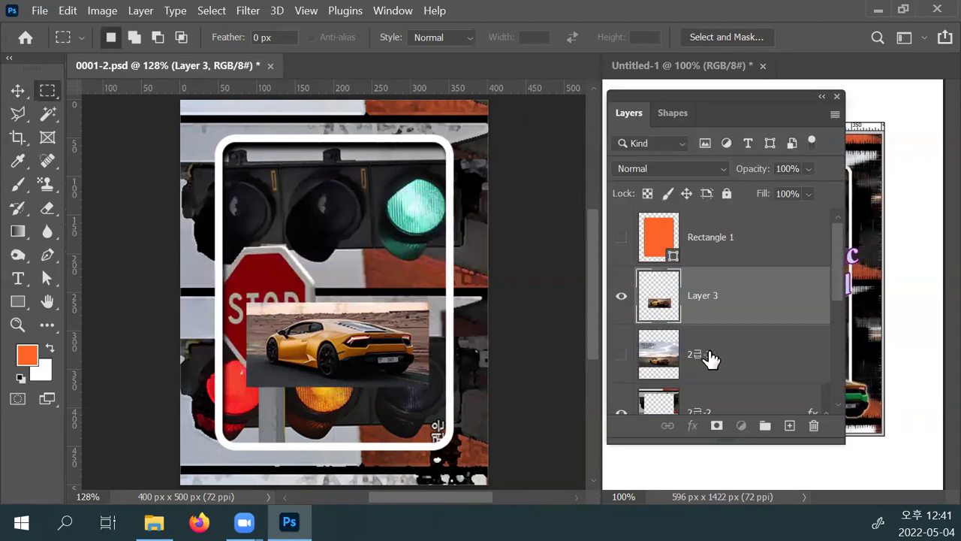
pyautogui.click(708, 358)
pyautogui.press('Delete')
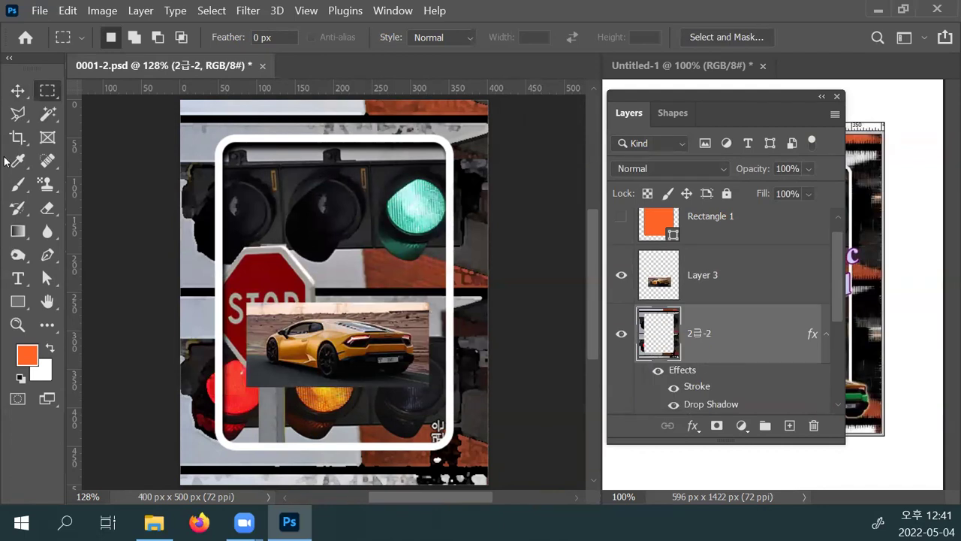
pyautogui.click(18, 90)
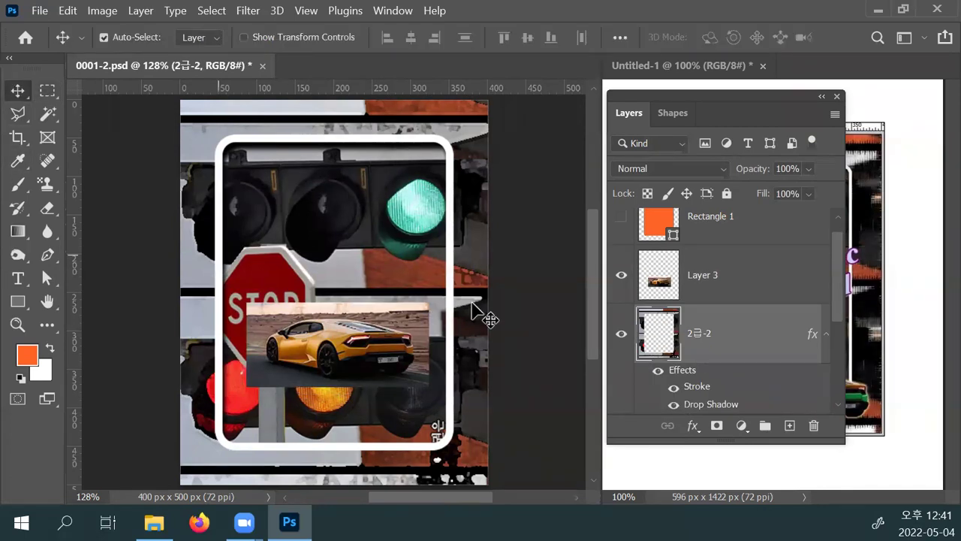
# Move the cropped car photo near the white frame's lower-right corner, referring to the exam sheet, and save the document.
pyautogui.click(887, 347)
pyautogui.press('F7')
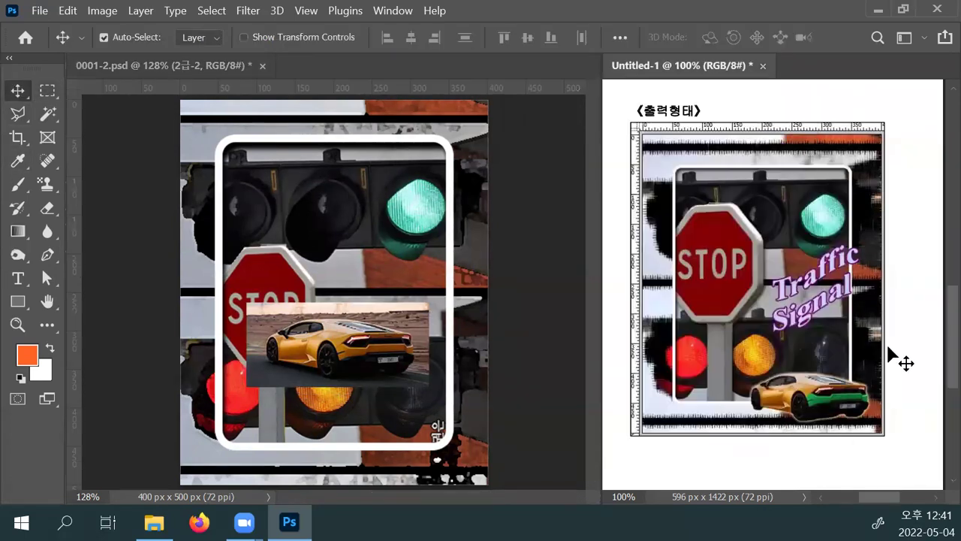
pyautogui.click(349, 365)
pyautogui.moveTo(380, 367); pyautogui.dragTo(424, 444)
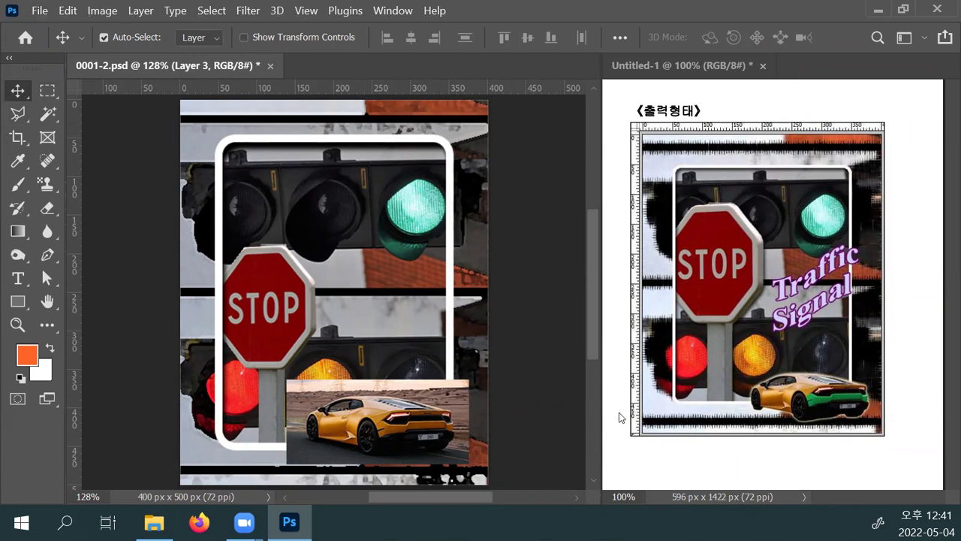
pyautogui.moveTo(421, 417); pyautogui.dragTo(402, 359)
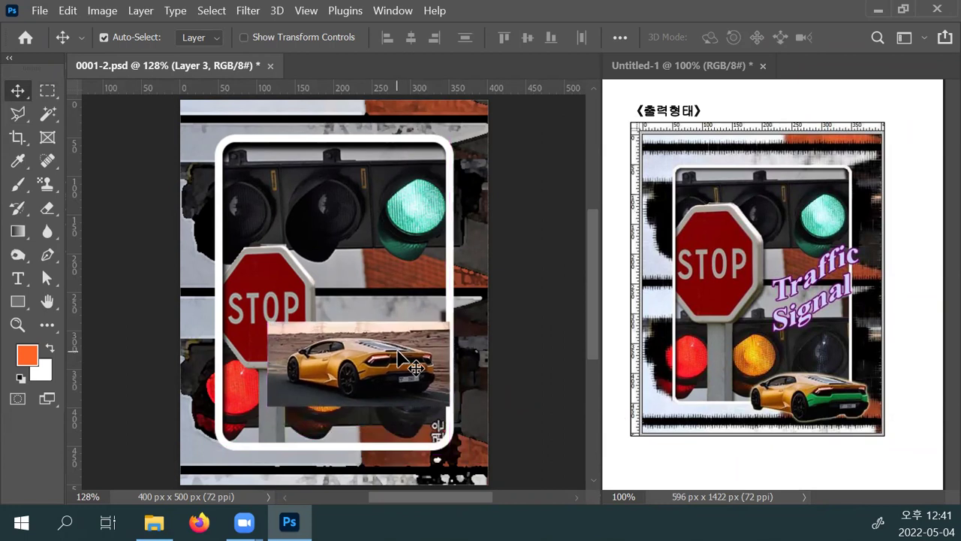
pyautogui.hotkey('ctrl', 's')
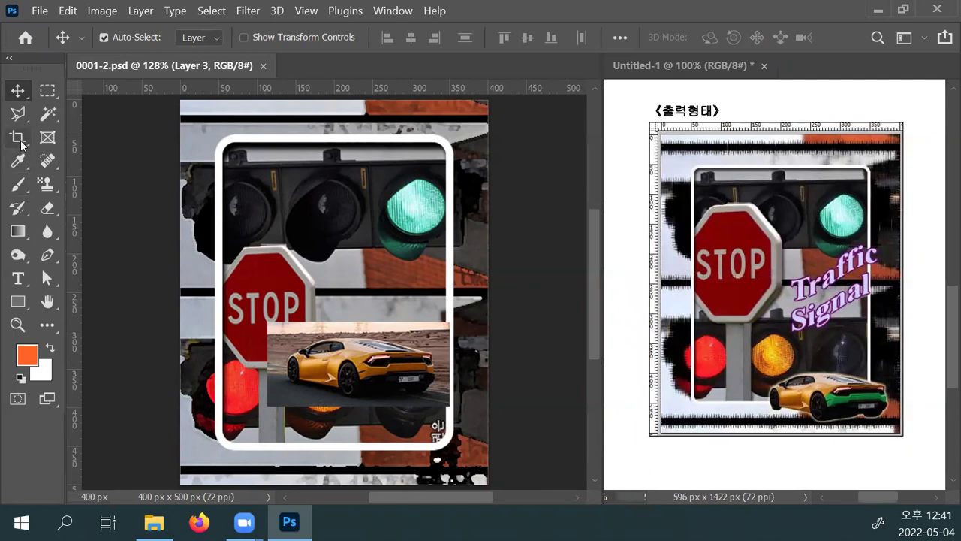
# Select the background above the car with the Magnetic Lasso, following the roofline from the side mirror to the rear bumper and looping around outside.
pyautogui.click(19, 115)
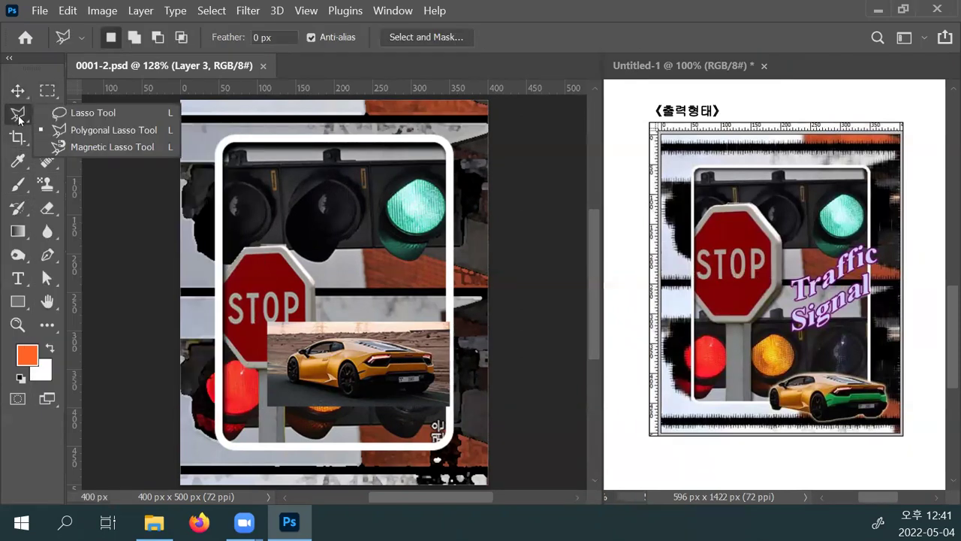
pyautogui.click(107, 147)
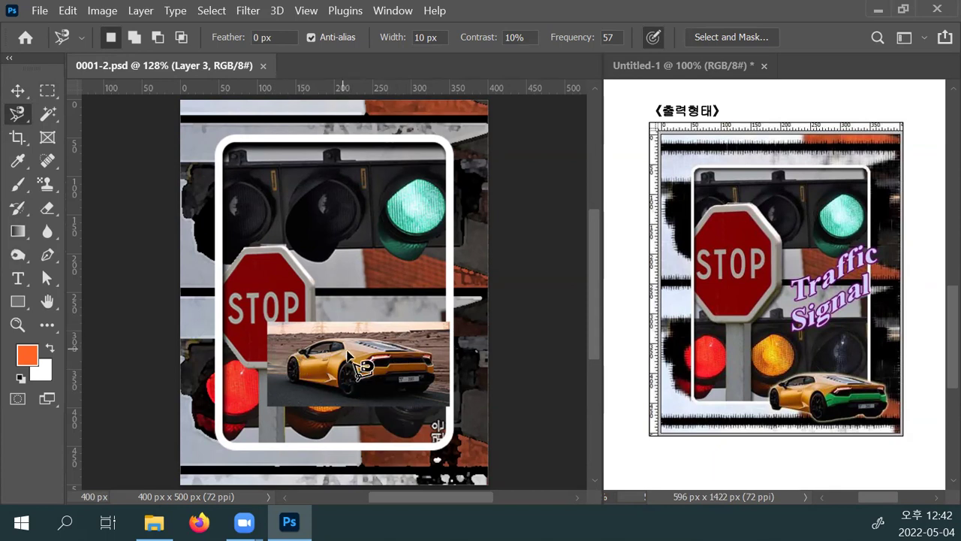
pyautogui.hotkey('ctrl', '+')
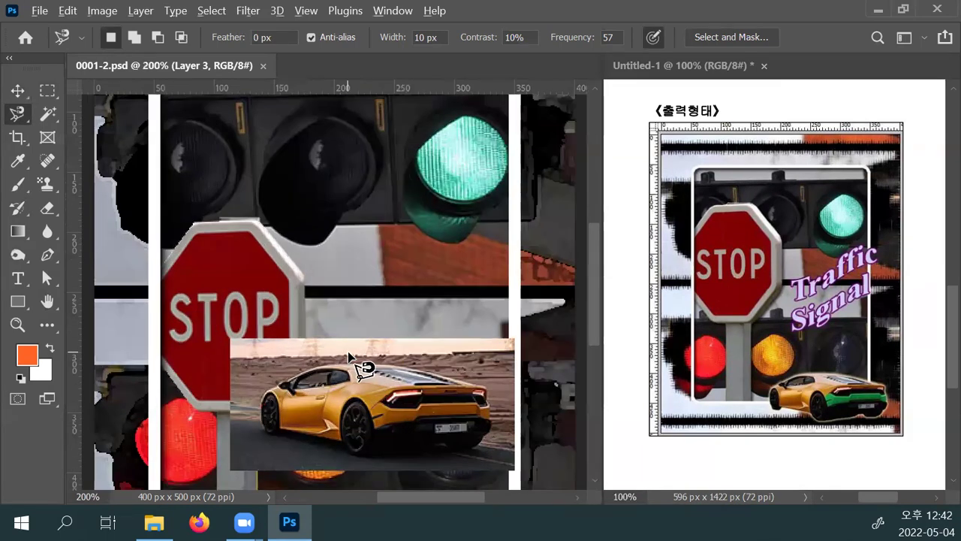
pyautogui.press('Tab')
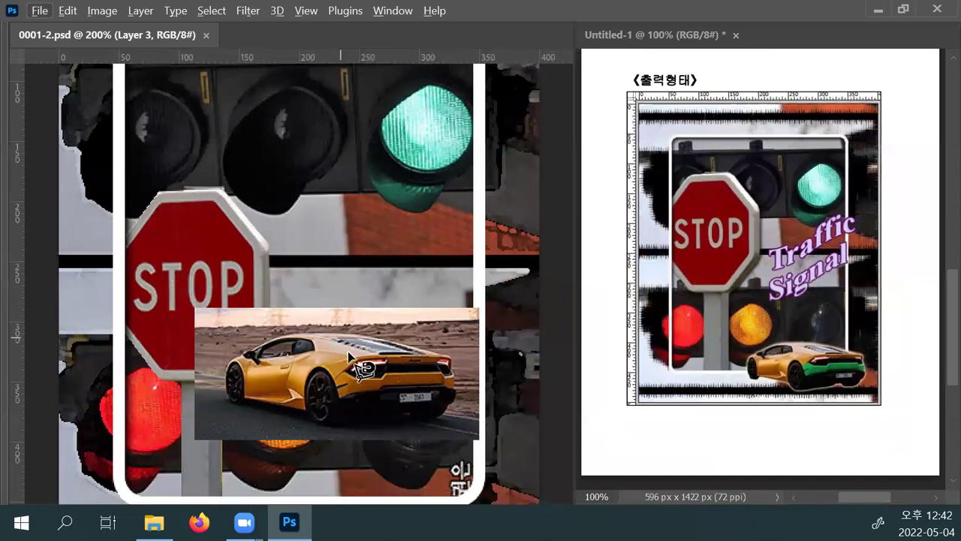
pyautogui.press('f')
pyautogui.hotkey('alt', 'f')
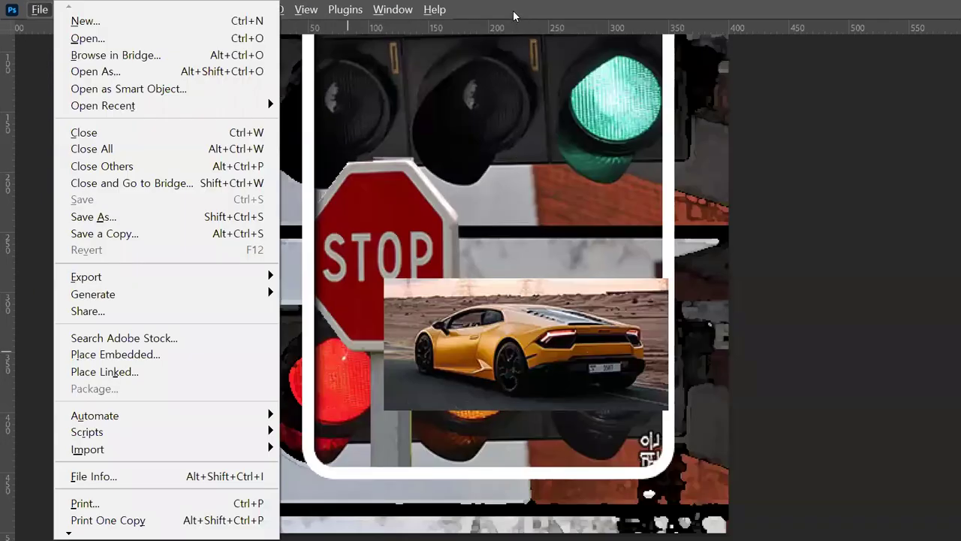
pyautogui.press('Escape')
pyautogui.scroll(3, 496, 296)
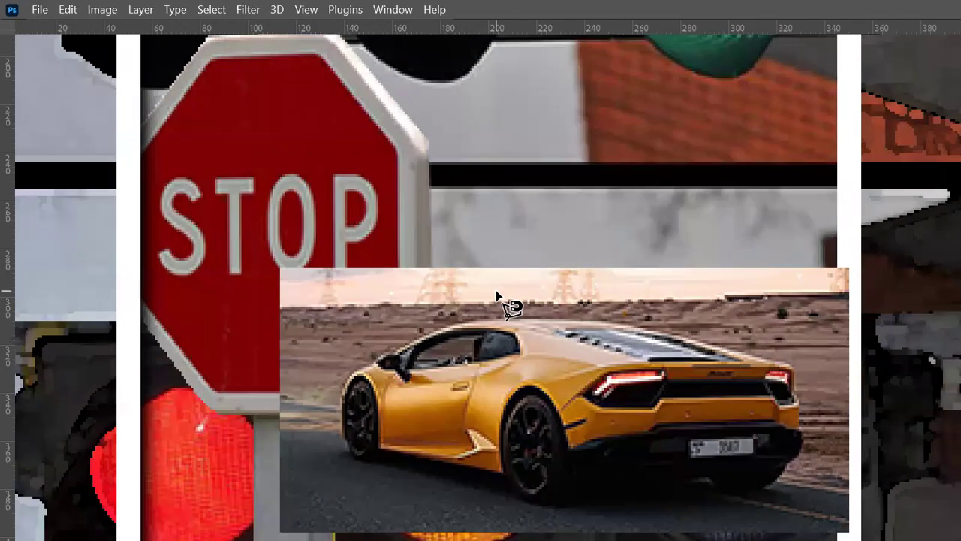
pyautogui.moveTo(497, 296); pyautogui.dragTo(493, 204)
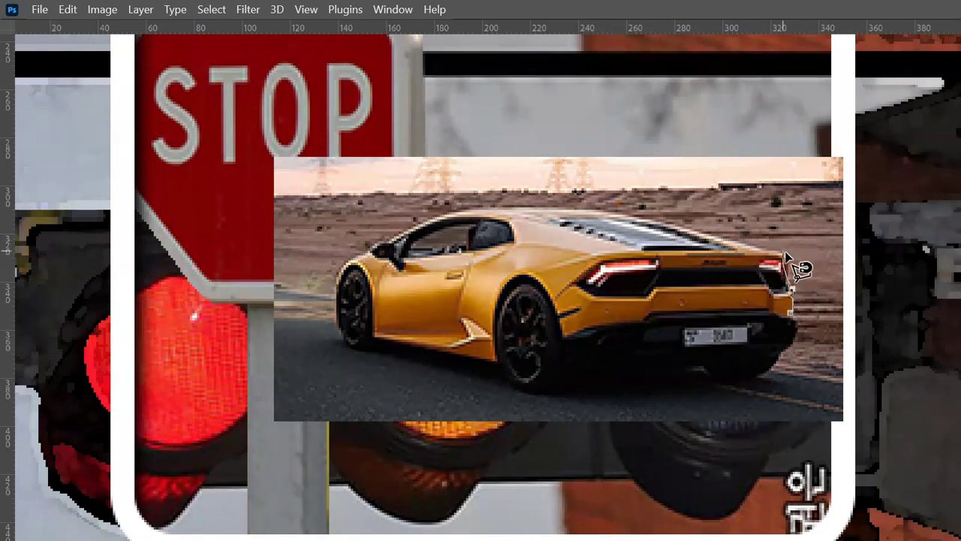
pyautogui.moveTo(764, 246)
pyautogui.mouseDown()
pyautogui.moveTo(546, 210)
pyautogui.moveTo(446, 214)
pyautogui.moveTo(381, 249)
pyautogui.moveTo(369, 240)
pyautogui.moveTo(402, 165)
pyautogui.moveTo(500, 133)
pyautogui.moveTo(716, 125)
pyautogui.mouseUp()
pyautogui.moveTo(789, 159)
pyautogui.mouseDown()
pyautogui.moveTo(829, 192)
pyautogui.moveTo(841, 182)
pyautogui.moveTo(837, 136)
pyautogui.moveTo(847, 151)
pyautogui.moveTo(854, 217)
pyautogui.moveTo(849, 308)
pyautogui.mouseUp()
pyautogui.doubleClick(849, 308)
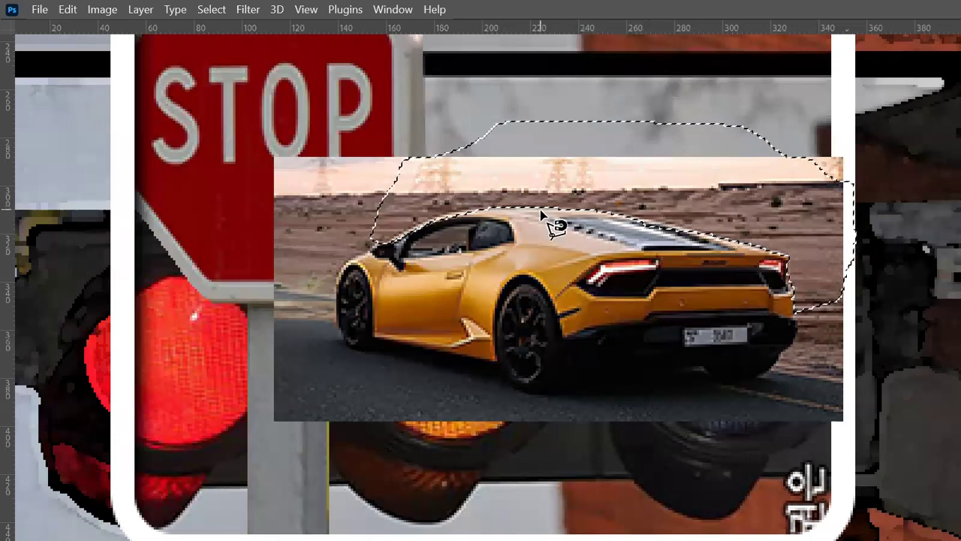
# Nudge the selection up 2 px, delete the background inside it, and deselect.
pyautogui.press('Up')
pyautogui.press('Up')
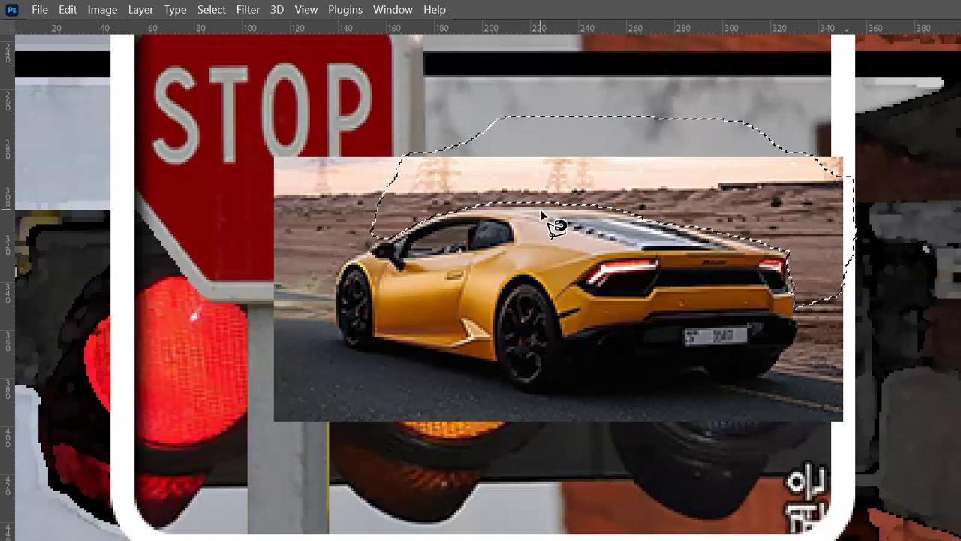
pyautogui.press('Delete')
pyautogui.hotkey('ctrl', 'd')
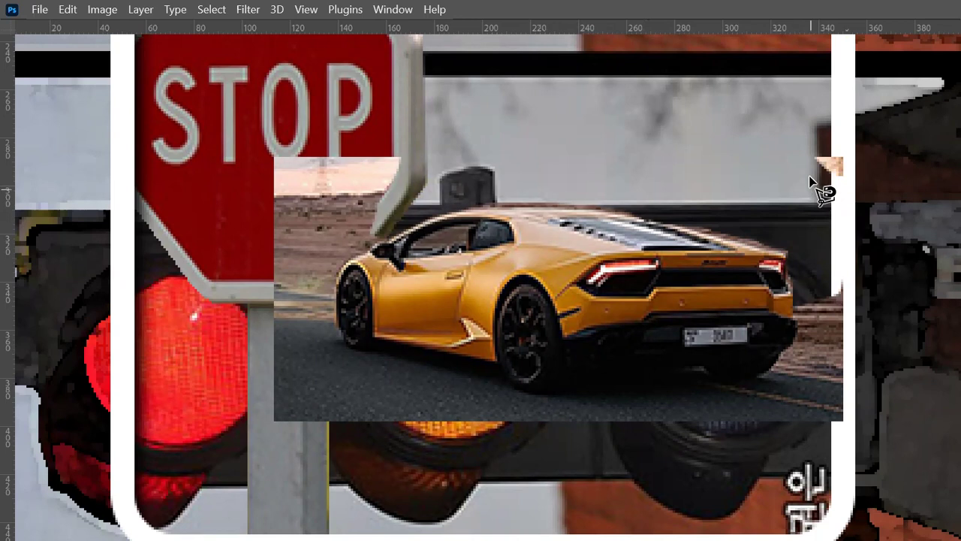
# Set the Pen tool to Path mode for tracing the rest of the car in full-screen view.
pyautogui.press('Tab')
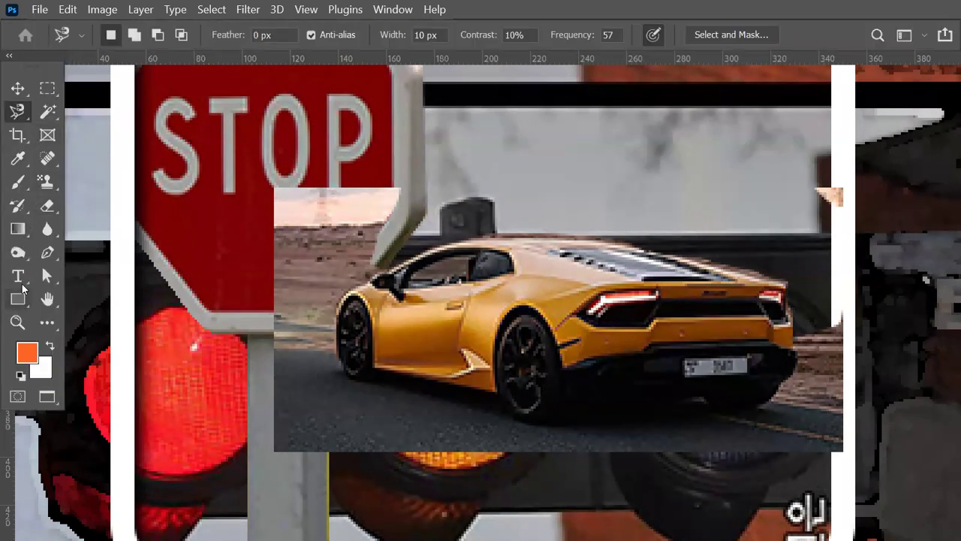
pyautogui.click(45, 255)
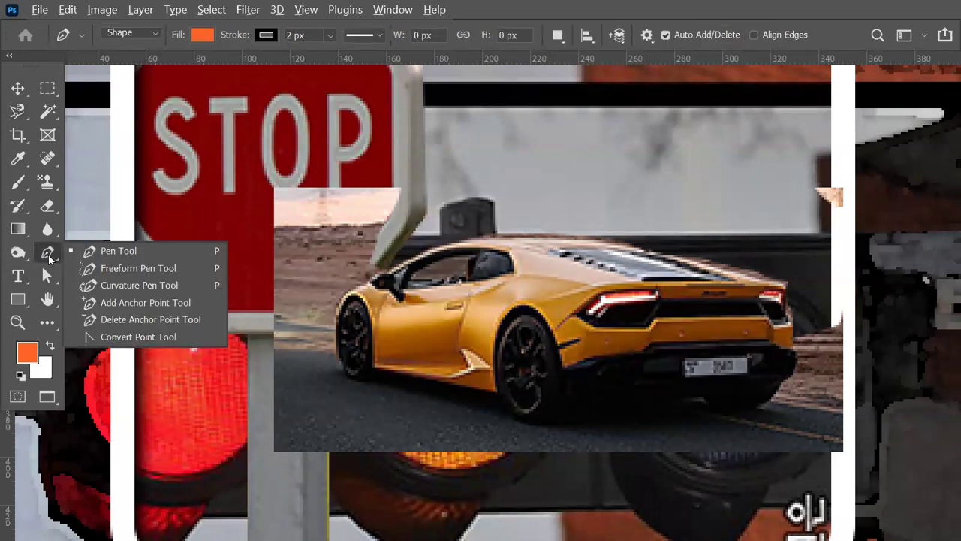
pyautogui.click(127, 32)
pyautogui.click(128, 31)
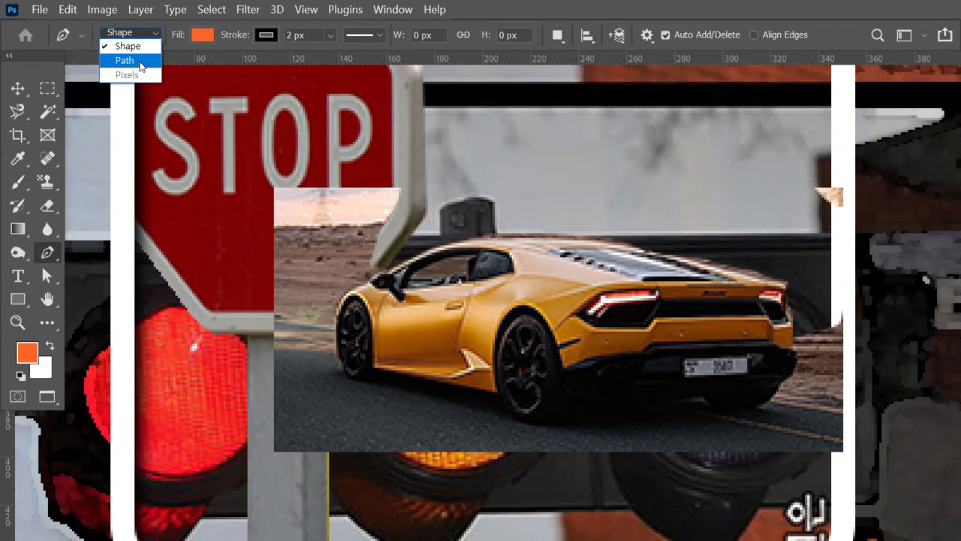
pyautogui.click(140, 66)
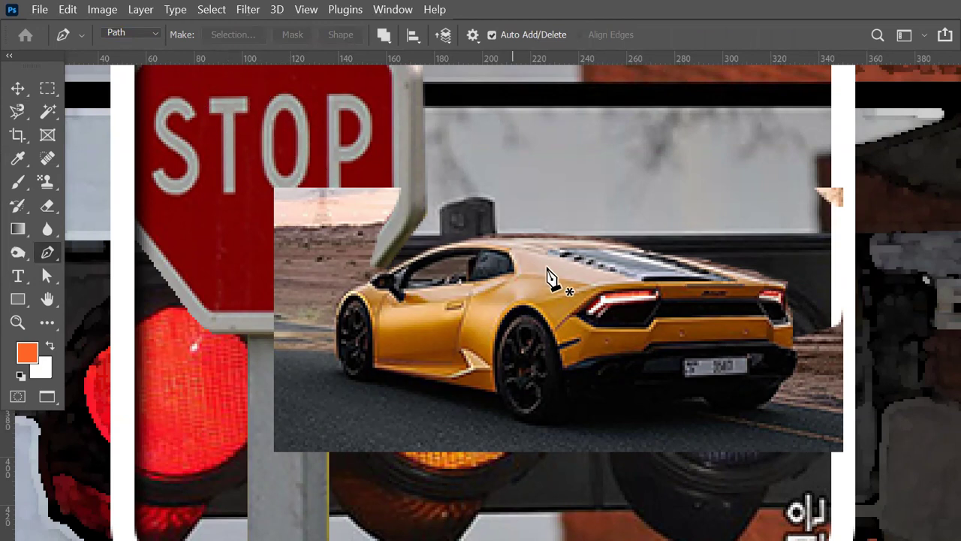
pyautogui.scroll(1, 546, 281)
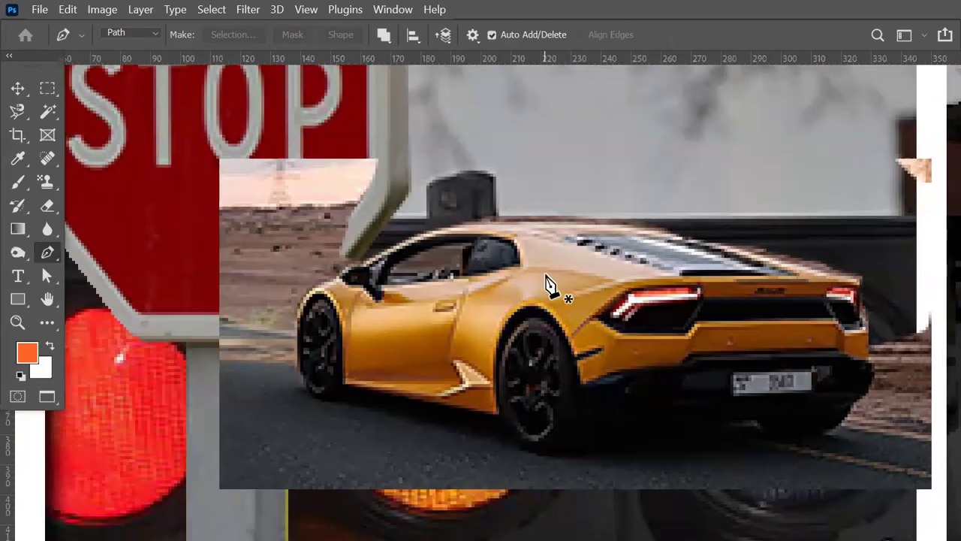
pyautogui.press('f')
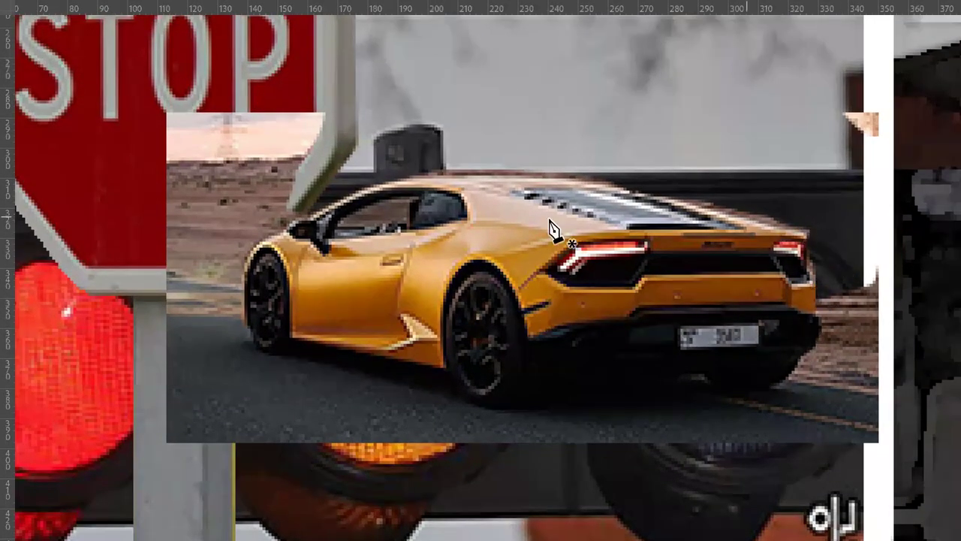
# Draw a pen path from above the roof past the side mirror, around the front wheel and along the car's lower side to the rear wheel.
pyautogui.click(415, 139)
pyautogui.moveTo(313, 208); pyautogui.dragTo(288, 229)
pyautogui.moveTo(245, 263); pyautogui.dragTo(239, 298)
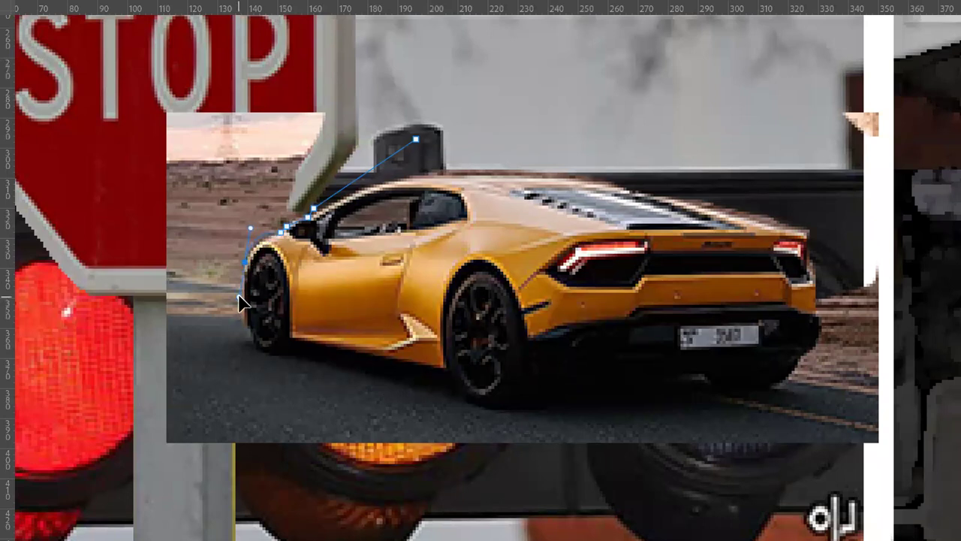
pyautogui.moveTo(256, 348); pyautogui.dragTo(270, 363)
pyautogui.click(295, 350)
pyautogui.click(444, 385)
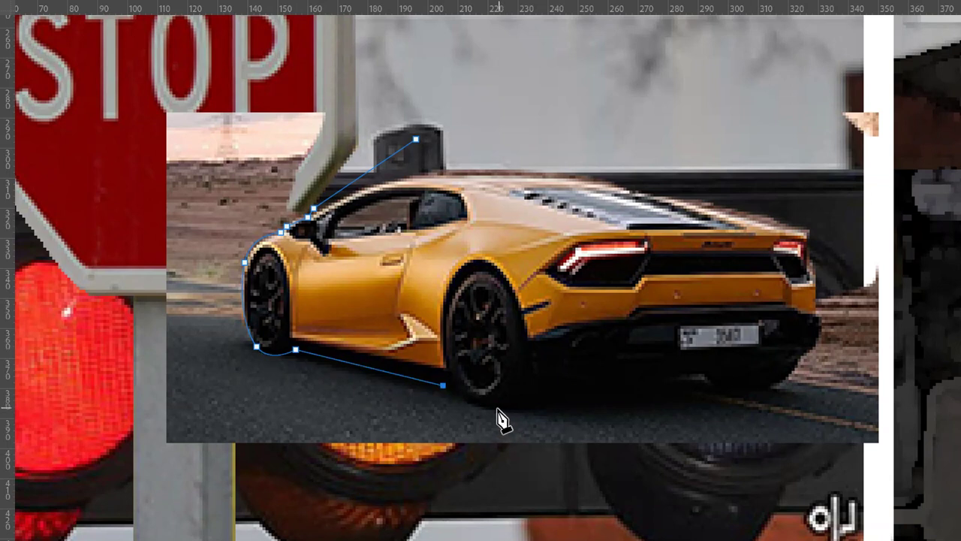
pyautogui.moveTo(497, 409); pyautogui.dragTo(527, 410)
pyautogui.moveTo(497, 410); pyautogui.dragTo(502, 365)
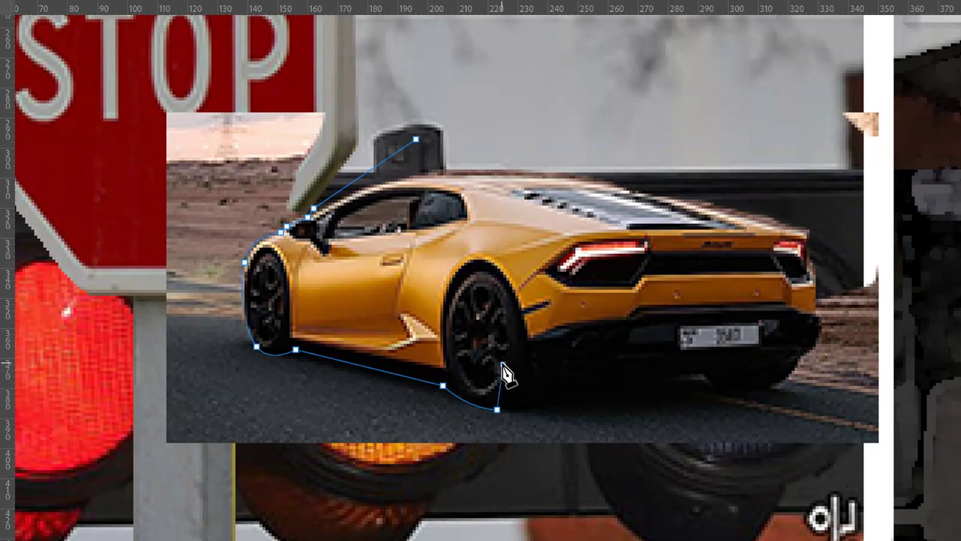
pyautogui.moveTo(539, 404)
pyautogui.mouseDown()
pyautogui.moveTo(542, 432)
pyautogui.moveTo(540, 411)
pyautogui.mouseUp()
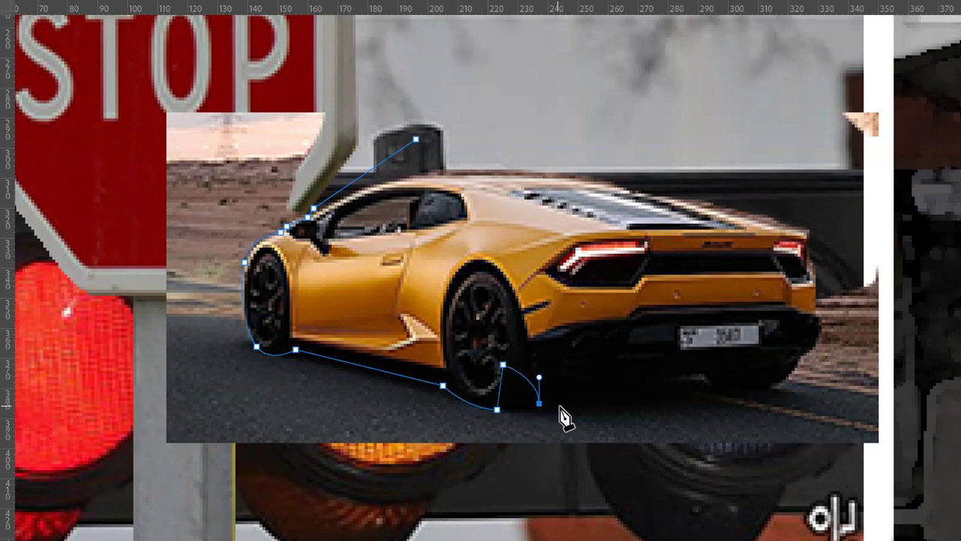
pyautogui.moveTo(569, 358); pyautogui.dragTo(608, 359)
pyautogui.moveTo(593, 409); pyautogui.dragTo(585, 422)
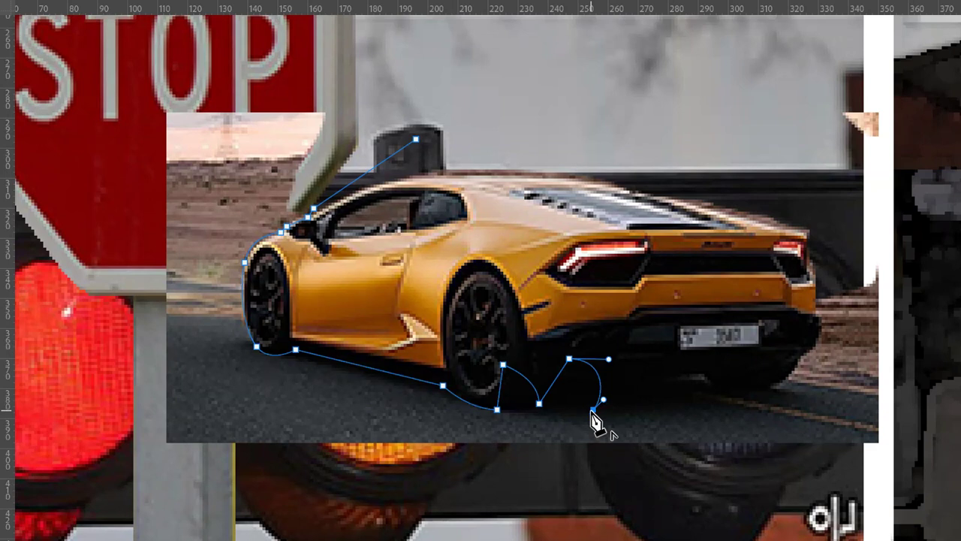
pyautogui.click(593, 409)
pyautogui.click(572, 383)
pyautogui.click(560, 399)
pyautogui.press('v')
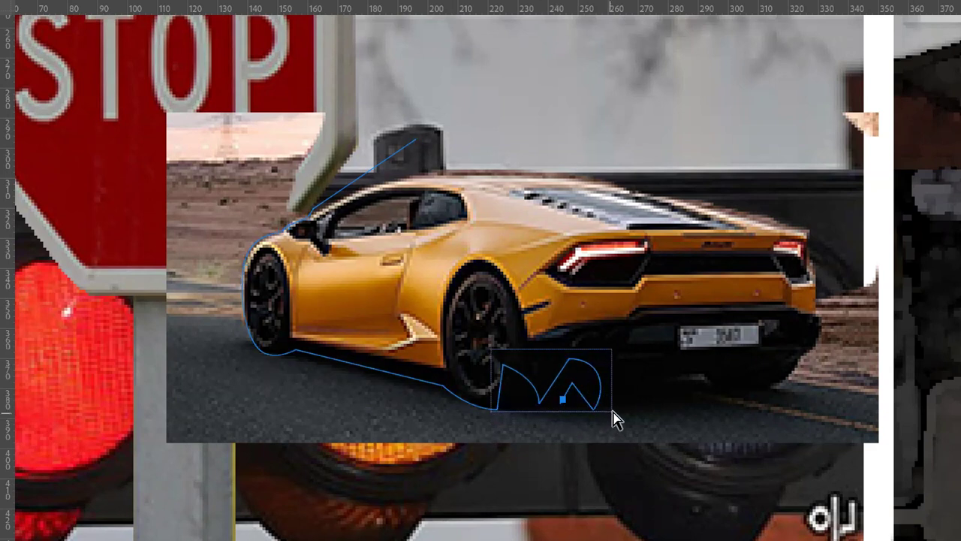
pyautogui.press('a')
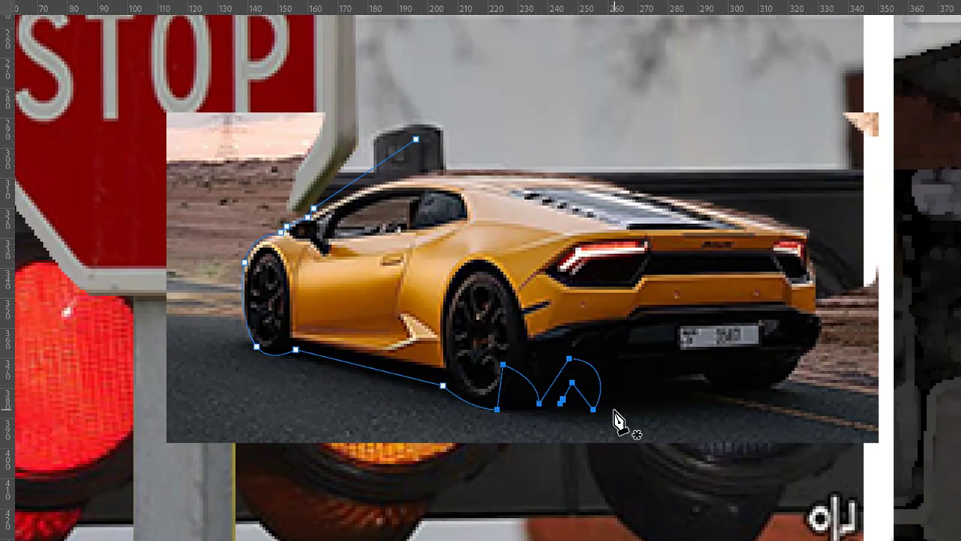
pyautogui.press('Delete')
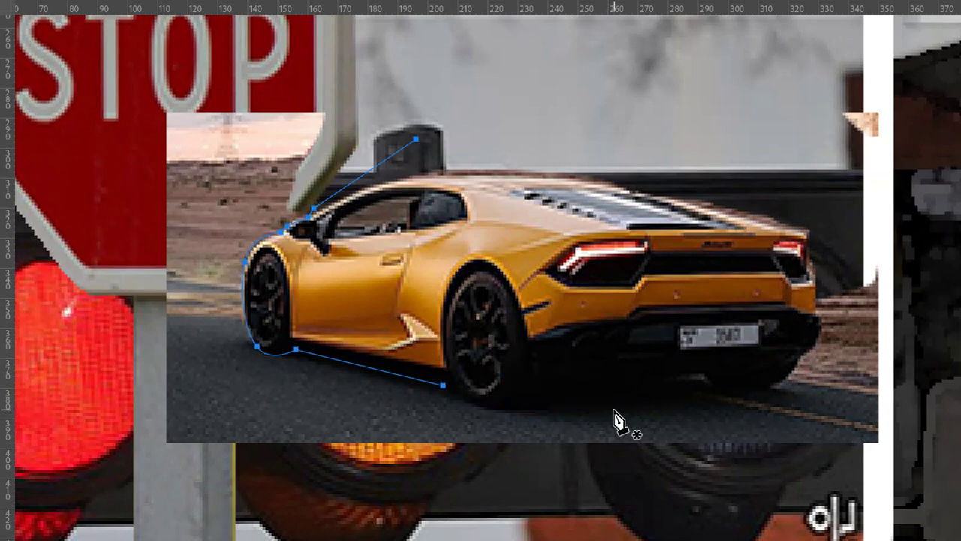
# Continue the path from its end around the near rear wheel, along the car's underside, past the far rear tire and up the rear bumper.
pyautogui.click(443, 386)
pyautogui.click(488, 407)
pyautogui.moveTo(492, 406); pyautogui.dragTo(499, 409)
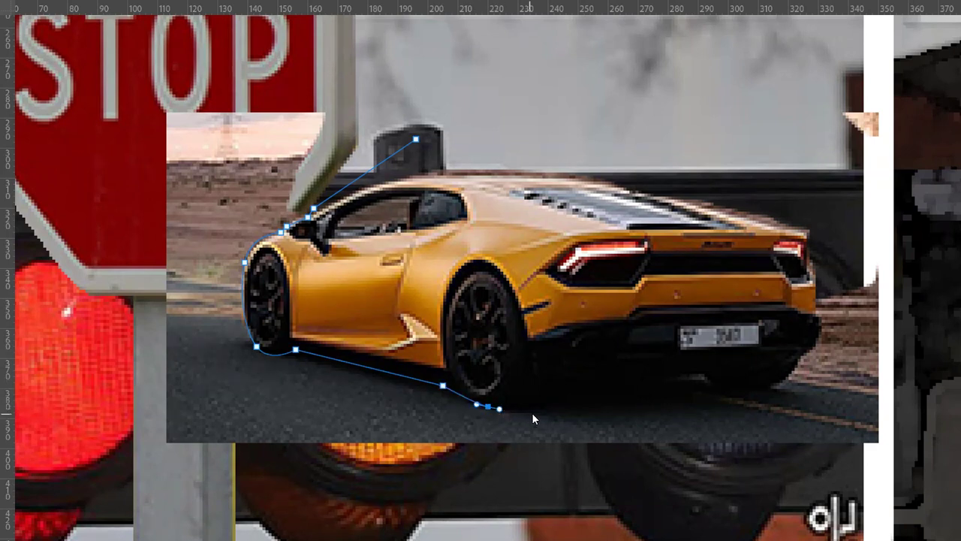
pyautogui.moveTo(586, 404); pyautogui.dragTo(600, 404)
pyautogui.click(691, 394)
pyautogui.click(755, 393)
pyautogui.click(779, 385)
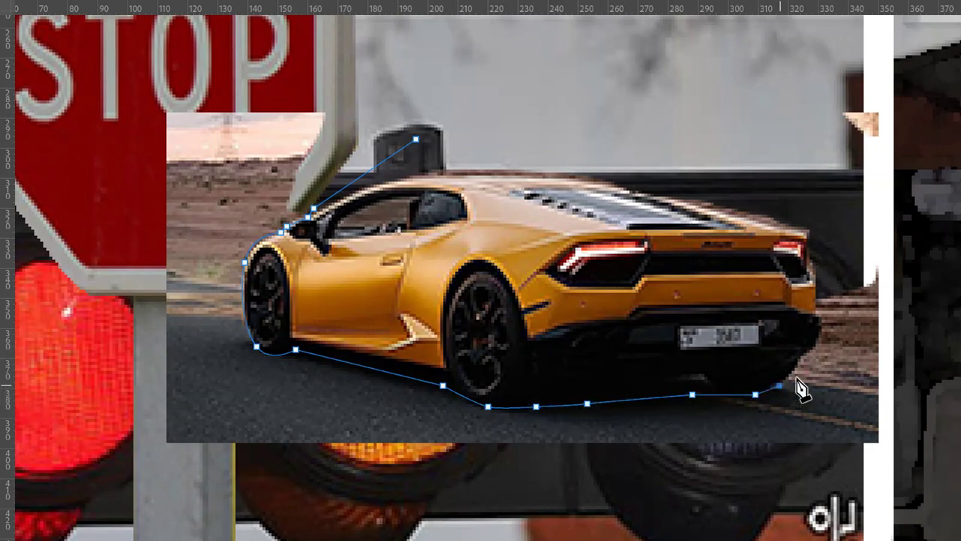
pyautogui.click(800, 353)
pyautogui.click(811, 342)
pyautogui.moveTo(821, 312); pyautogui.dragTo(816, 294)
# Extend the path up from the rear bumper through the cleared area and down outside the car photo's right edge.
pyautogui.scroll(3, 818, 298)
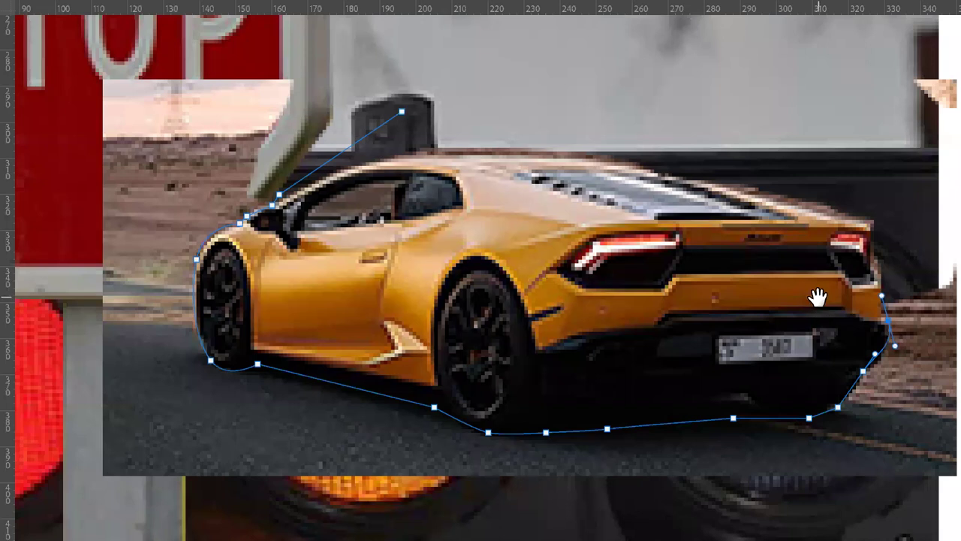
pyautogui.moveTo(818, 297); pyautogui.dragTo(754, 302)
pyautogui.click(831, 255)
pyautogui.click(831, 174)
pyautogui.click(806, 103)
pyautogui.click(849, 55)
pyautogui.click(907, 52)
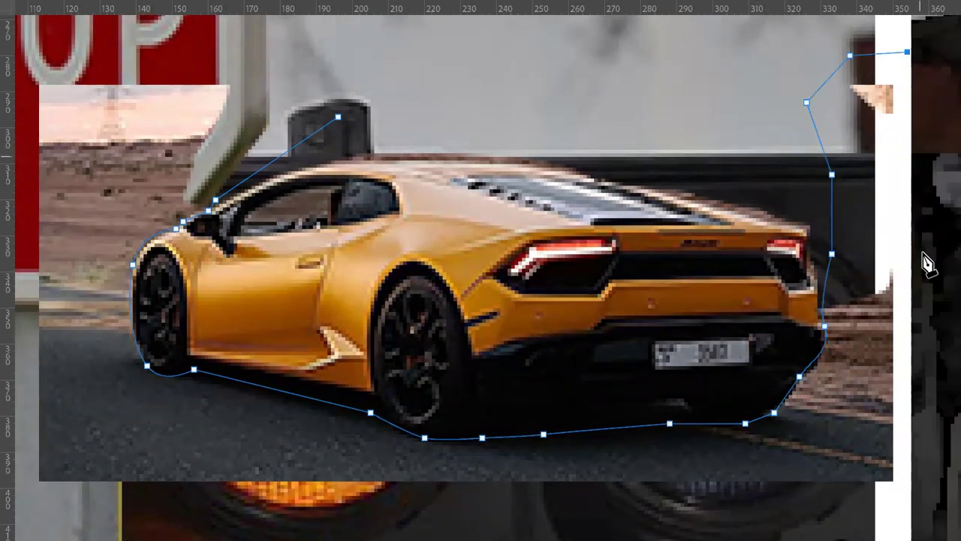
pyautogui.click(929, 394)
pyautogui.click(924, 492)
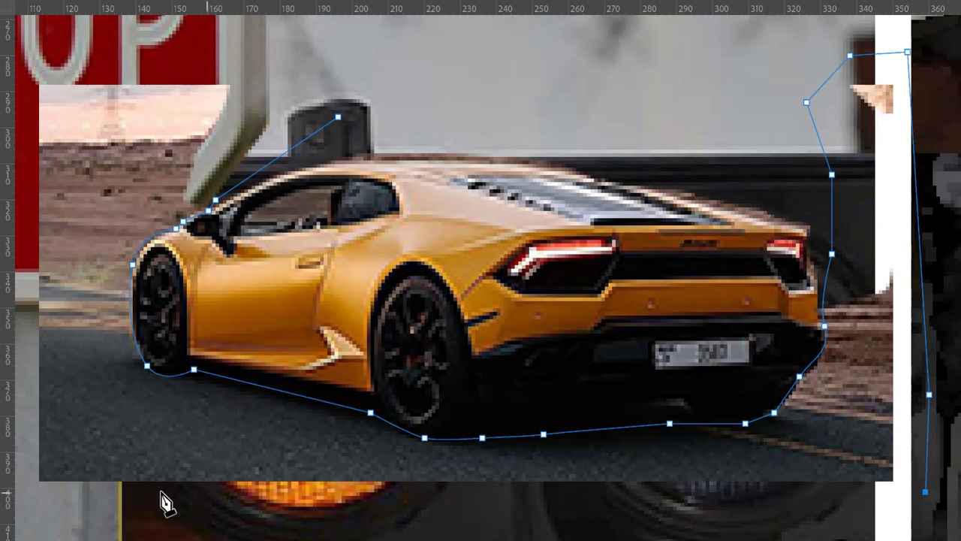
# Run the path below and outside the car photo's left edge, and close it at the starting point above the roof.
pyautogui.click(56, 497)
pyautogui.hscroll(-5, 166, 490)
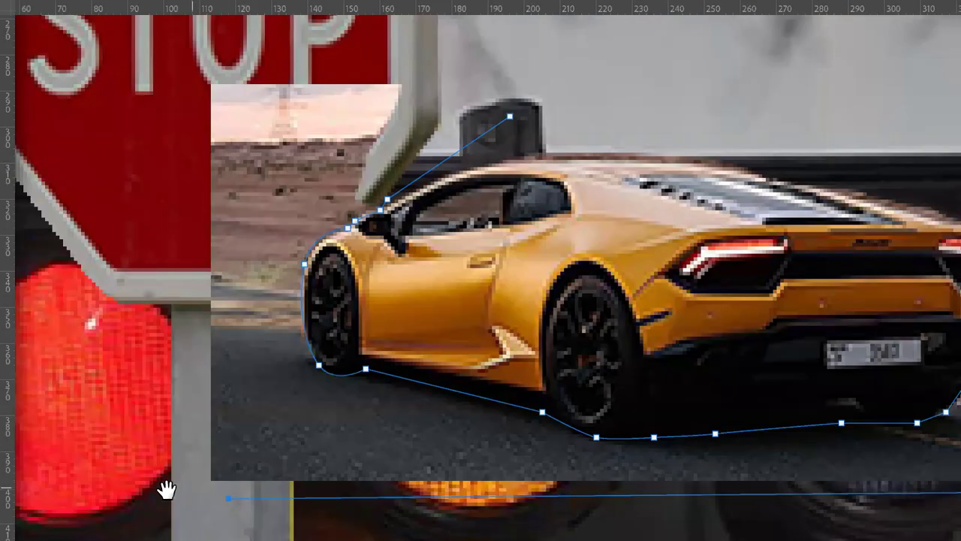
pyautogui.scroll(4, 137, 240)
pyautogui.click(144, 197)
pyautogui.click(422, 147)
pyautogui.click(513, 256)
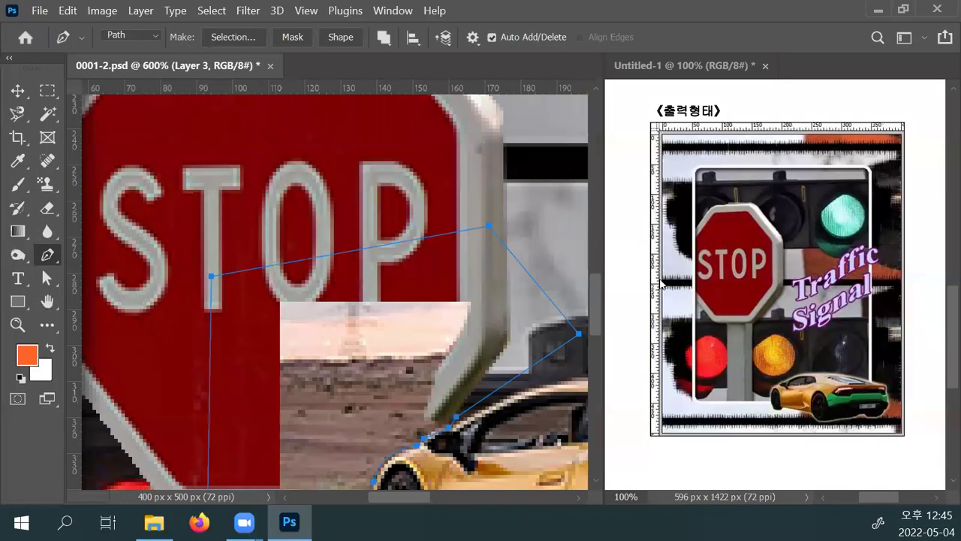
# Fit the whole composition in its view and reset the Essentials workspace to bring back its panels.
pyautogui.hotkey('ctrl', '0')
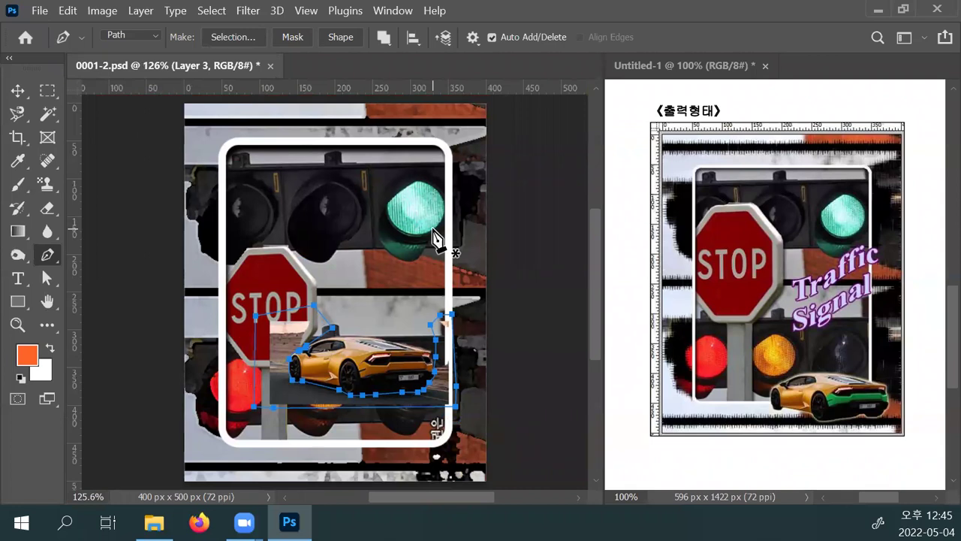
pyautogui.click(395, 11)
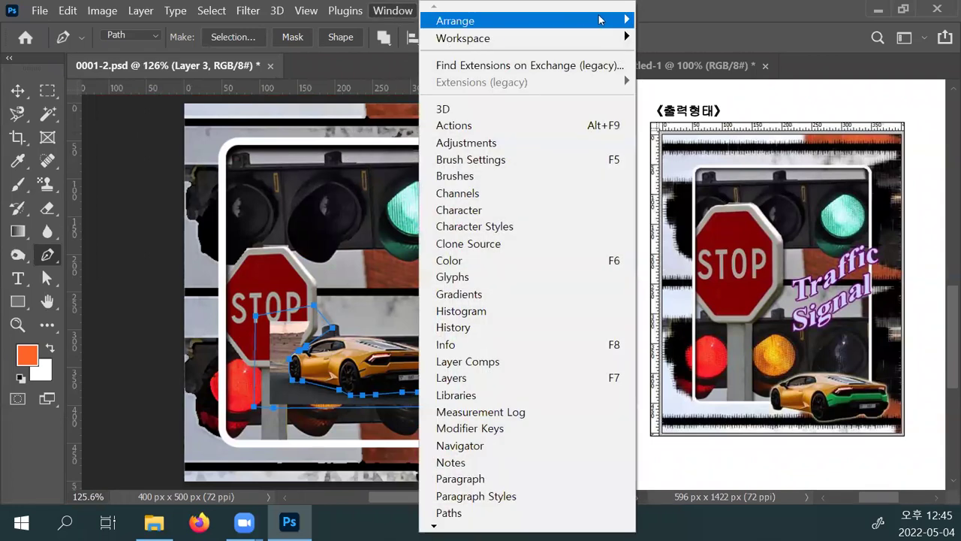
pyautogui.moveTo(602, 20)
pyautogui.click(802, 20)
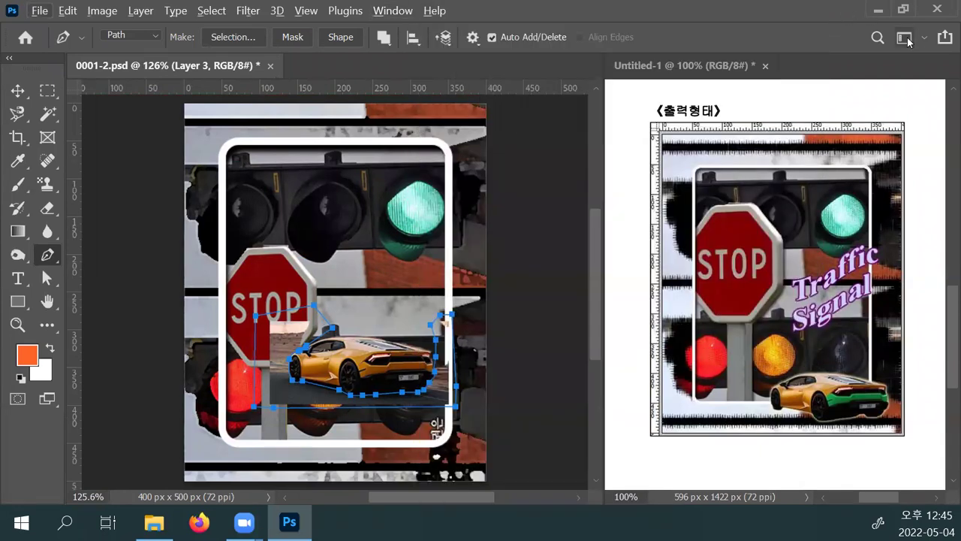
pyautogui.click(906, 38)
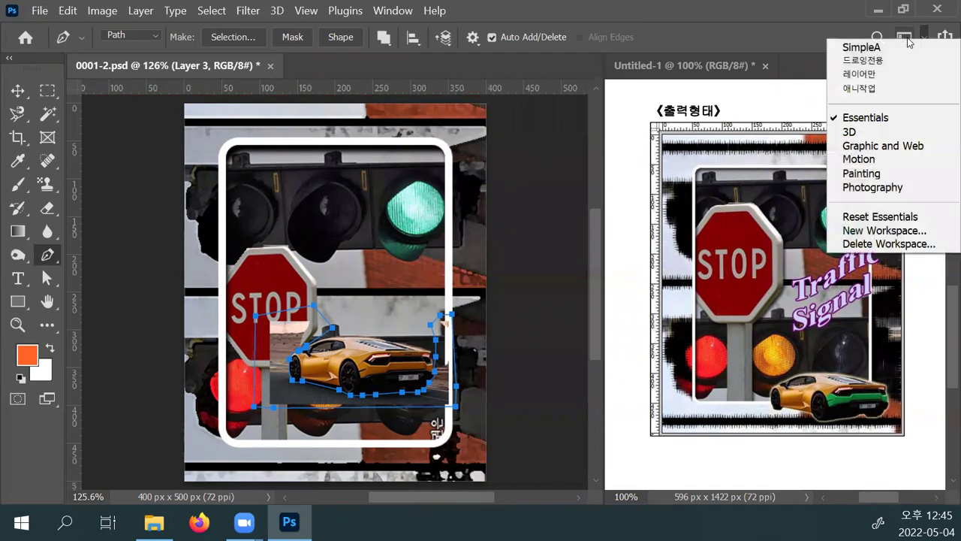
pyautogui.click(887, 120)
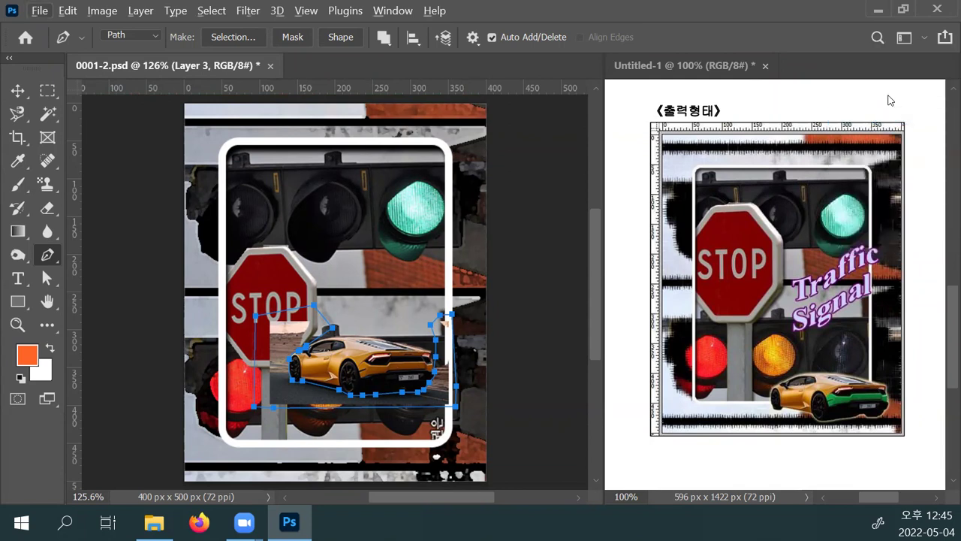
pyautogui.click(924, 39)
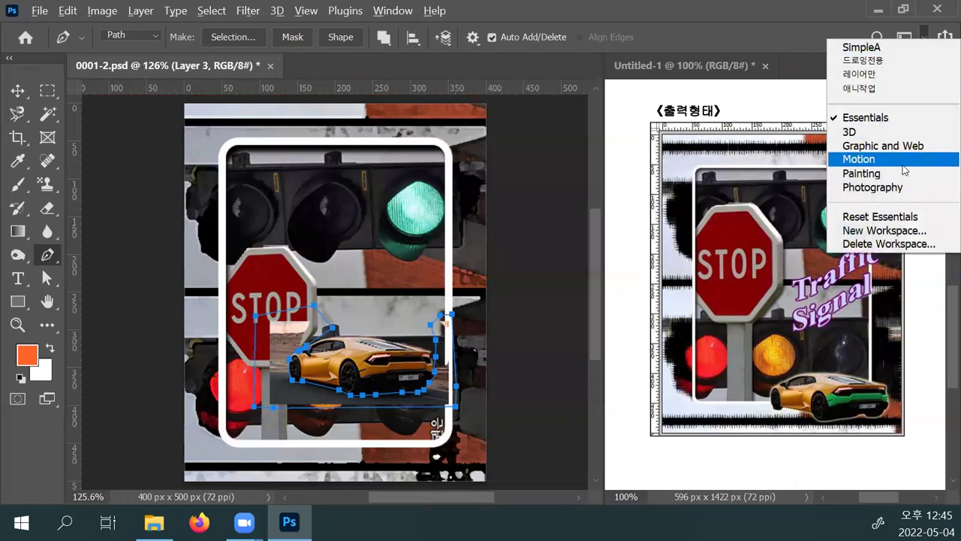
pyautogui.click(859, 217)
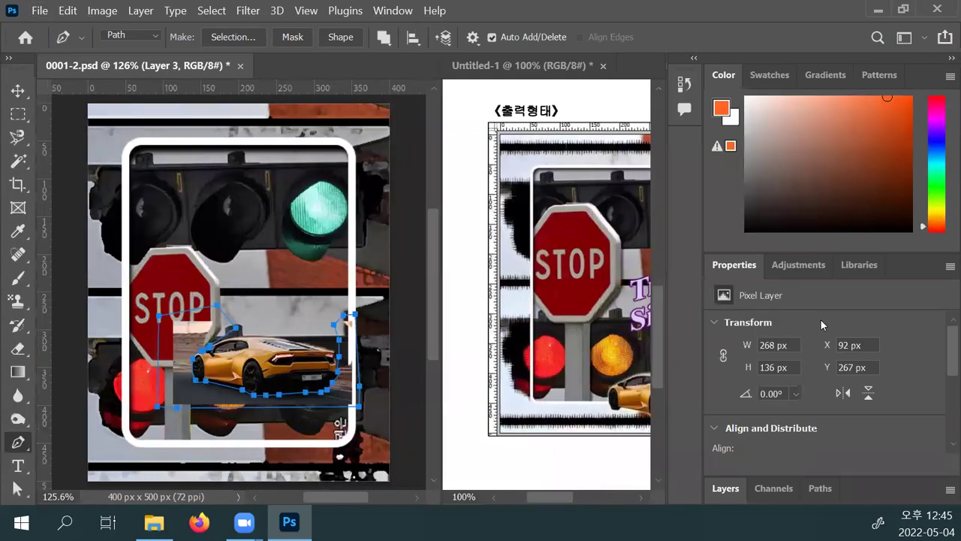
# Float the Color and Layers panel groups over the composition and close the Properties group.
pyautogui.moveTo(901, 254); pyautogui.dragTo(443, 265)
pyautogui.moveTo(900, 57); pyautogui.dragTo(624, 50)
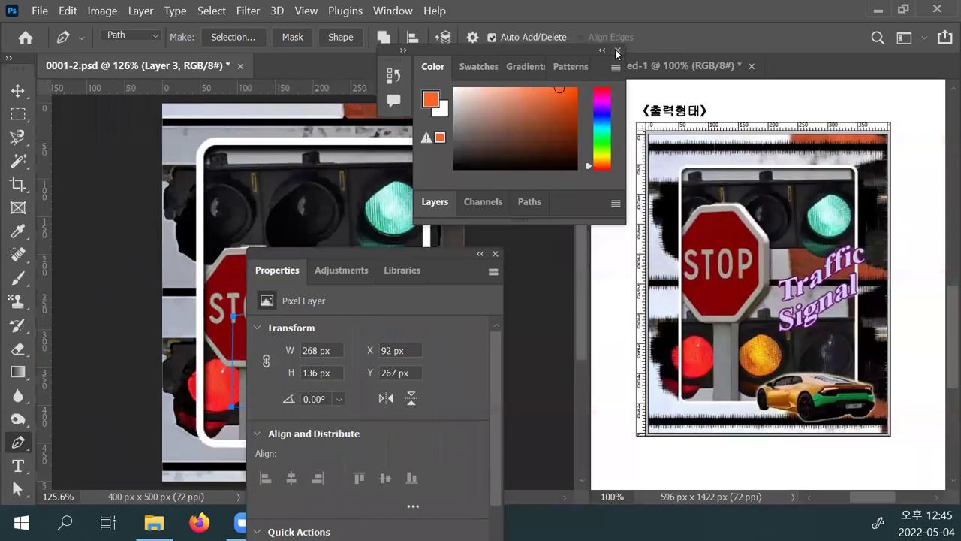
pyautogui.click(614, 50)
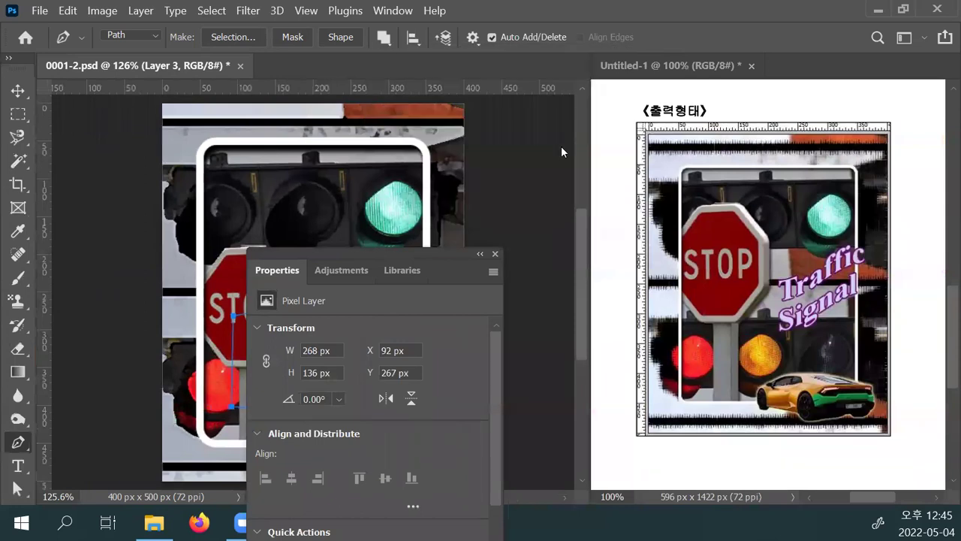
pyautogui.click(496, 254)
pyautogui.press('F7')
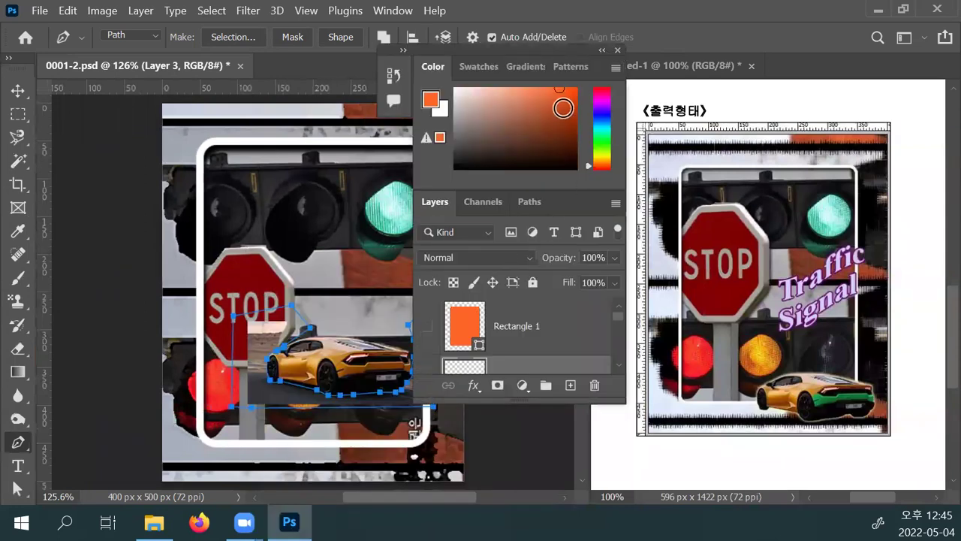
# Save the work path drawn around the car's background as Path 1.
pyautogui.click(527, 204)
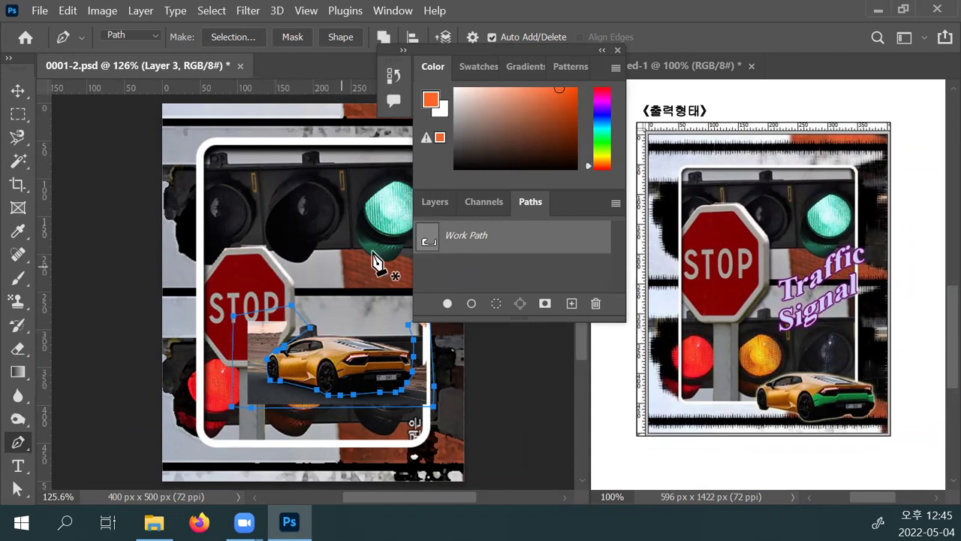
pyautogui.click(473, 275)
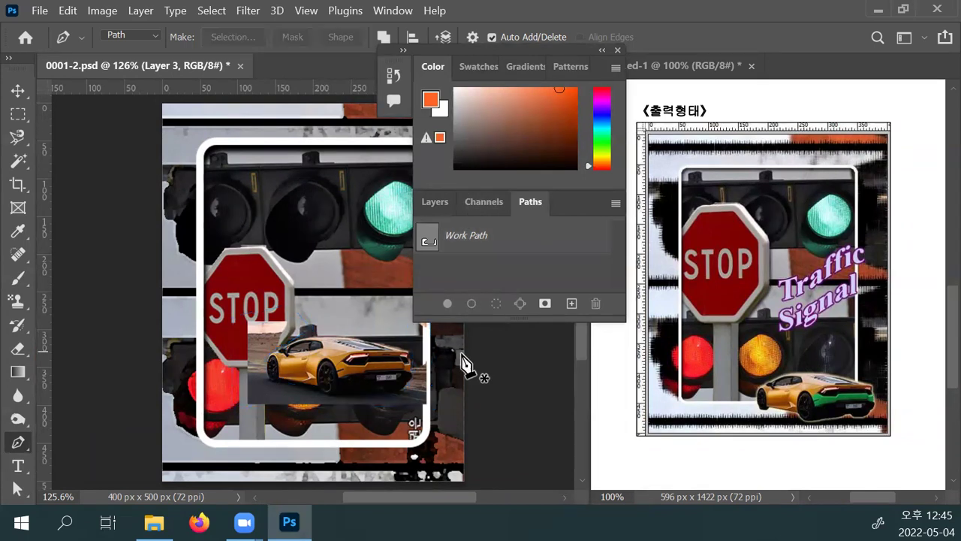
pyautogui.click(466, 249)
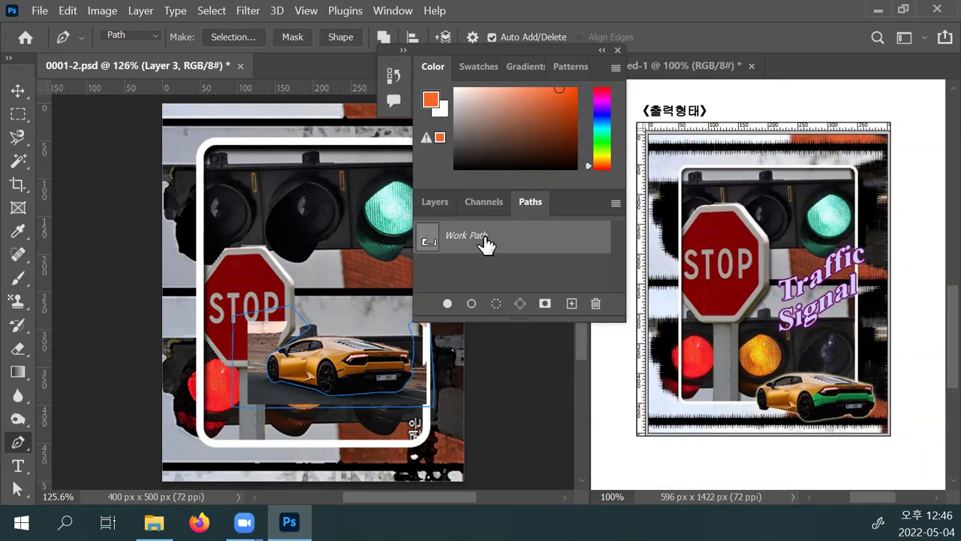
pyautogui.doubleClick(466, 244)
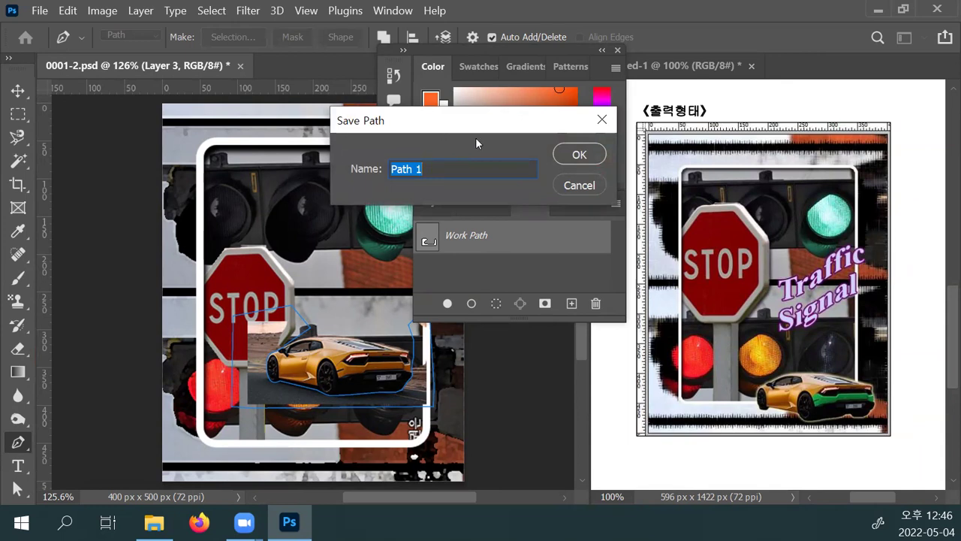
pyautogui.click(566, 154)
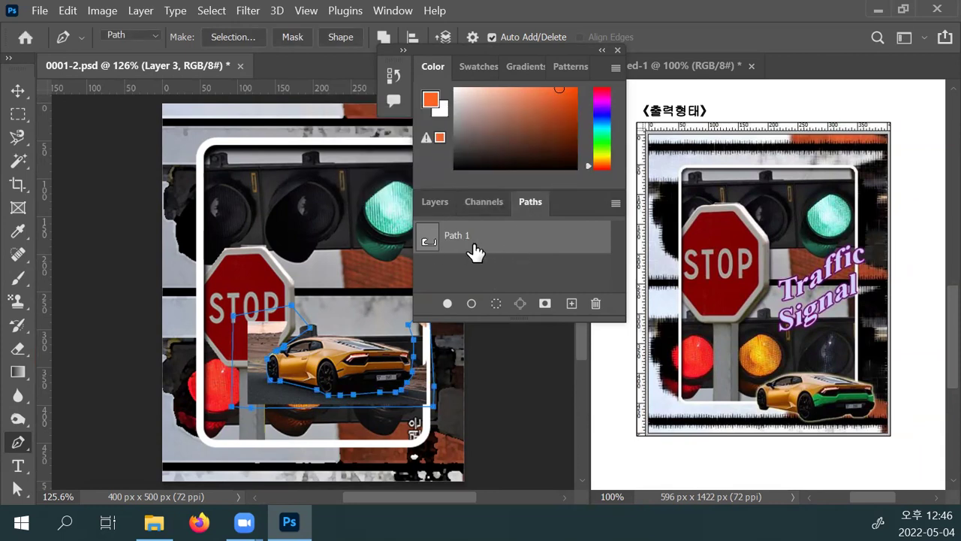
# Load Path 1 as a selection and undo any stray work path so only the selection is active.
pyautogui.keyDown('ctrl'); pyautogui.click(429, 239); pyautogui.keyUp('ctrl')
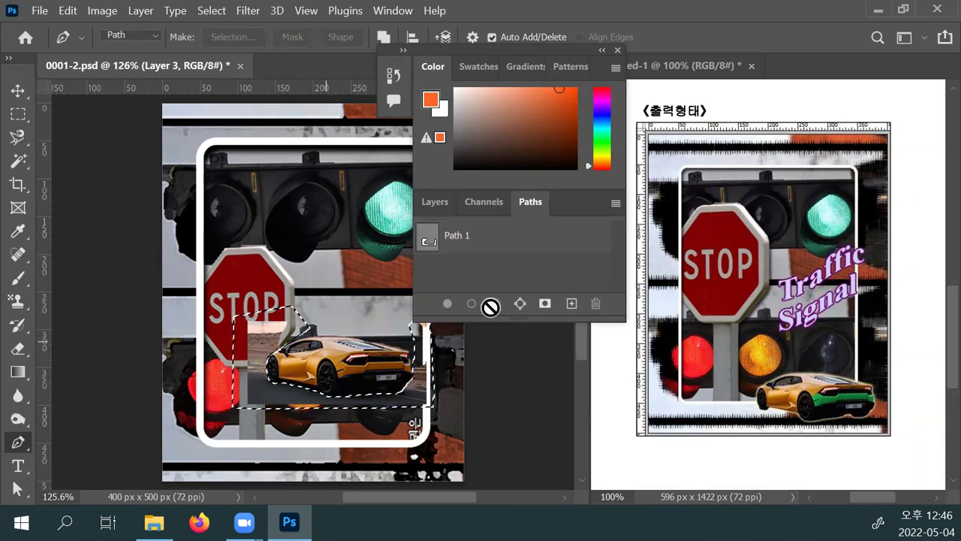
pyautogui.click(536, 232)
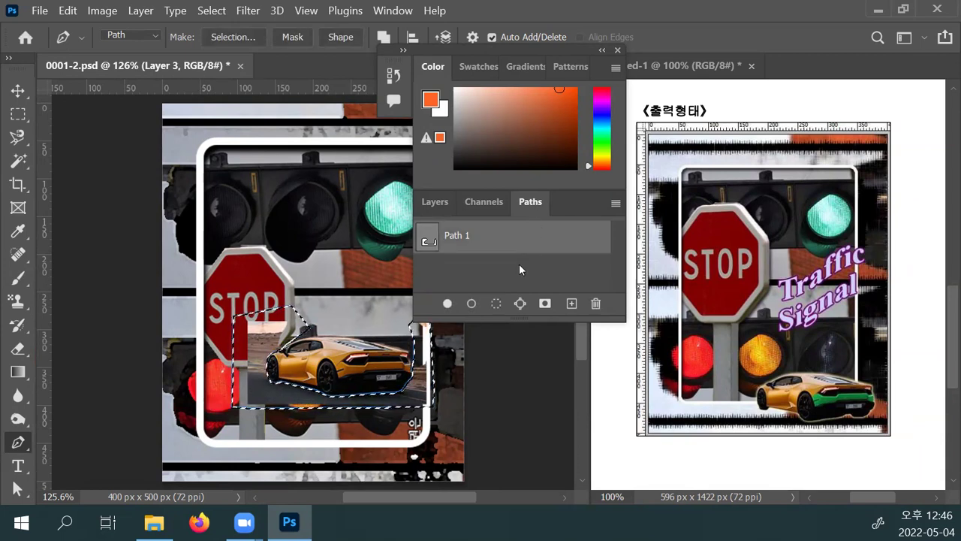
pyautogui.click(518, 264)
pyautogui.click(511, 345)
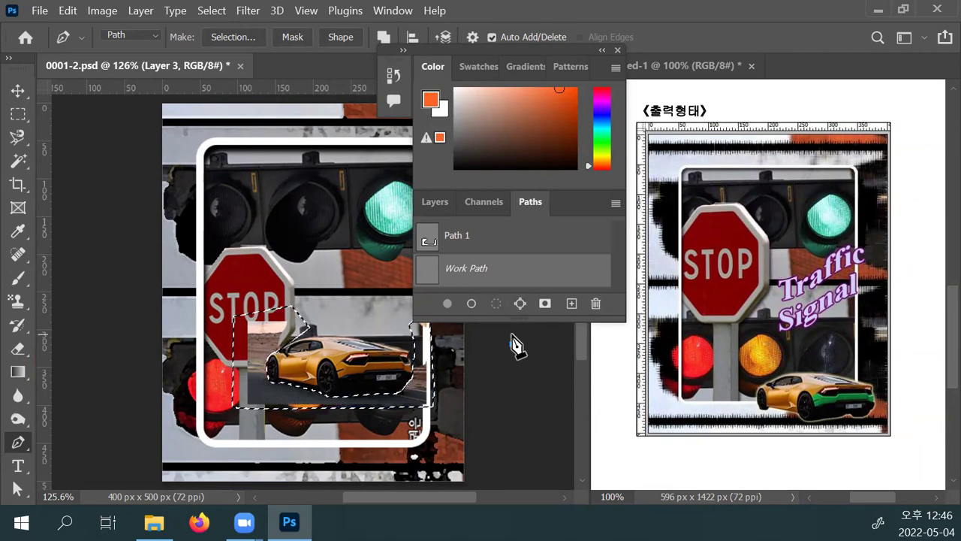
pyautogui.hotkey('ctrl', 'z')
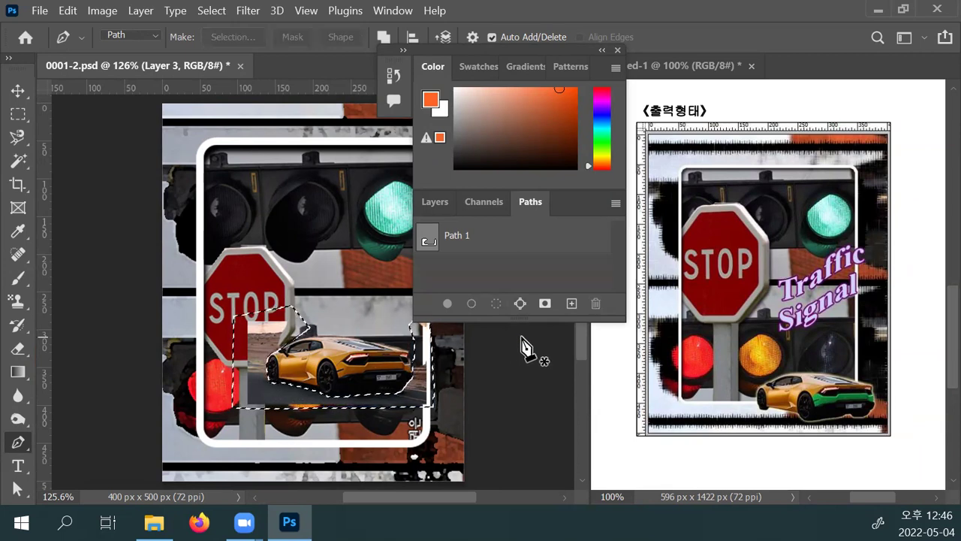
# Delete the selected background around the car on Layer 3 and deselect.
pyautogui.click(436, 202)
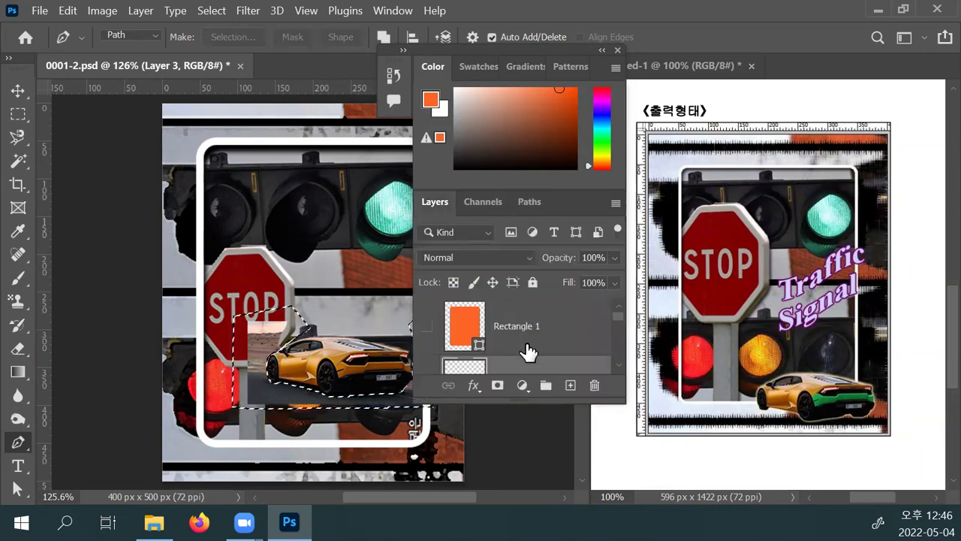
pyautogui.scroll(-5, 515, 368)
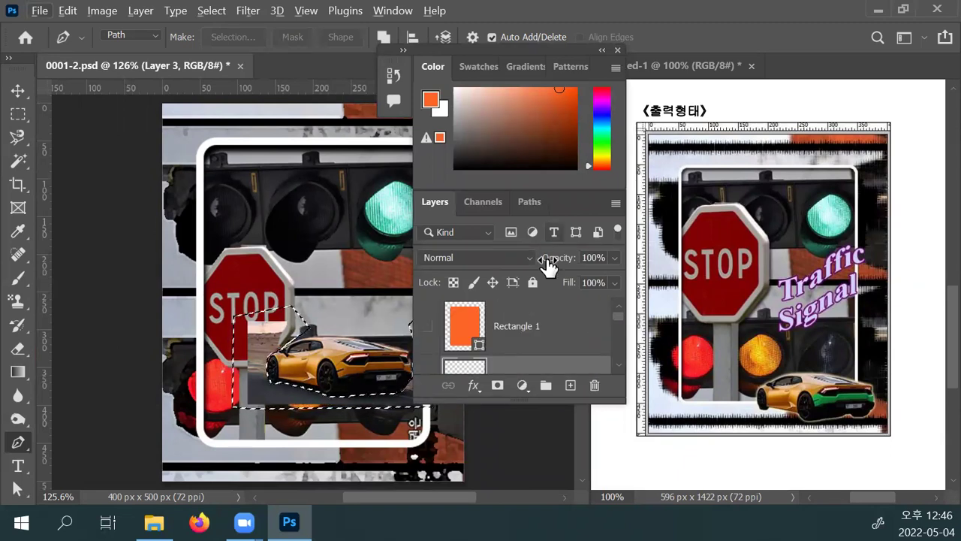
pyautogui.moveTo(614, 312); pyautogui.dragTo(614, 326)
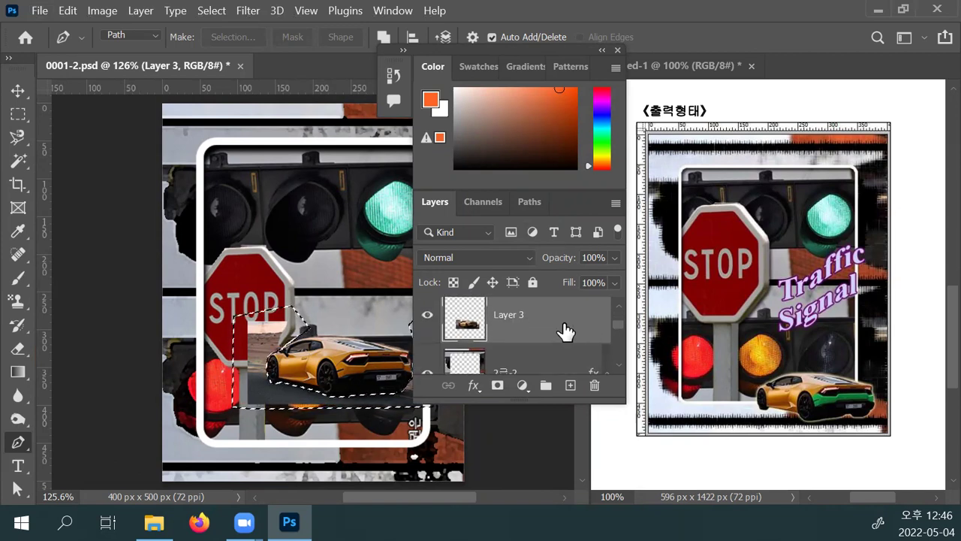
pyautogui.press('Delete')
pyautogui.hotkey('ctrl', 'd')
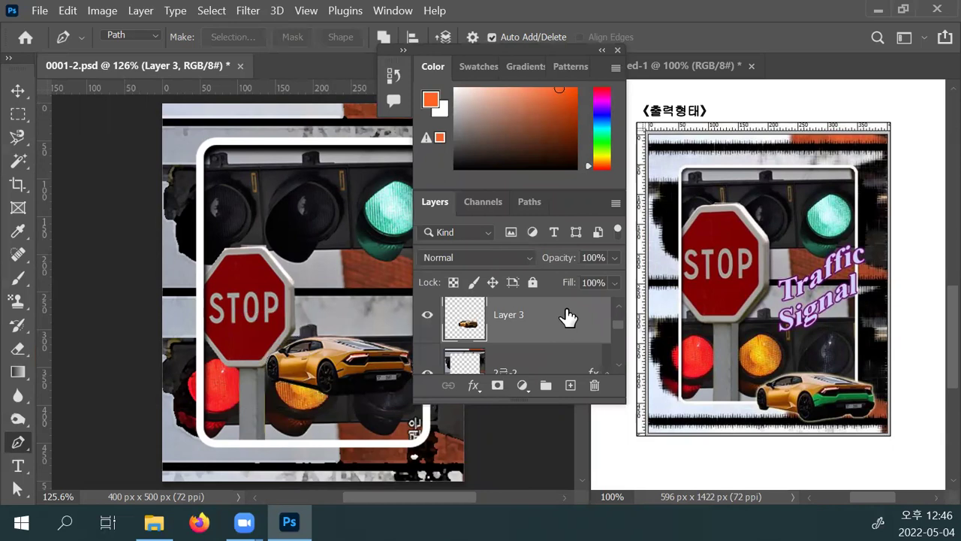
# Move the cut-out car down and right over the white frame's lower-right corner, nudging it to match the exam sheet.
pyautogui.press('Tab')
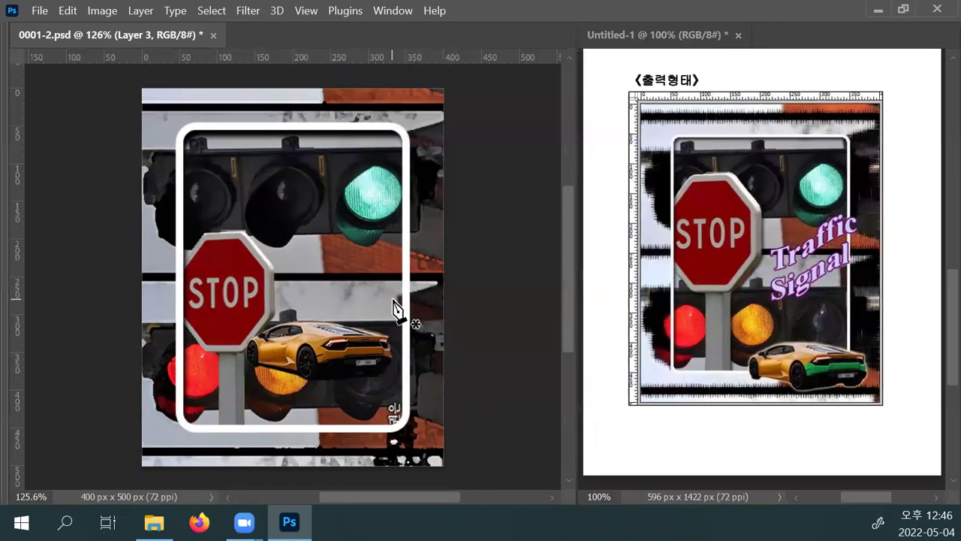
pyautogui.moveTo(353, 344); pyautogui.dragTo(383, 404)
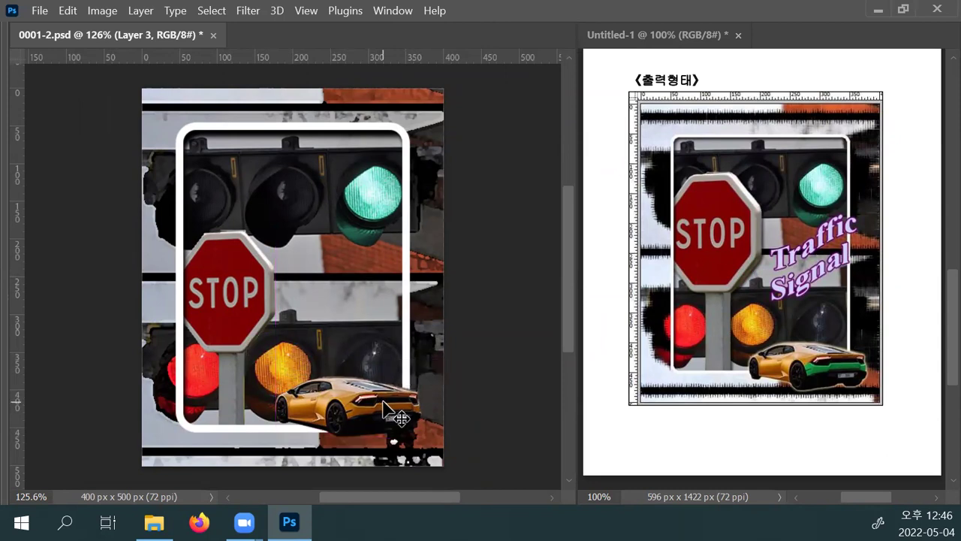
pyautogui.press('Down')
pyautogui.press('Down')
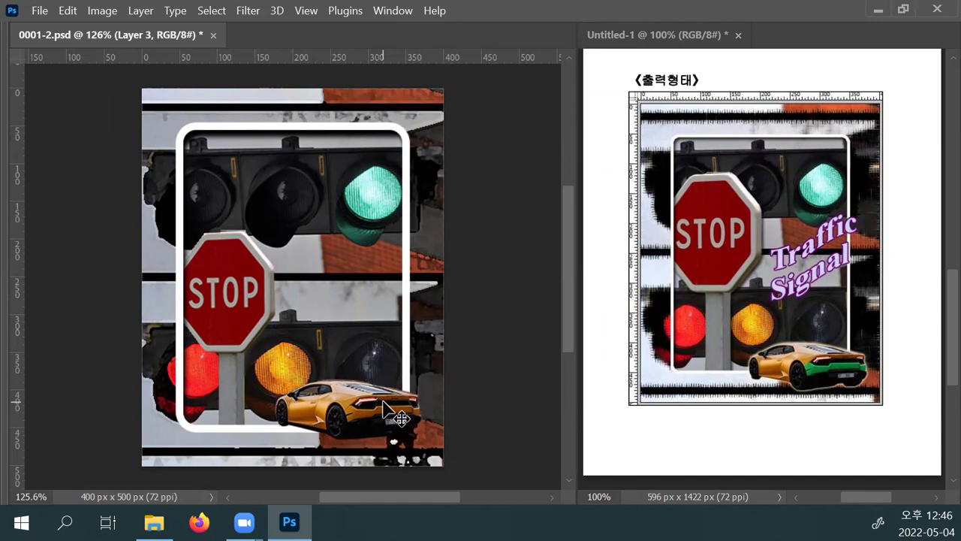
pyautogui.press('Right')
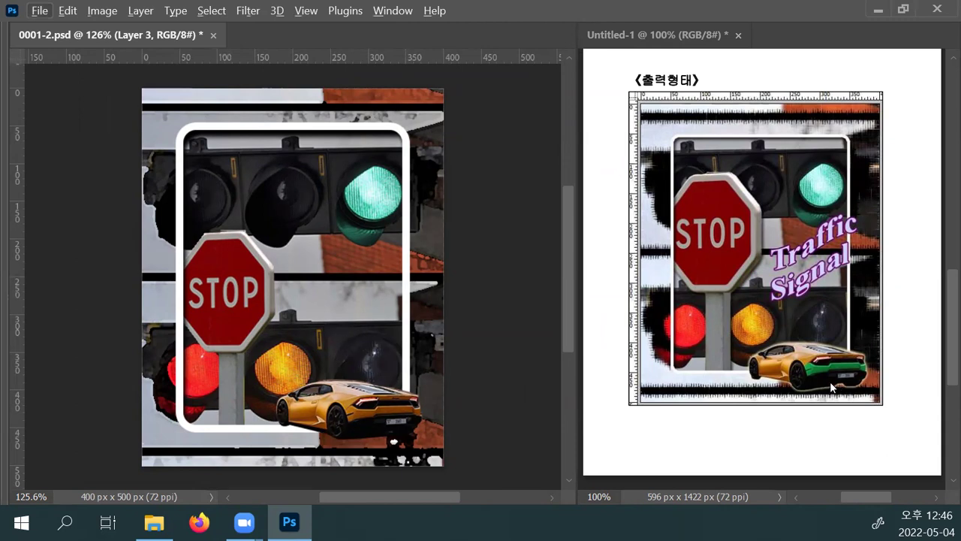
# Check the exam sheet's layer style instructions and add a Drop Shadow to the car on Layer 3.
pyautogui.scroll(4, 820, 346)
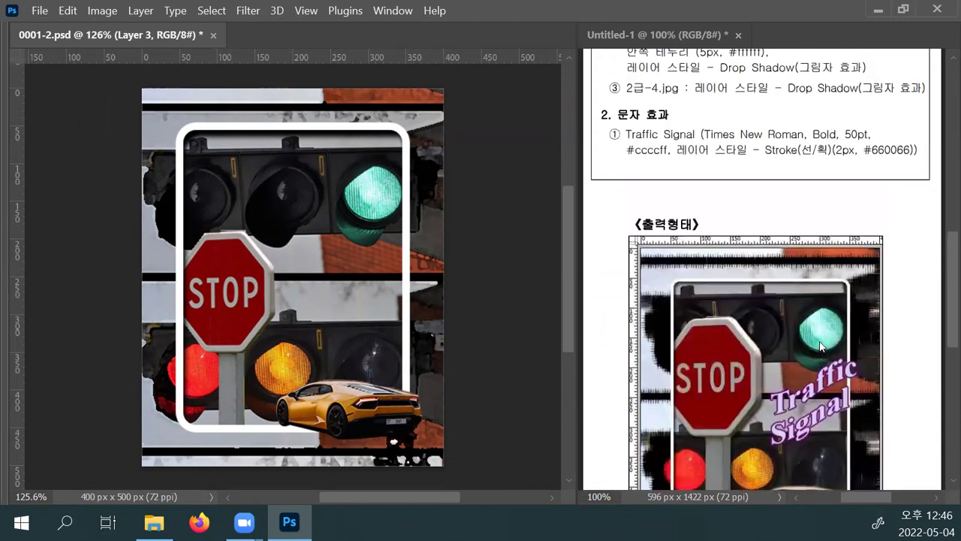
pyautogui.scroll(3, 820, 346)
pyautogui.press('alt')
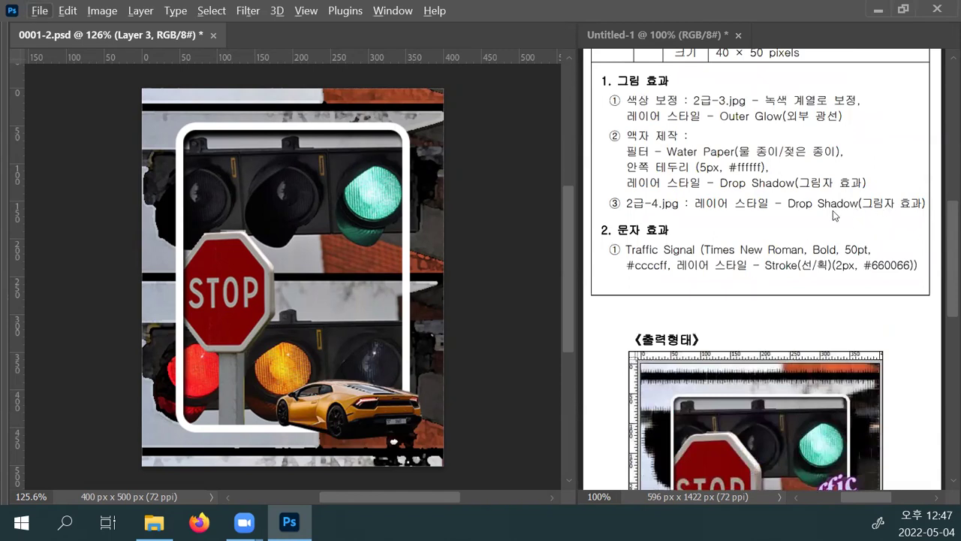
pyautogui.press('alt')
pyautogui.click(365, 412)
pyautogui.press('Tab')
pyautogui.press('Tab')
pyautogui.press('Tab')
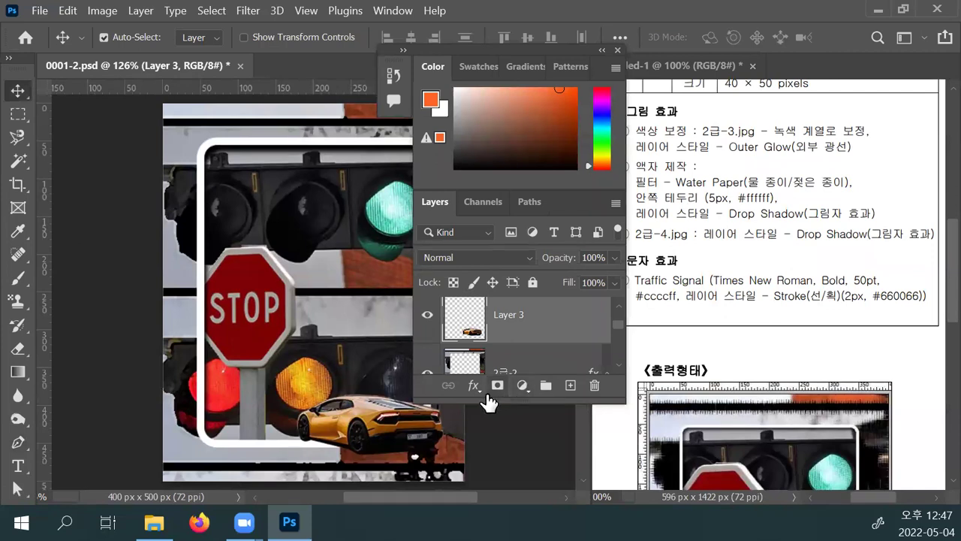
pyautogui.click(480, 391)
pyautogui.click(497, 386)
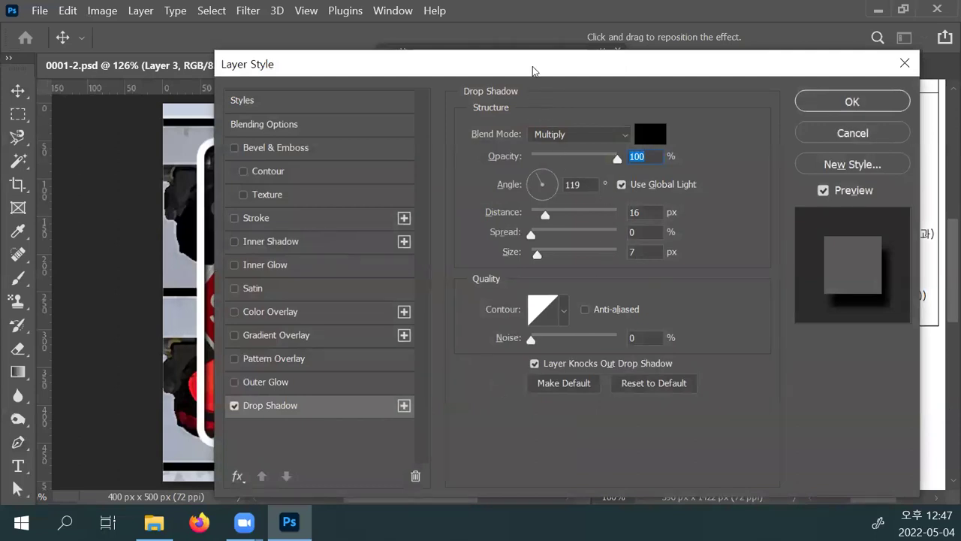
pyautogui.moveTo(533, 66); pyautogui.dragTo(755, 89)
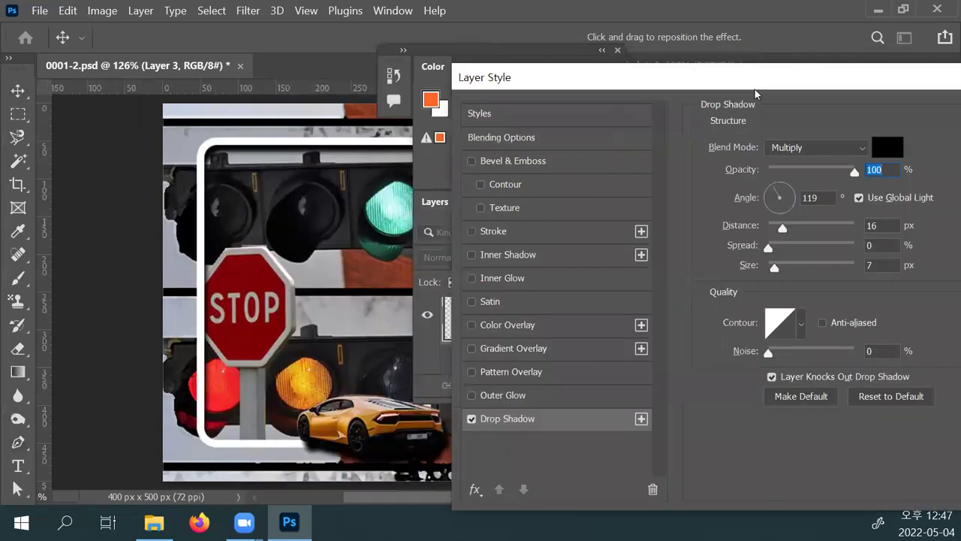
# Try a yellow #f8f00d drop shadow on the car, shifted to an 11° angle and 5 px distance.
pyautogui.click(884, 154)
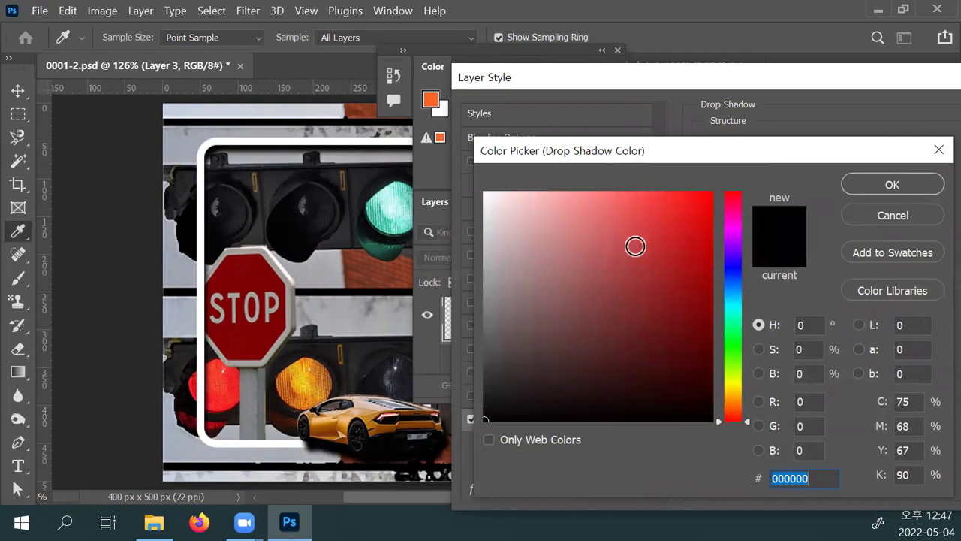
pyautogui.press('alt')
pyautogui.moveTo(741, 393); pyautogui.dragTo(742, 384)
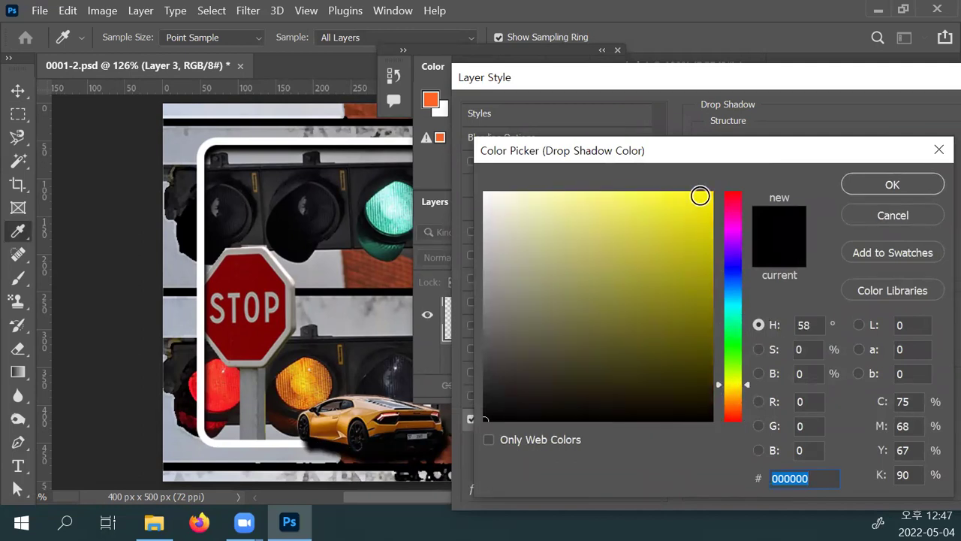
pyautogui.click(699, 196)
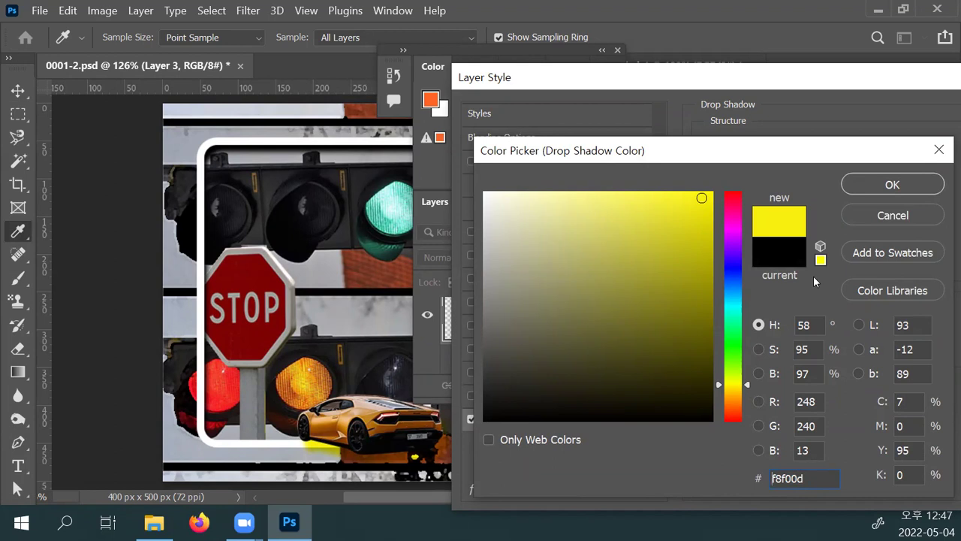
pyautogui.click(886, 186)
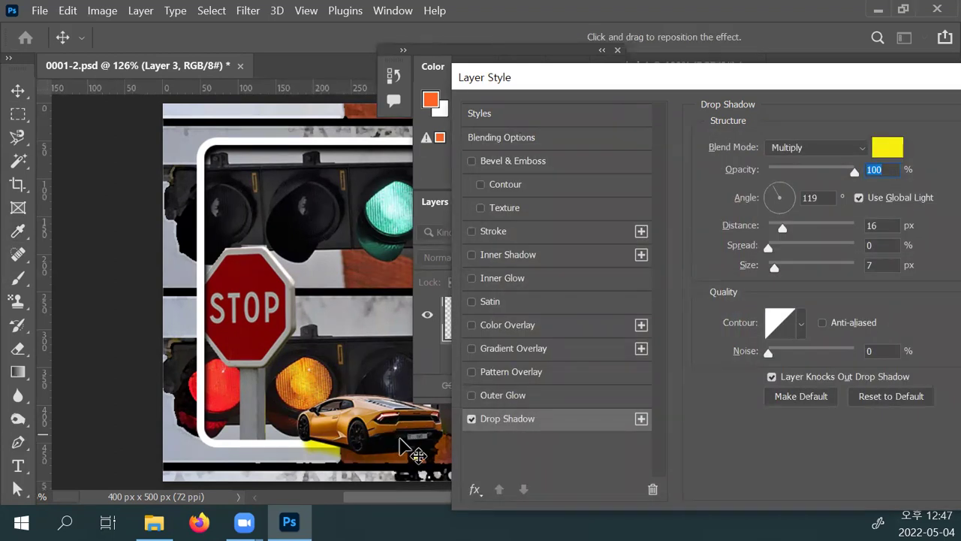
pyautogui.moveTo(377, 452); pyautogui.dragTo(357, 440)
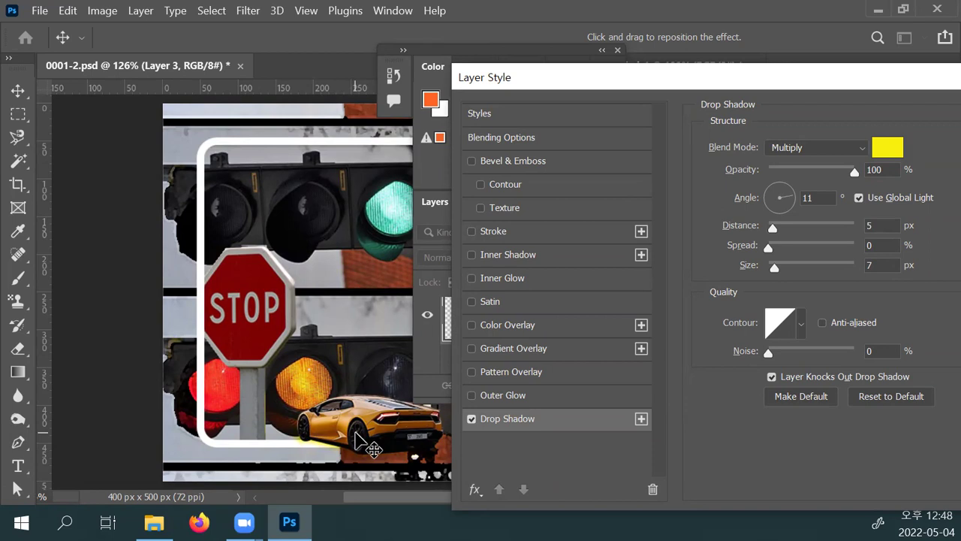
# Turn off the car's Drop Shadow and enable Outer Glow instead, resetting the glow settings to their defaults.
pyautogui.click(472, 418)
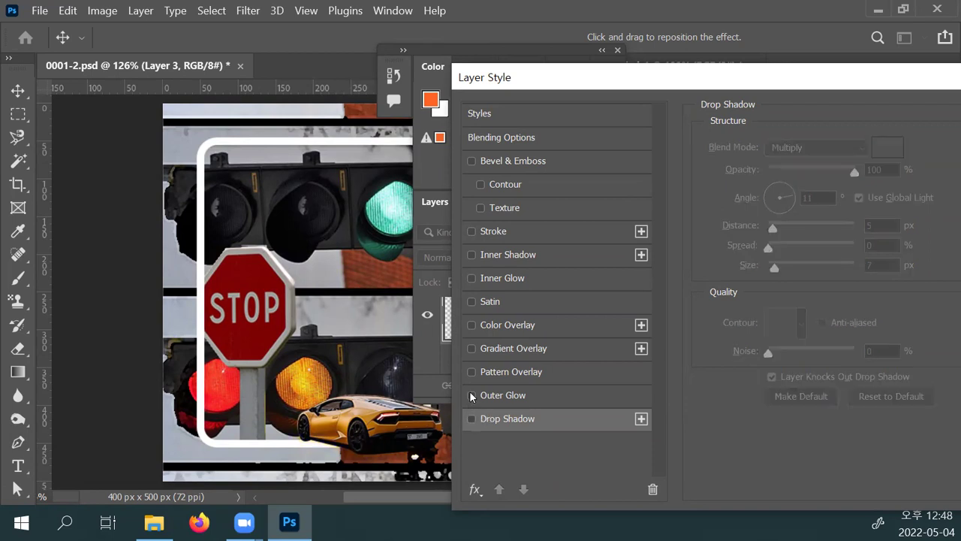
pyautogui.click(472, 395)
pyautogui.click(505, 396)
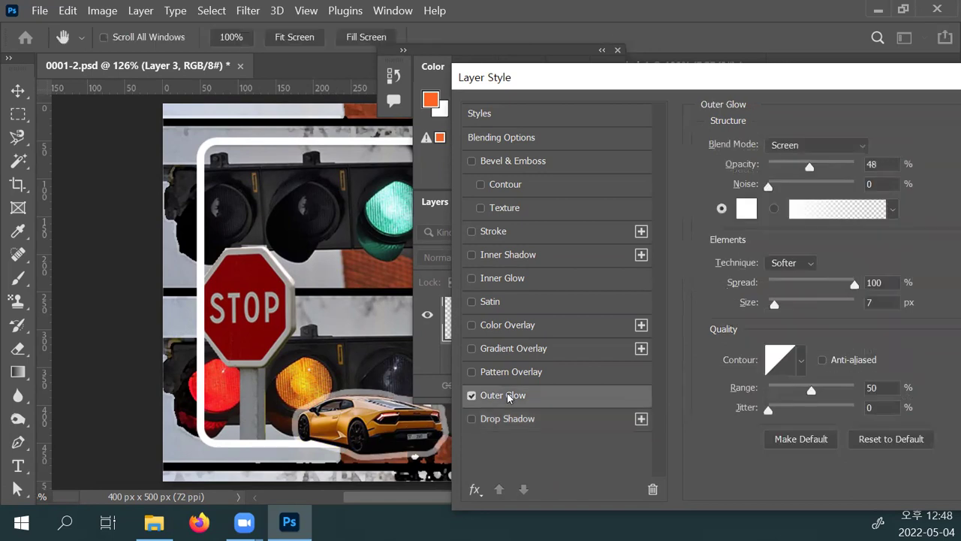
pyautogui.click(890, 439)
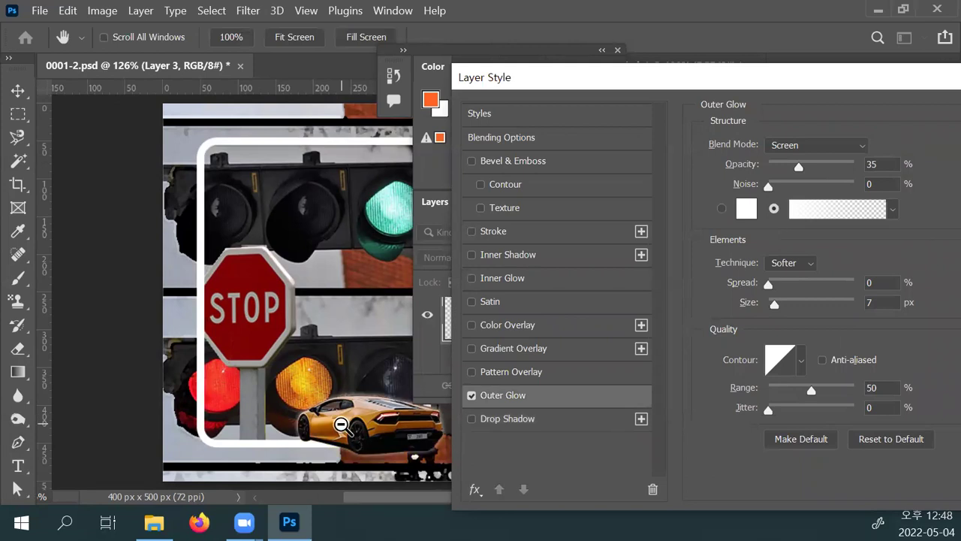
# Set the car's Outer Glow colour to yellow #ffea00 and apply the layer style.
pyautogui.click(746, 208)
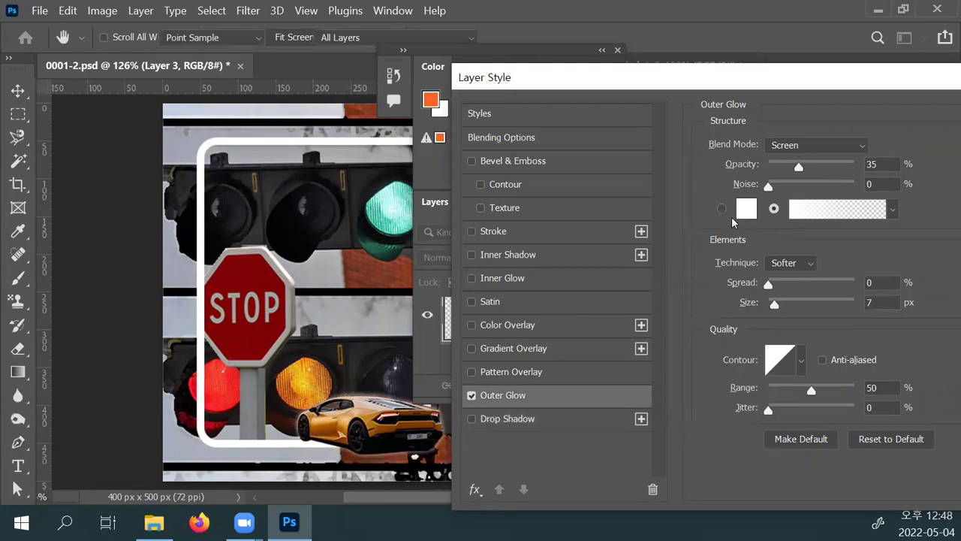
pyautogui.click(739, 384)
pyautogui.click(712, 193)
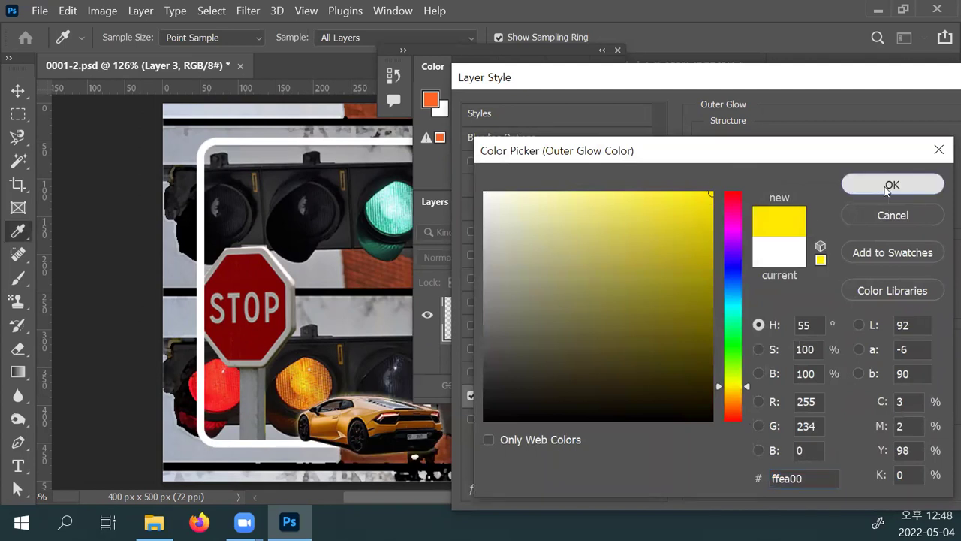
pyautogui.click(891, 185)
pyautogui.moveTo(831, 88); pyautogui.dragTo(649, 102)
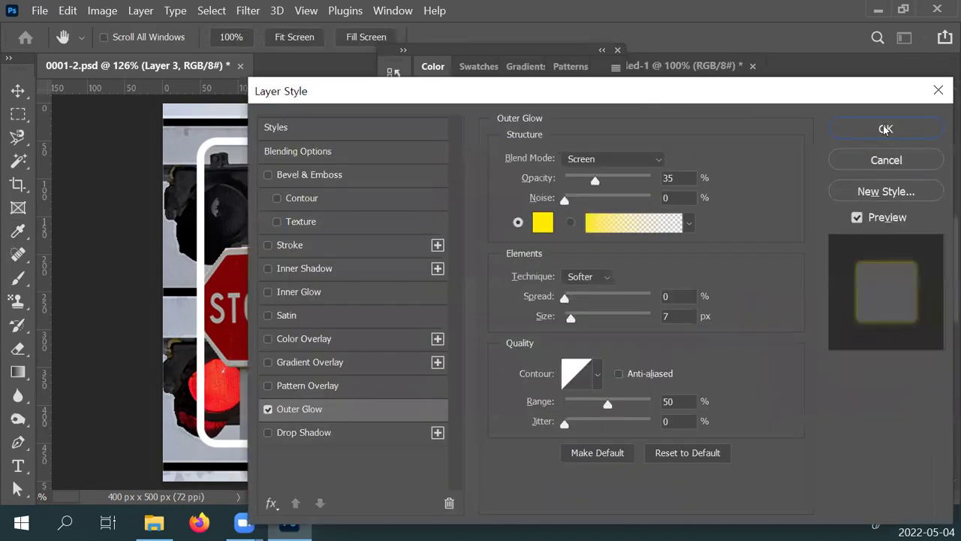
pyautogui.press('Return')
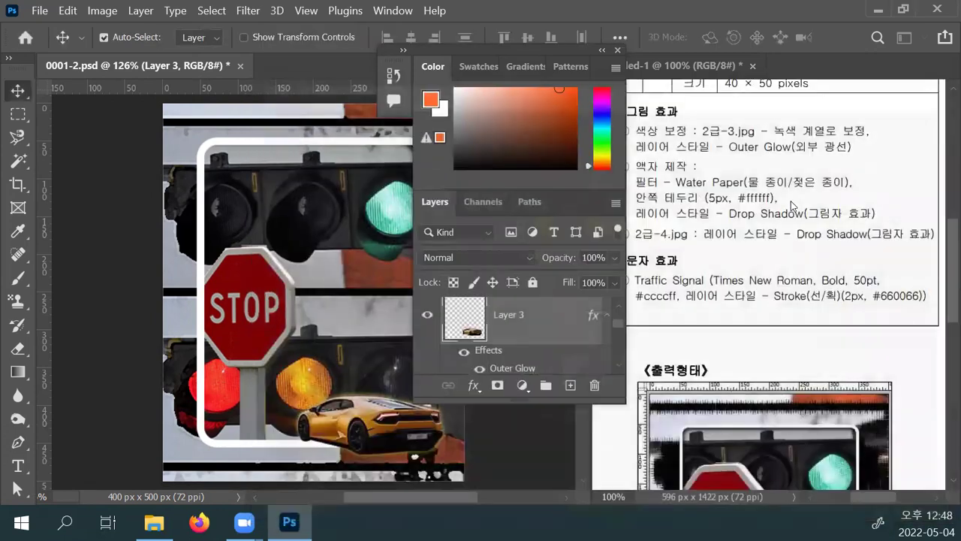
# Hide the floating panels and examine the exam sheet's text effect instructions and finished sample image.
pyautogui.click(619, 50)
pyautogui.click(762, 315)
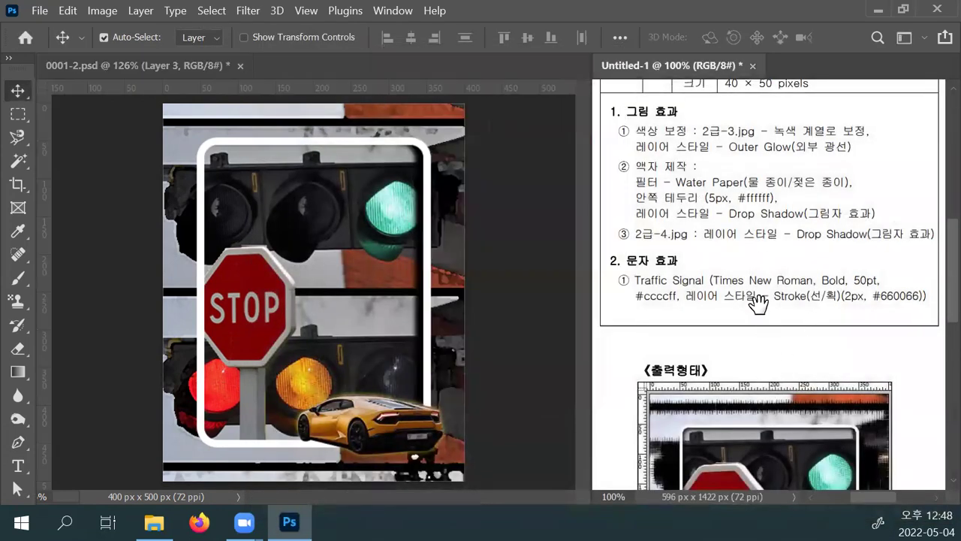
pyautogui.scroll(-5, 758, 383)
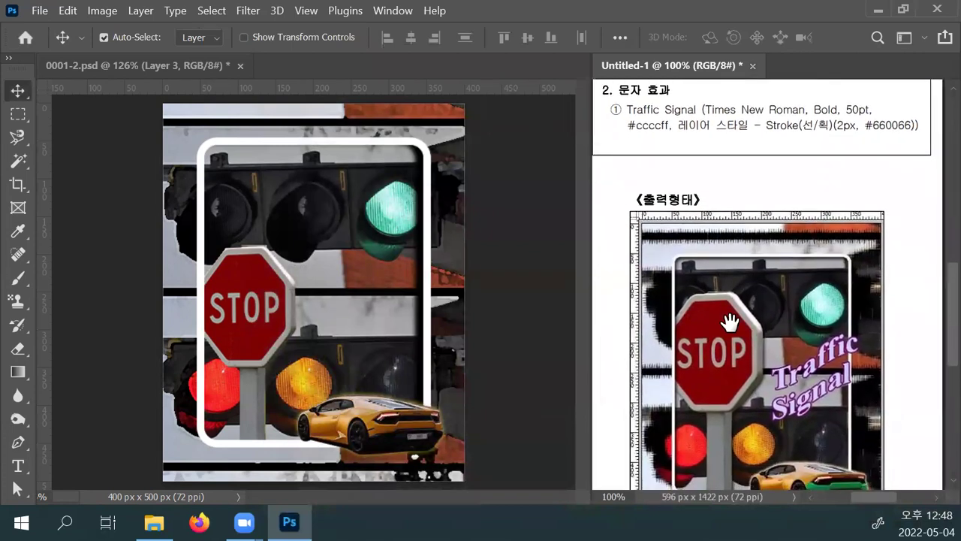
pyautogui.scroll(-1, 774, 356)
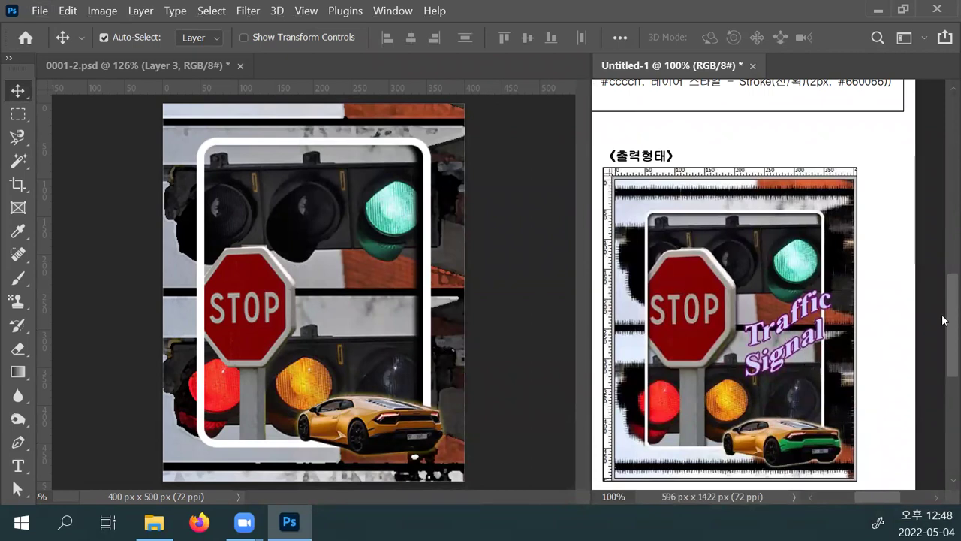
pyautogui.scroll(6, 943, 321)
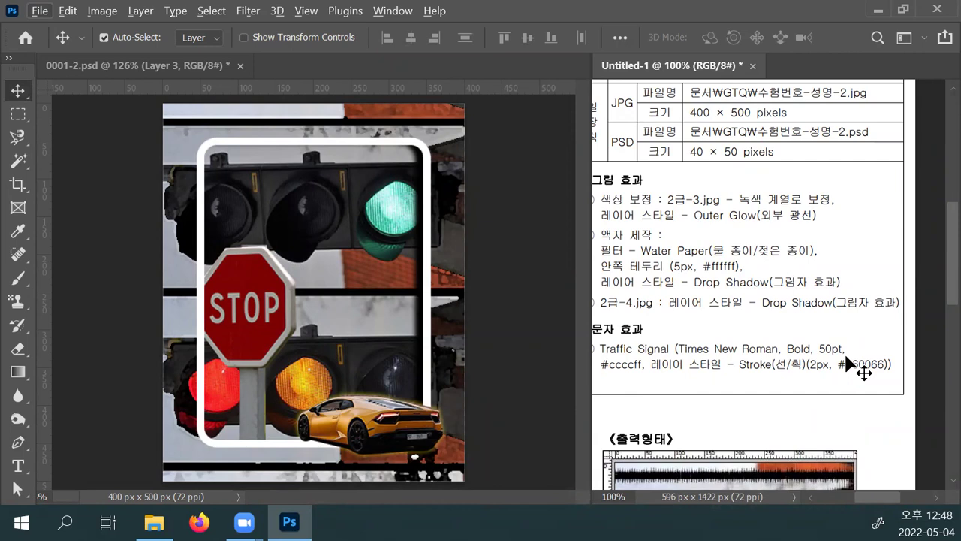
pyautogui.press('alt')
pyautogui.scroll(-5, 783, 368)
pyautogui.scroll(-2, 804, 405)
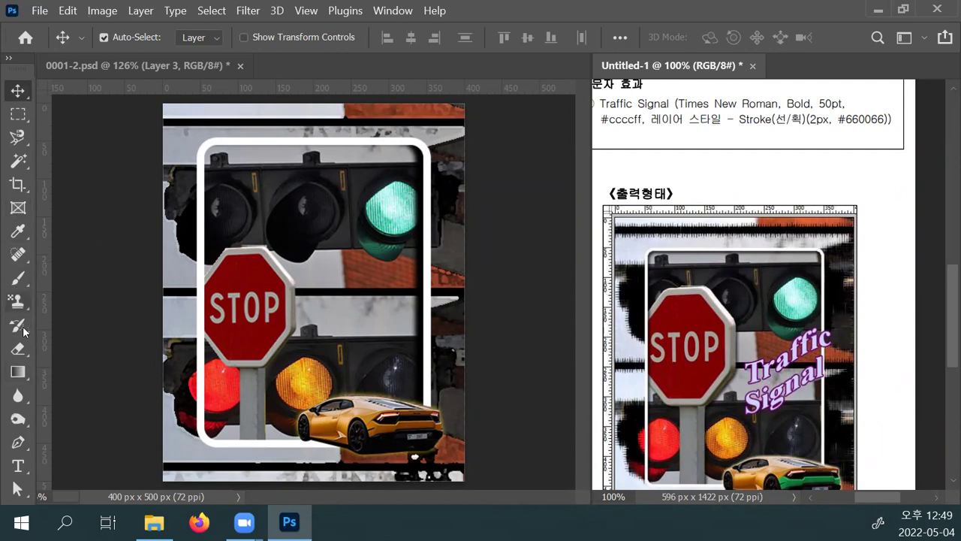
# Add the text "Traffic Signal" on two lines over the middle of the image and move it slightly up and right.
pyautogui.click(19, 466)
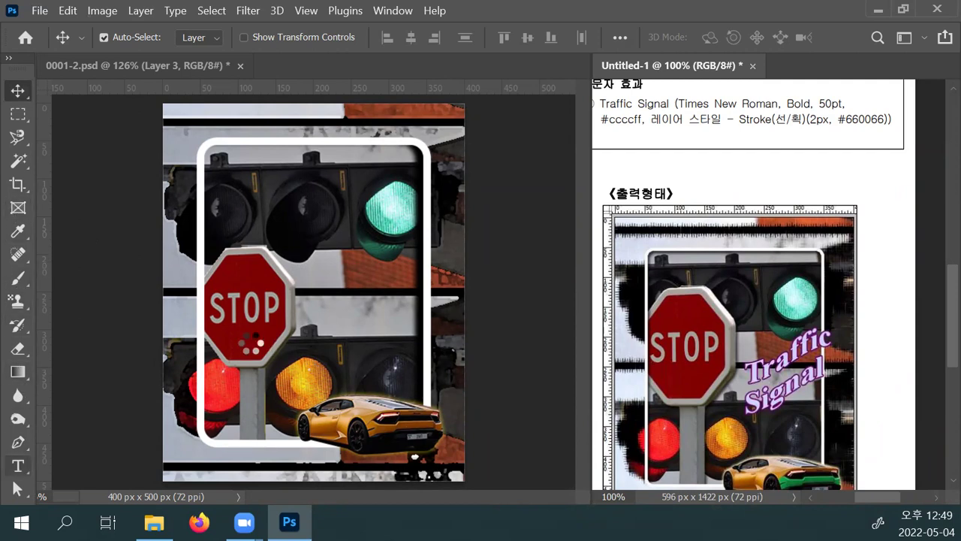
pyautogui.click(318, 303)
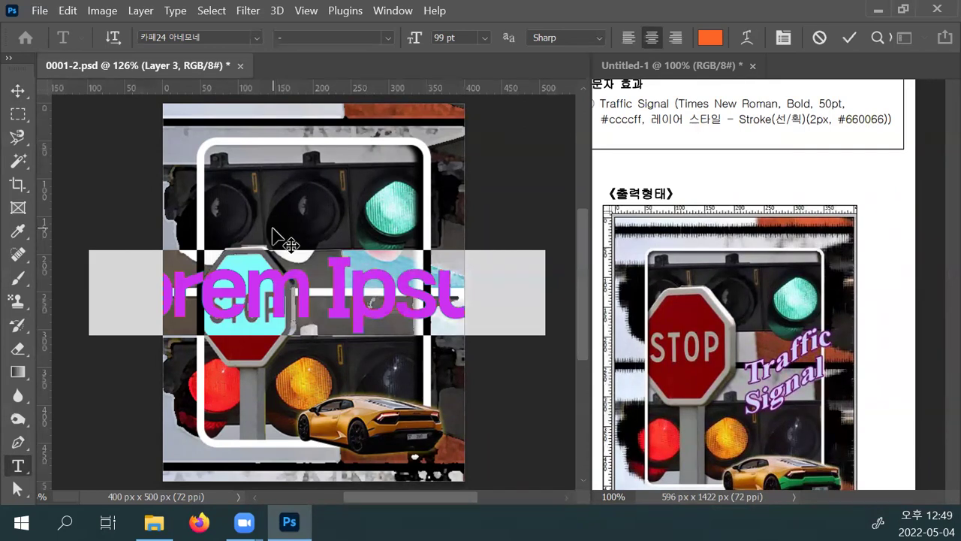
pyautogui.write('Tra')
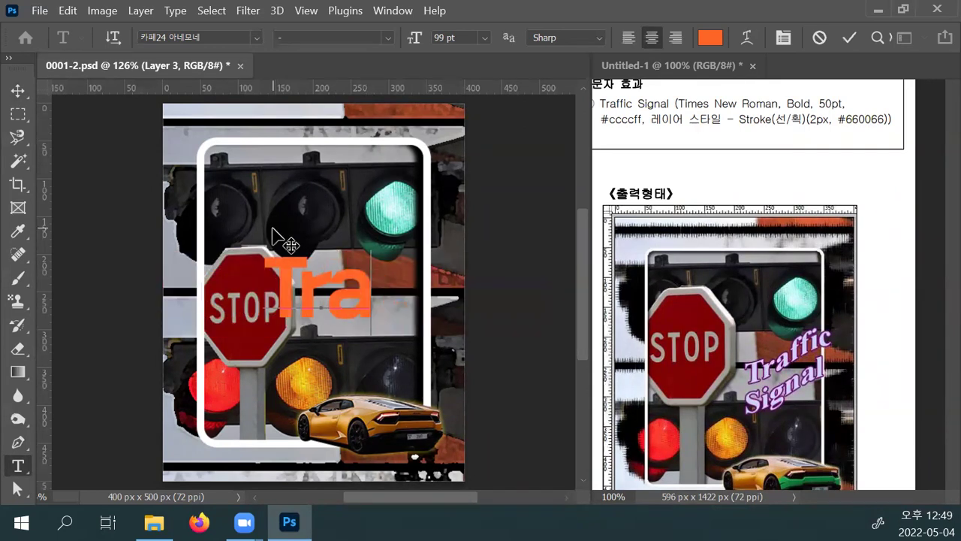
pyautogui.write('ffo')
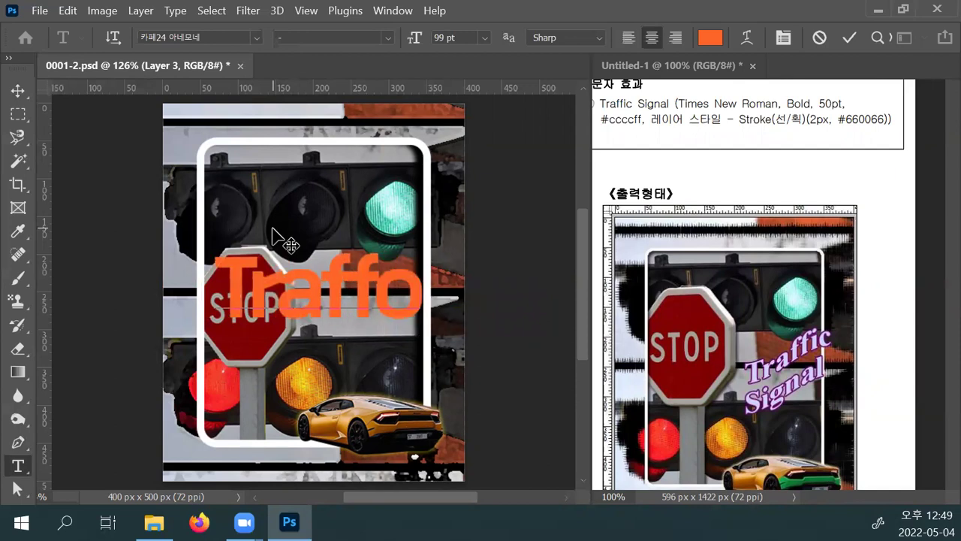
pyautogui.press('BackSpace')
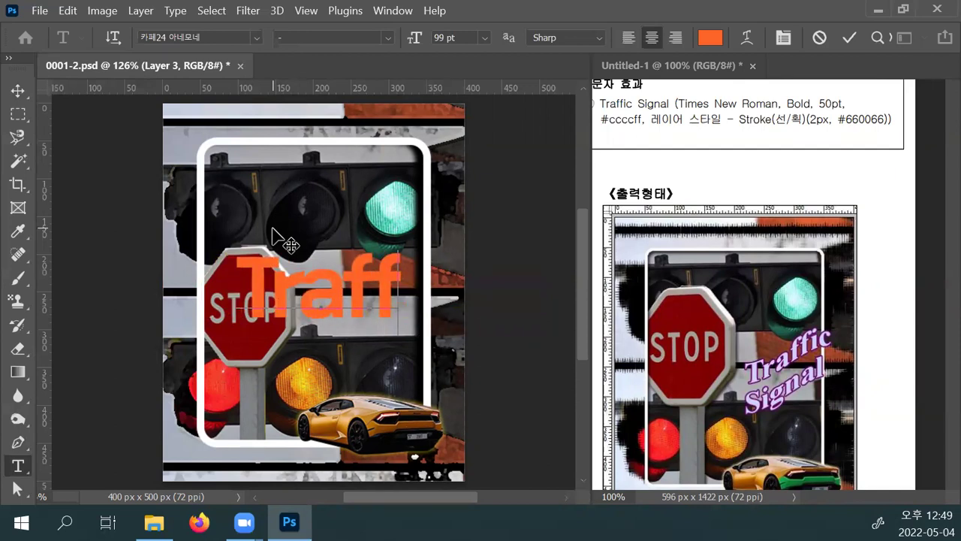
pyautogui.write('ic')
pyautogui.press('Return')
pyautogui.write('S')
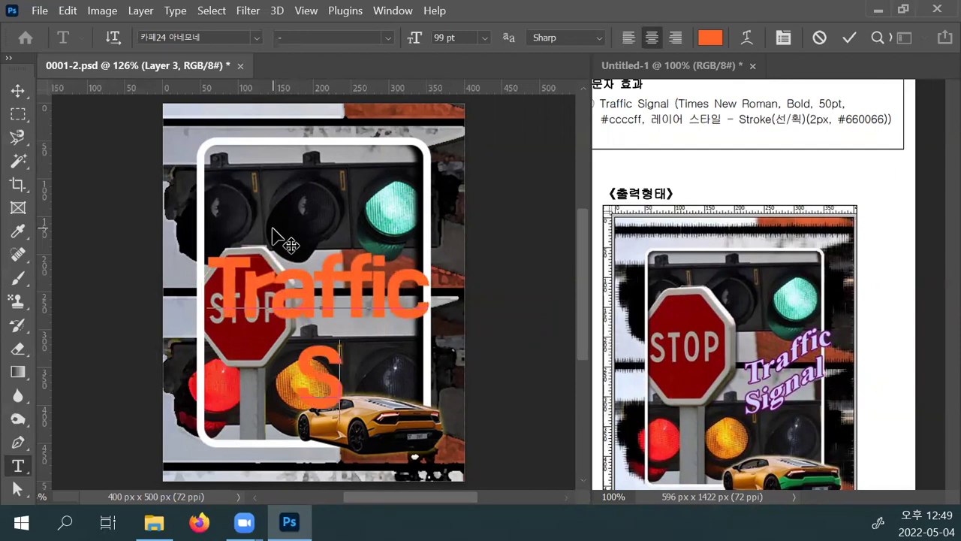
pyautogui.write('ig')
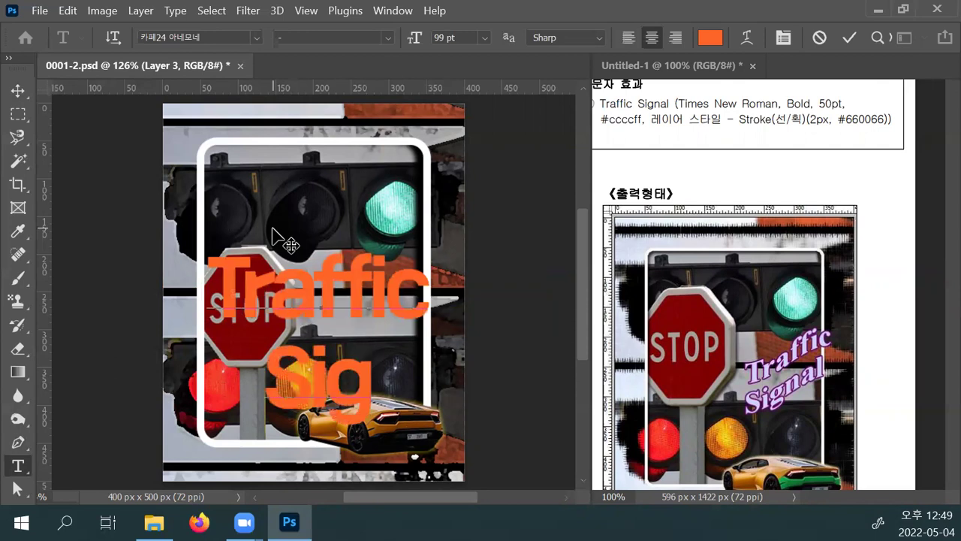
pyautogui.write('nal')
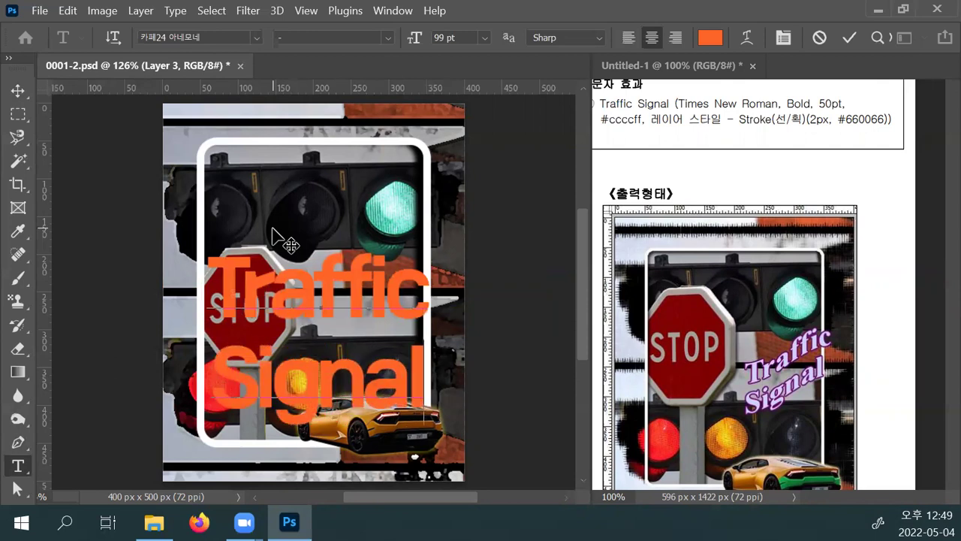
pyautogui.click(273, 234)
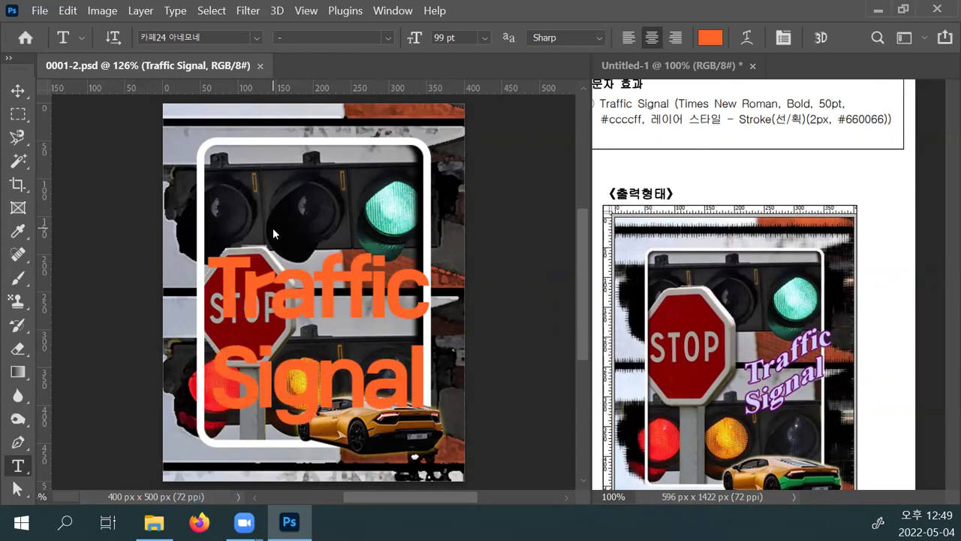
pyautogui.click(18, 90)
pyautogui.moveTo(318, 267)
pyautogui.mouseDown()
pyautogui.moveTo(359, 227)
pyautogui.moveTo(331, 255)
pyautogui.moveTo(314, 245)
pyautogui.moveTo(322, 262)
pyautogui.moveTo(319, 255)
pyautogui.moveTo(330, 258)
pyautogui.mouseUp()
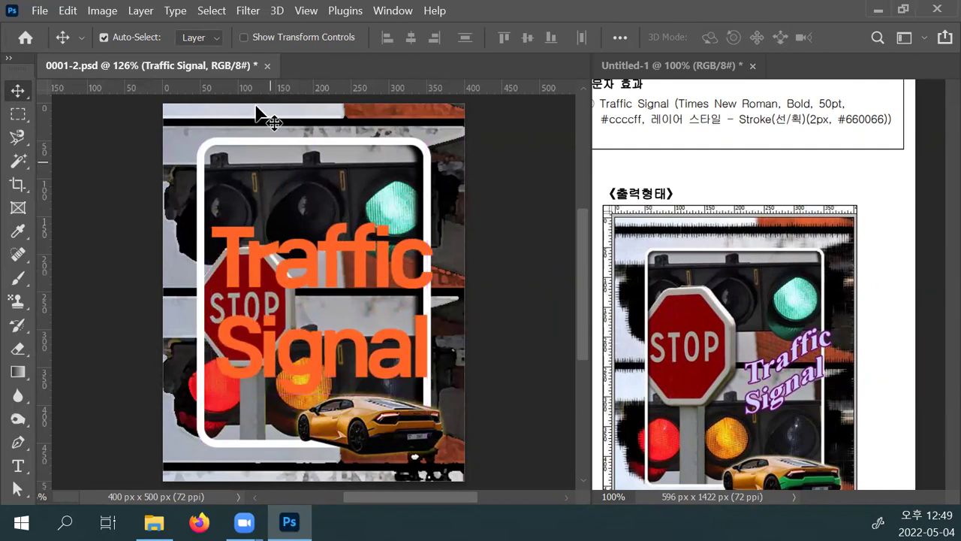
# Change the colour of the Traffic Signal text to pale lilac #f9e5ff.
pyautogui.doubleClick(278, 285)
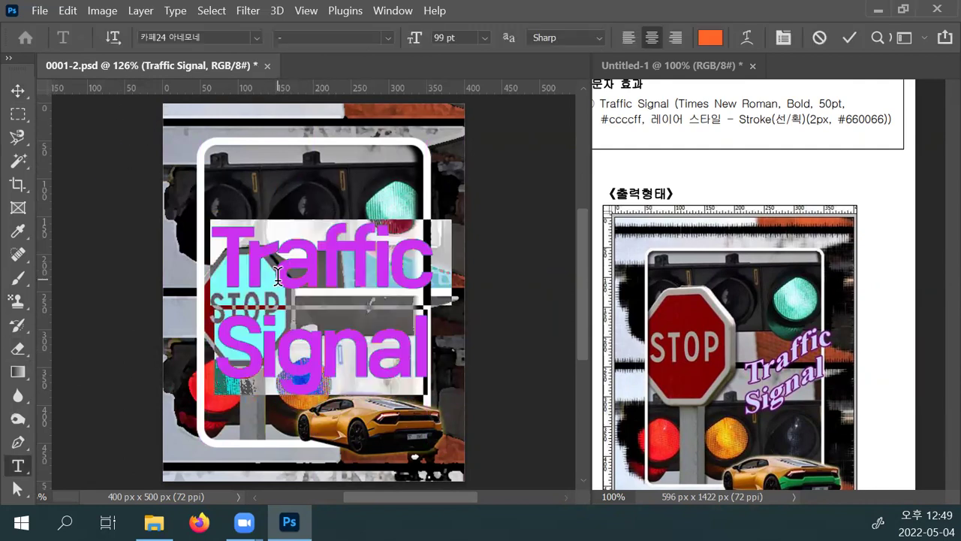
pyautogui.click(708, 39)
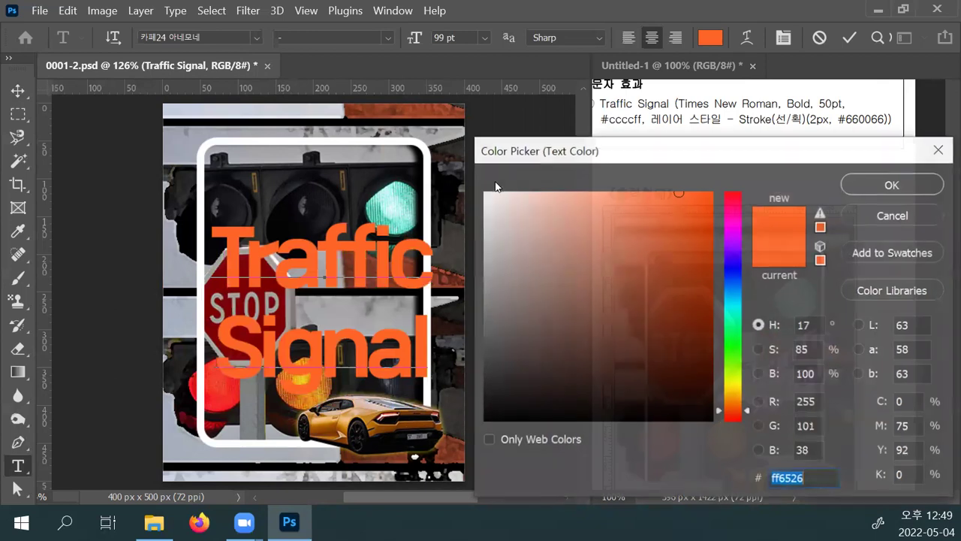
pyautogui.write('ffffff')
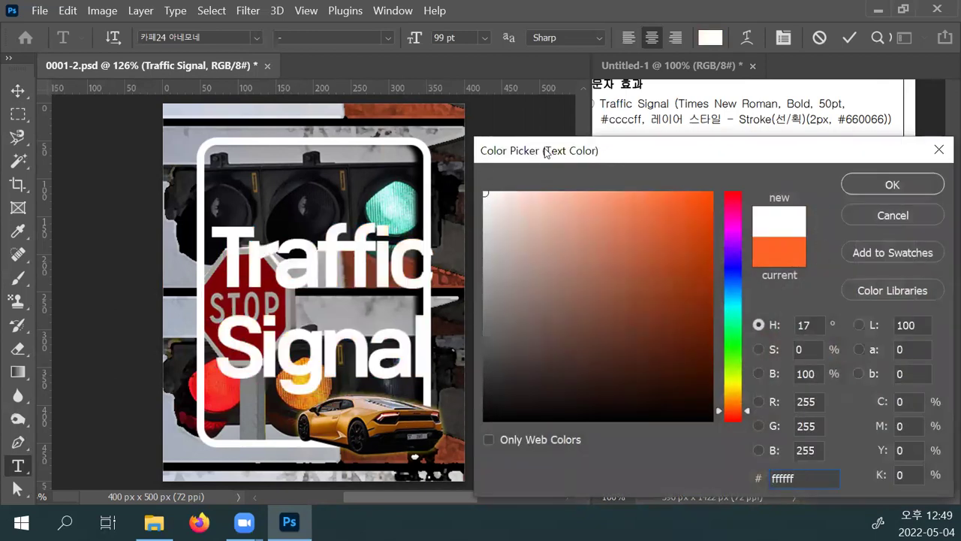
pyautogui.moveTo(546, 153); pyautogui.dragTo(281, 84)
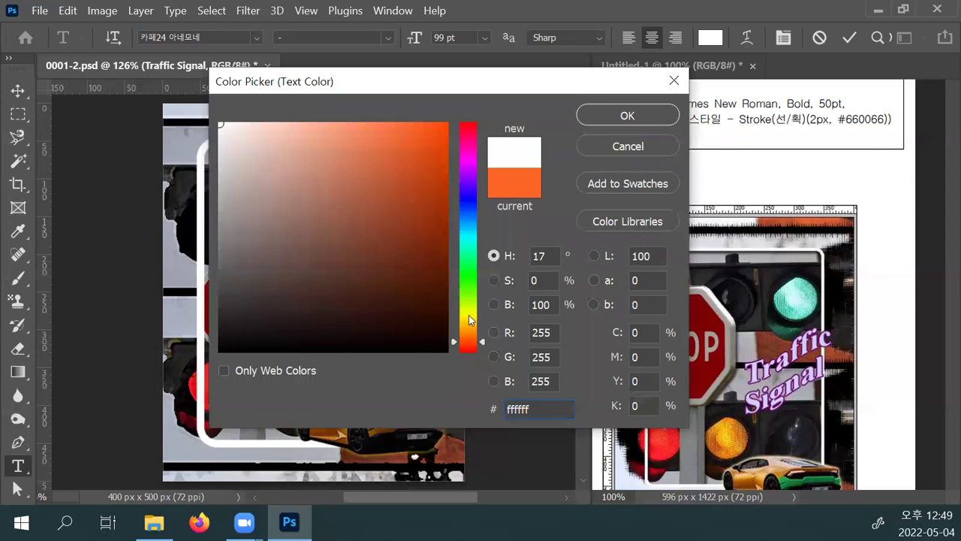
pyautogui.moveTo(467, 202); pyautogui.dragTo(467, 168)
pyautogui.click(335, 148)
pyautogui.click(243, 126)
pyautogui.moveTo(242, 126); pyautogui.dragTo(242, 119)
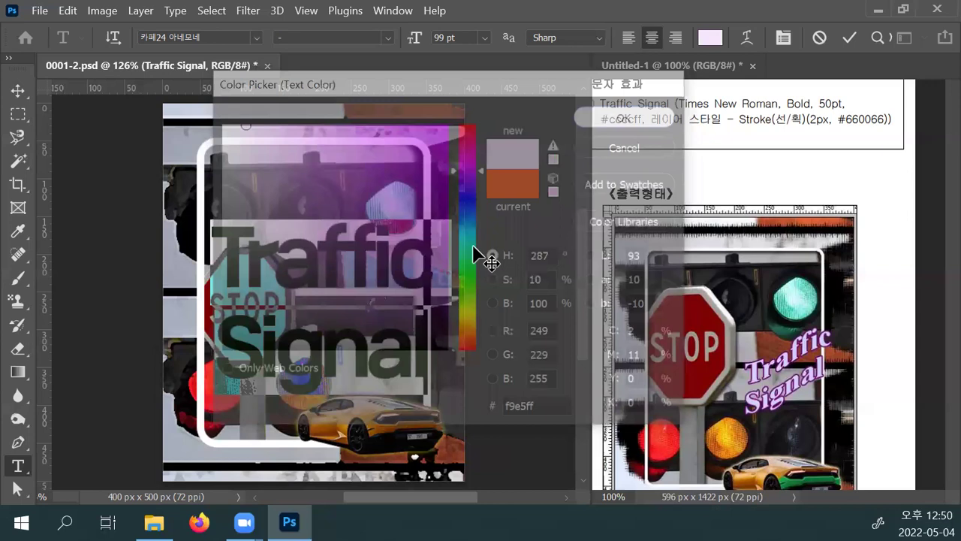
pyautogui.click(597, 116)
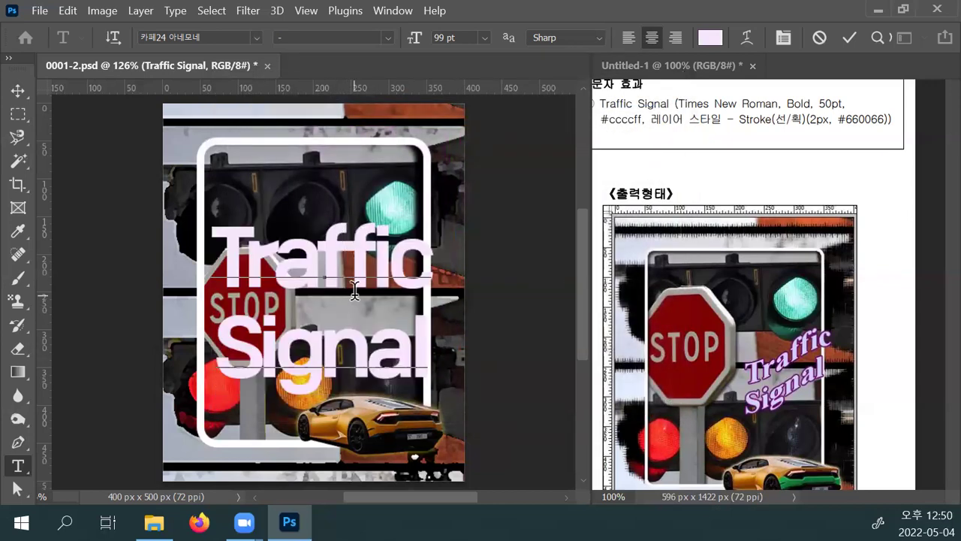
# Set the font of the whole Traffic Signal text to Times New Roman Bold.
pyautogui.press('ctrl')
pyautogui.hotkey('ctrl', 'a')
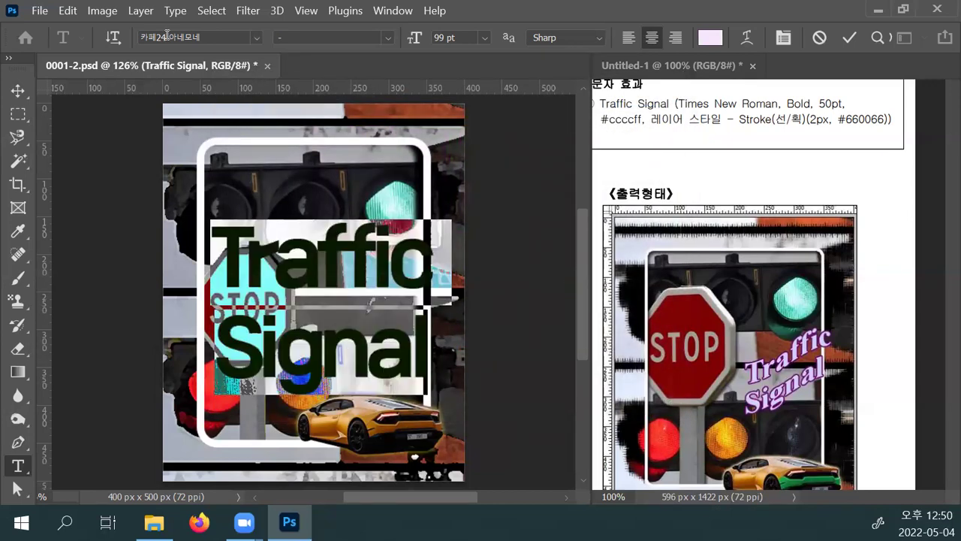
pyautogui.click(253, 35)
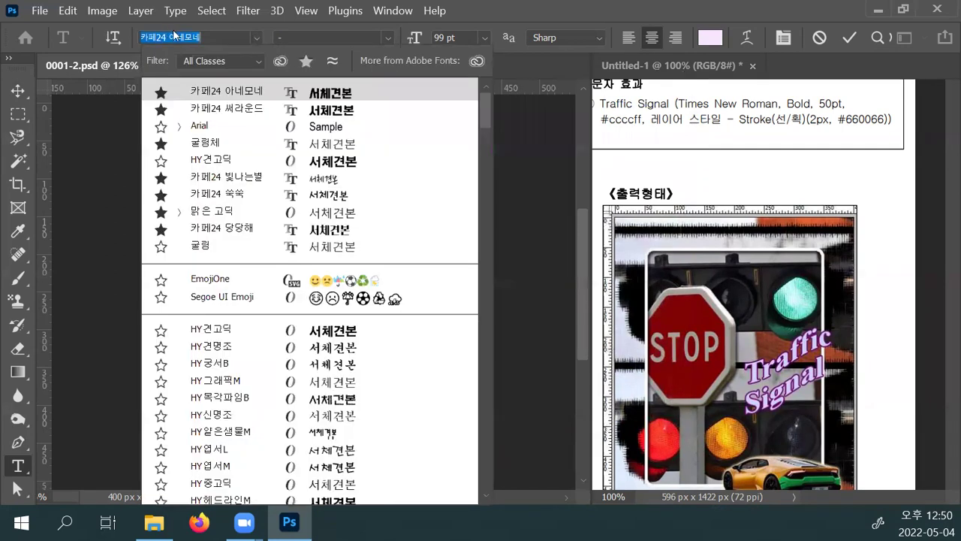
pyautogui.write('time')
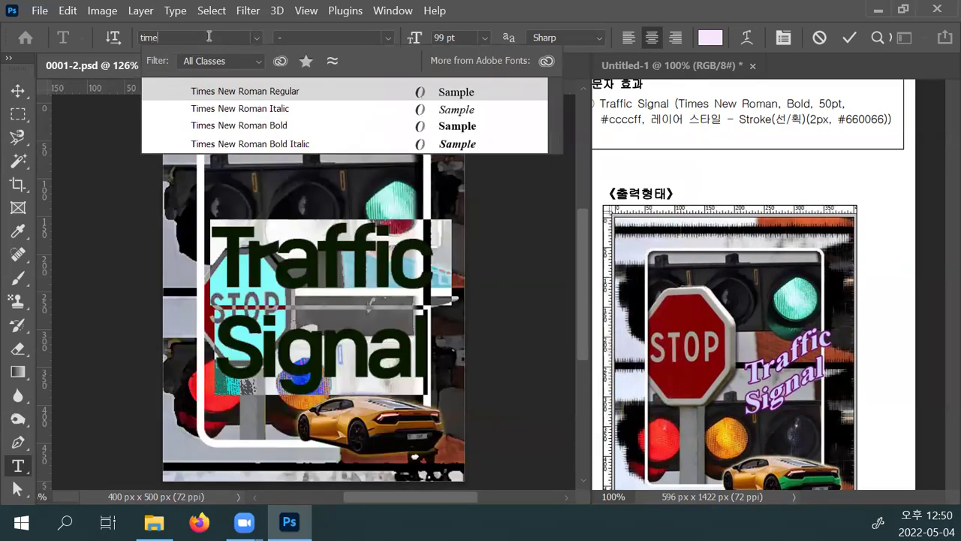
pyautogui.click(254, 126)
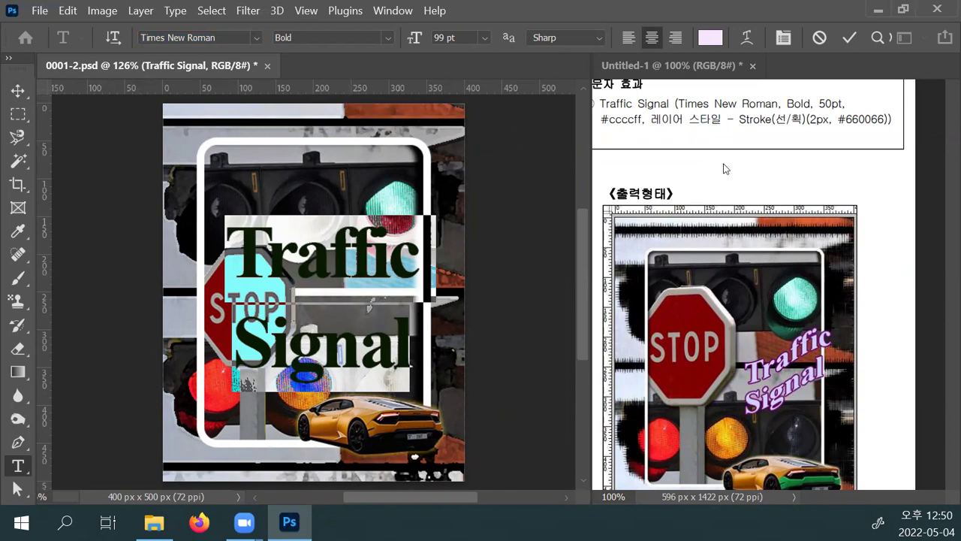
# Set the Traffic Signal text size to 50 pt and move the text down and right, just above the car.
pyautogui.click(451, 37)
pyautogui.write('0')
pyautogui.press('BackSpace')
pyautogui.write('50')
pyautogui.press('Return')
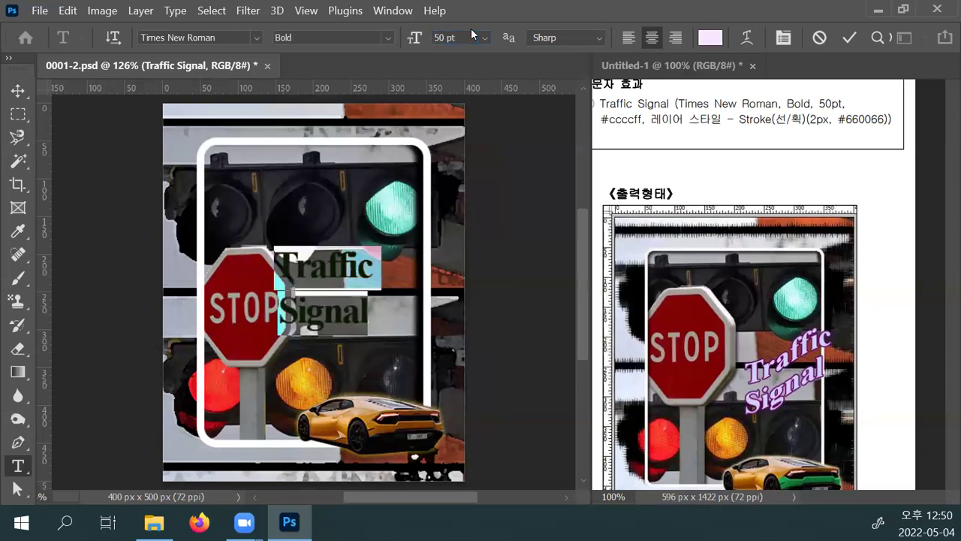
pyautogui.click(17, 91)
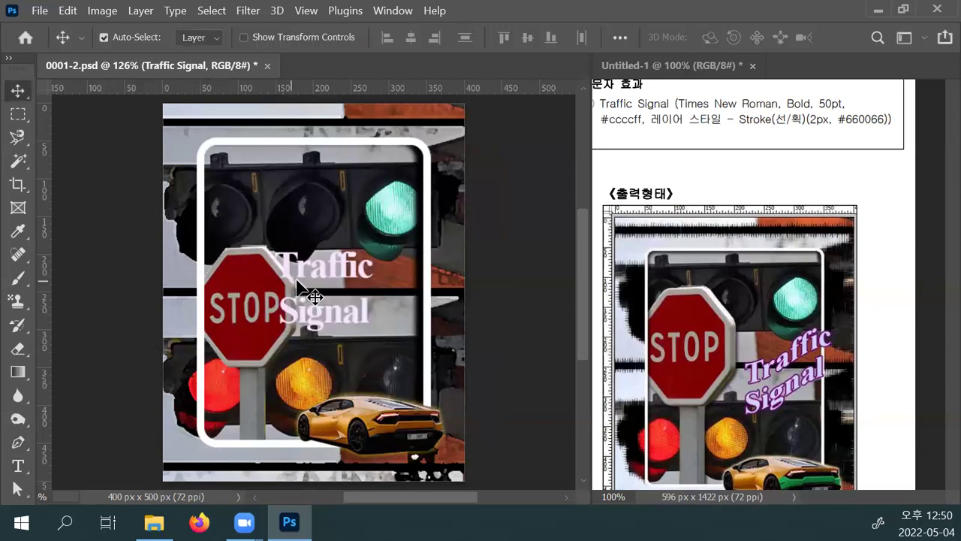
pyautogui.moveTo(319, 268); pyautogui.dragTo(360, 323)
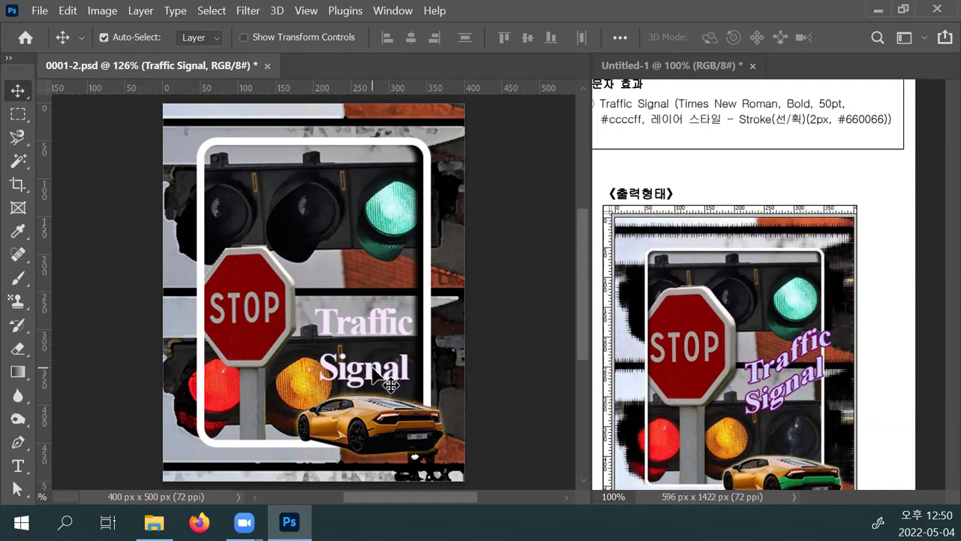
# Add a Stroke layer style to the Traffic Signal text with the colour purple #d248ff.
pyautogui.press('F7')
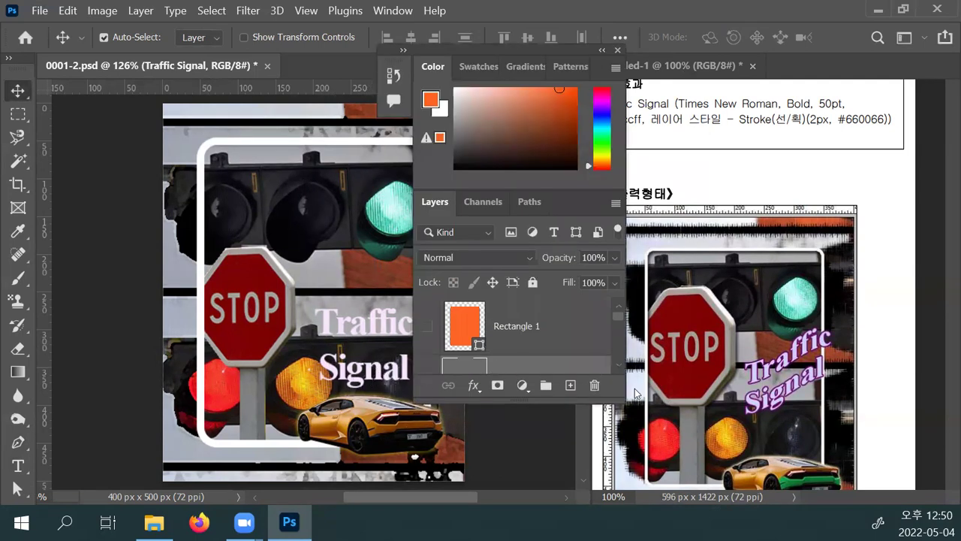
pyautogui.moveTo(621, 397); pyautogui.dragTo(667, 486)
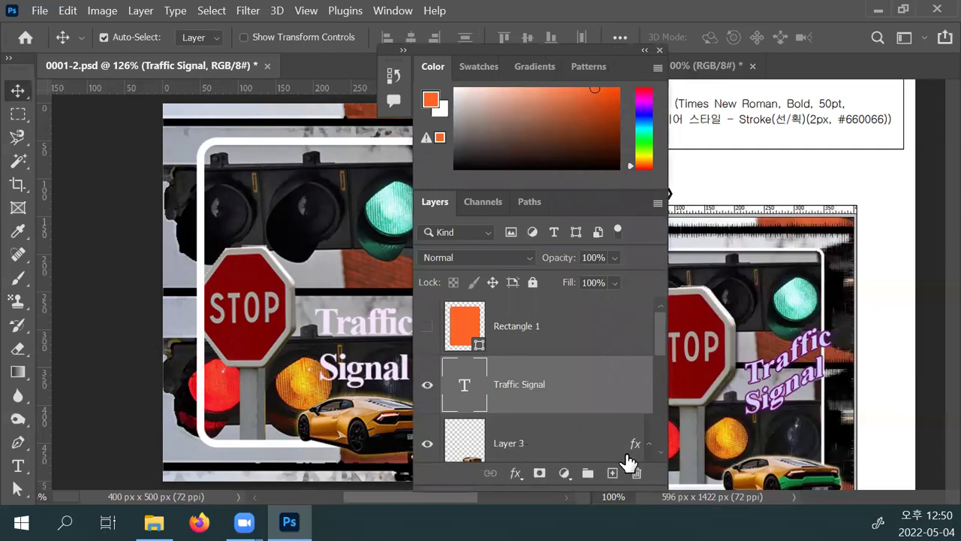
pyautogui.click(515, 474)
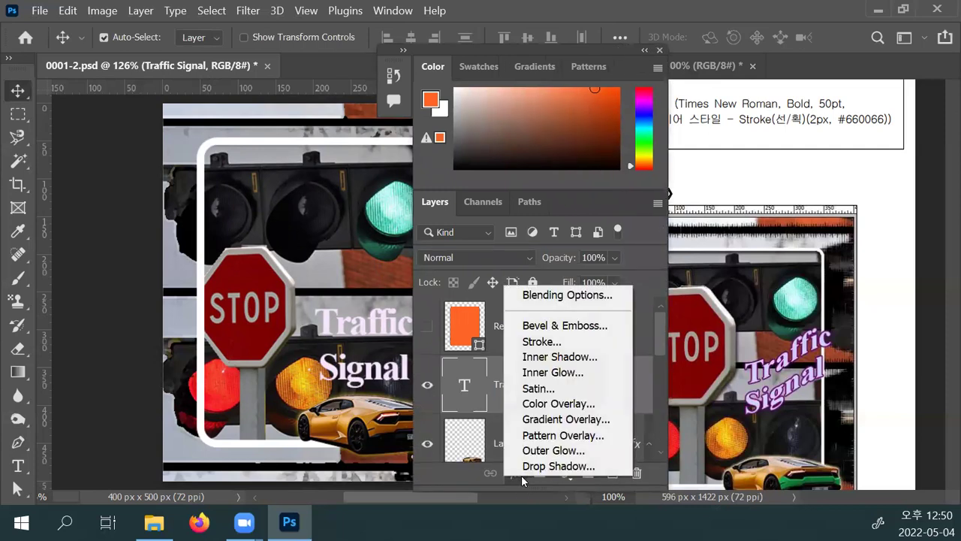
pyautogui.click(548, 342)
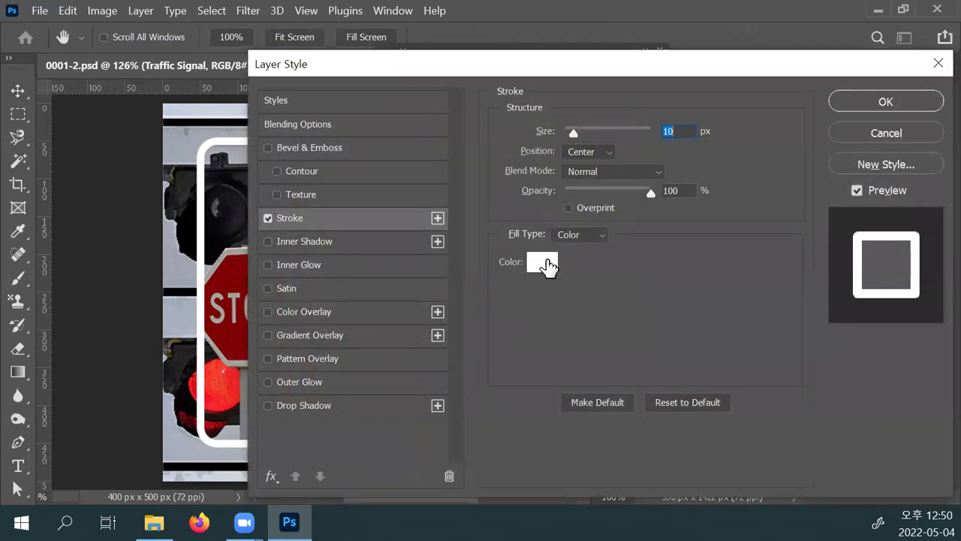
pyautogui.click(552, 264)
pyautogui.click(469, 172)
pyautogui.moveTo(402, 150)
pyautogui.mouseDown()
pyautogui.moveTo(362, 129)
pyautogui.moveTo(384, 117)
pyautogui.mouseUp()
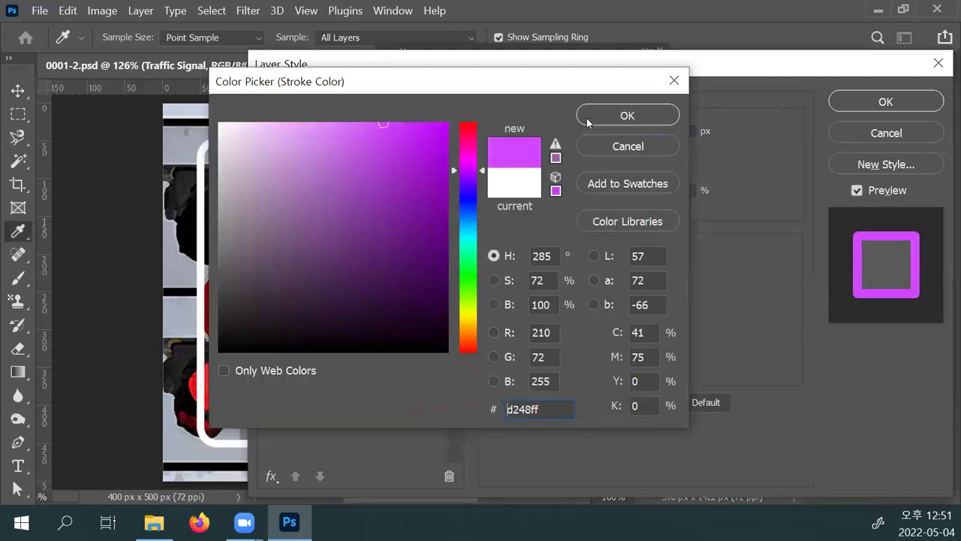
pyautogui.click(598, 120)
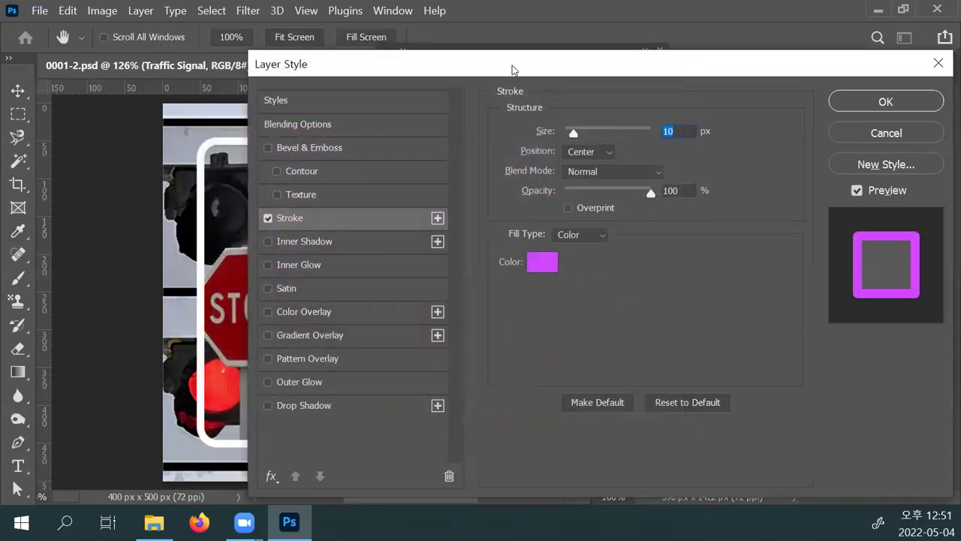
# Set the text's stroke to 3 px with Outside position, apply the layer style, and save the document.
pyautogui.moveTo(512, 70); pyautogui.dragTo(783, 117)
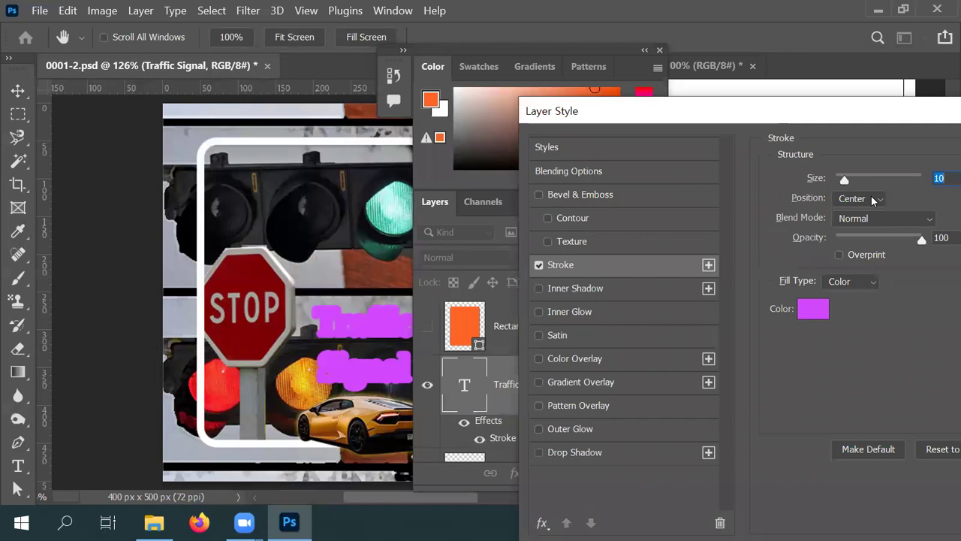
pyautogui.moveTo(847, 184); pyautogui.dragTo(840, 185)
pyautogui.click(859, 199)
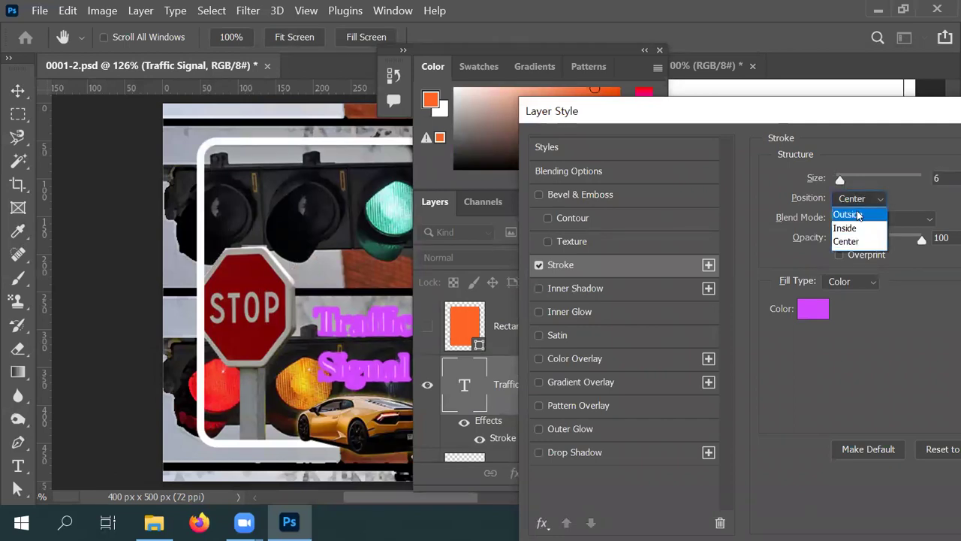
pyautogui.click(859, 216)
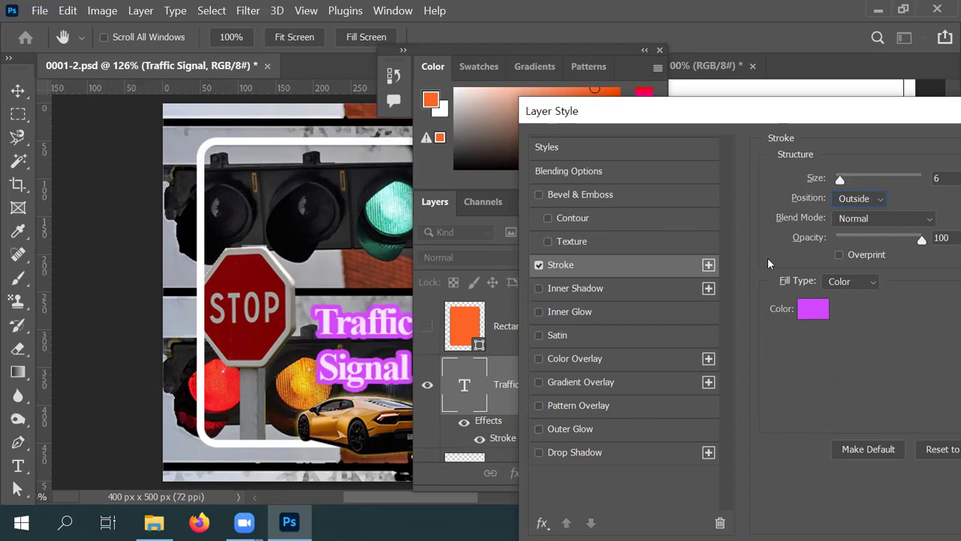
pyautogui.moveTo(840, 183); pyautogui.dragTo(838, 181)
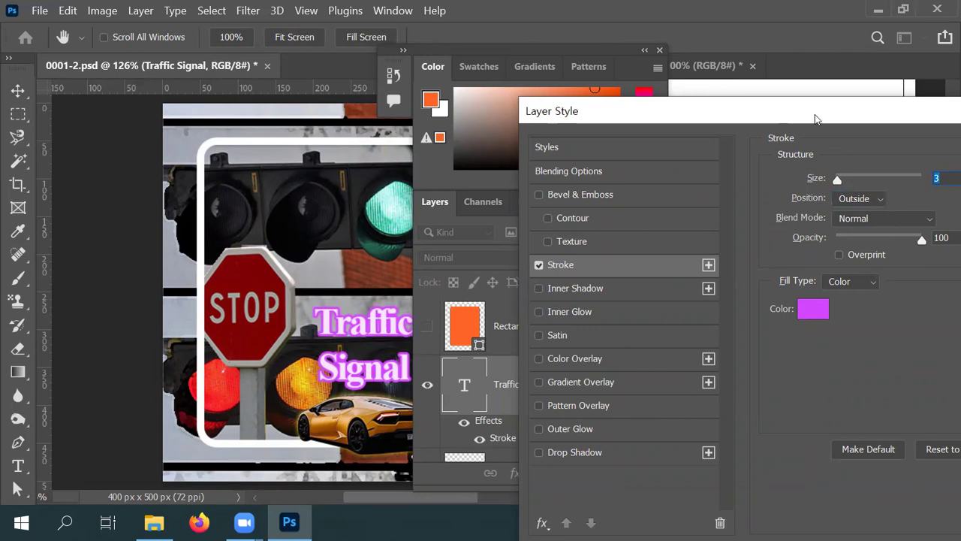
pyautogui.moveTo(815, 114); pyautogui.dragTo(645, 145)
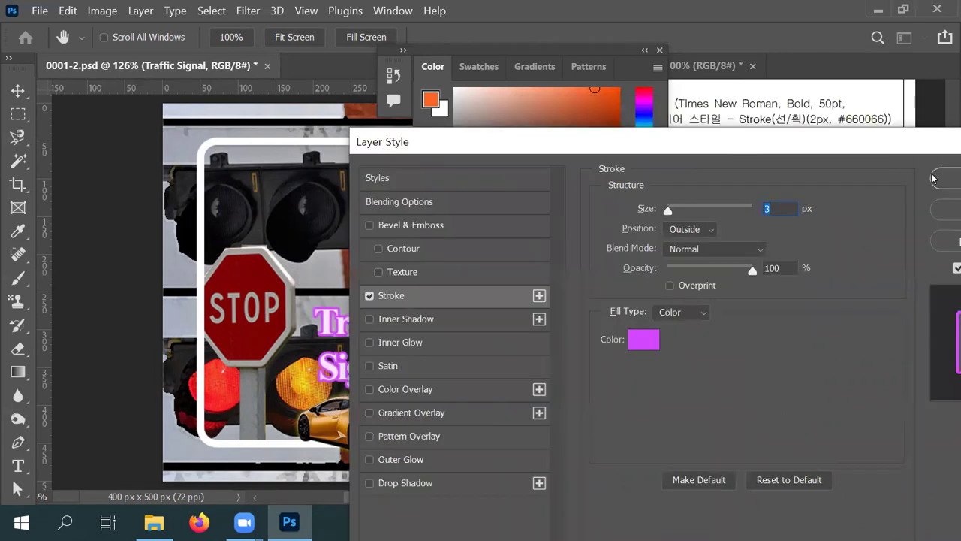
pyautogui.click(935, 179)
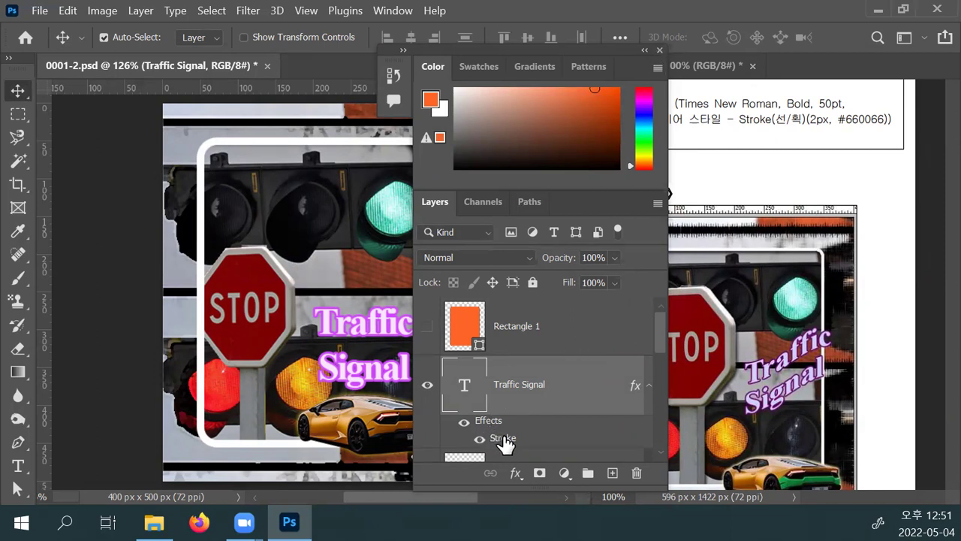
pyautogui.hotkey('ctrl', 's')
pyautogui.click(659, 50)
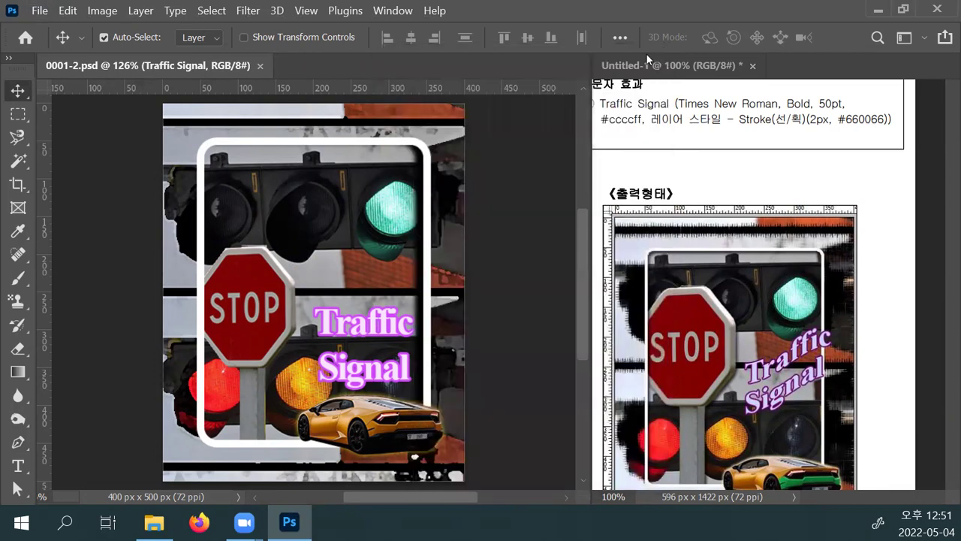
# Left-align the Traffic Signal text and apply a horizontal Rise warp with a +26% bend.
pyautogui.doubleClick(384, 334)
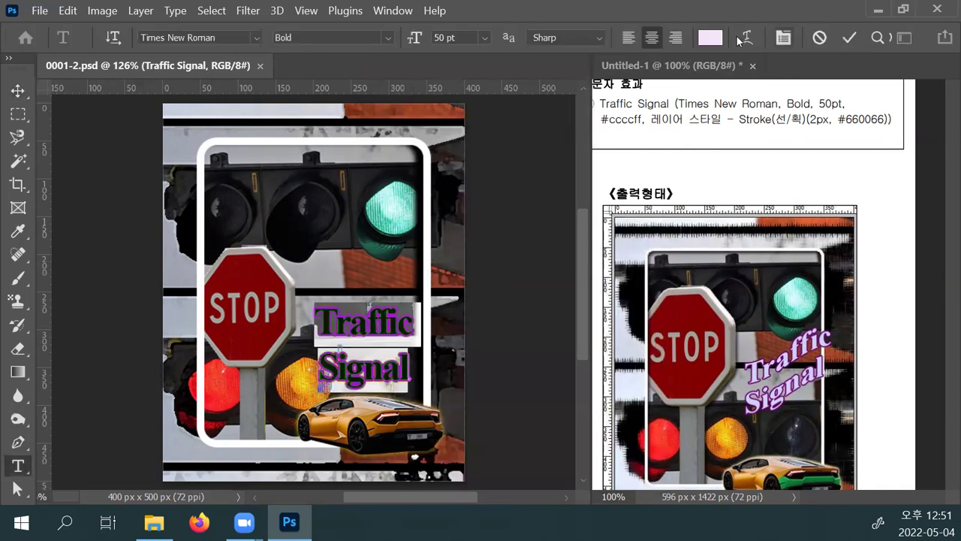
pyautogui.click(630, 38)
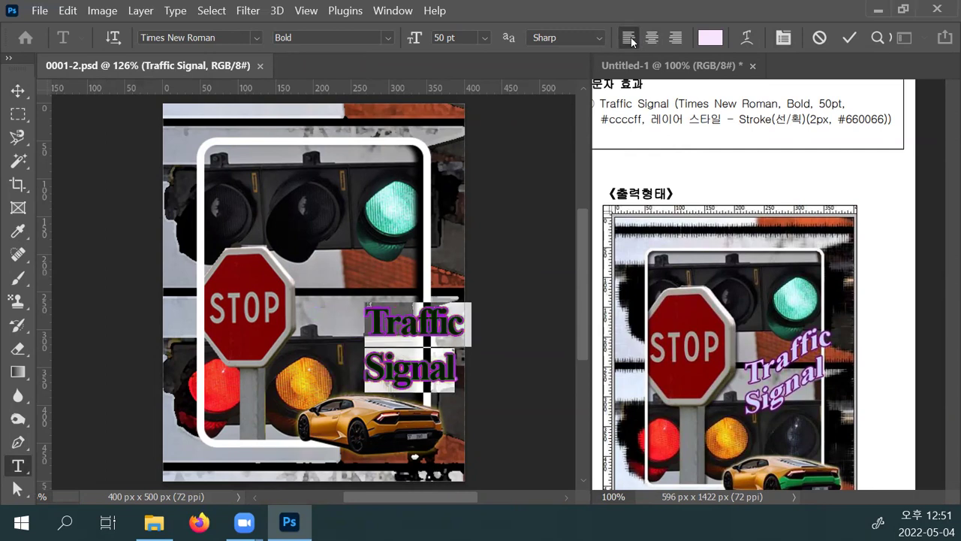
pyautogui.click(747, 41)
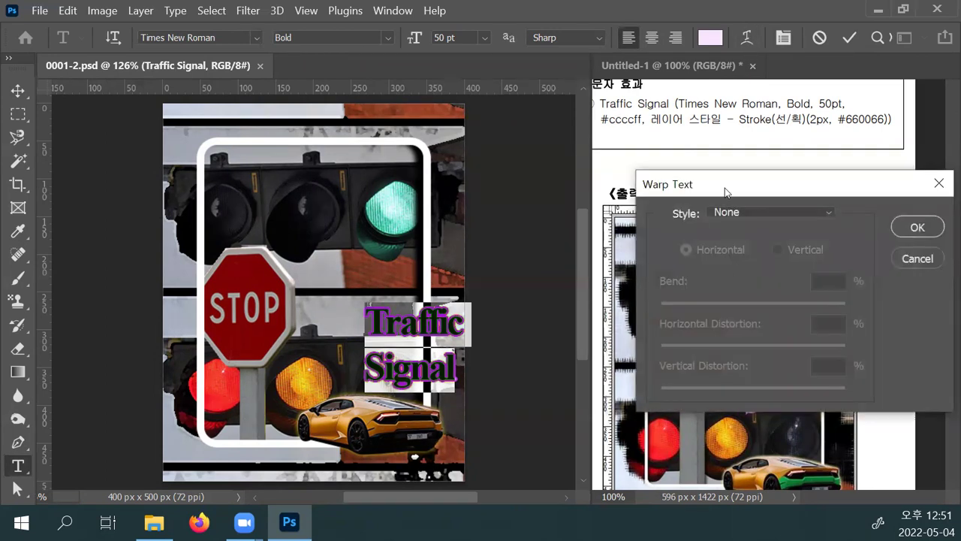
pyautogui.moveTo(722, 188); pyautogui.dragTo(665, 148)
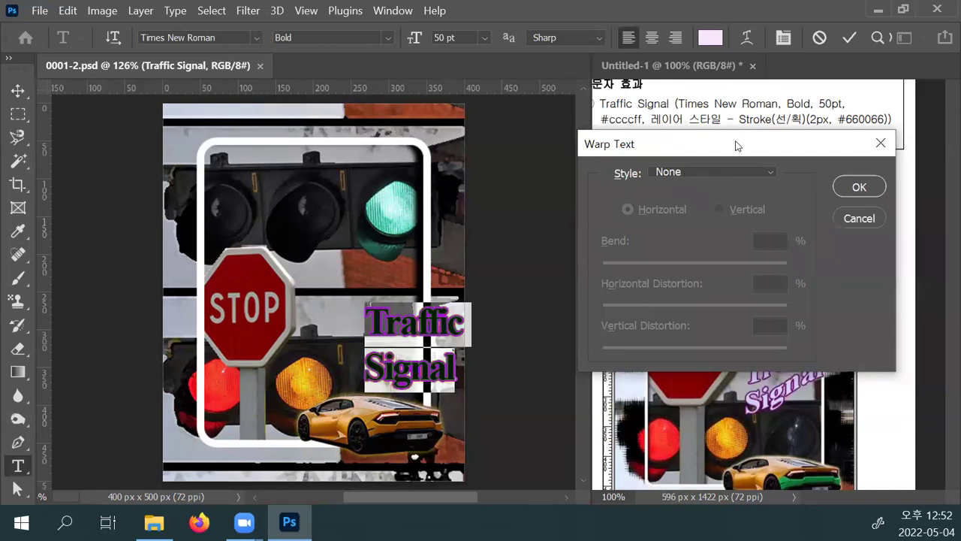
pyautogui.moveTo(759, 143); pyautogui.dragTo(620, 39)
pyautogui.click(596, 67)
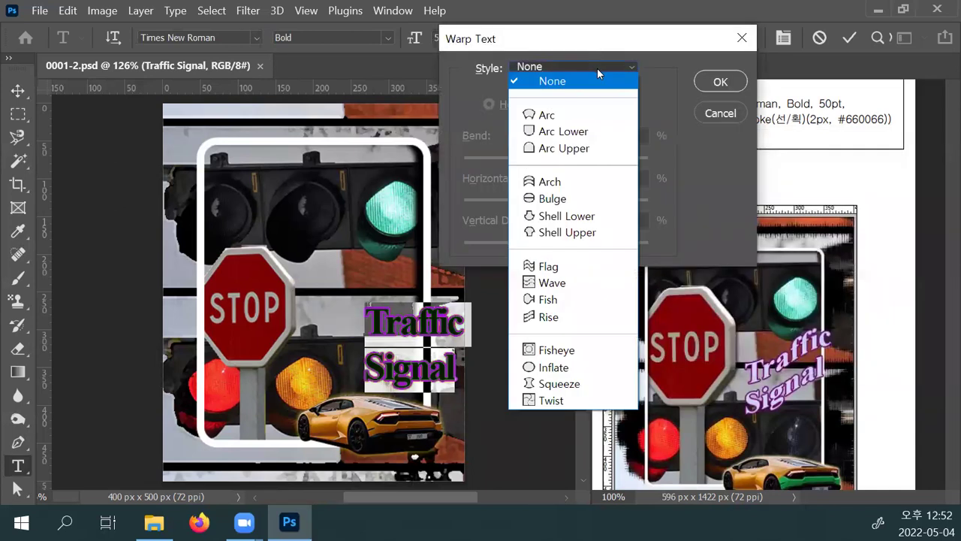
pyautogui.click(560, 318)
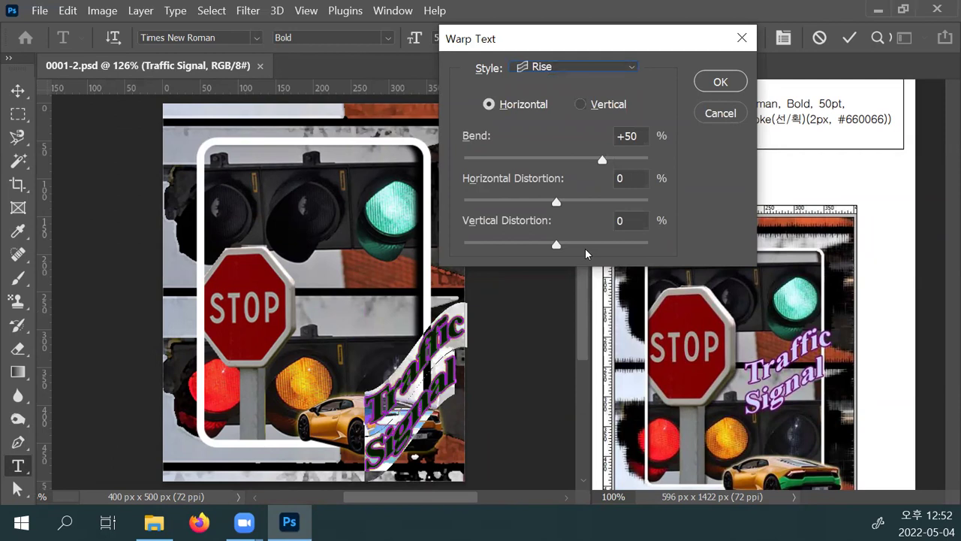
pyautogui.press('alt')
pyautogui.moveTo(601, 162); pyautogui.dragTo(580, 160)
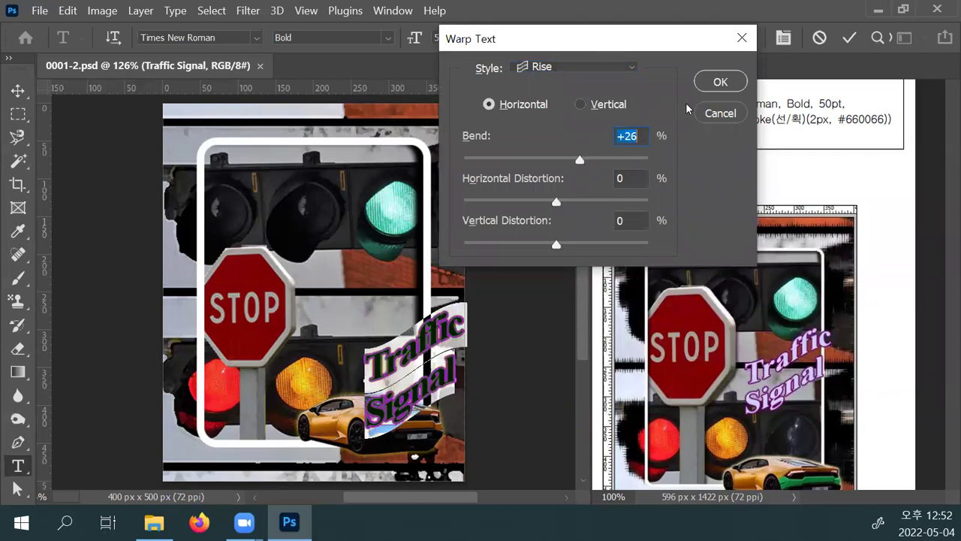
pyautogui.click(717, 82)
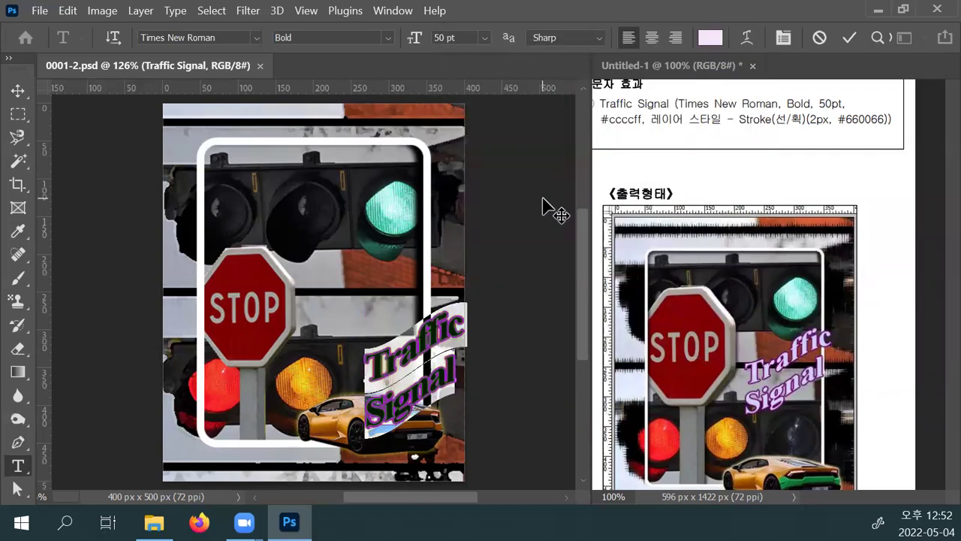
# Commit the warped Traffic Signal text and move it up and left, beside the stop sign over the frame's edge.
pyautogui.hotkey('ctrl', 'Return')
pyautogui.press('v')
pyautogui.moveTo(452, 333); pyautogui.dragTo(416, 292)
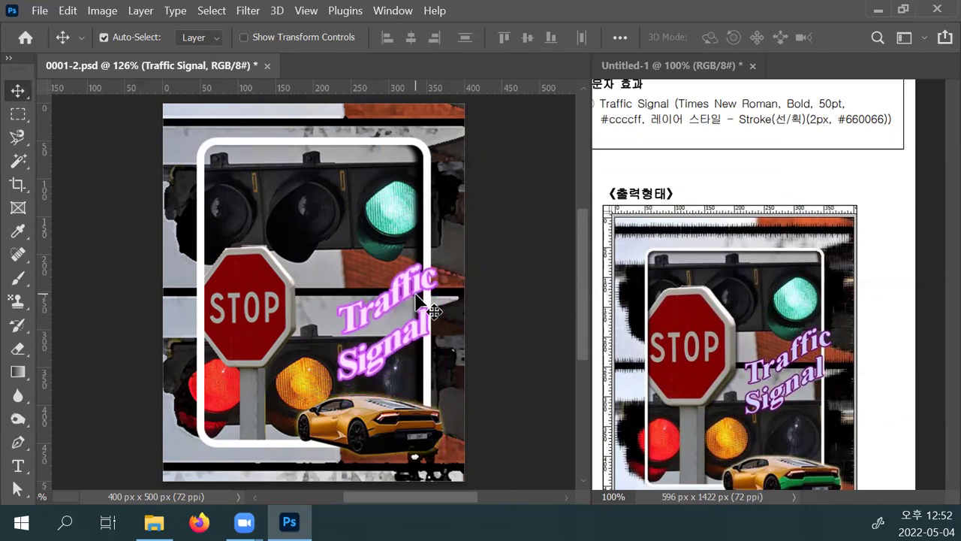
# Save 0001-2.psd and close it.
pyautogui.hotkey('ctrl', 's')
pyautogui.press('ctrl')
pyautogui.keyDown('ctrl'); pyautogui.click(439, 270); pyautogui.keyUp('ctrl')
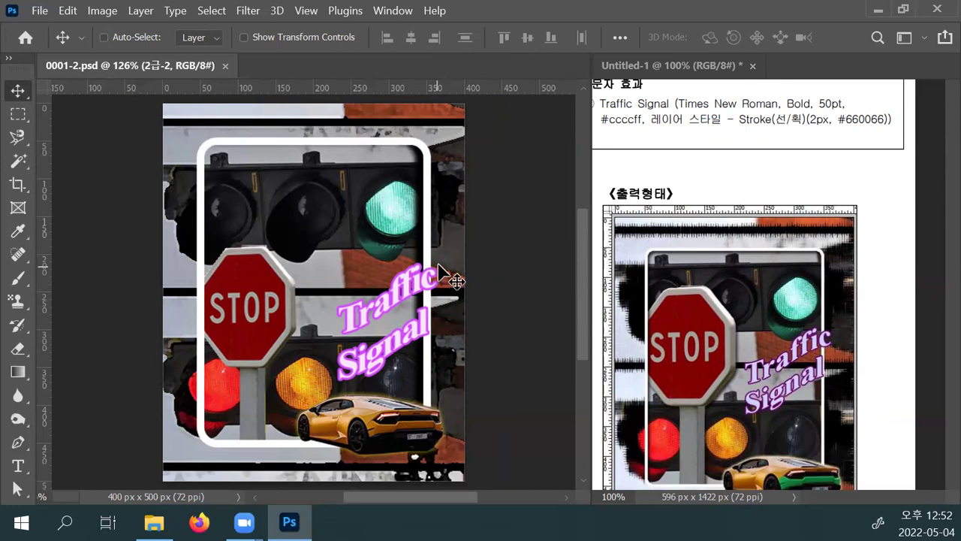
pyautogui.hotkey('ctrl', 'w')
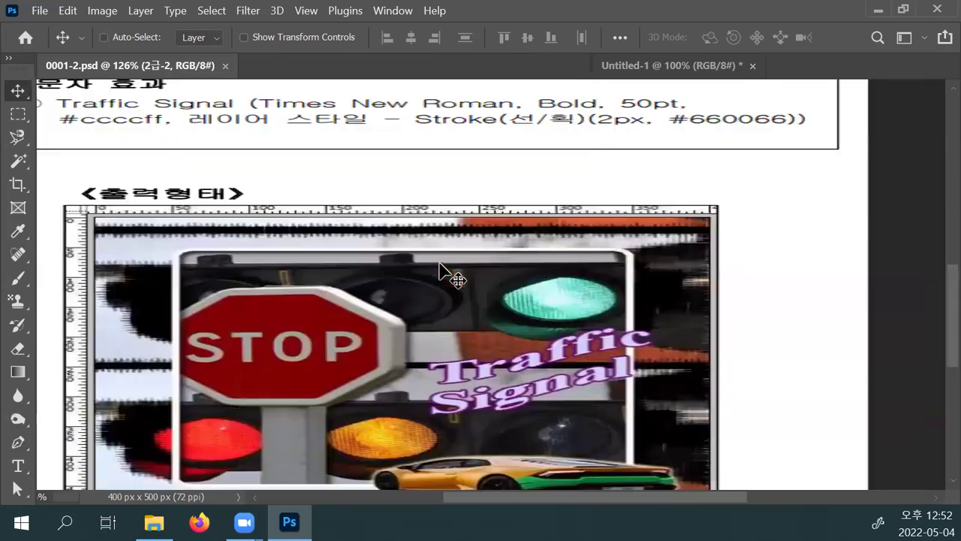